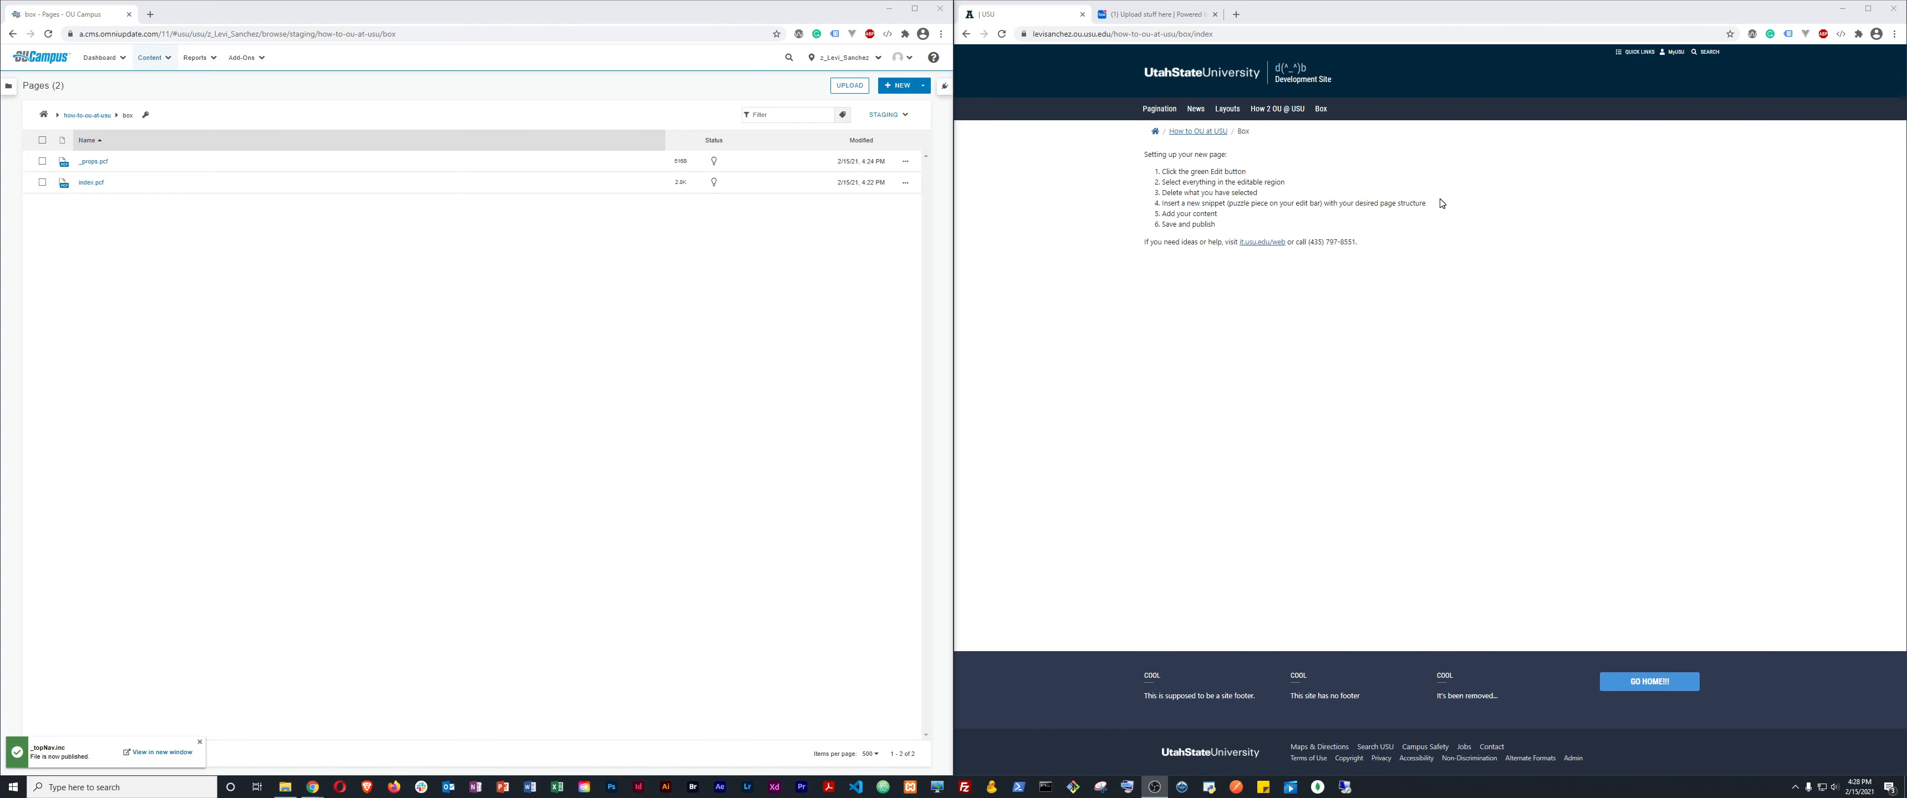
Visit box.usu.edu in a new browser tab to view all files, and return to the "Upload stuff here" Box folder.
left_click(1179, 18)
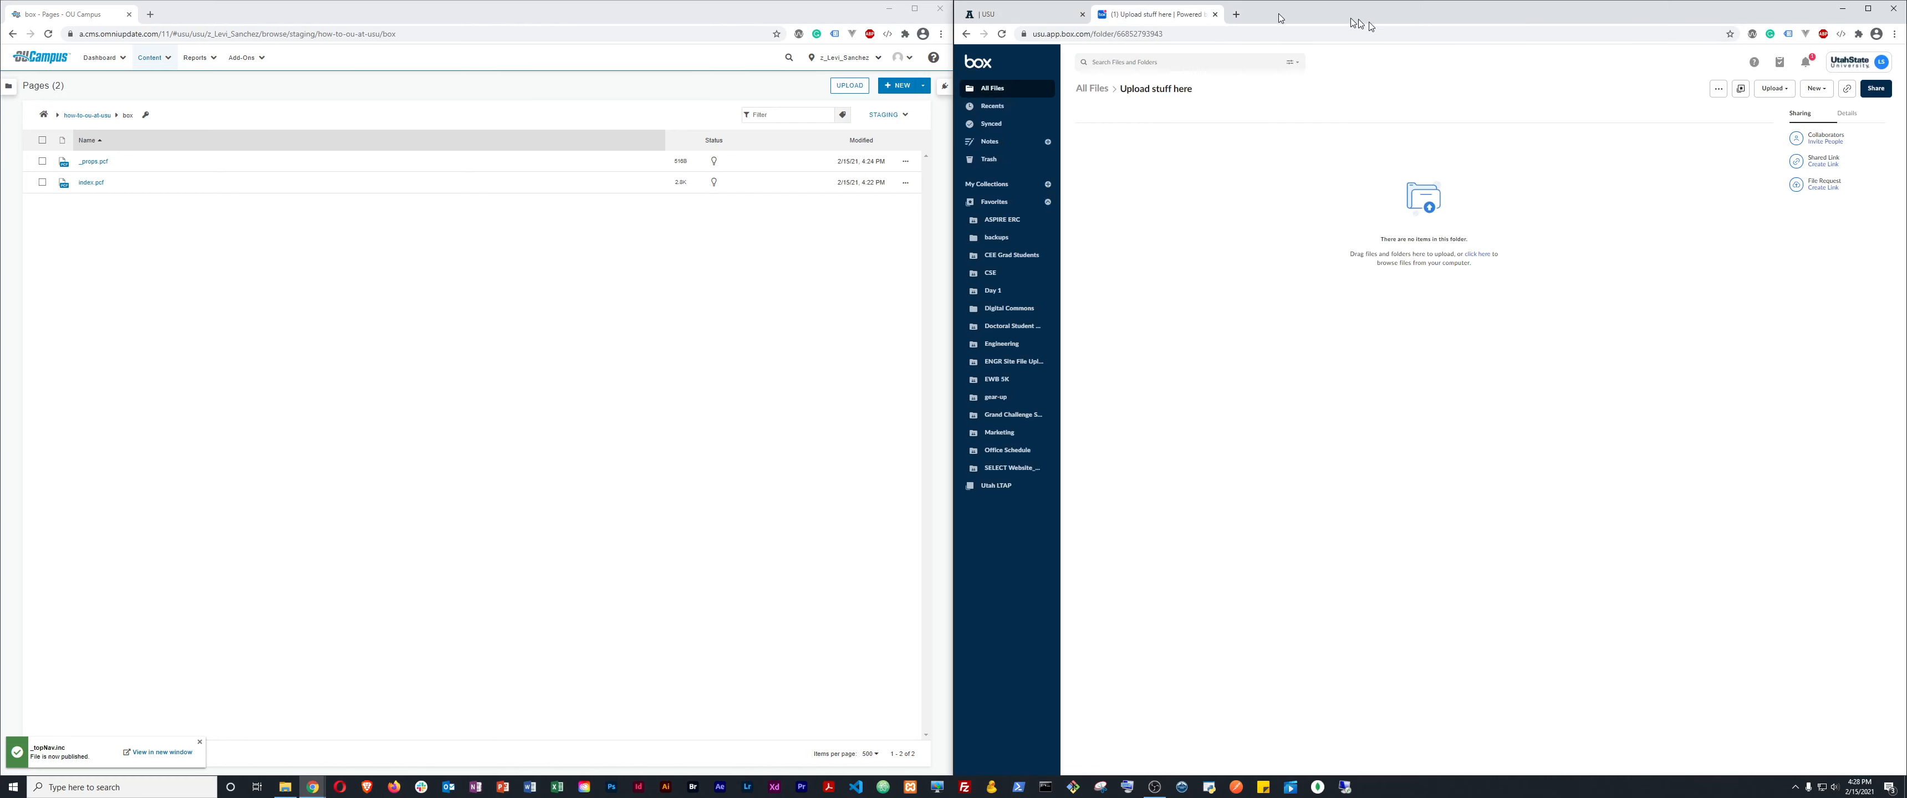
left_click(1237, 15)
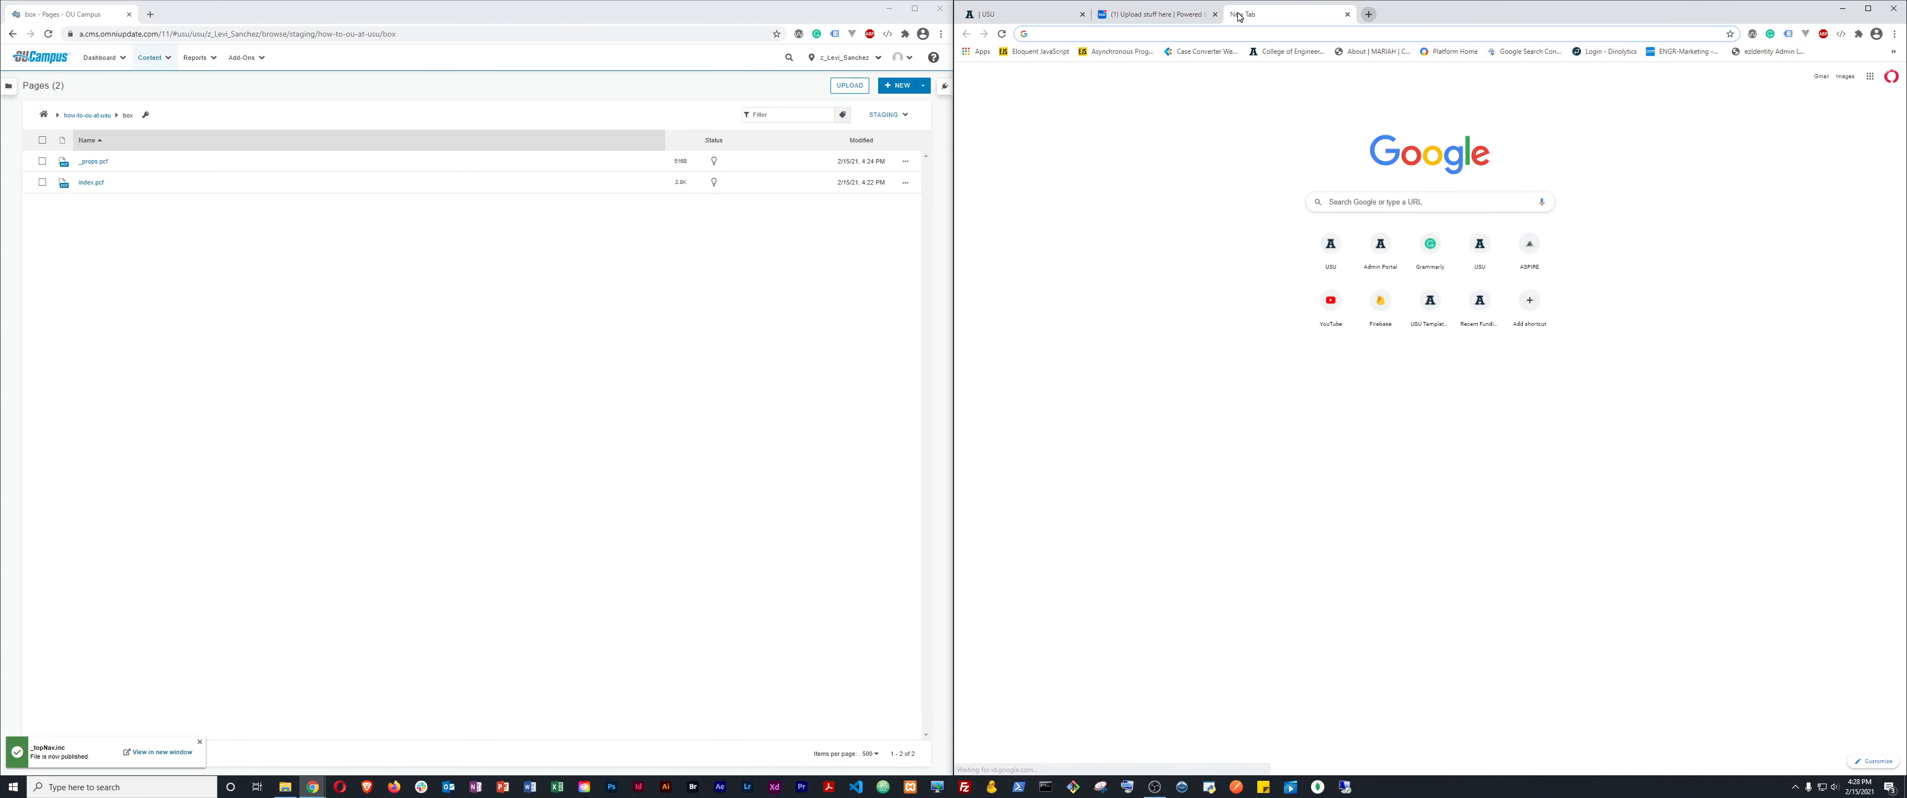
type("box.usu.edu")
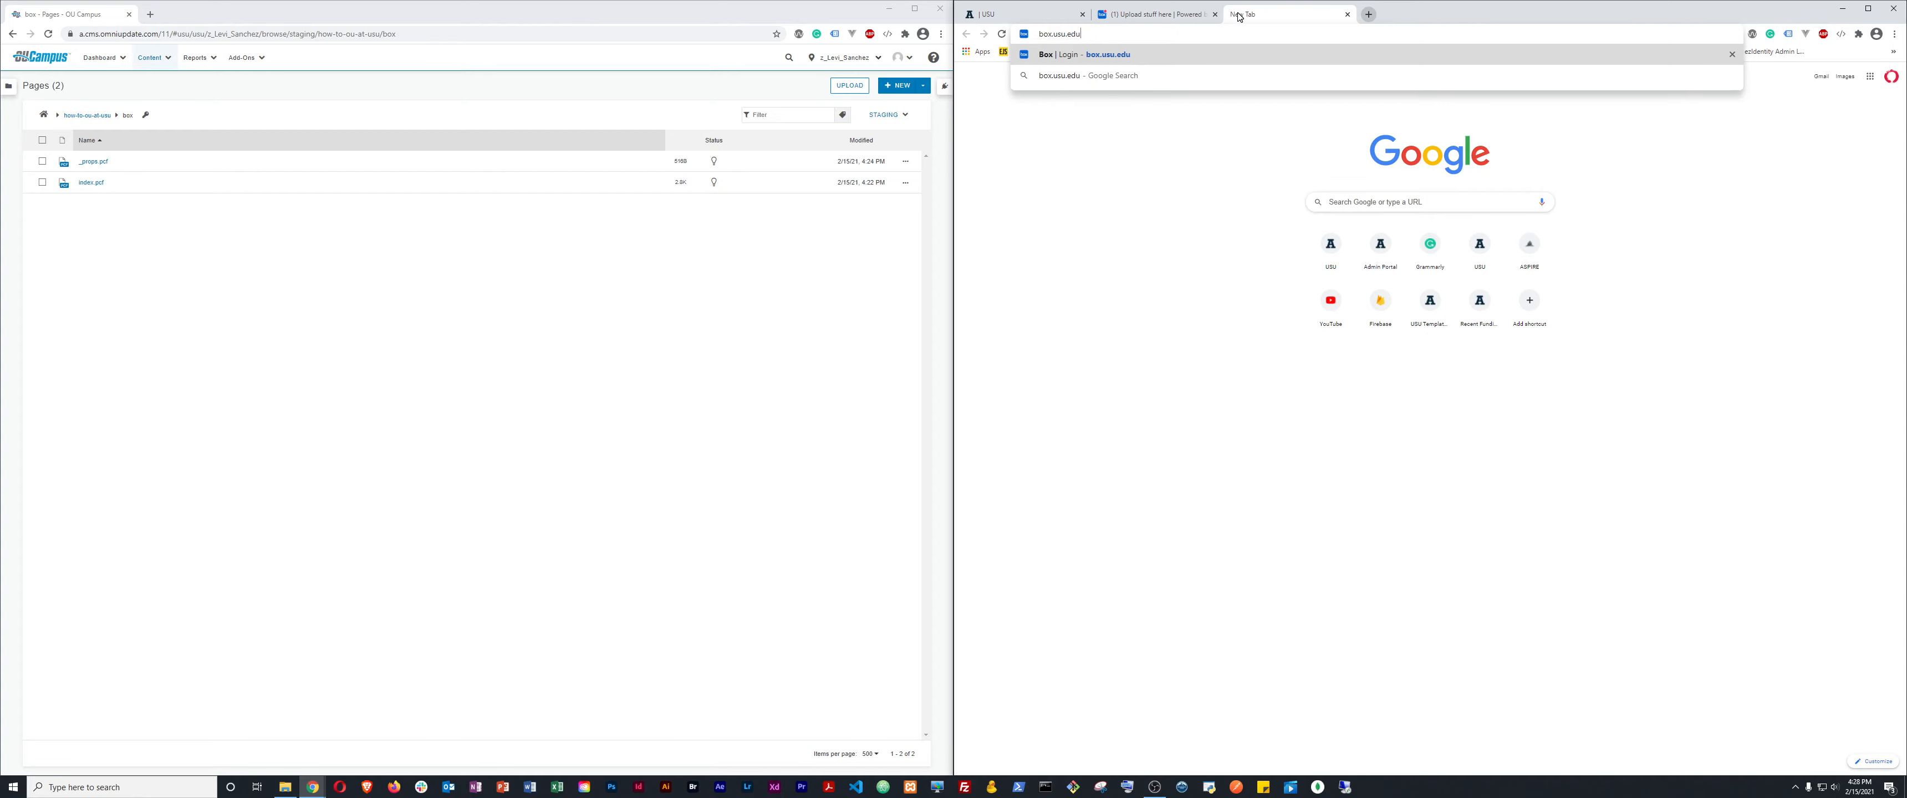
key("Return")
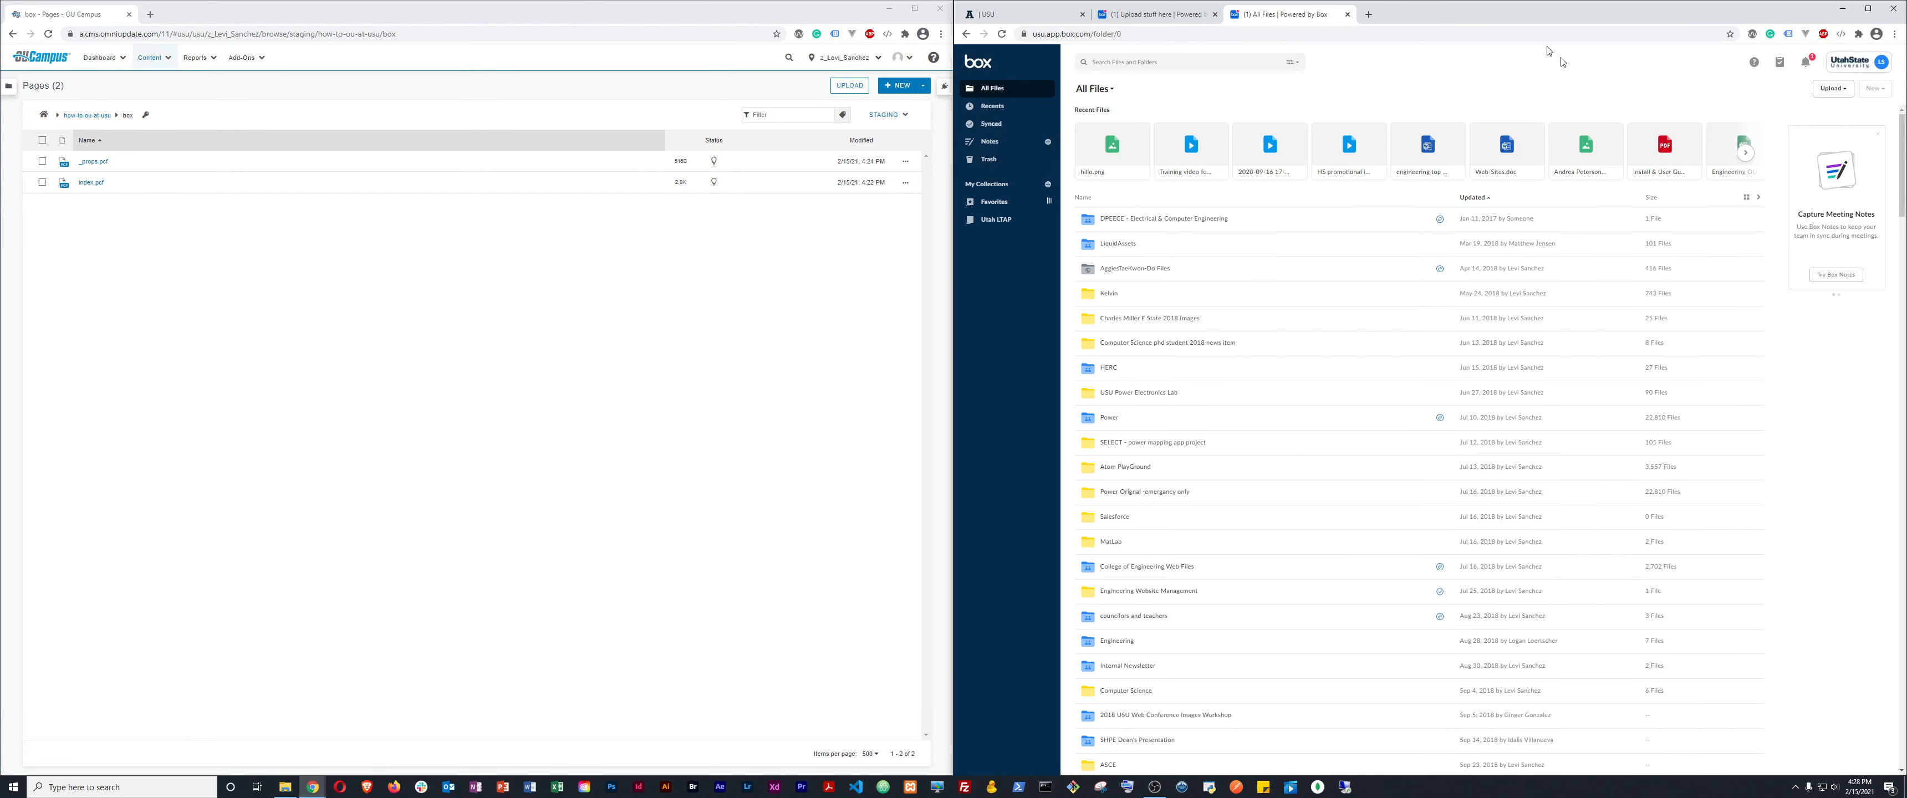
left_click(1347, 14)
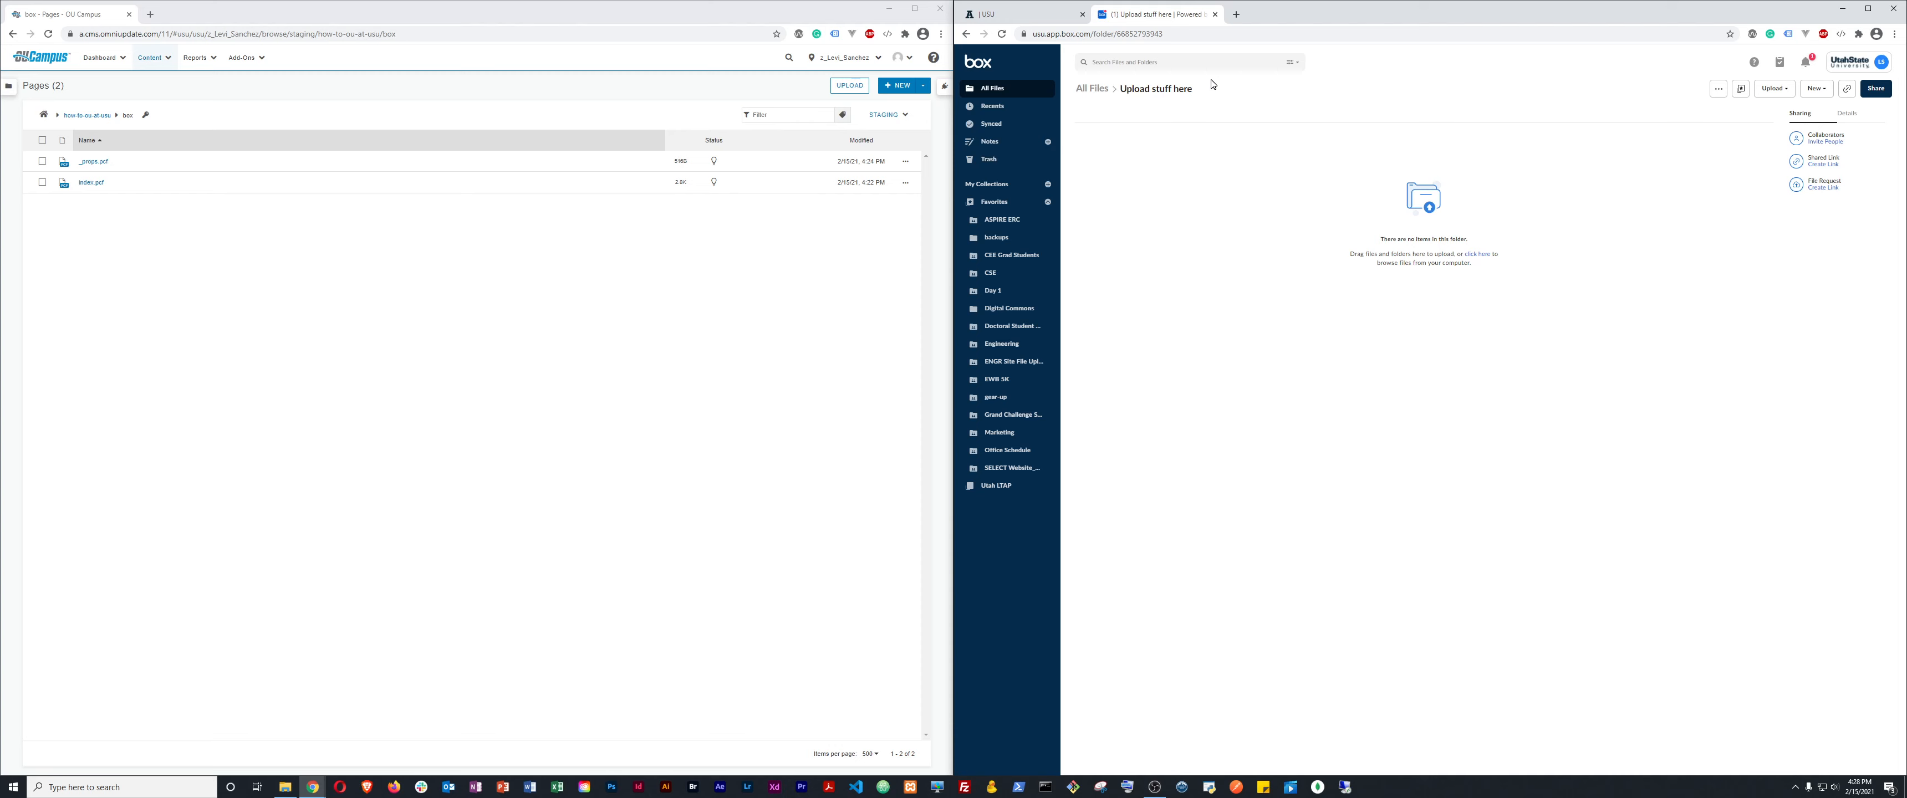
Look at the new-item options for the "Upload stuff here" folder and compare with the published box page.
left_click(1810, 89)
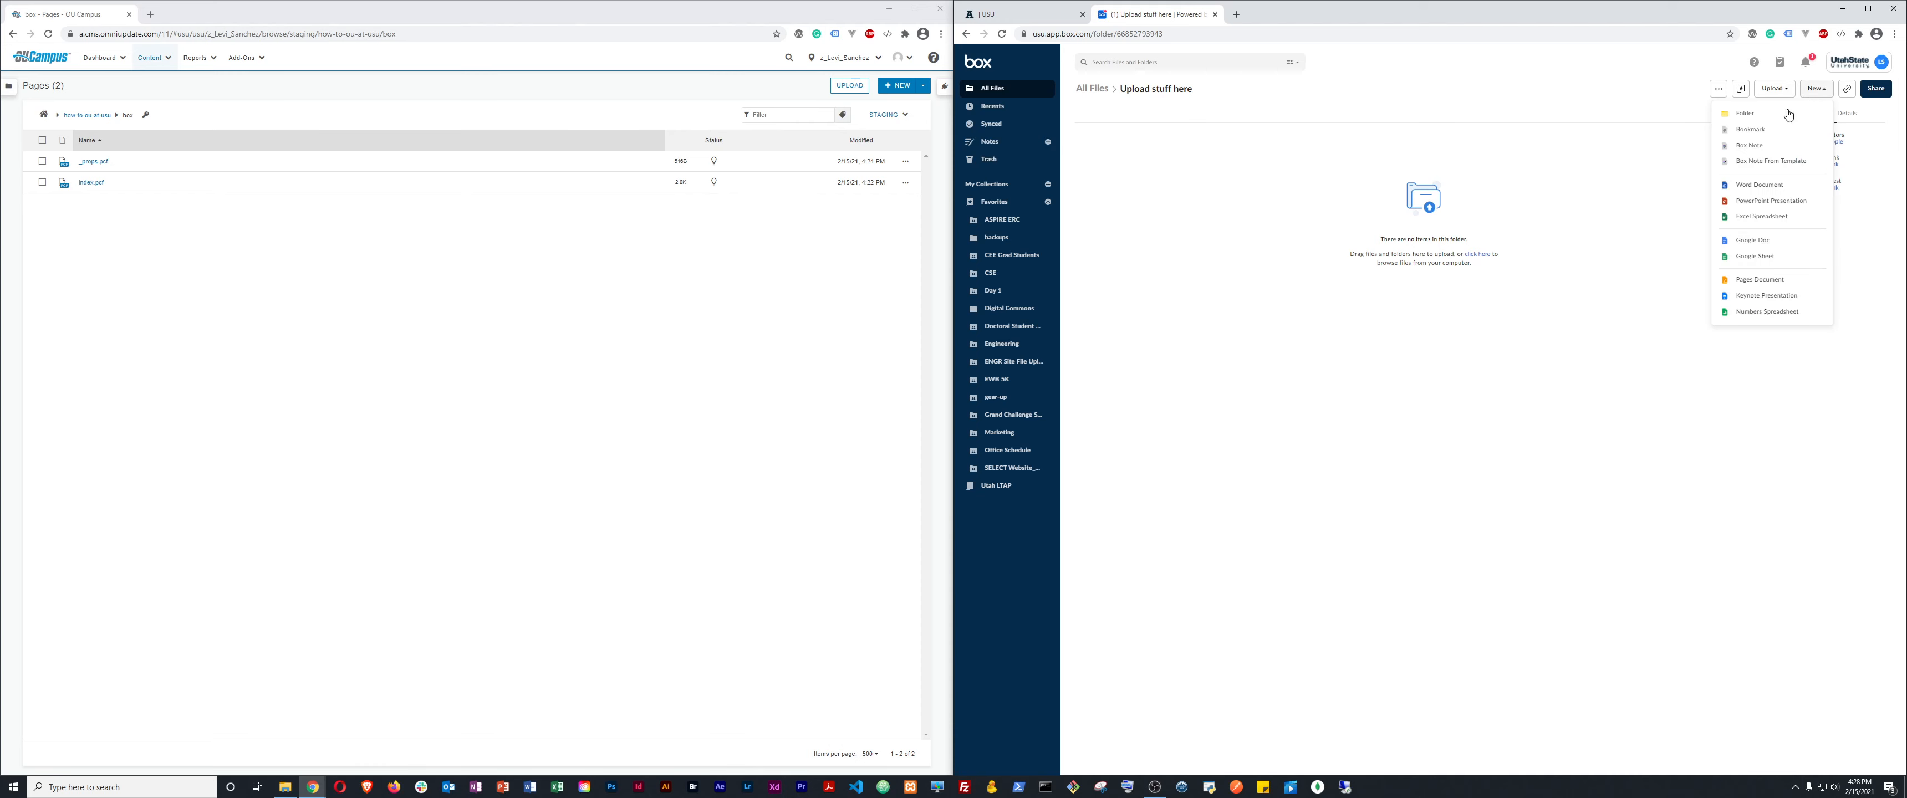
left_click(1430, 141)
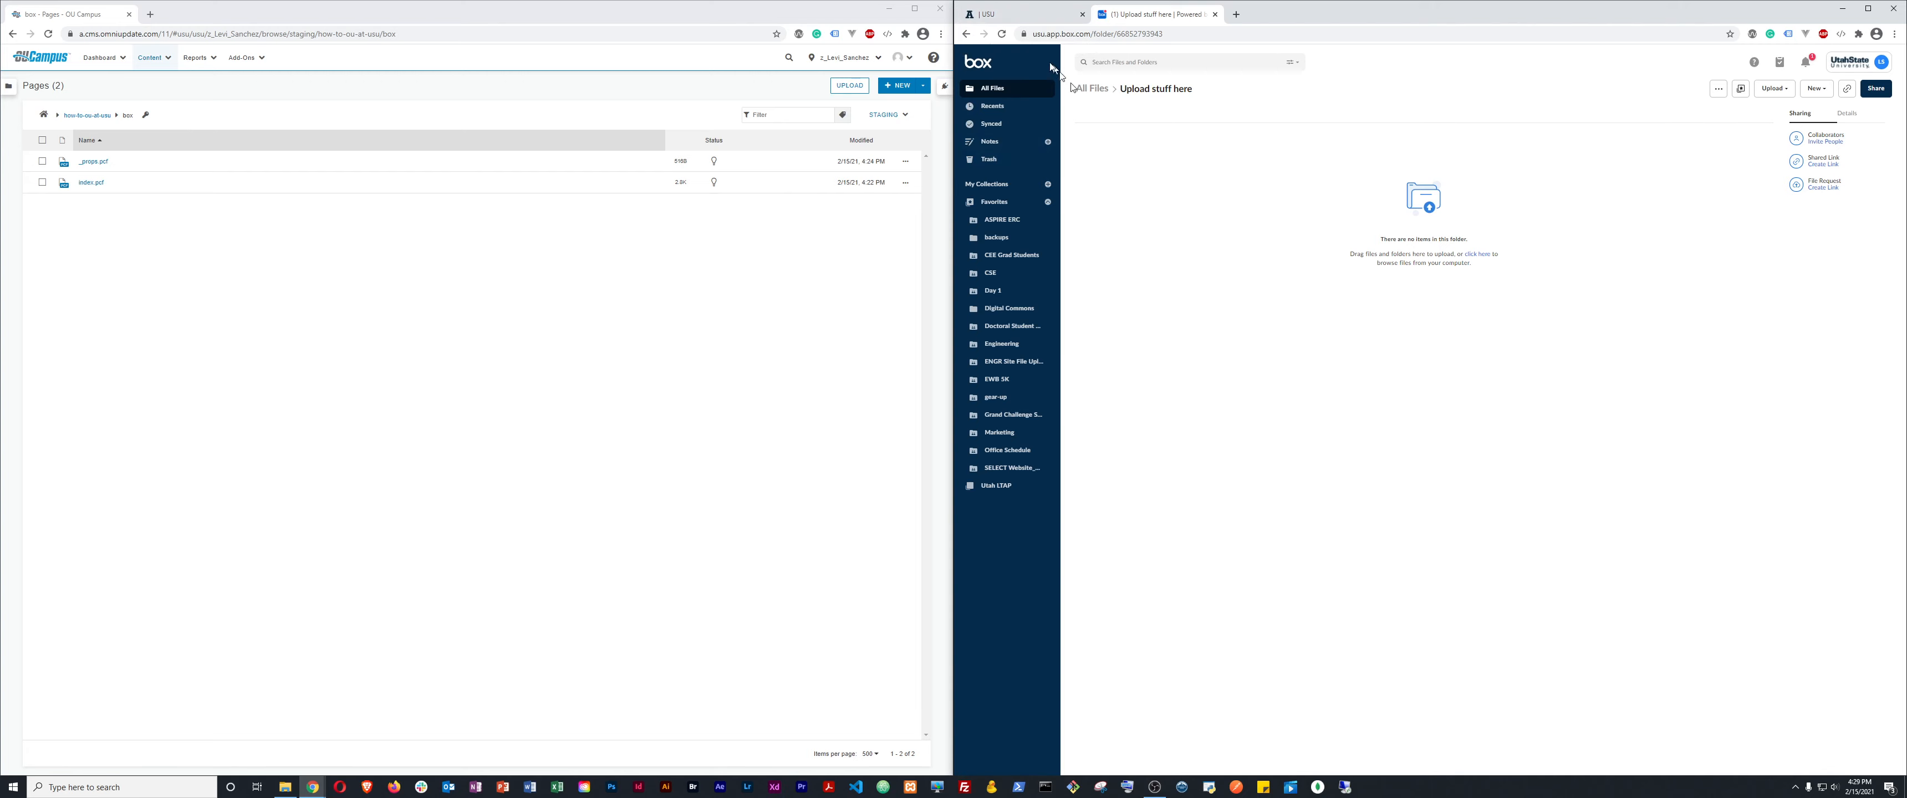
left_click(1028, 16)
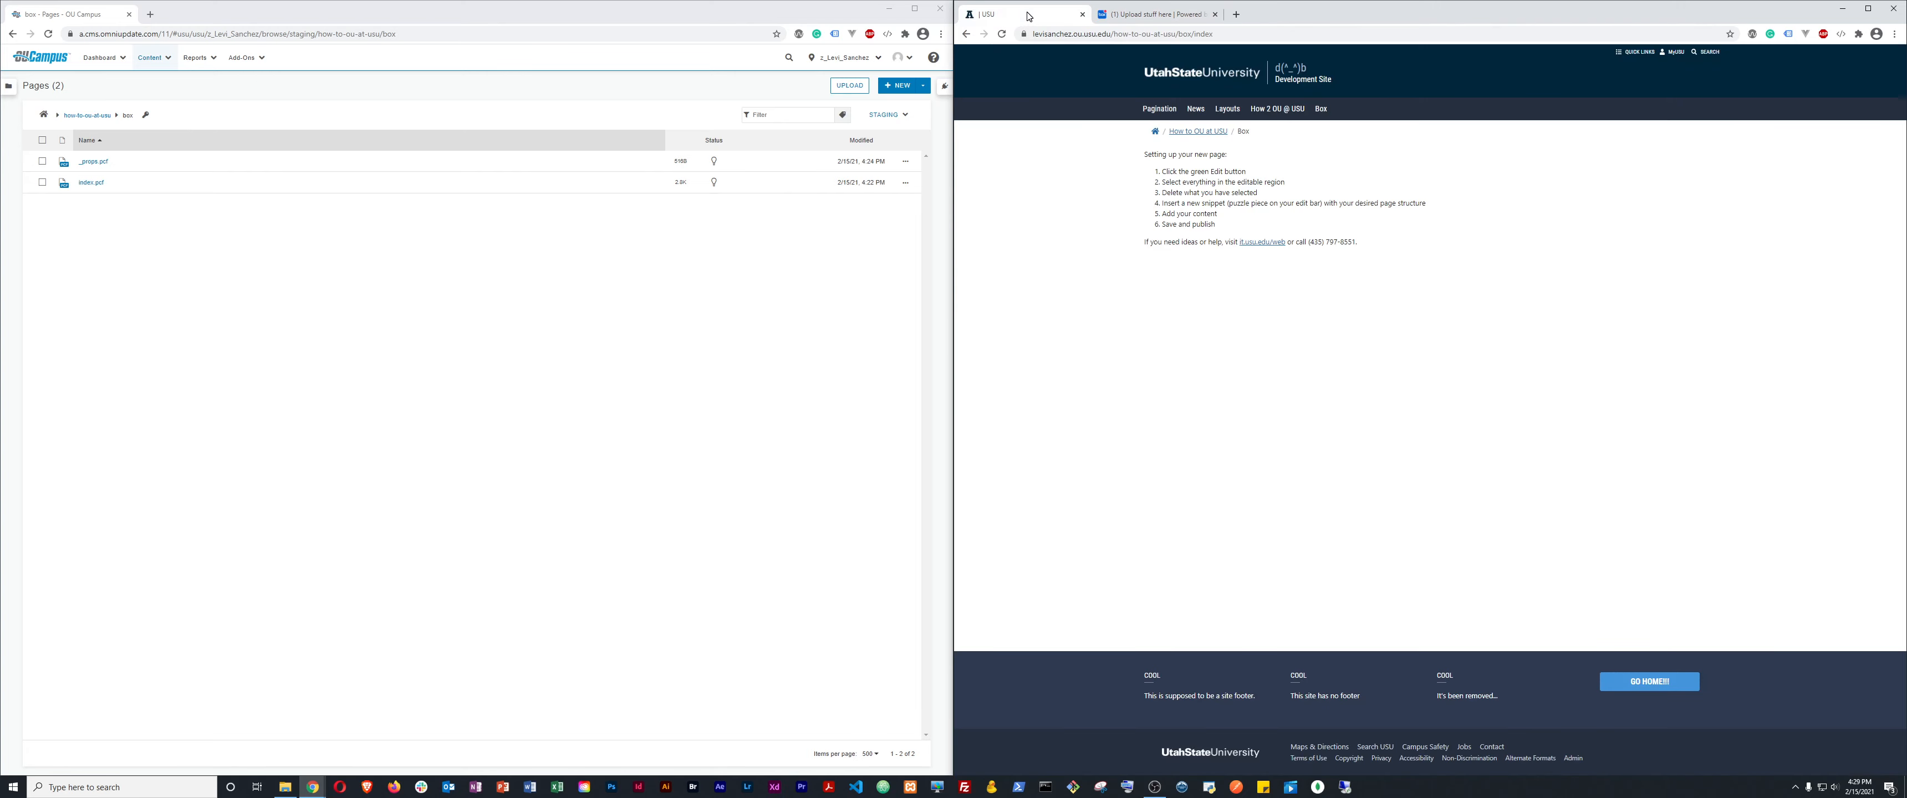
left_click(1168, 16)
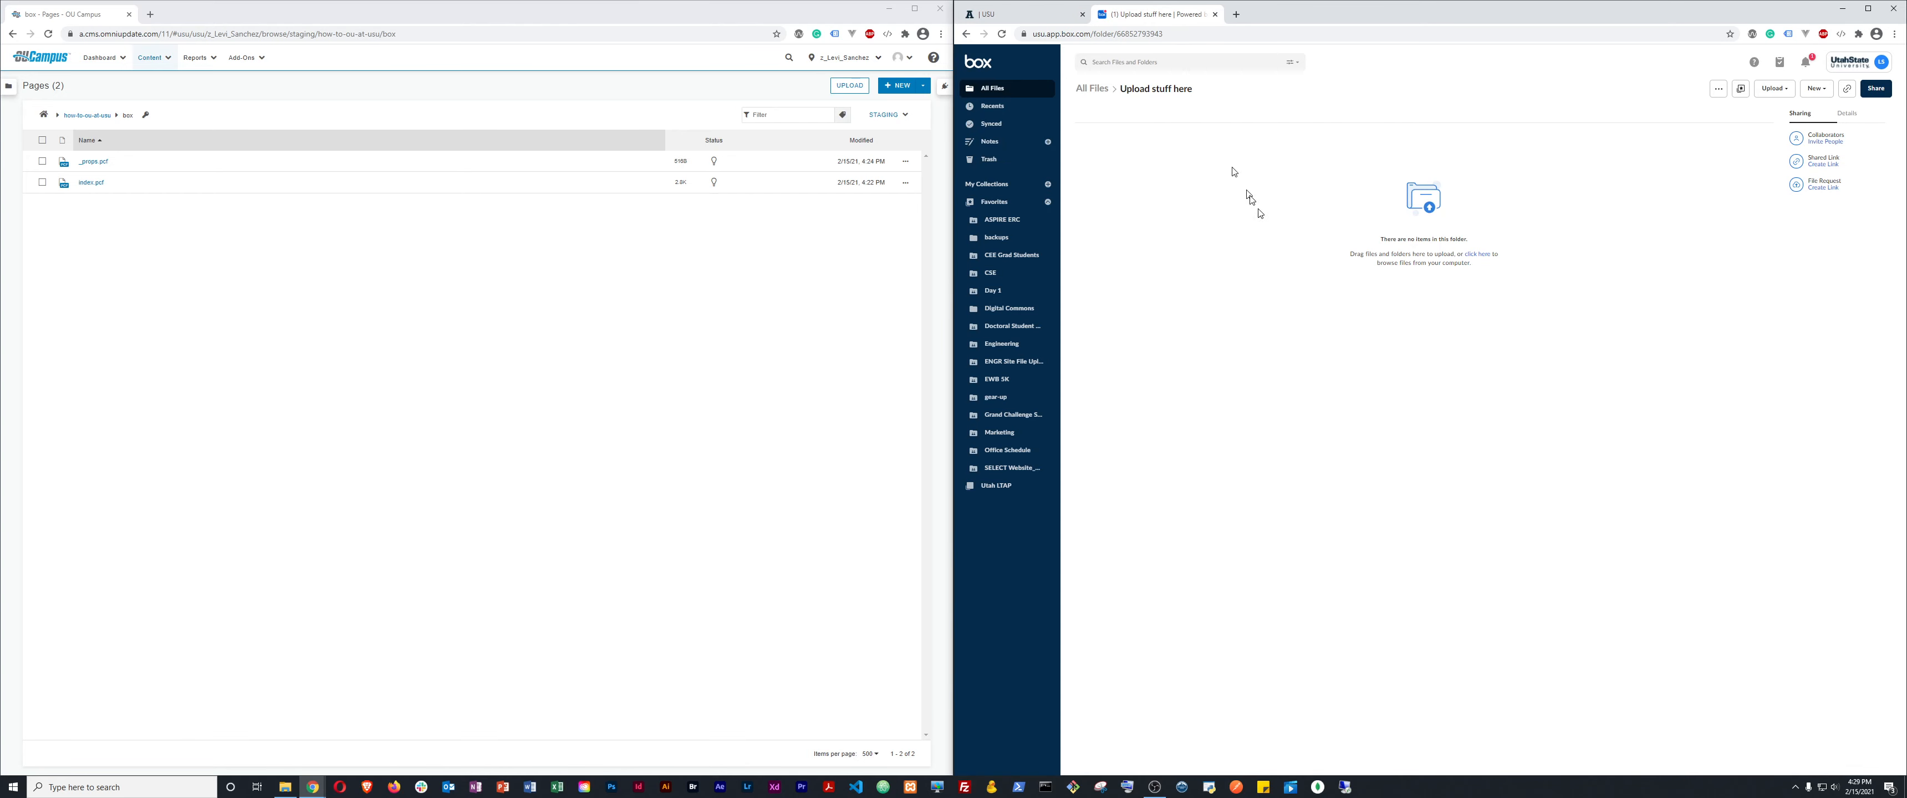
Open index.pcf in the OU Campus box folder and delete all placeholder content from its editable region.
left_click(105, 187)
left_click(104, 187)
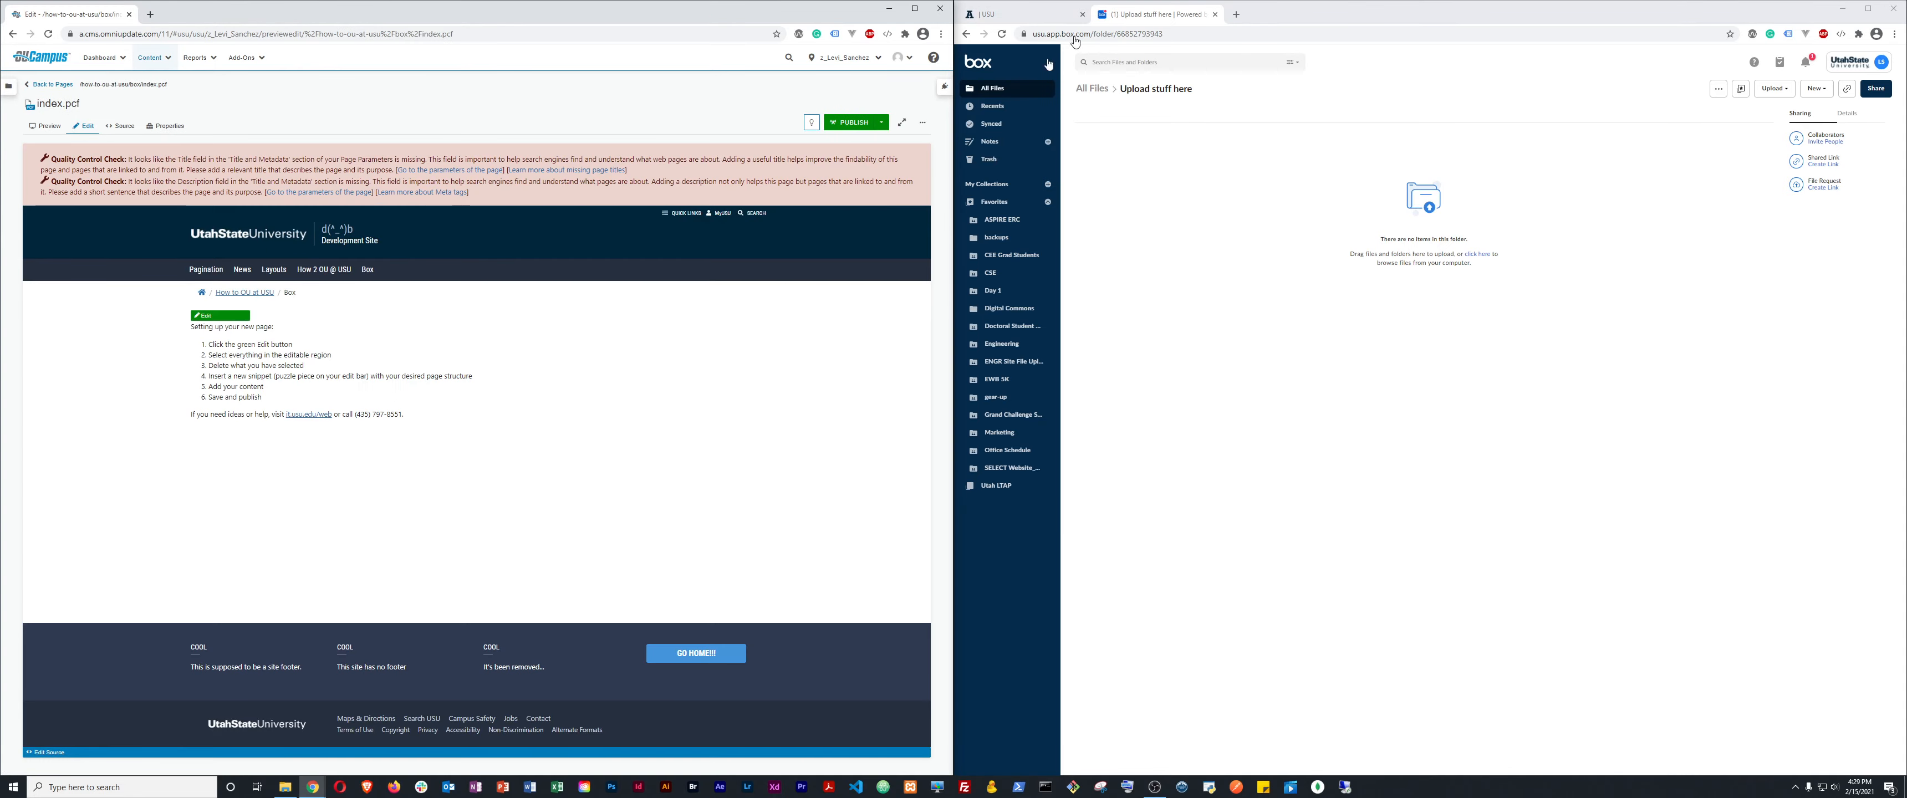
left_click(1052, 10)
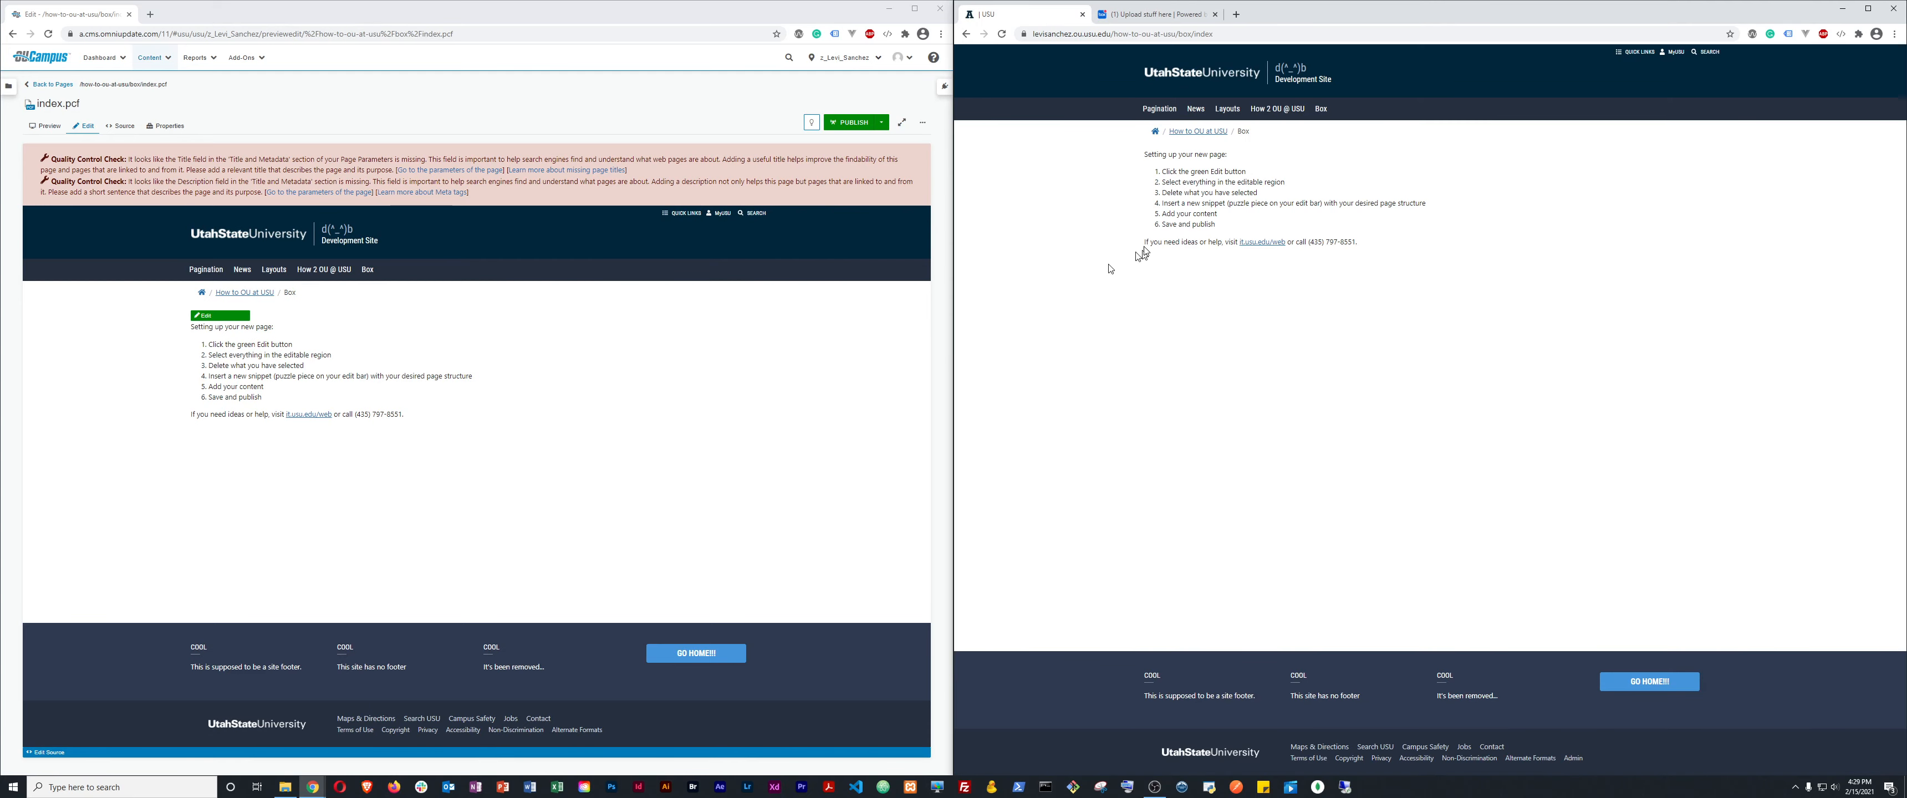
left_click(220, 320)
left_click(220, 320)
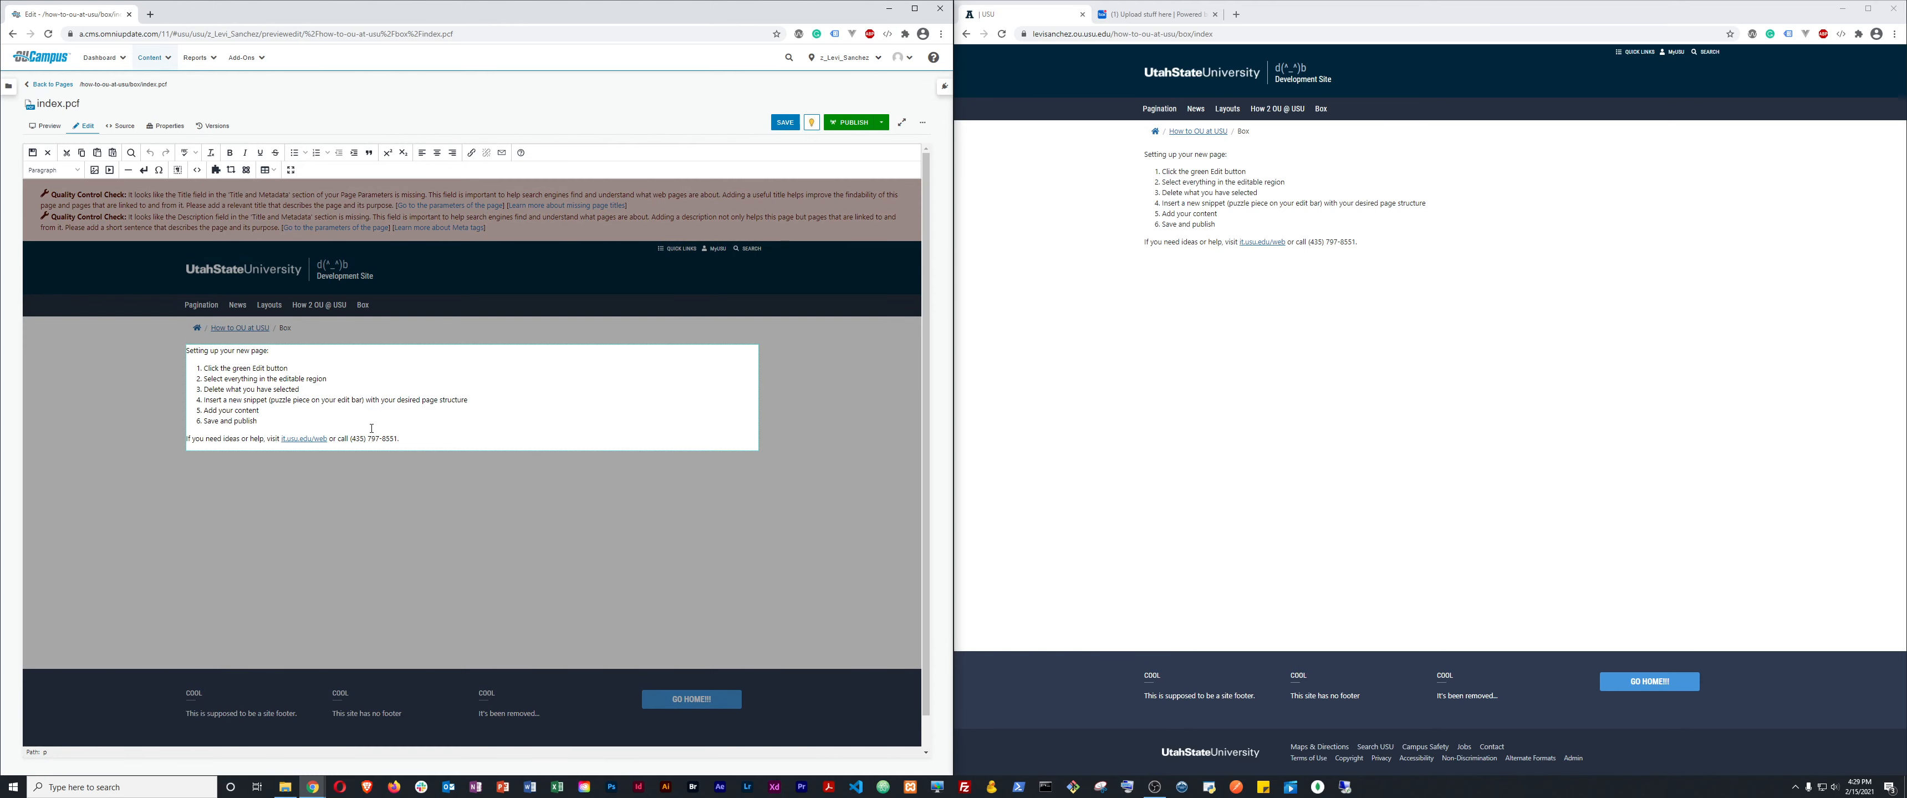
key("ctrl+a")
key("Delete")
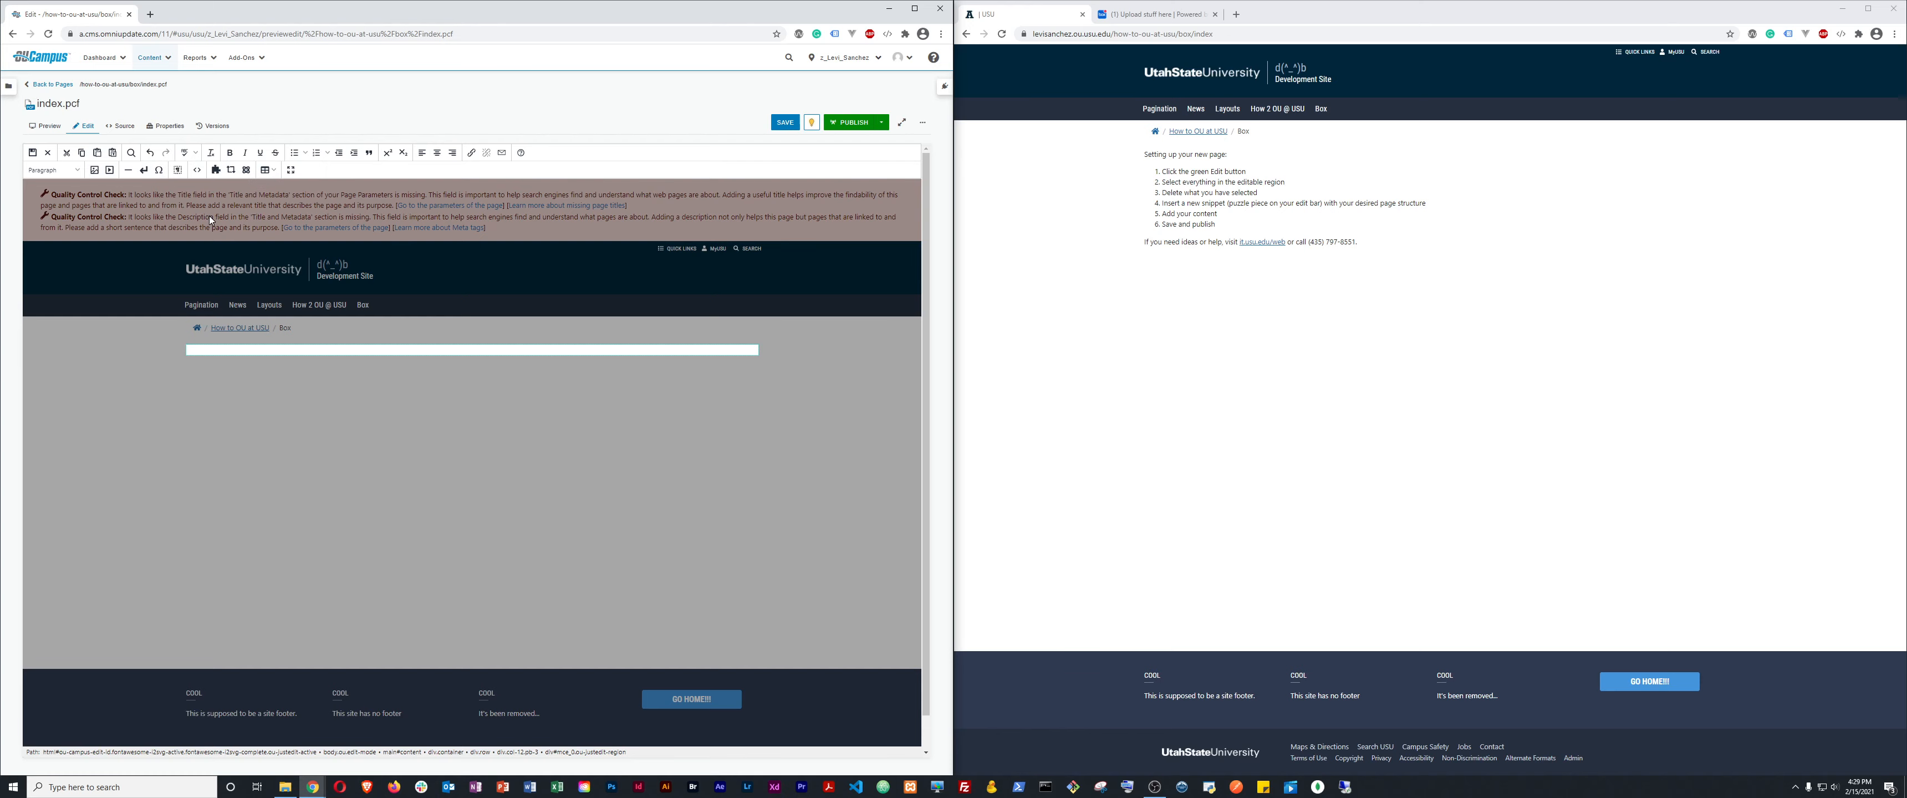
Insert the "3 Columns" snippet into the empty editable region.
left_click(216, 171)
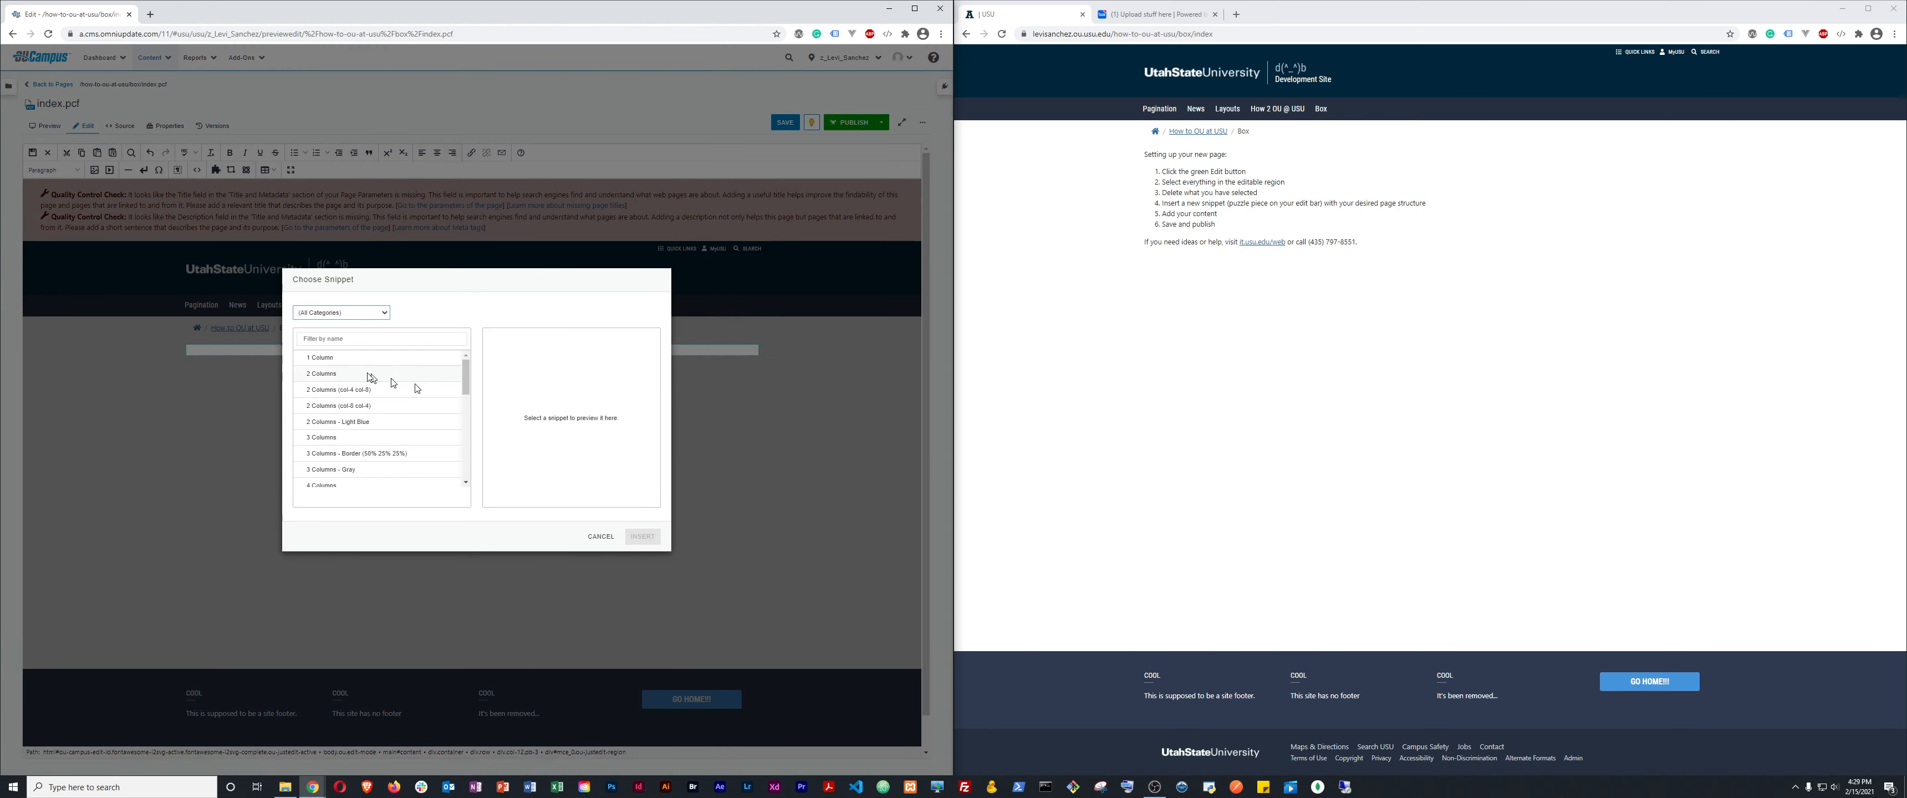
scroll(342, 452, "down", 3)
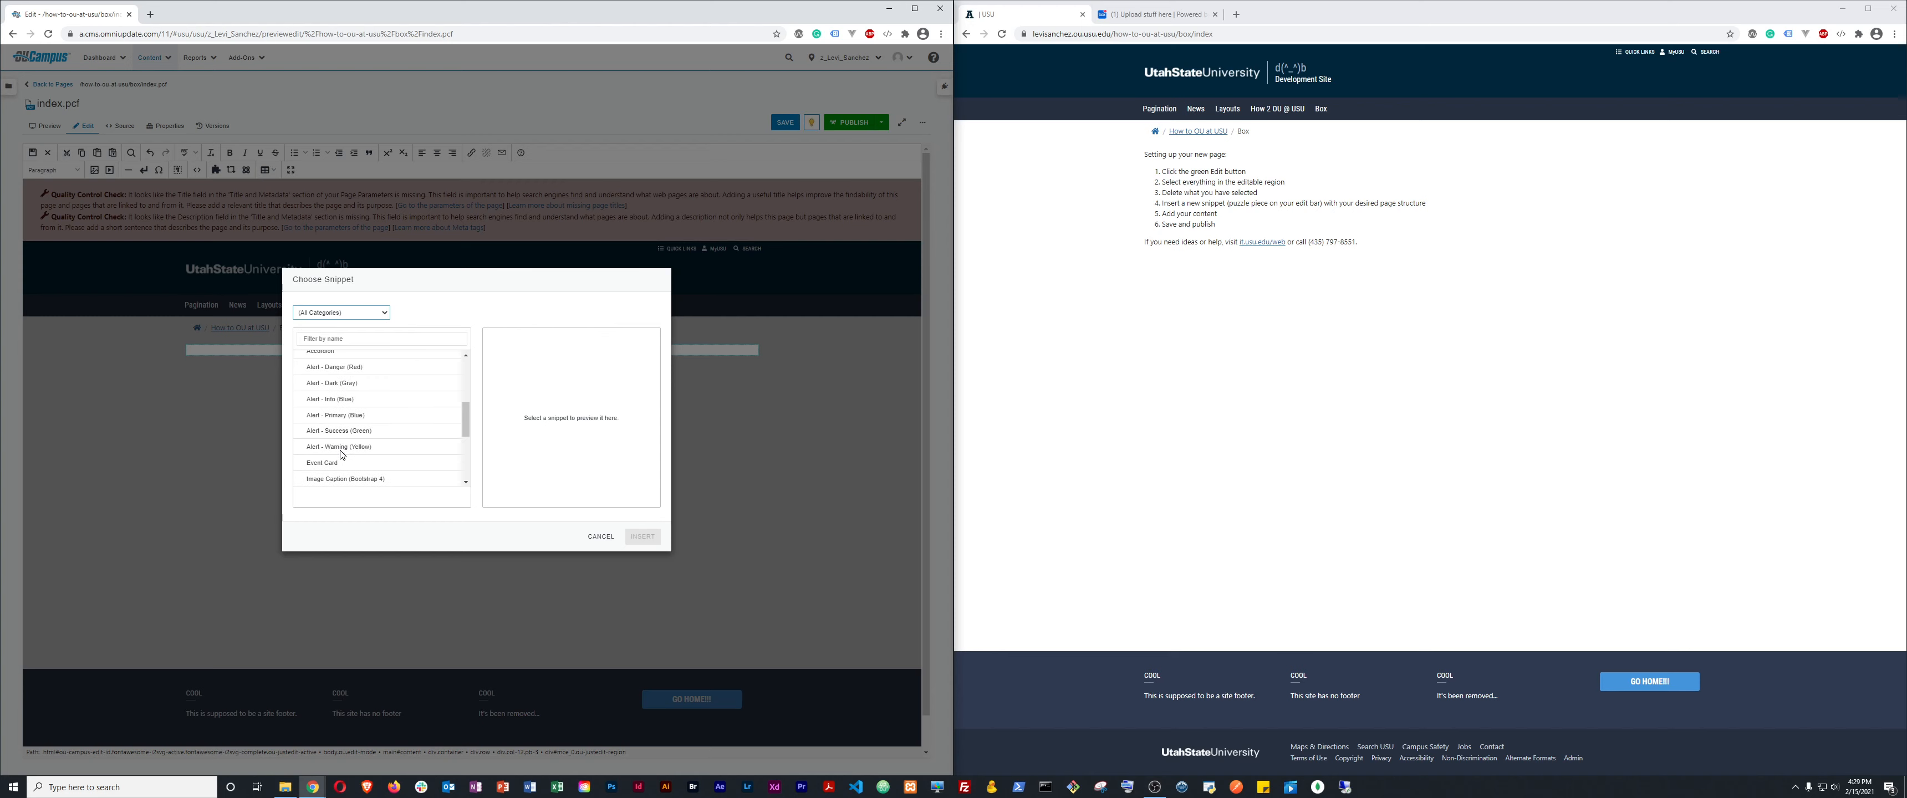
scroll(356, 445, "up", 3)
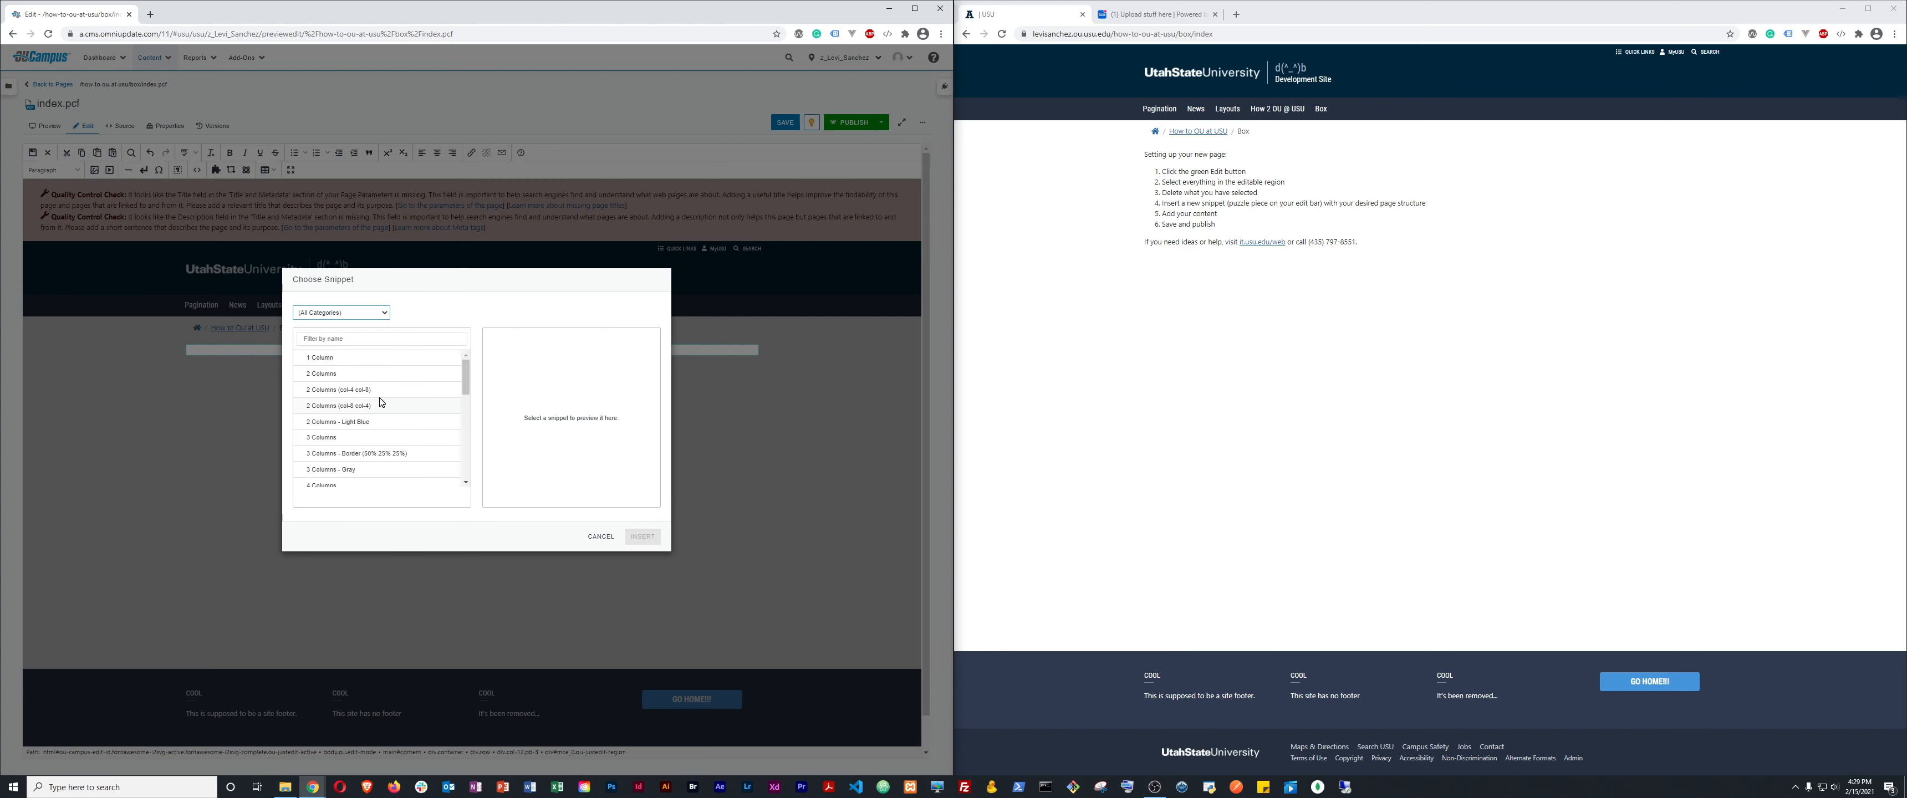
left_click(337, 438)
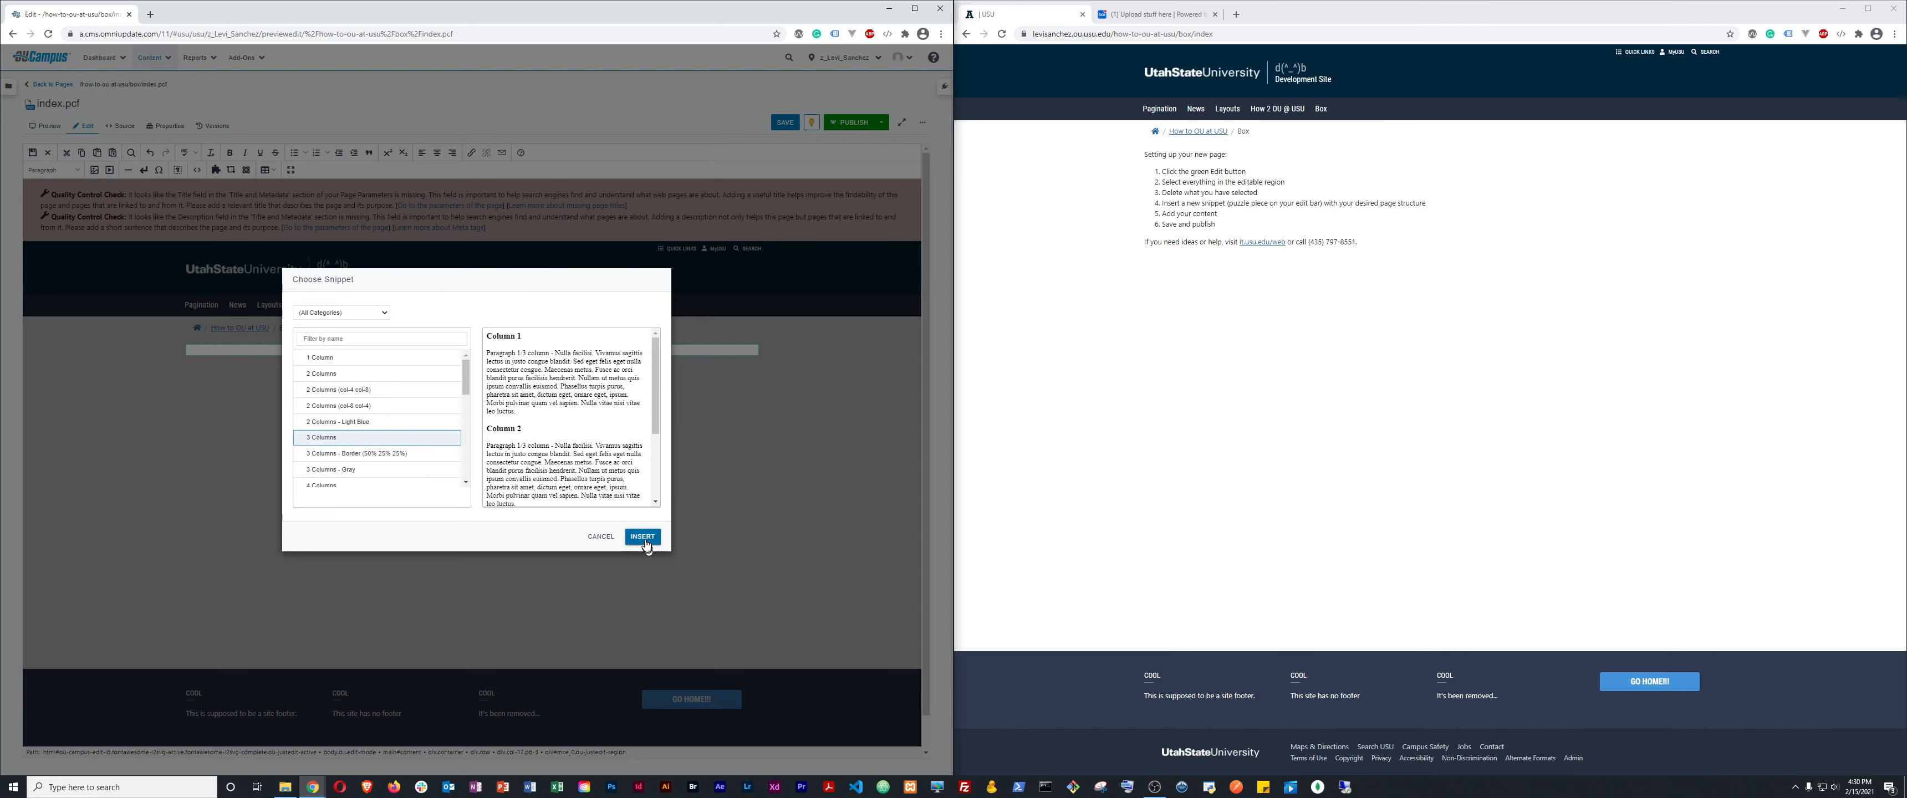
left_click(643, 538)
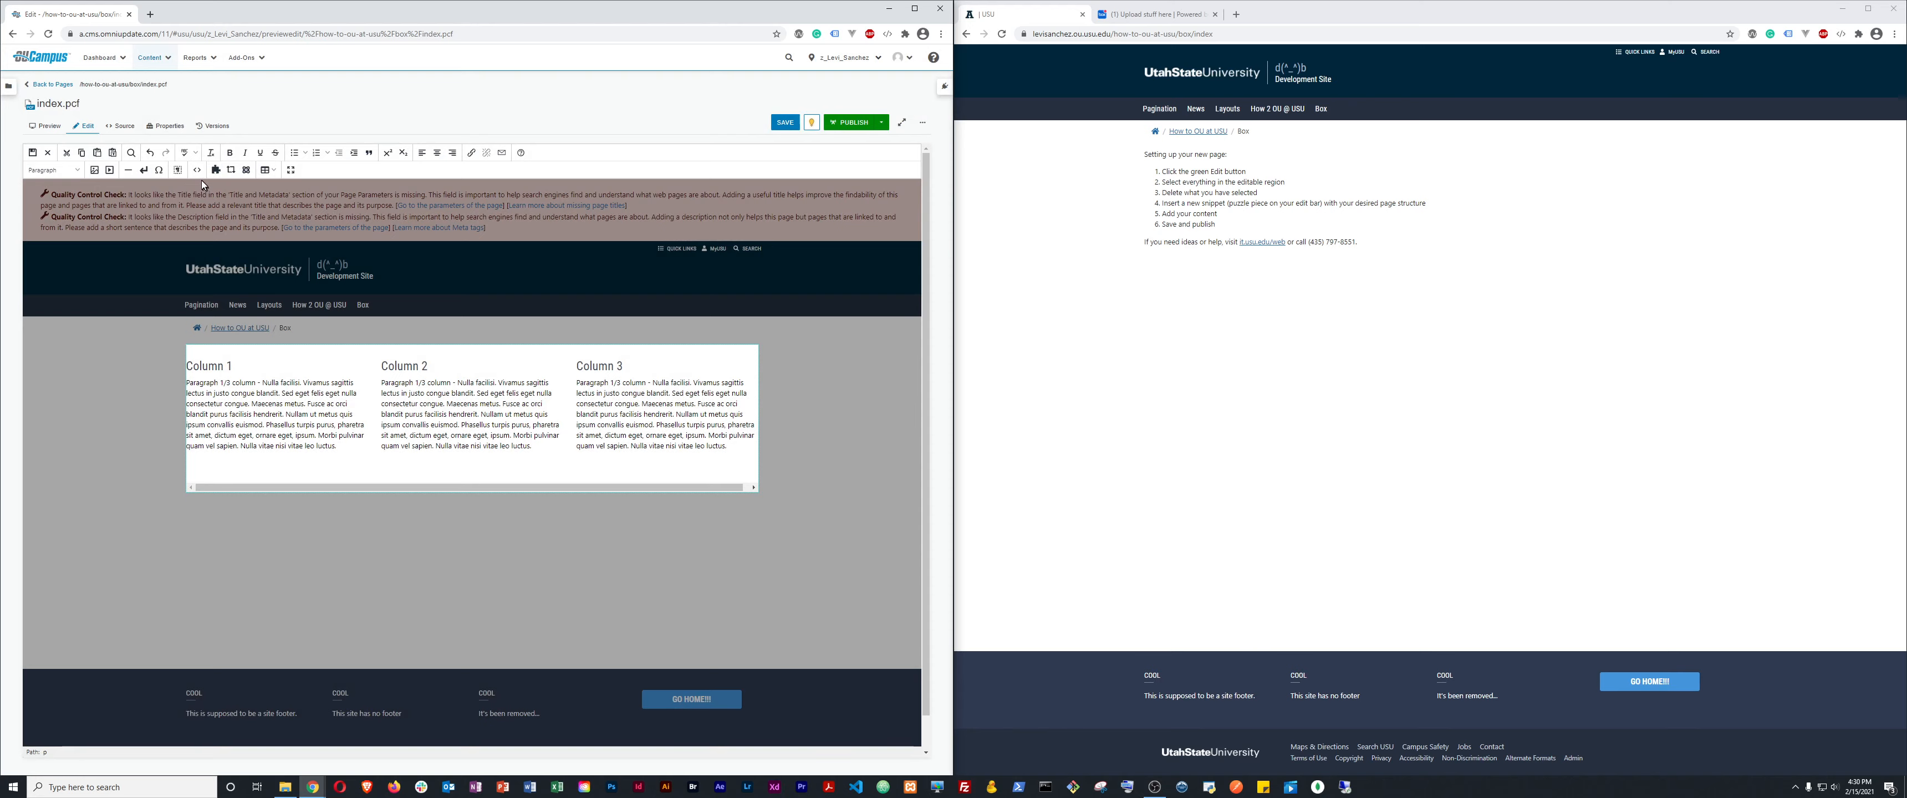
Check the source code of the inserted columns and turn on the block outlines.
left_click(196, 171)
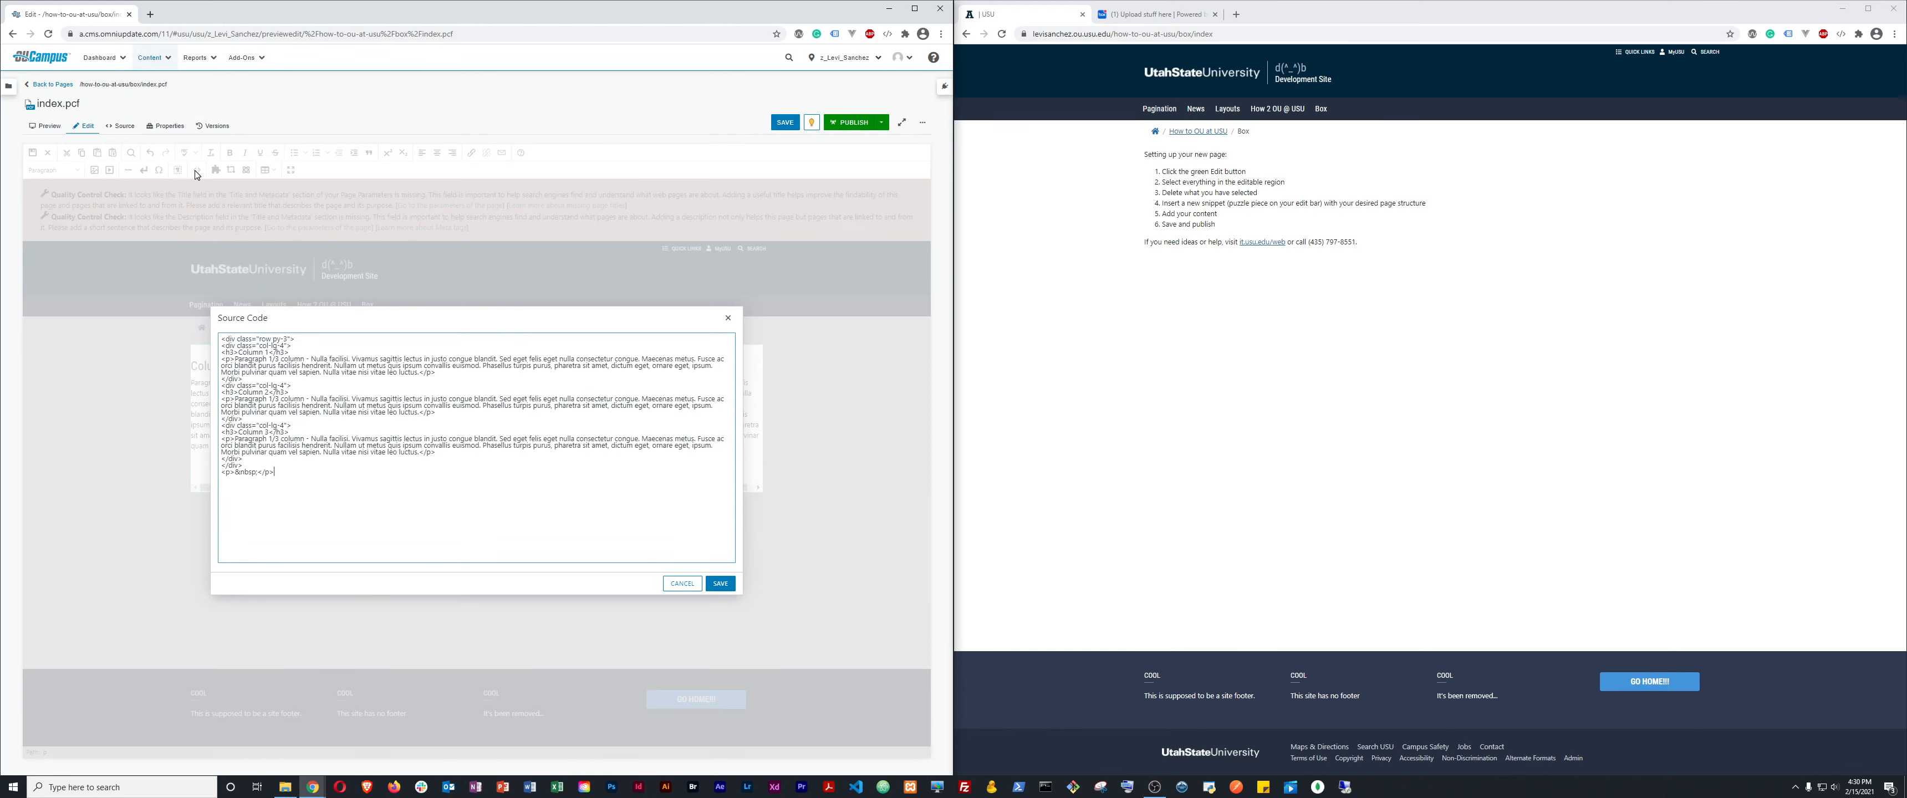
left_click(679, 585)
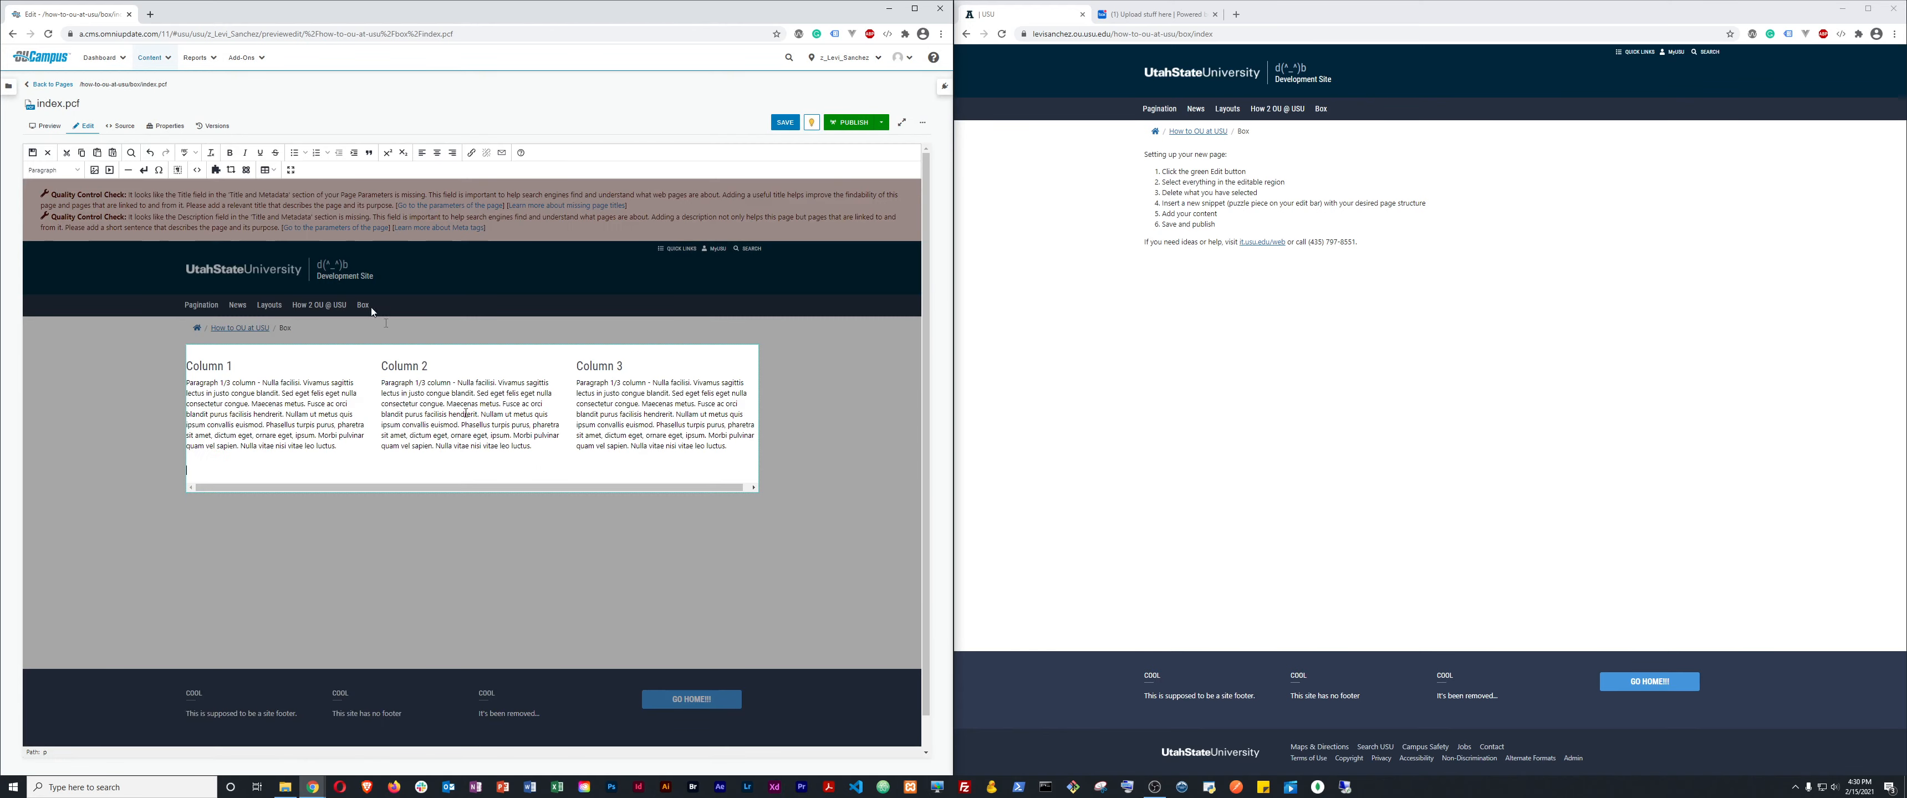
left_click(178, 170)
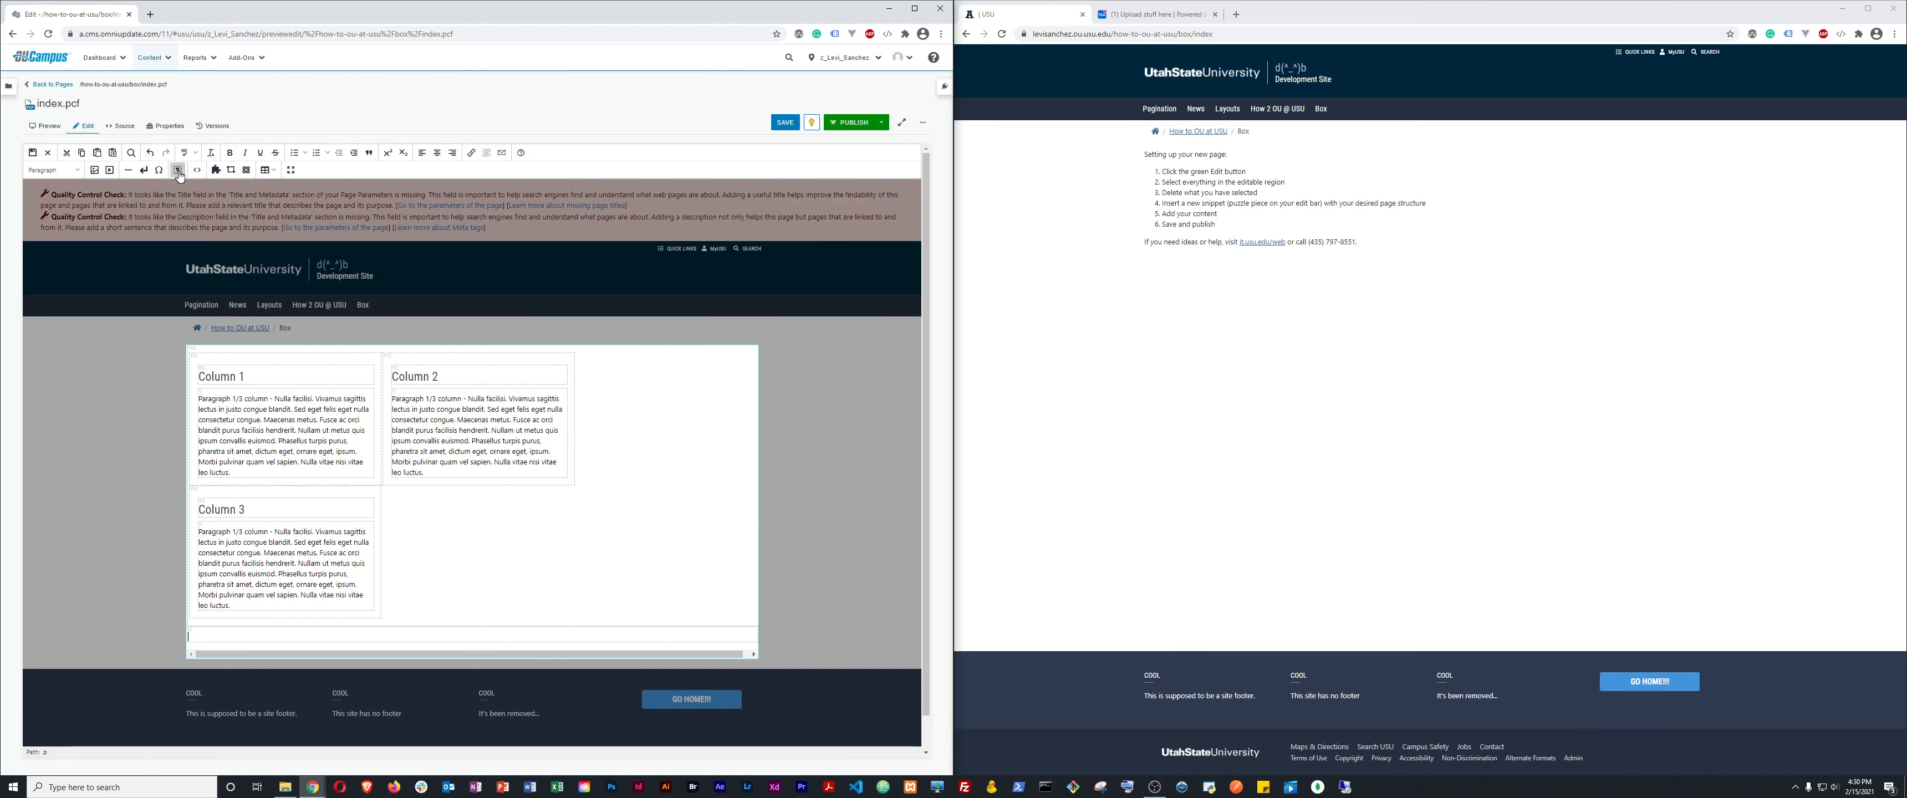
Delete the sample paragraph and the heading text from the first column.
left_click(260, 410)
key("ctrl+shift+Left")
key("ctrl+shift+Left")
key("ctrl+shift+Left")
key("Left")
key("shift+Down")
key("shift+Down")
key("shift+Down")
key("shift+Down")
key("shift+Down")
key("shift+Down")
key("shift+Down")
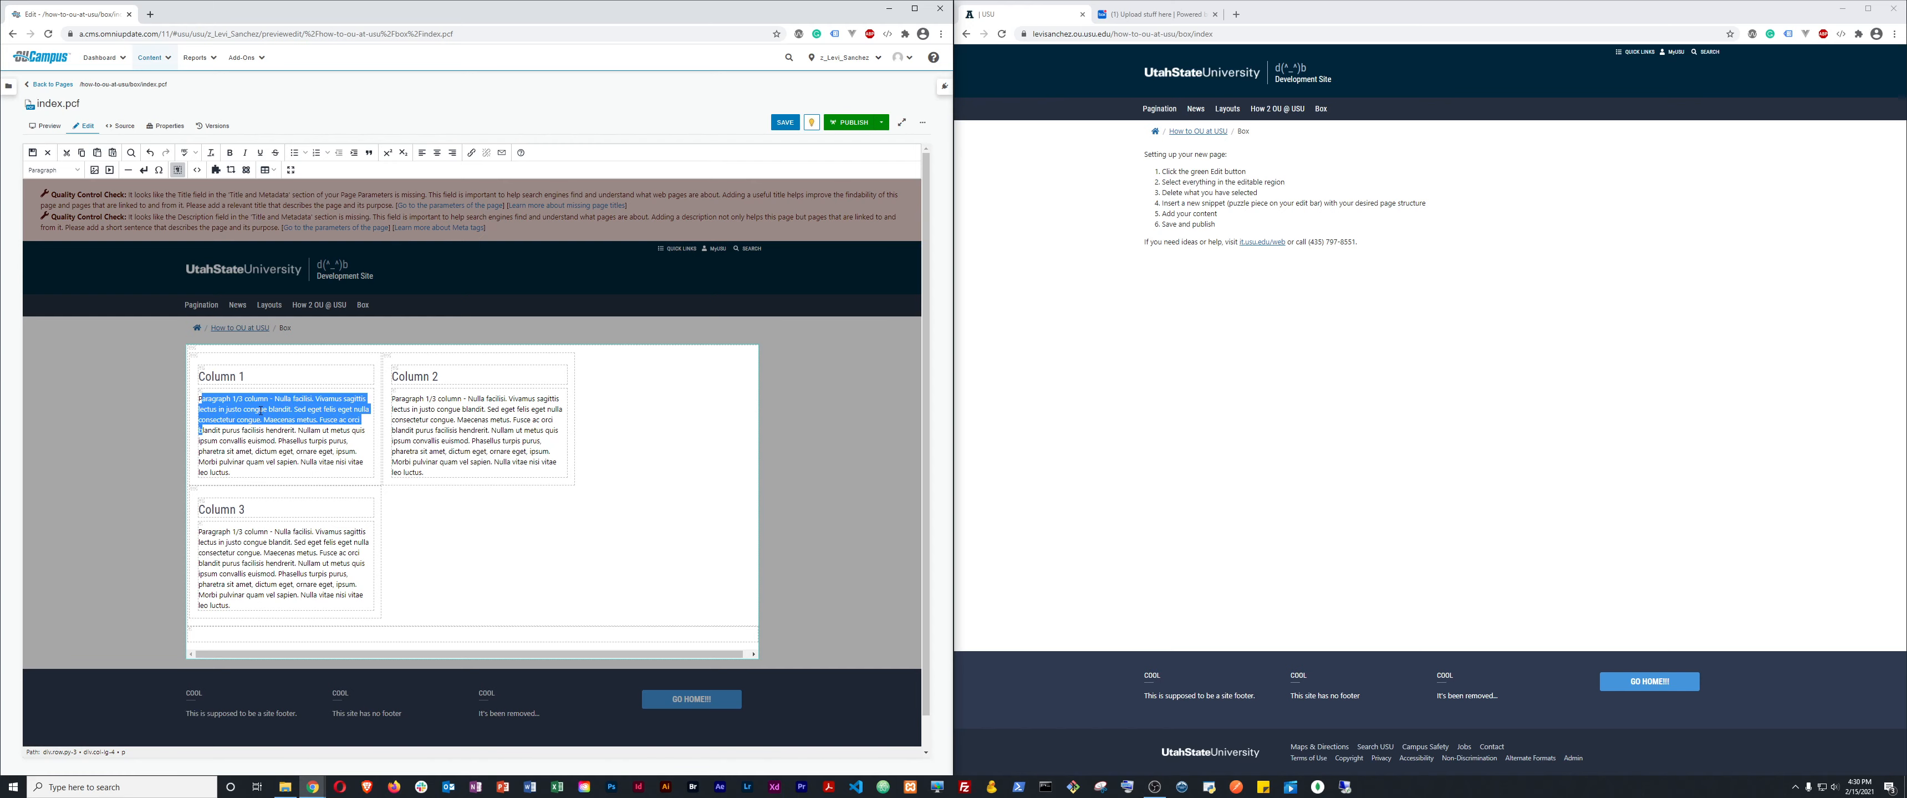
key("ctrl+shift+Right")
key("shift+End")
key("BackSpace")
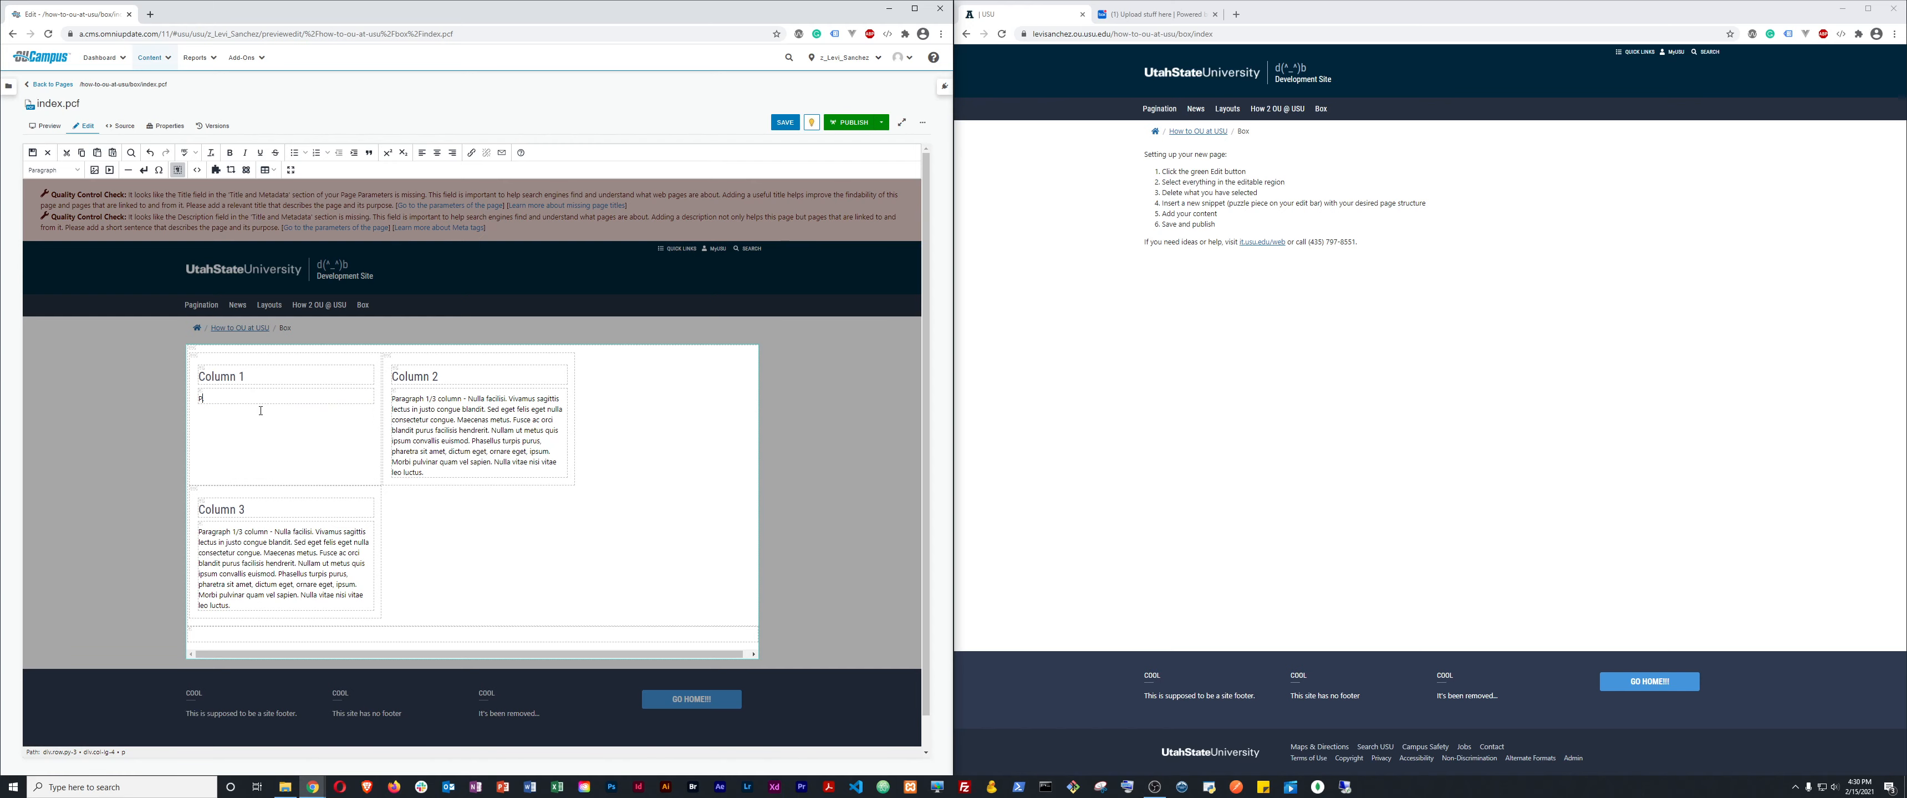
key("shift+End")
key("BackSpace")
Delete the sample paragraph and the heading text from the third column.
triple_click(279, 565)
key("BackSpace")
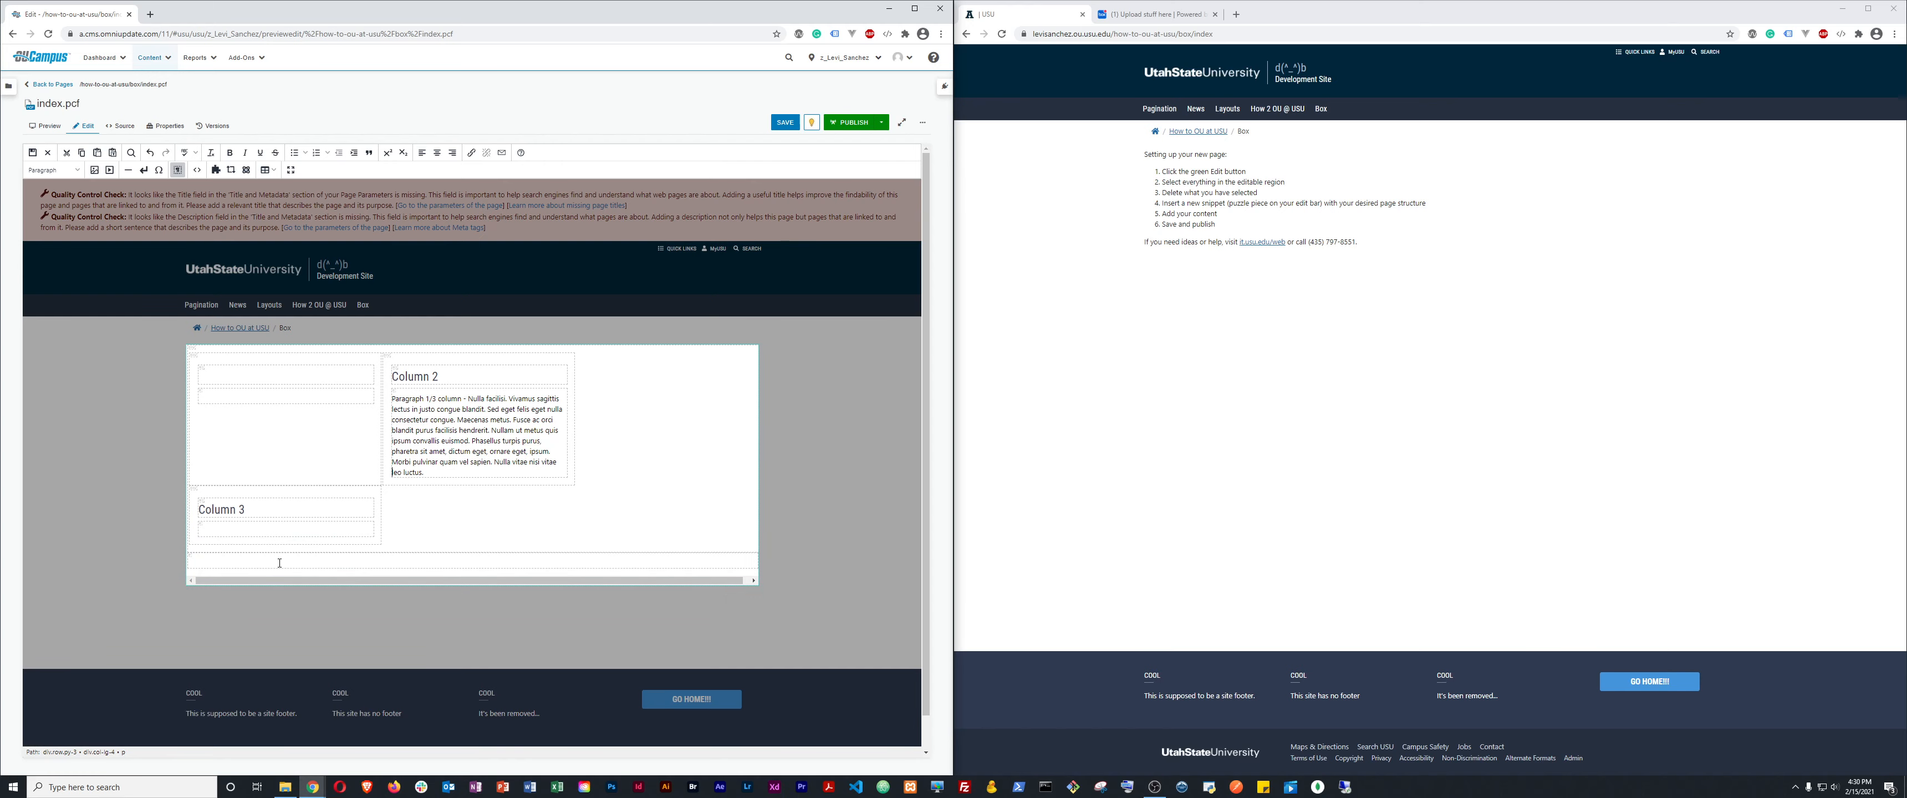
key("Up")
key("ctrl+shift+Right")
key("BackSpace")
left_click(279, 563)
Remove the empty heading blocks from the first and third columns, checking the layout with block outlines off.
left_click(177, 170)
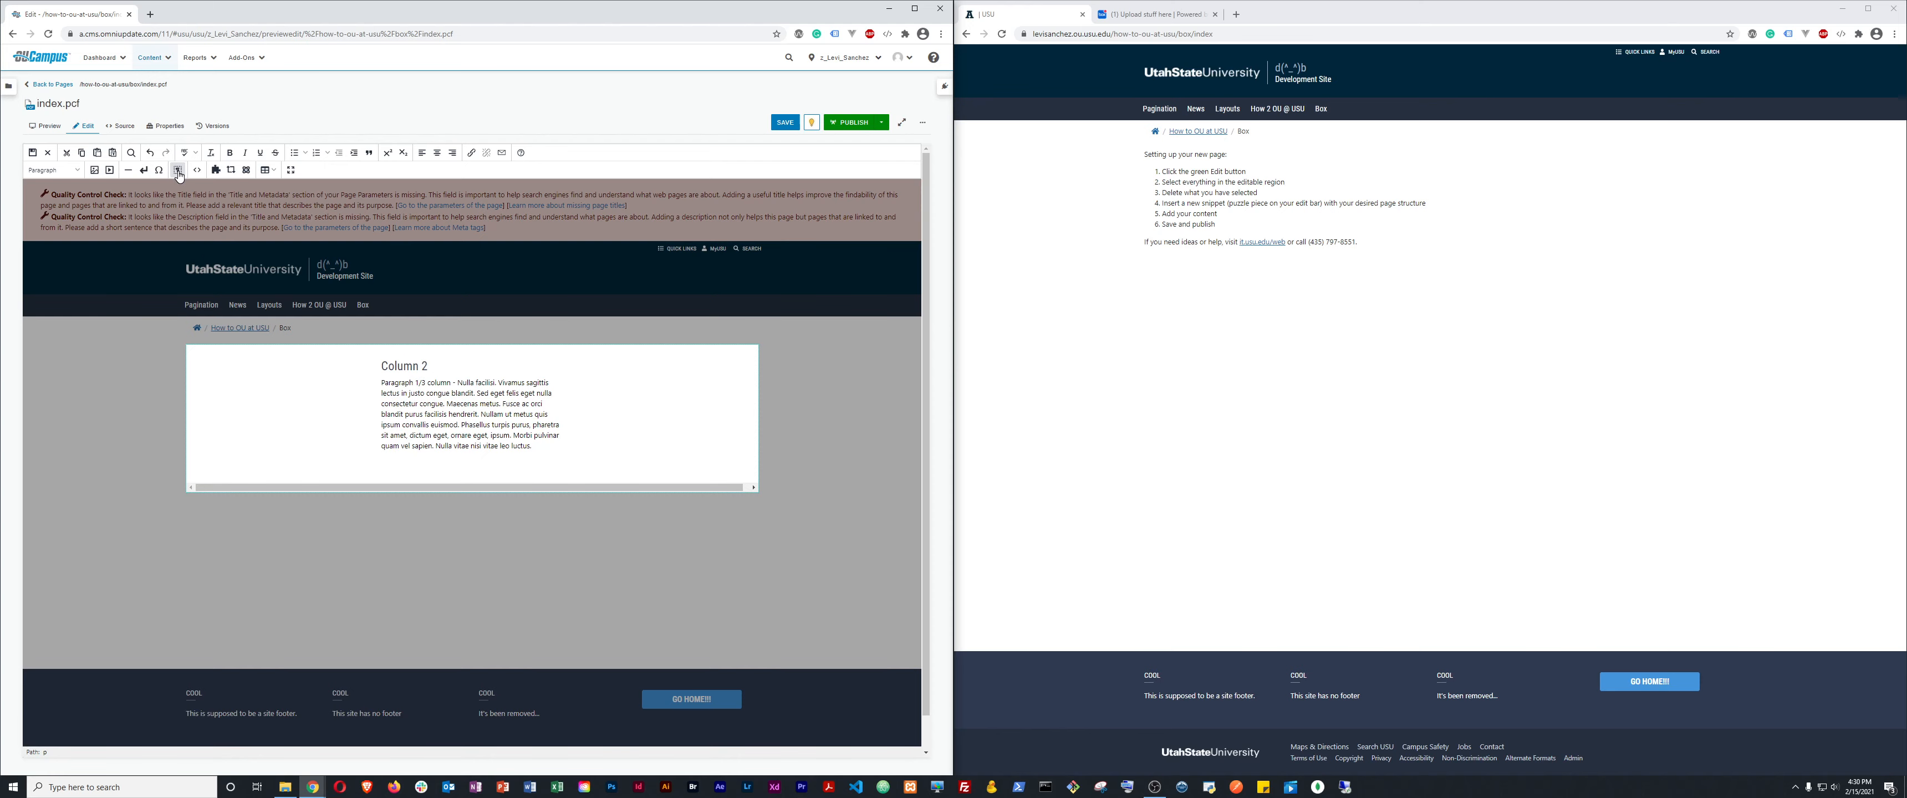
left_click(177, 170)
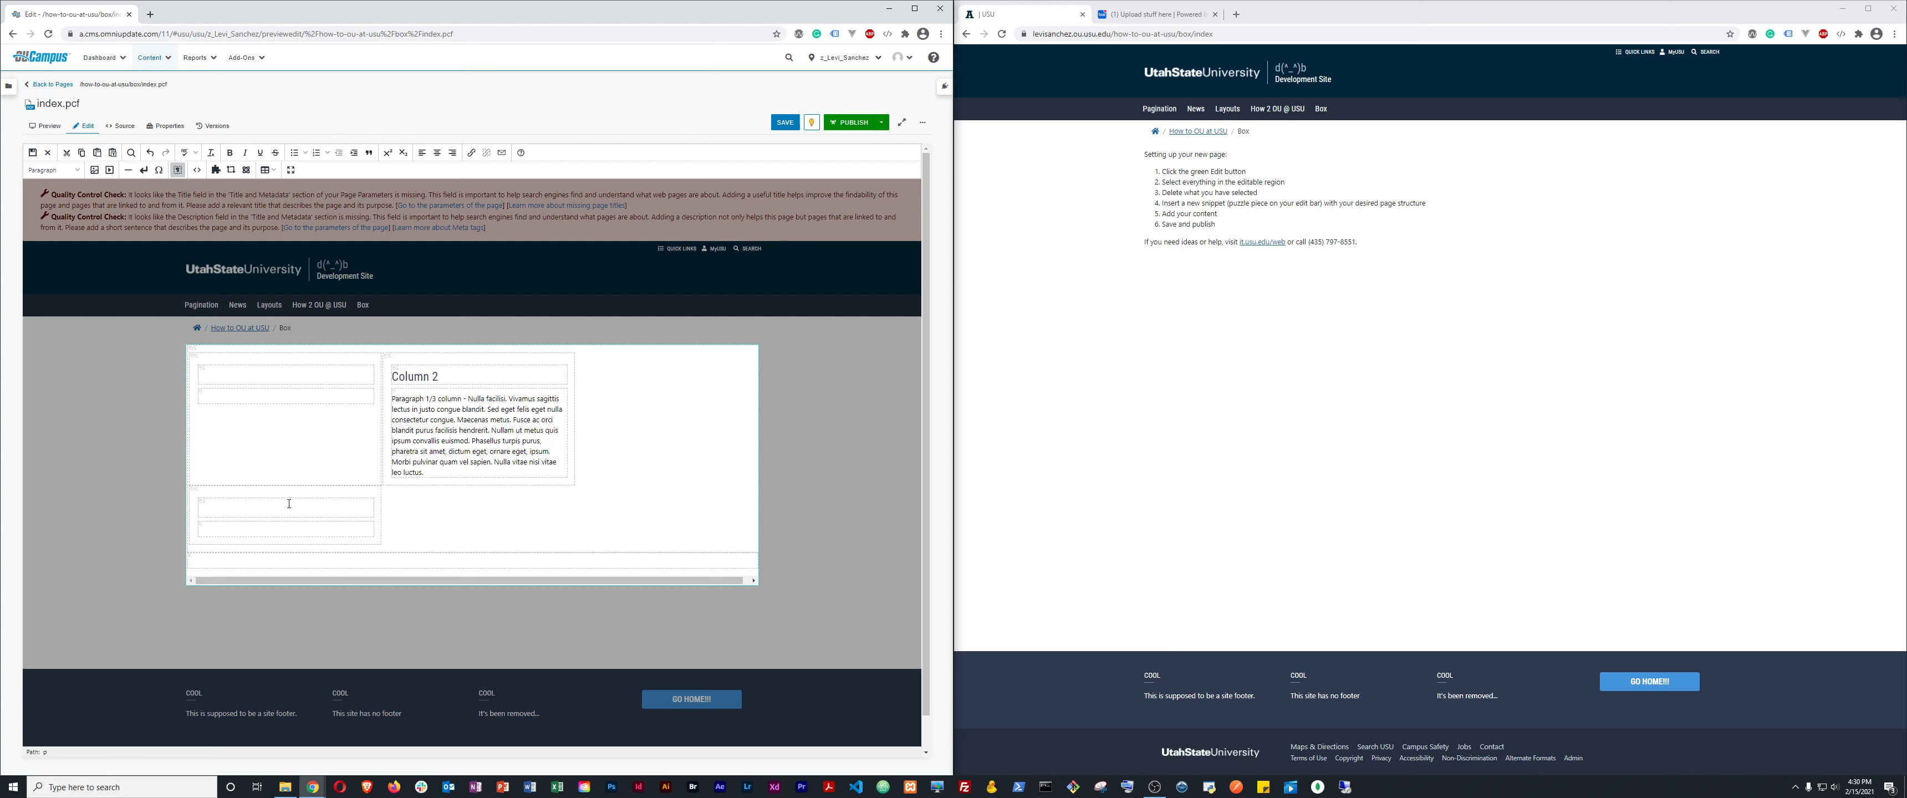
left_click(272, 510)
key("Delete")
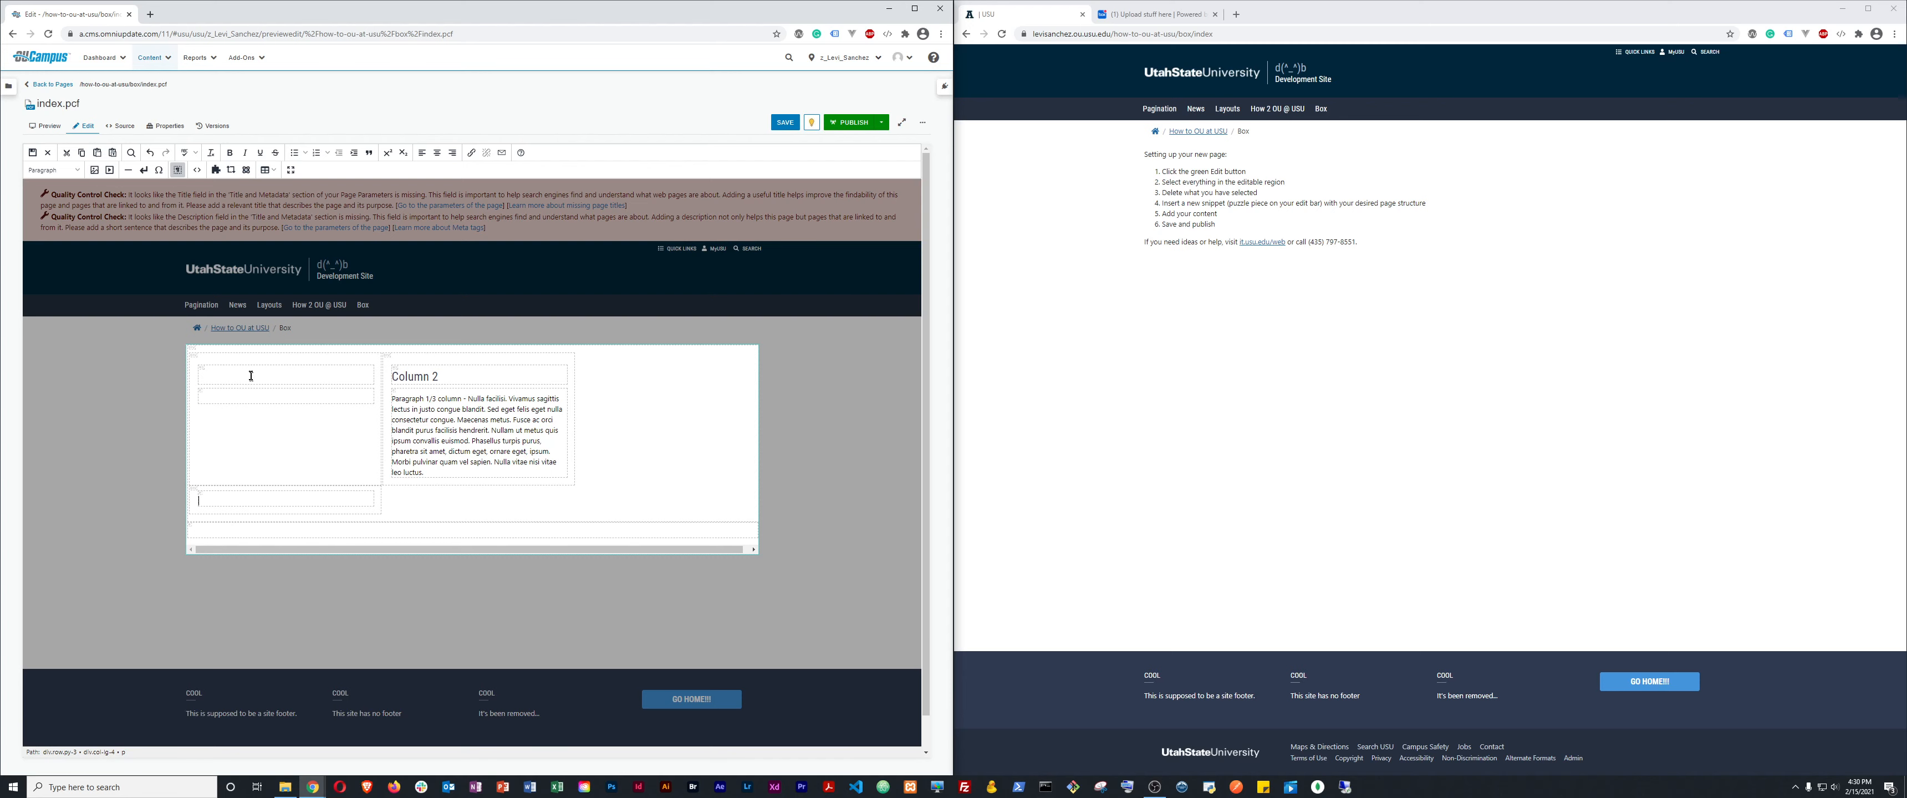
key("Delete")
left_click(177, 170)
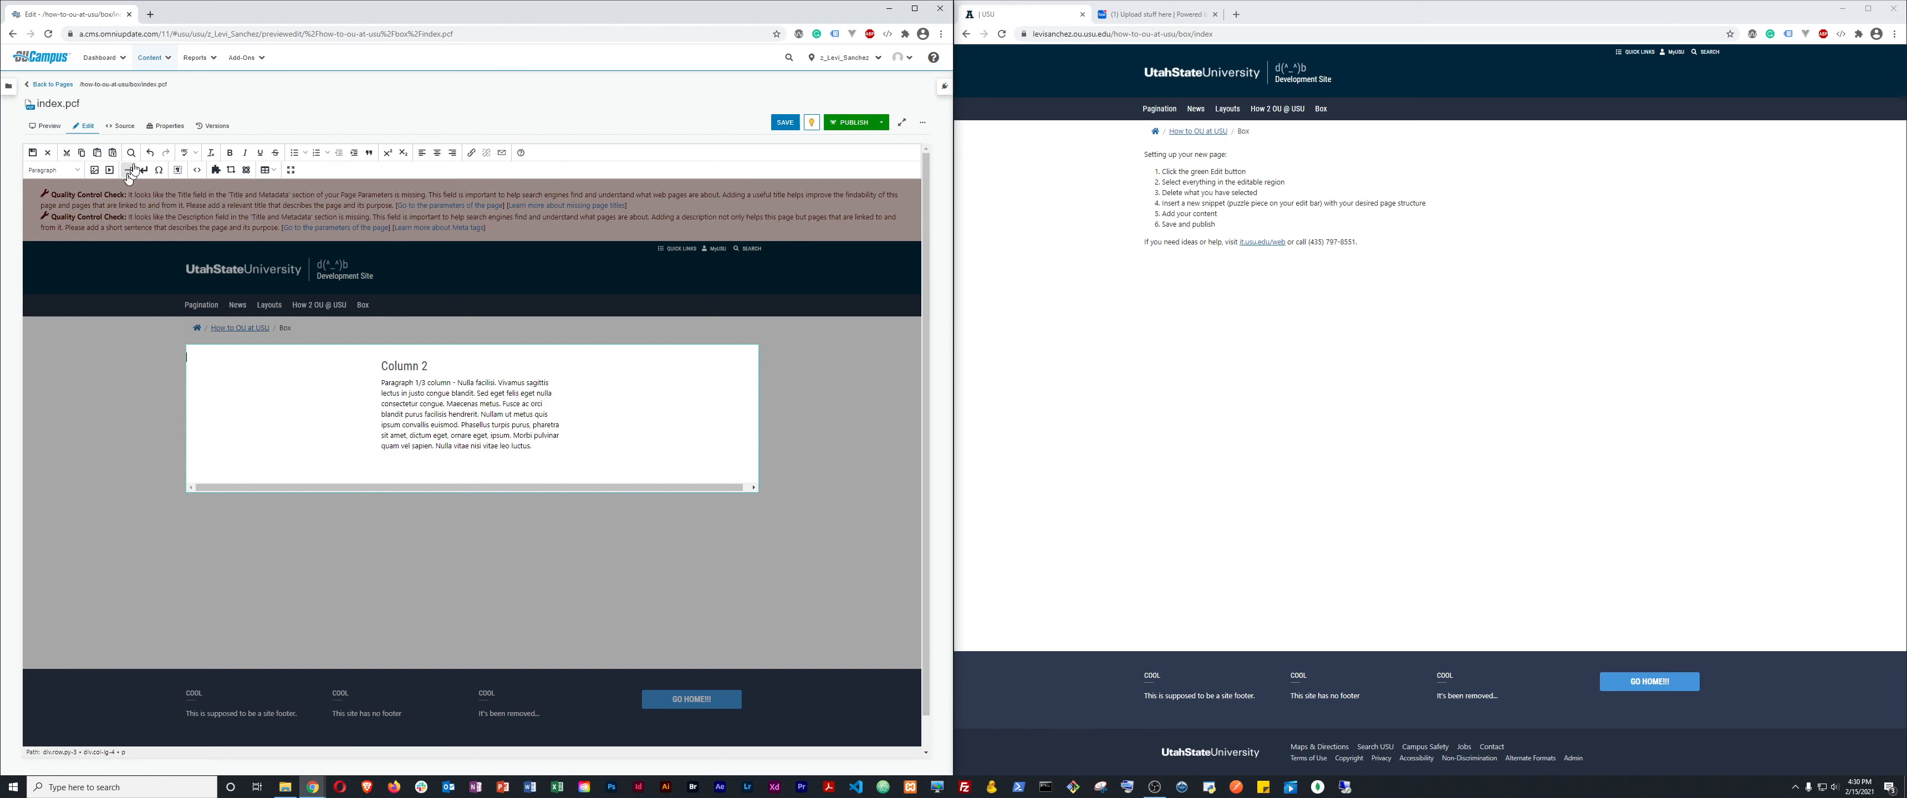
left_click(177, 169)
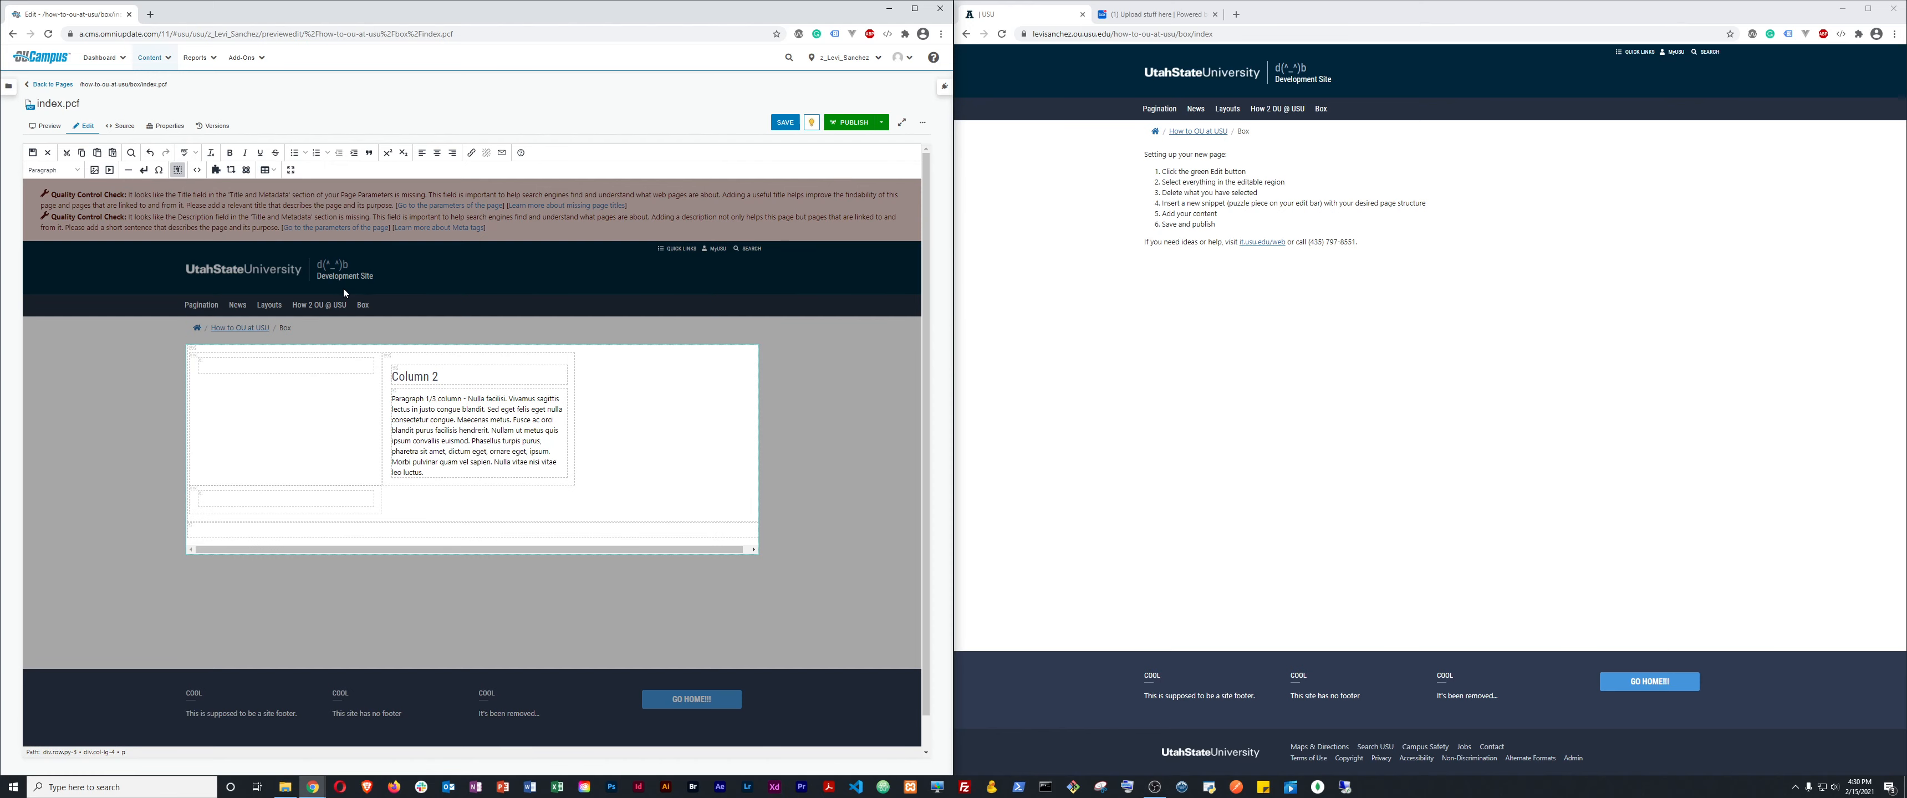
In the source code, add a div with class "col-12" at the start of the row, above the three columns.
left_click(243, 532)
left_click(197, 171)
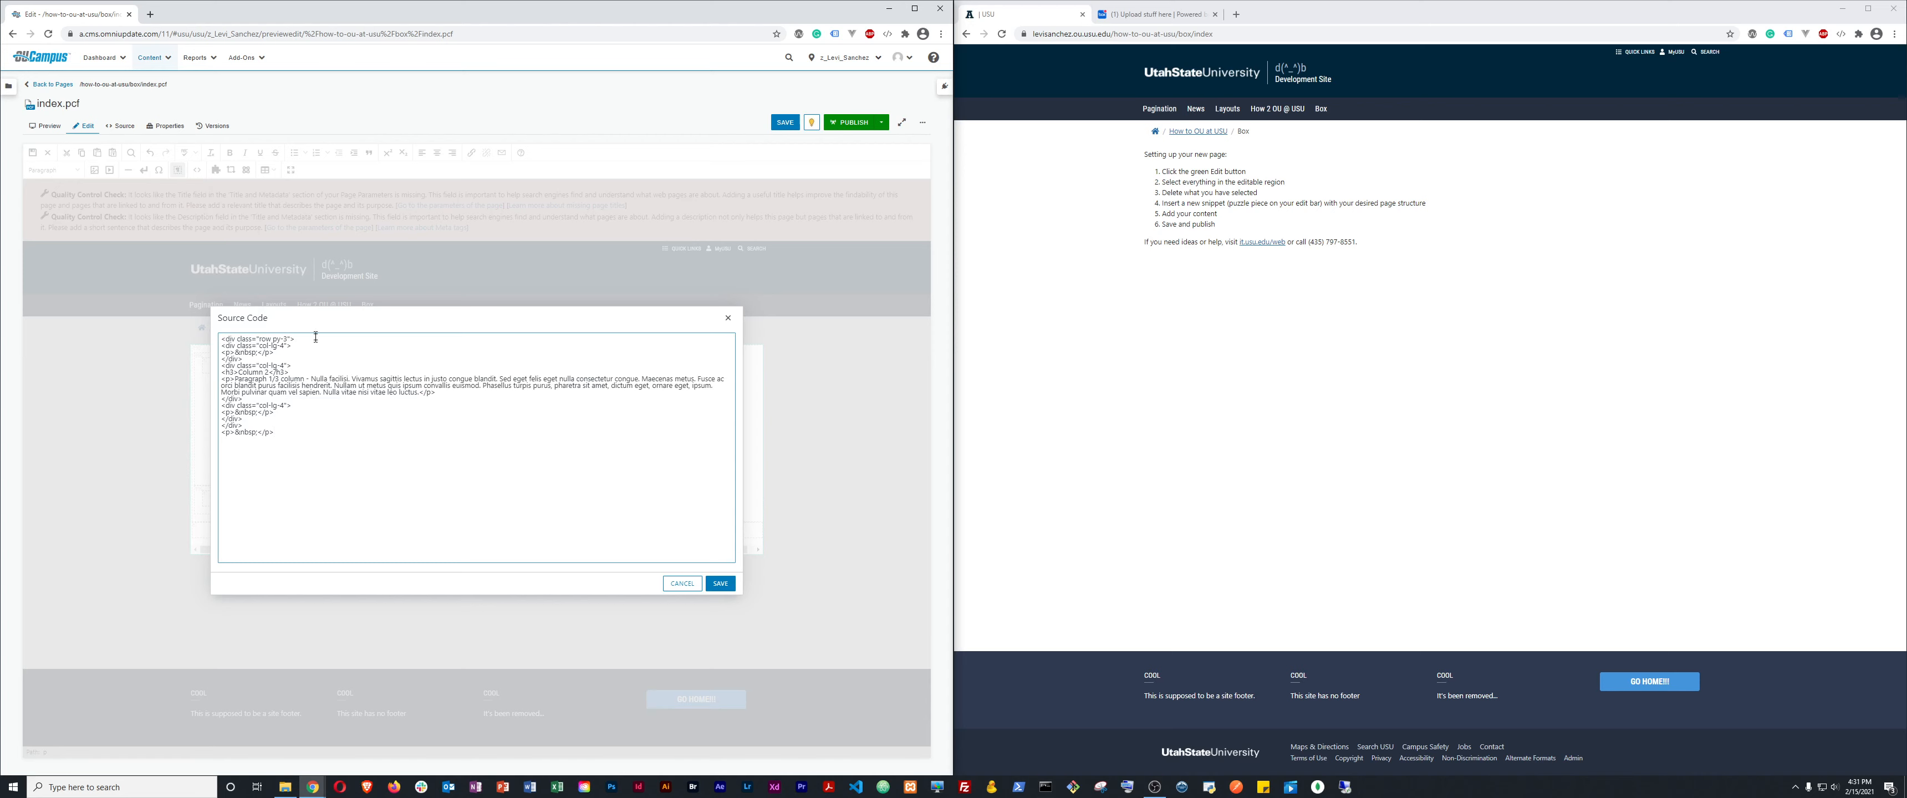
left_click(316, 346)
key("Return")
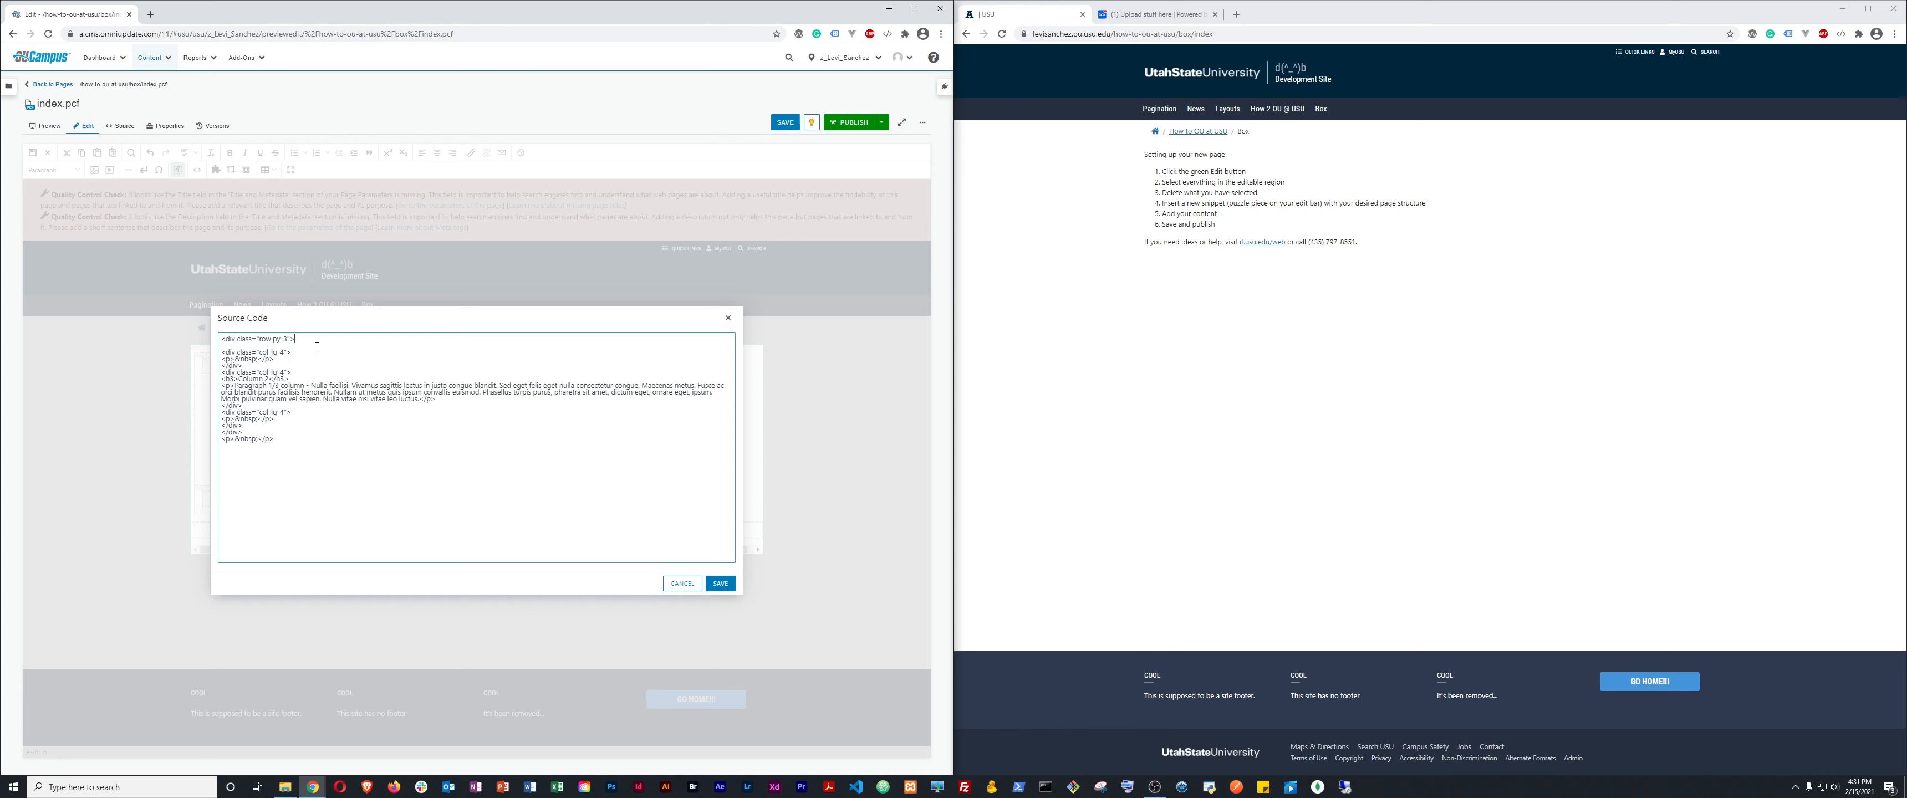
type("<div></div>")
key("shift+End")
key("Left")
key("Return")
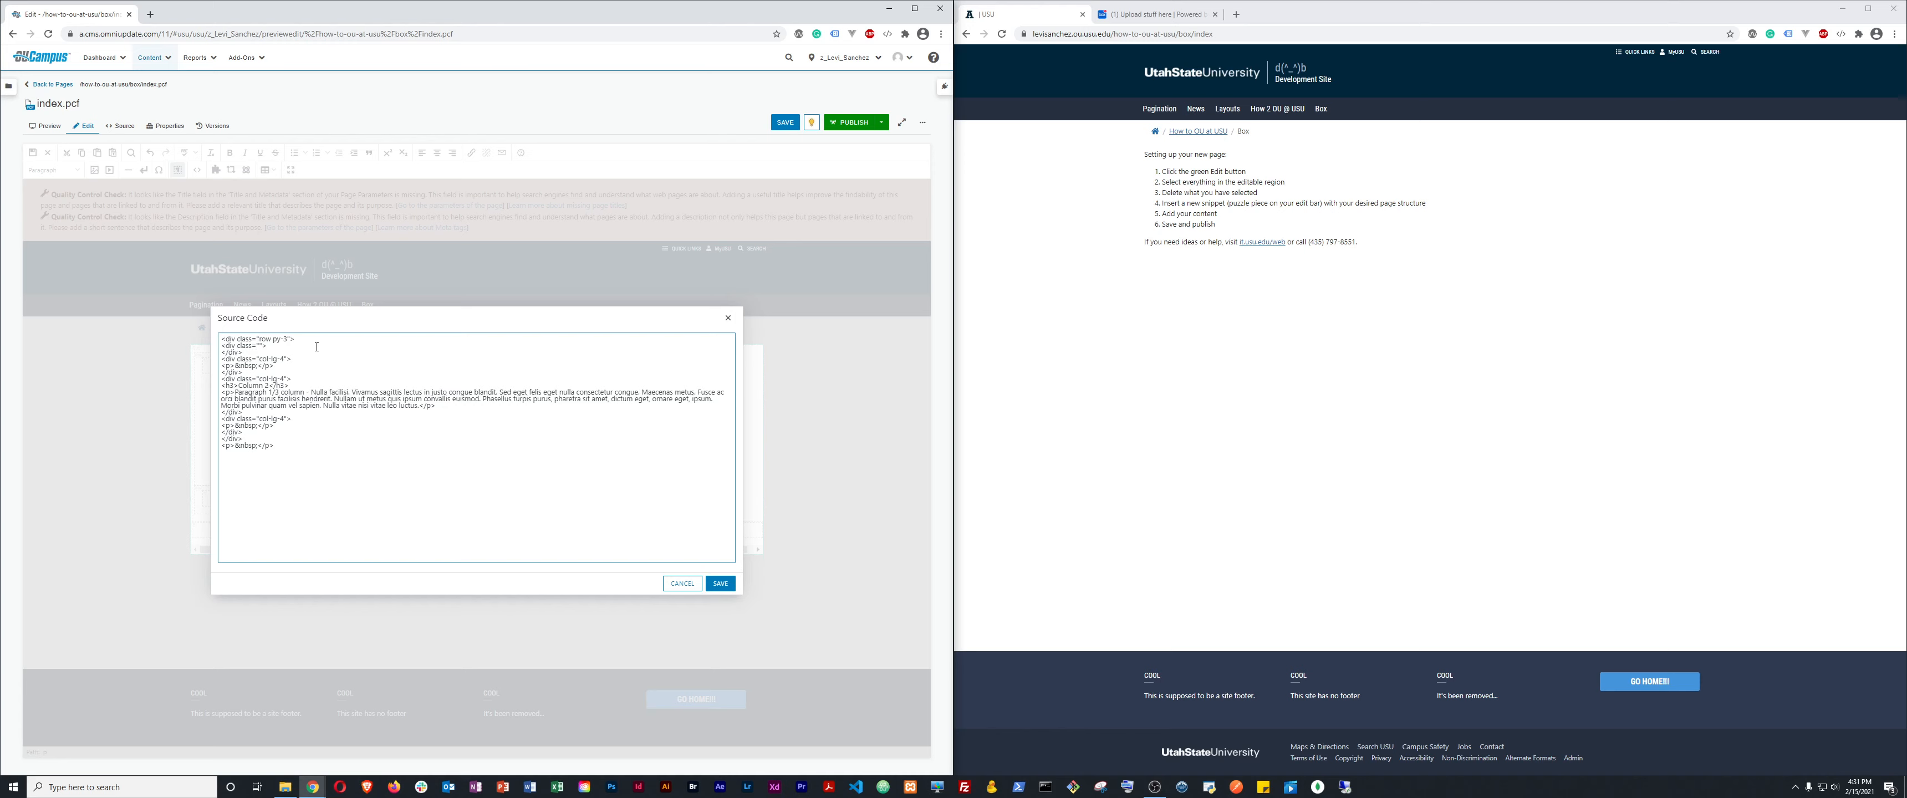
type("col-12")
Add an h1 heading "Box Upload Widget" inside the col-12 div and save the source code.
key("Return")
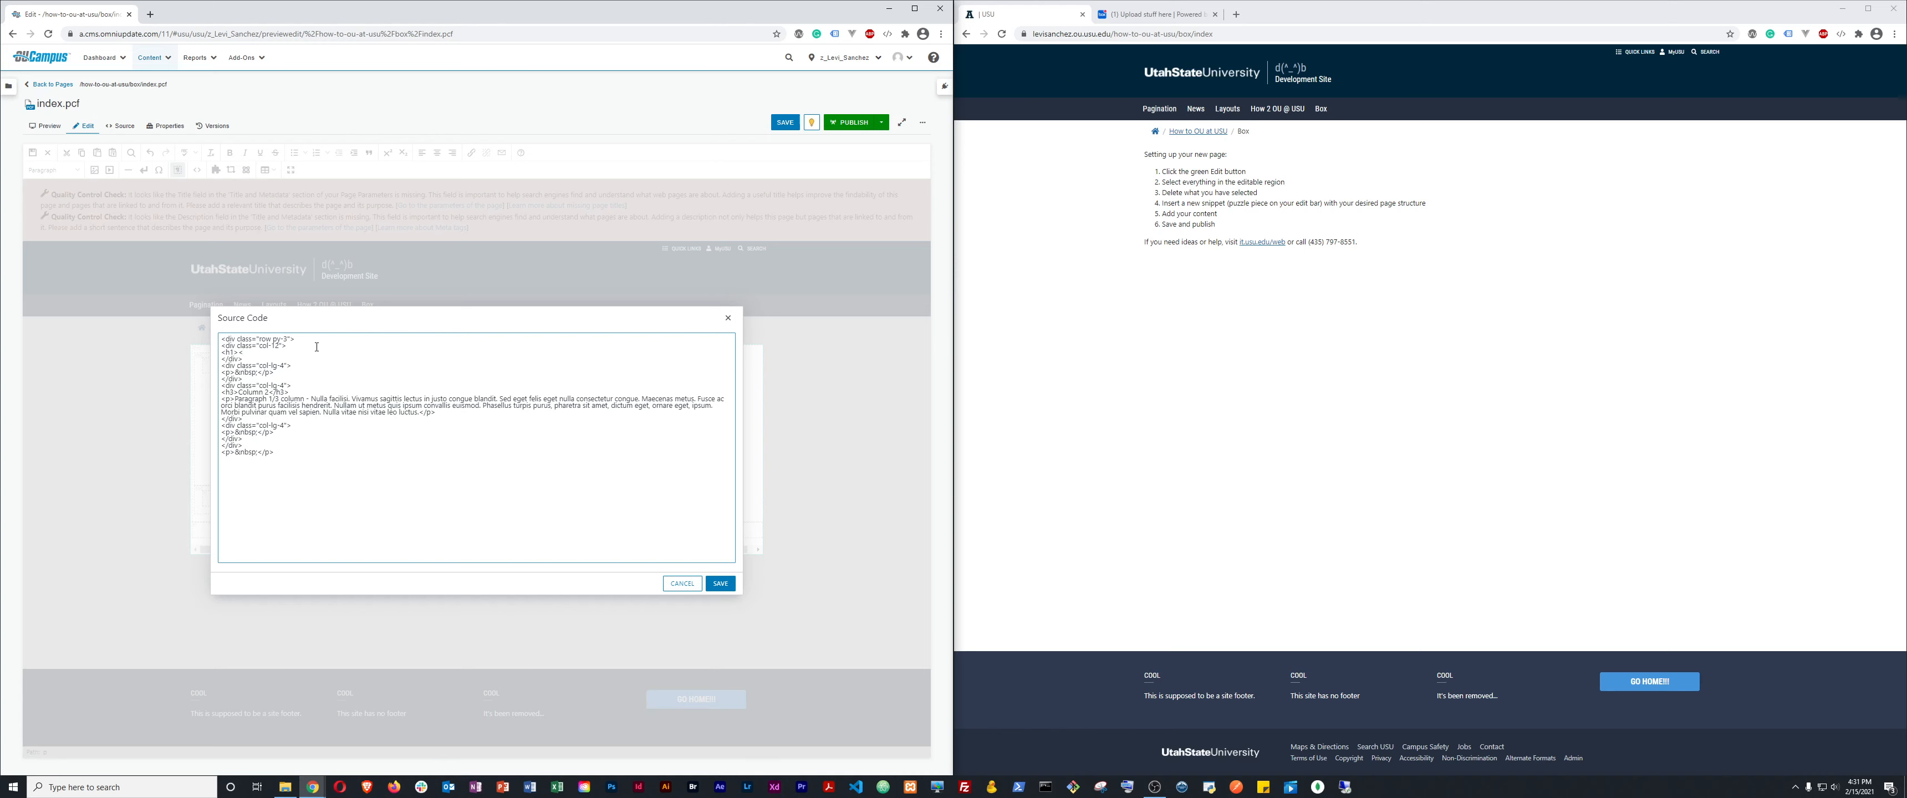
key("shift+Left")
key("shift+Left")
key("shift+Left")
key("shift+Left")
key("Left")
key("shift+Left")
key("shift+Left")
key("shift+Left")
key("shift+Left")
key("Right")
type("Box Upload Widget")
left_click(722, 585)
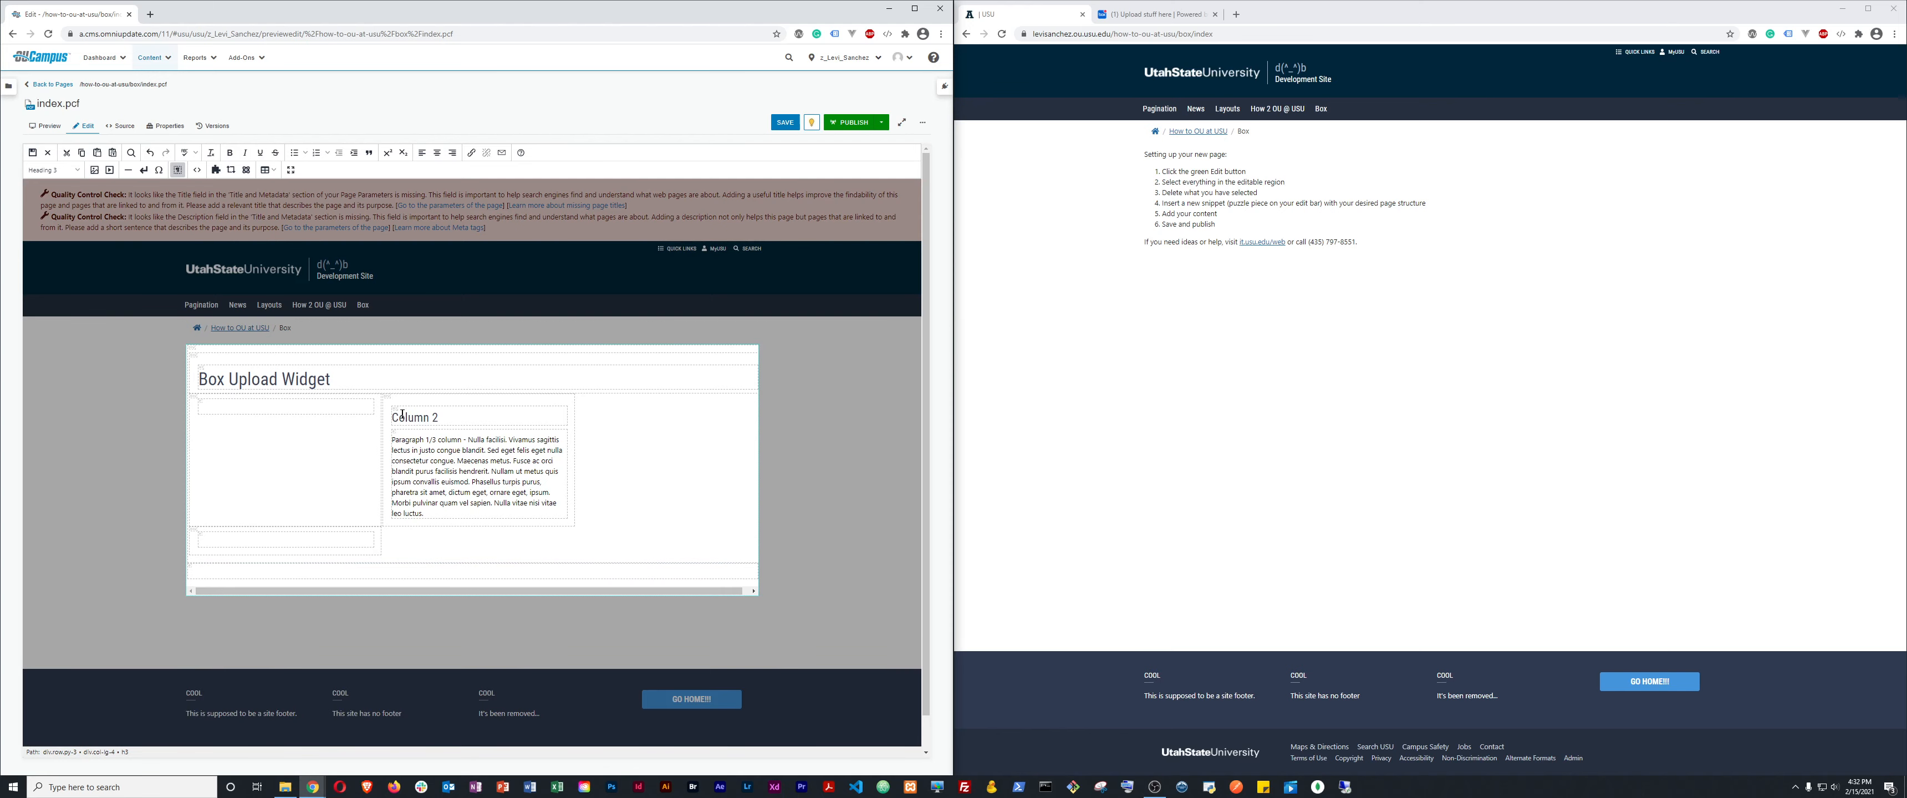
Delete the "Column 2" heading from the middle column.
left_click_drag(392, 417, 444, 413)
key("BackSpace")
key("BackSpace")
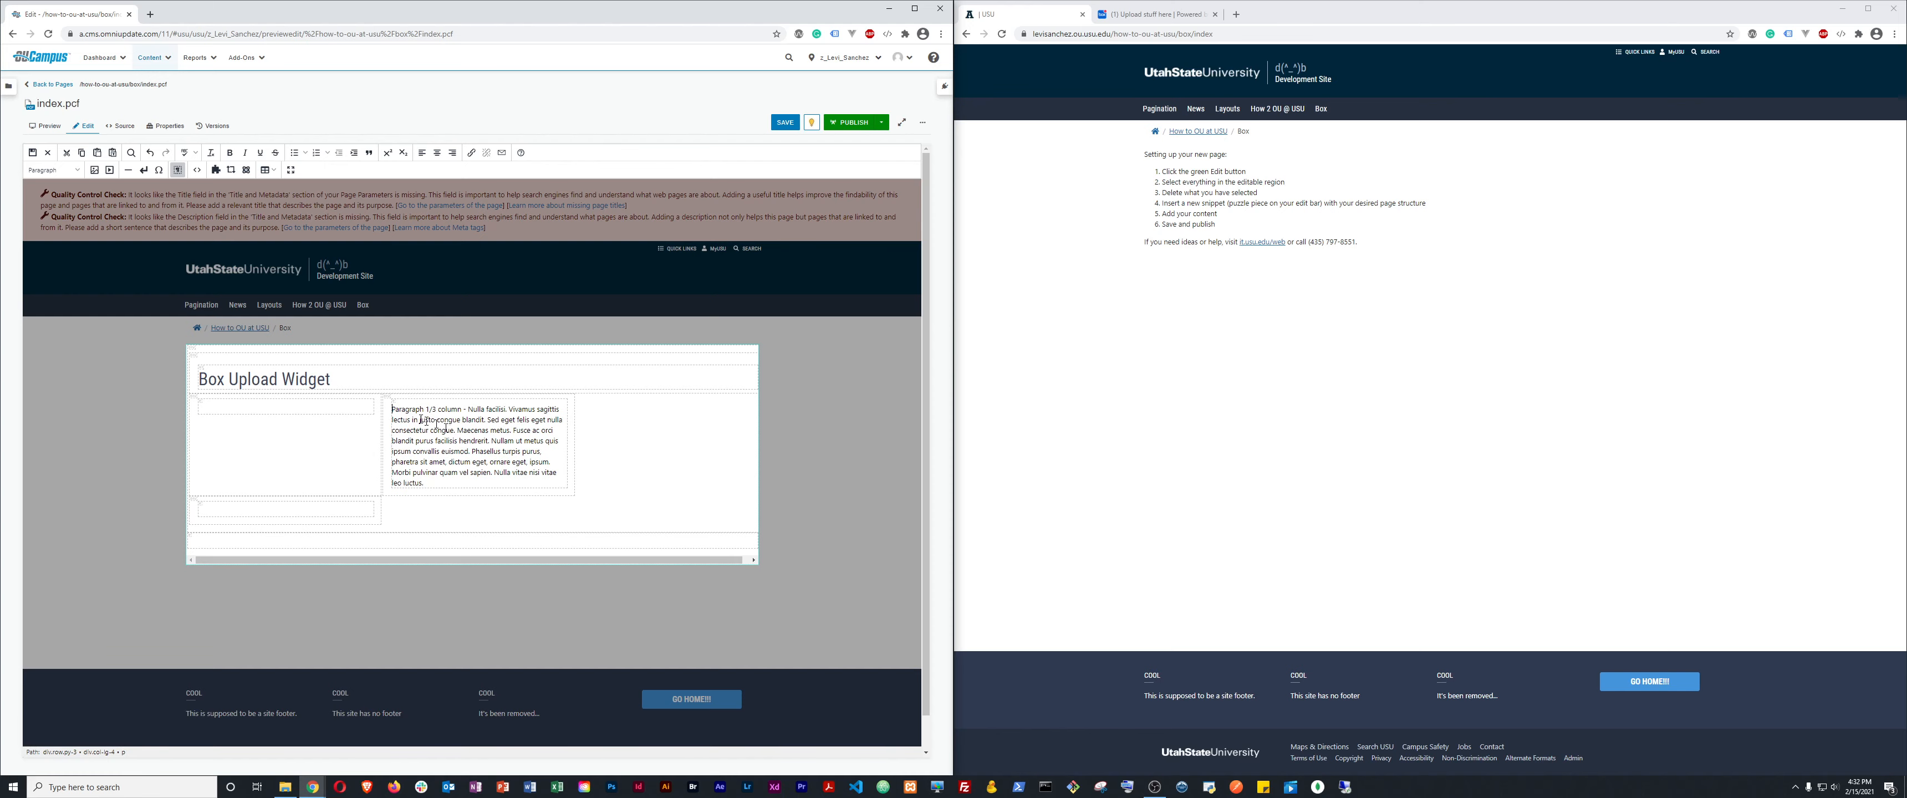
Replace the middle column's placeholder paragraph with an iFrame Embed (All Sites) component.
left_click_drag(397, 408, 425, 483)
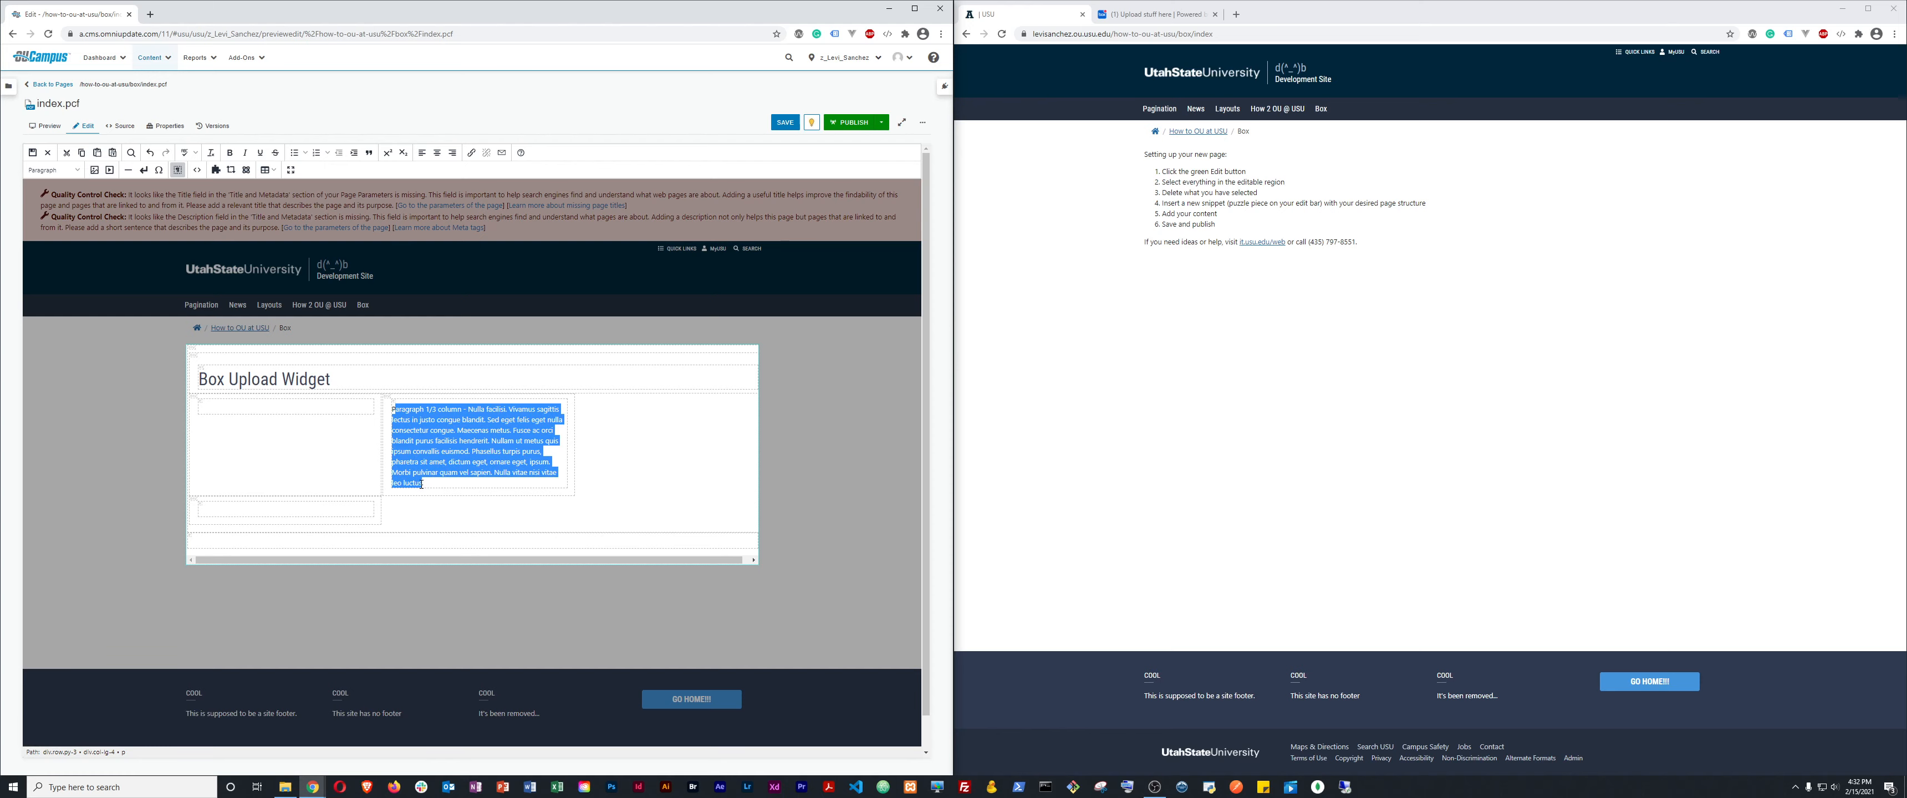
key("BackSpace")
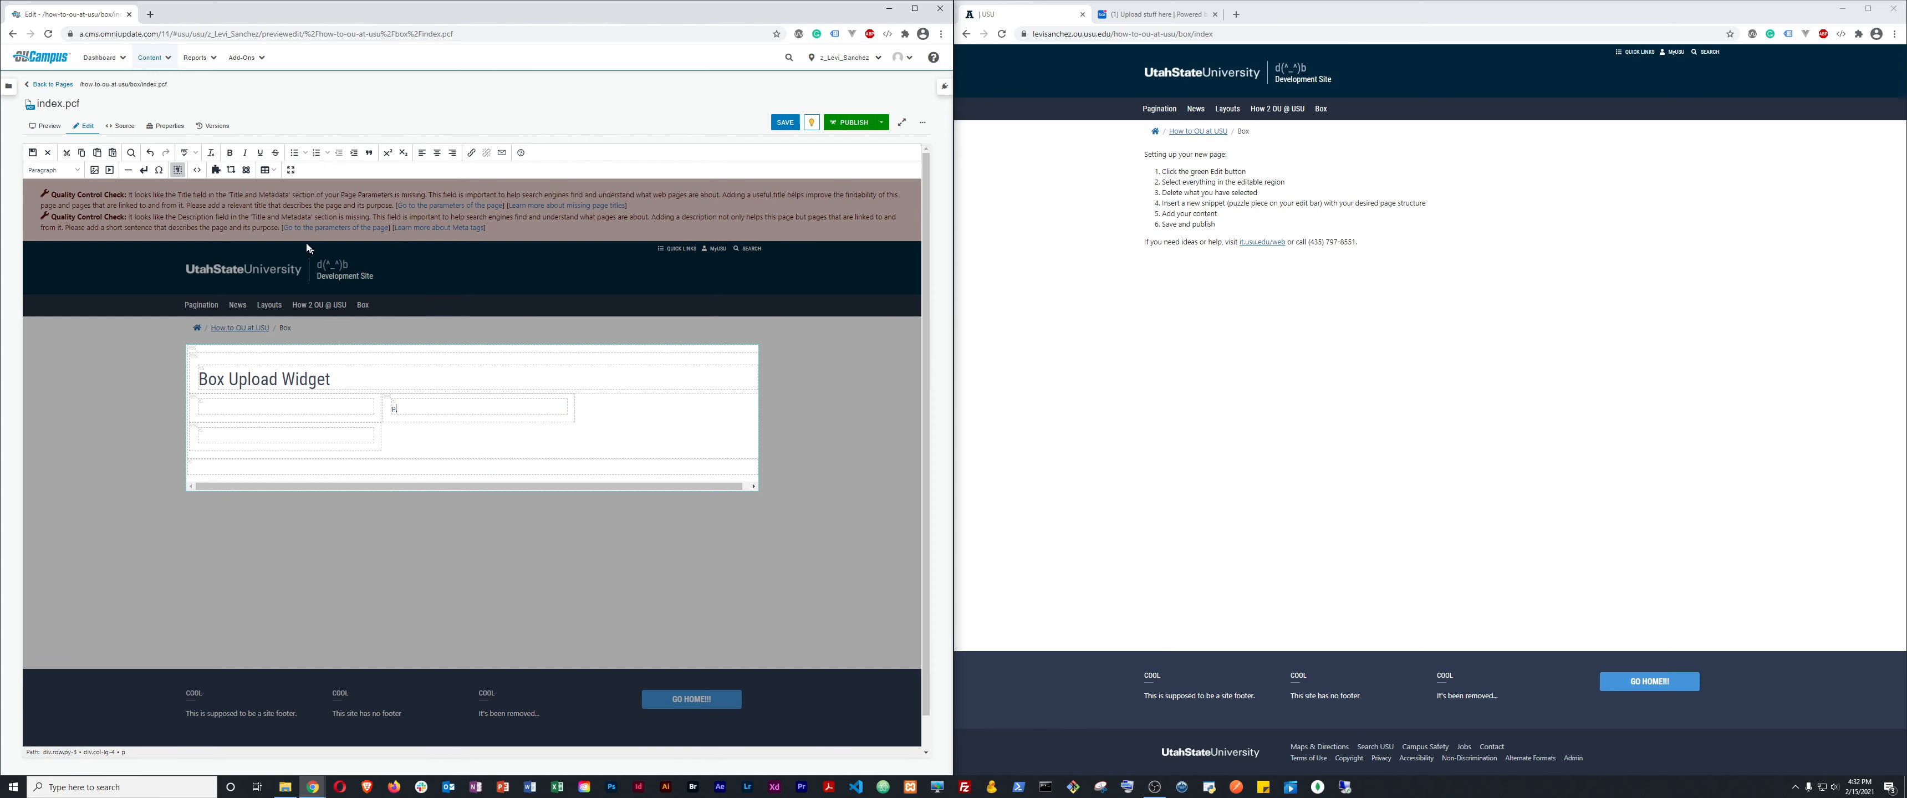
left_click(247, 170)
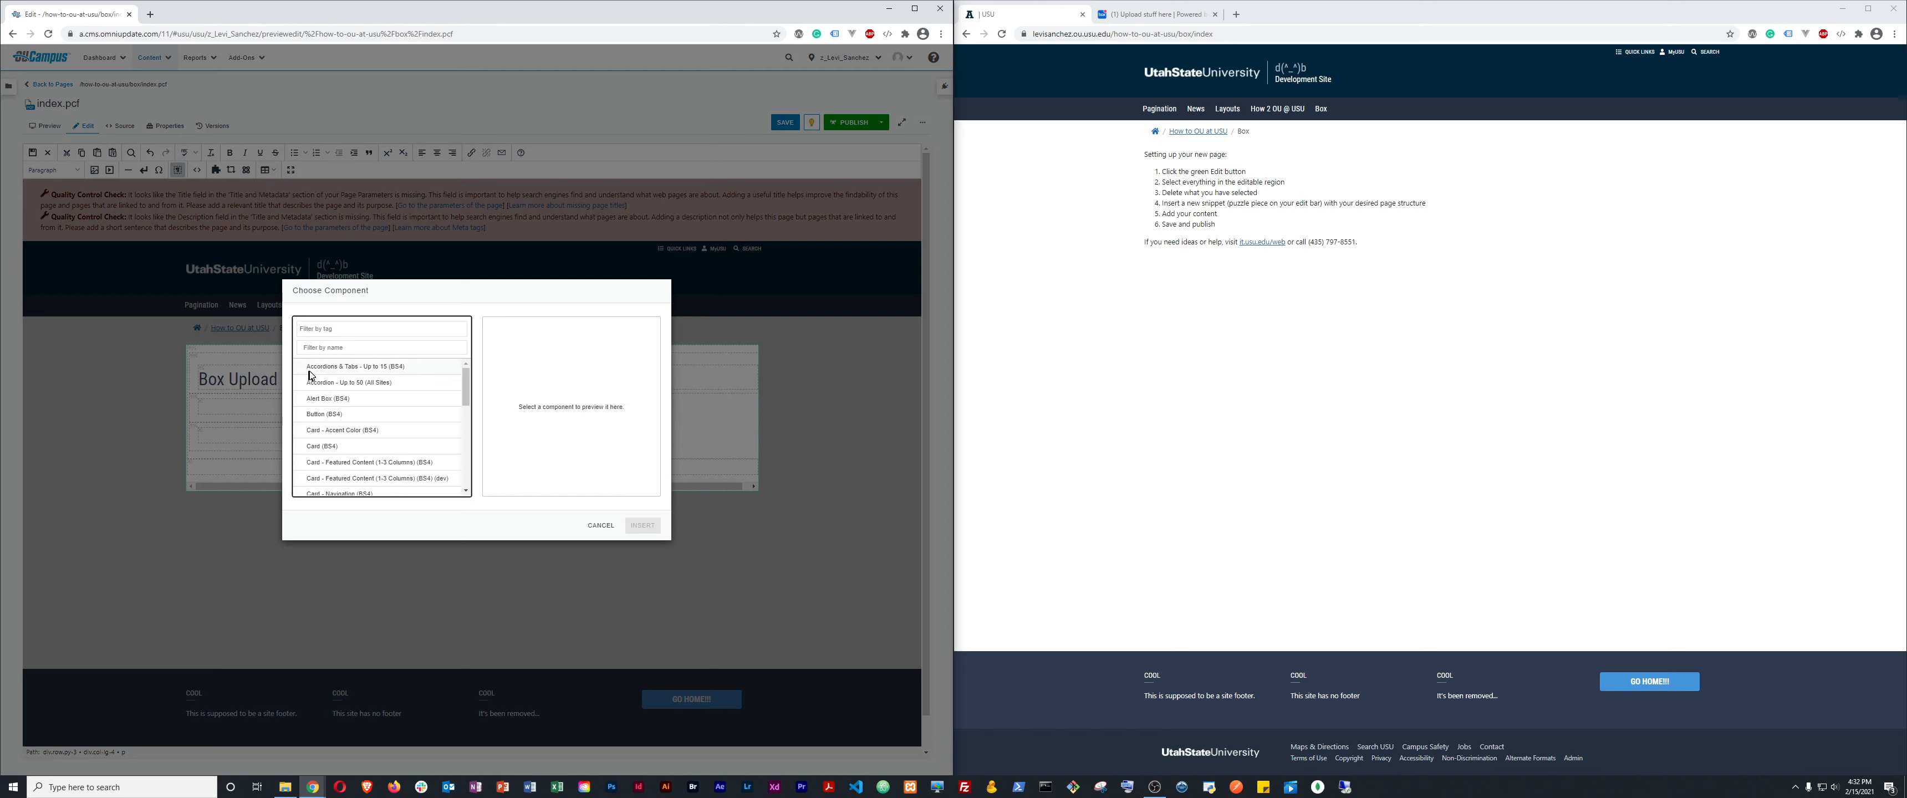
left_click(373, 347)
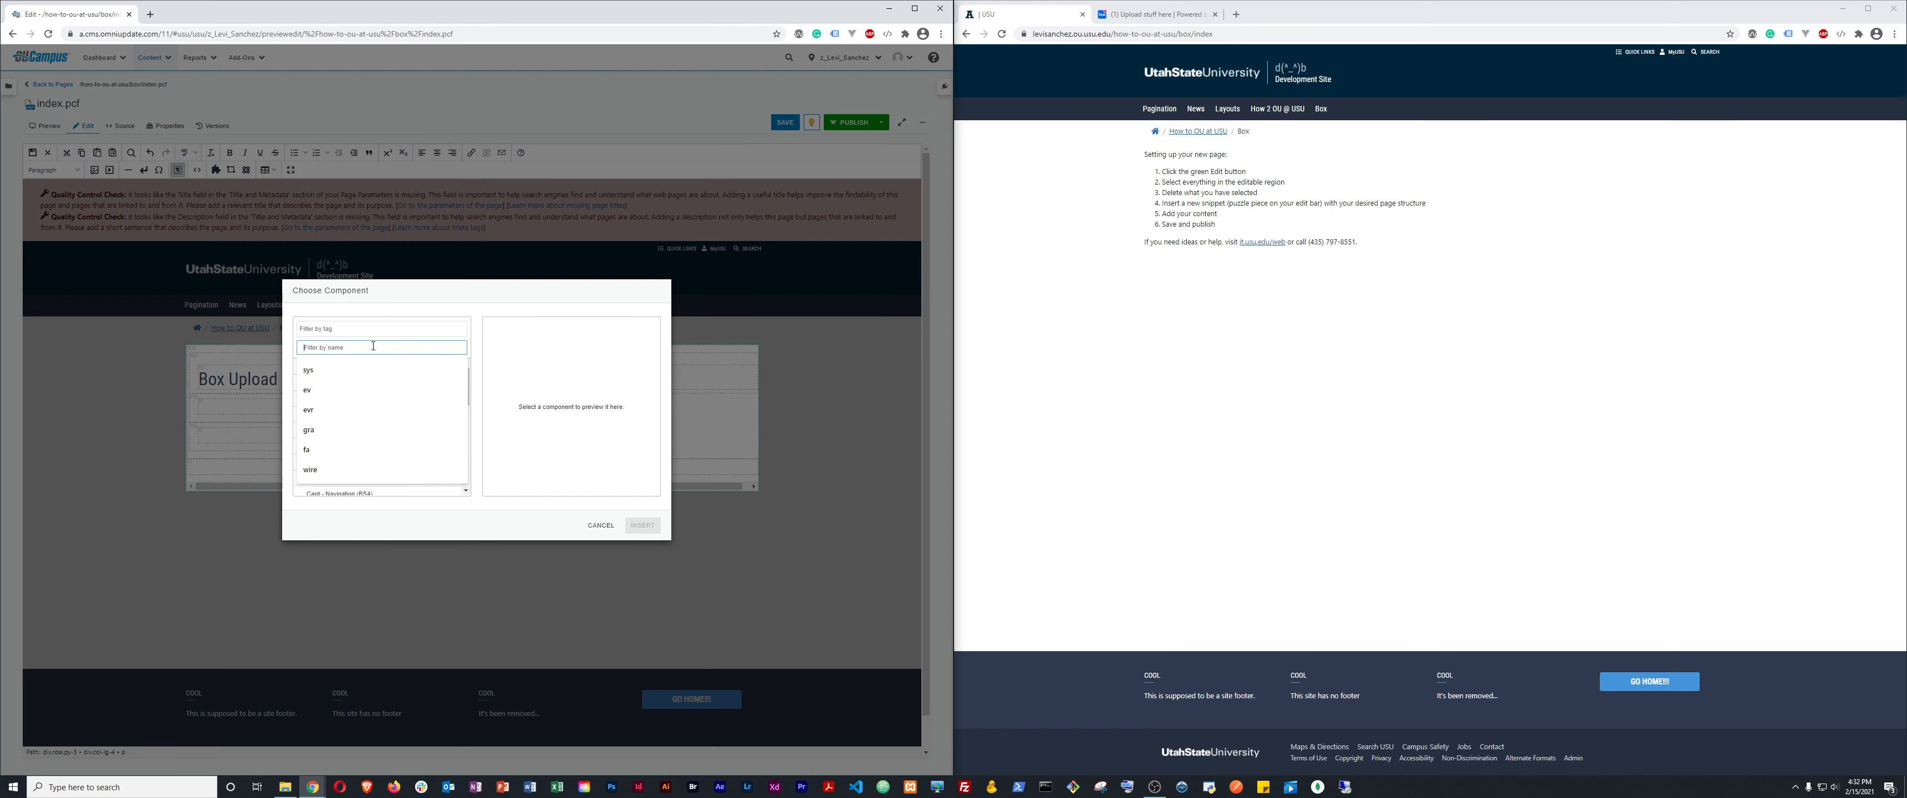
type("iframe")
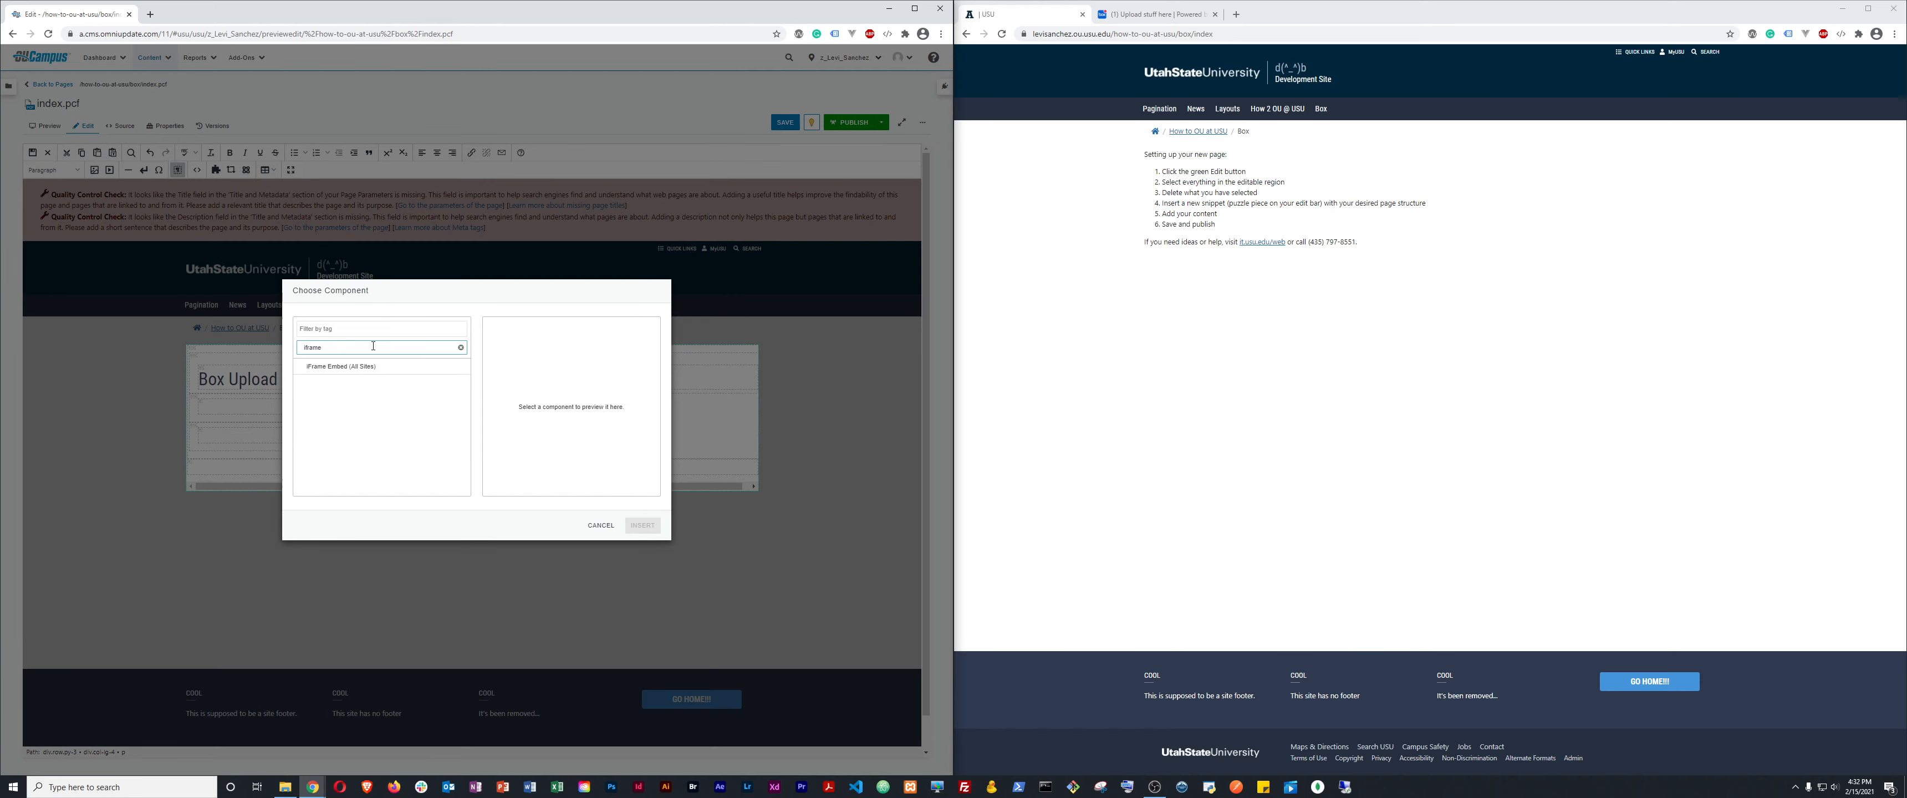
left_click(363, 367)
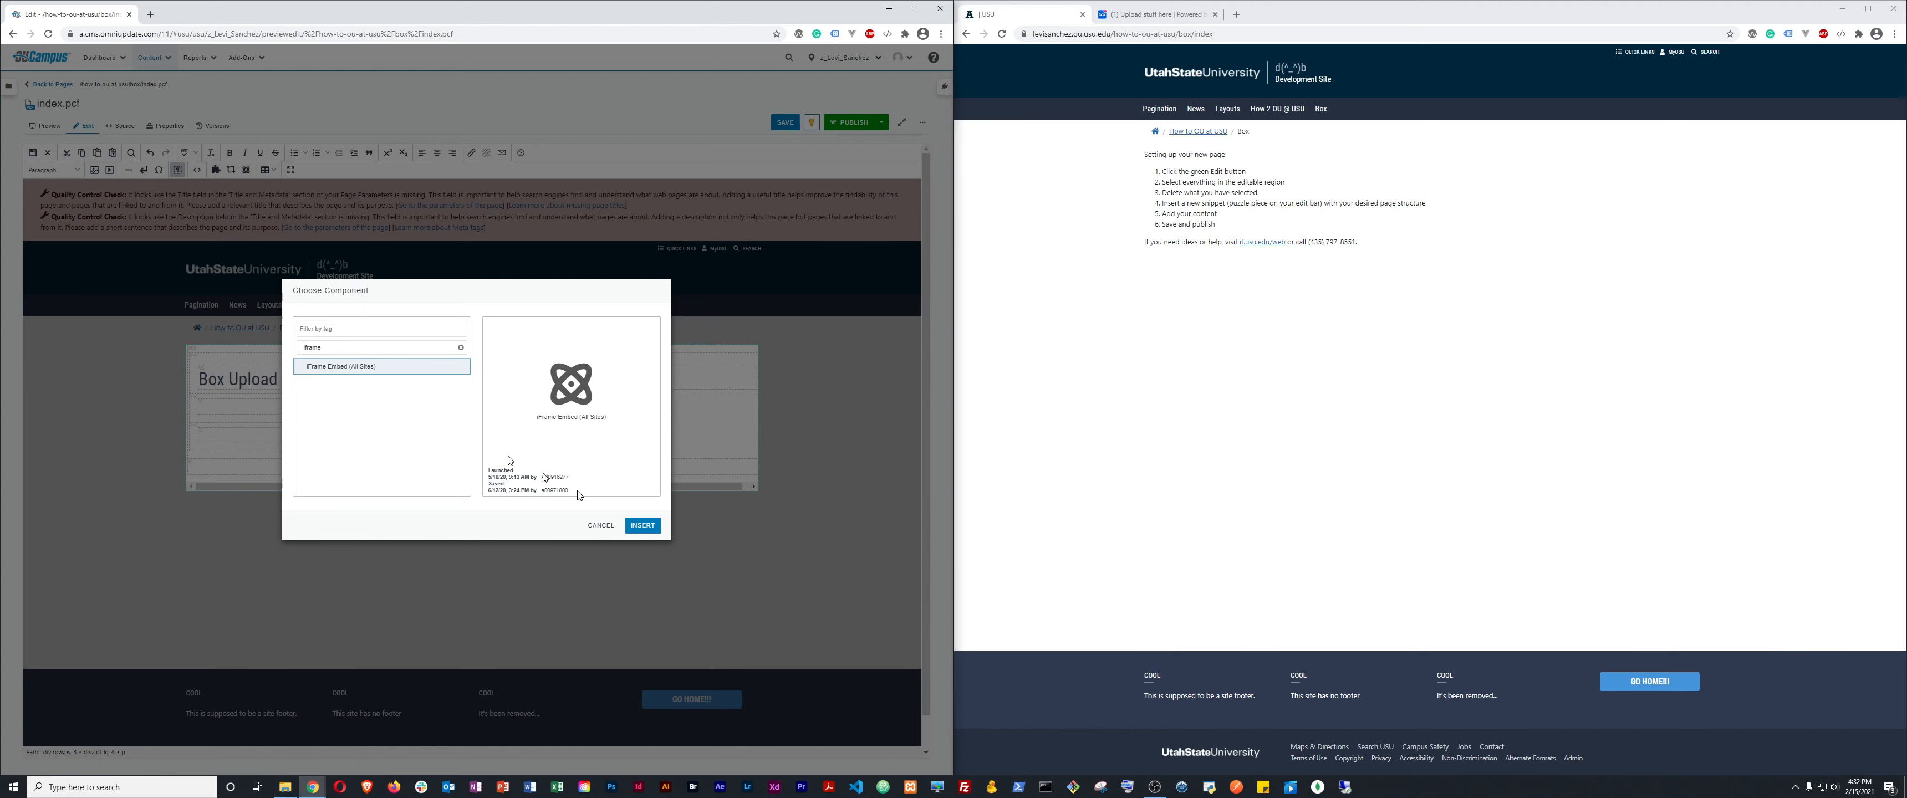
left_click(642, 525)
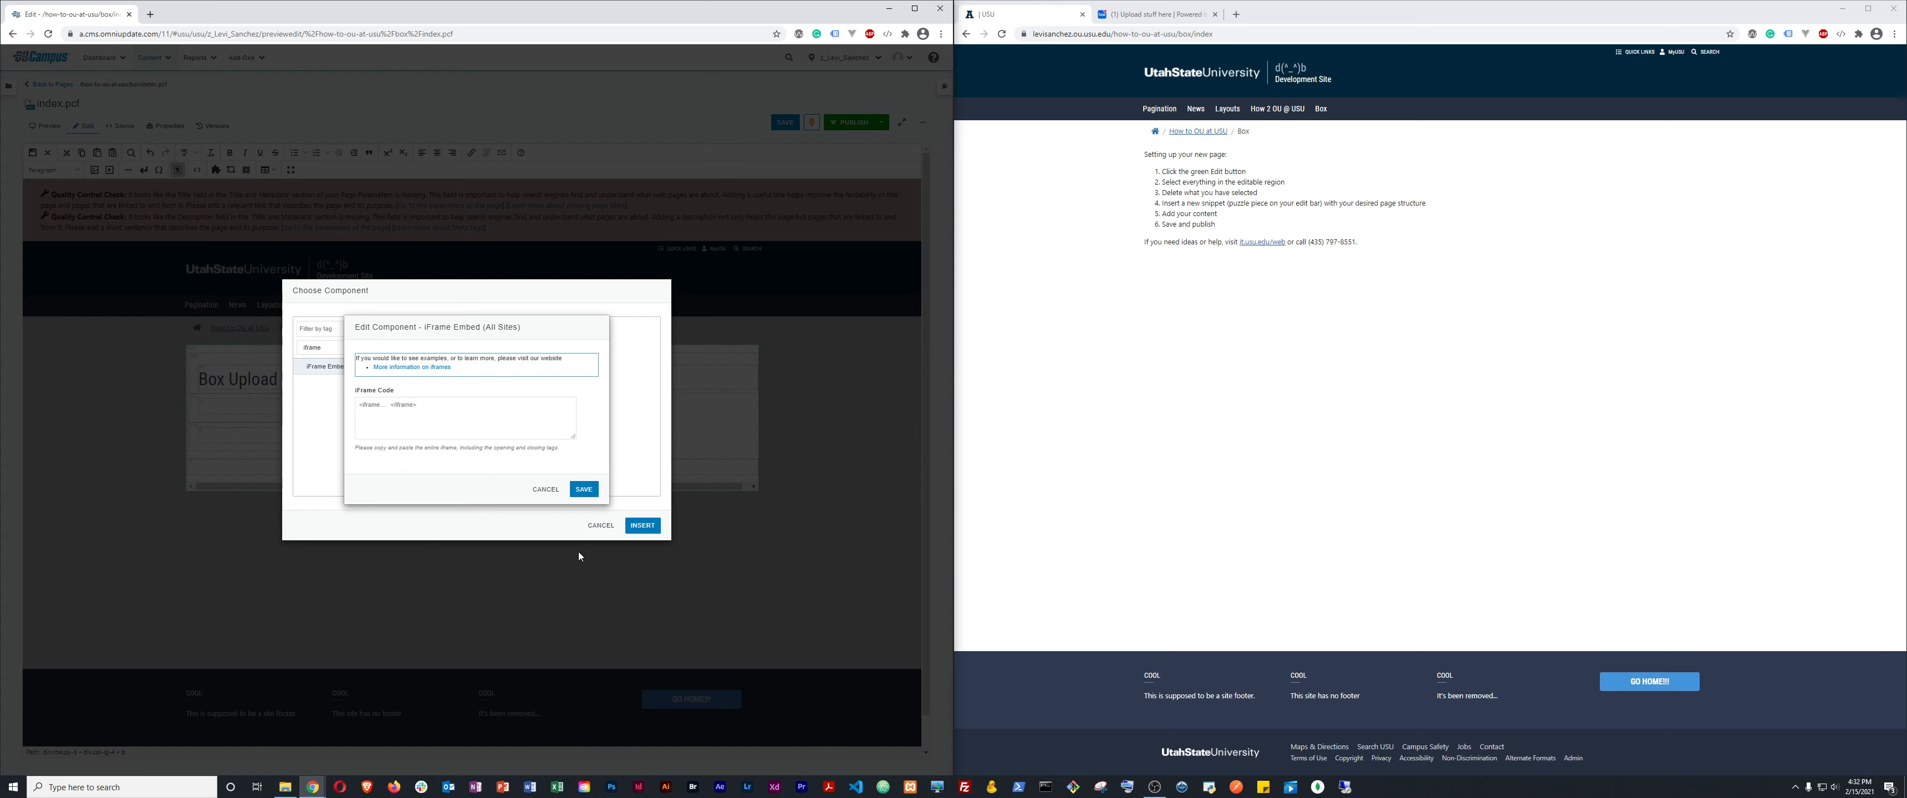
Write opening and closing iframe tags with an empty src attribute as the component's iFrame code.
left_click(472, 416)
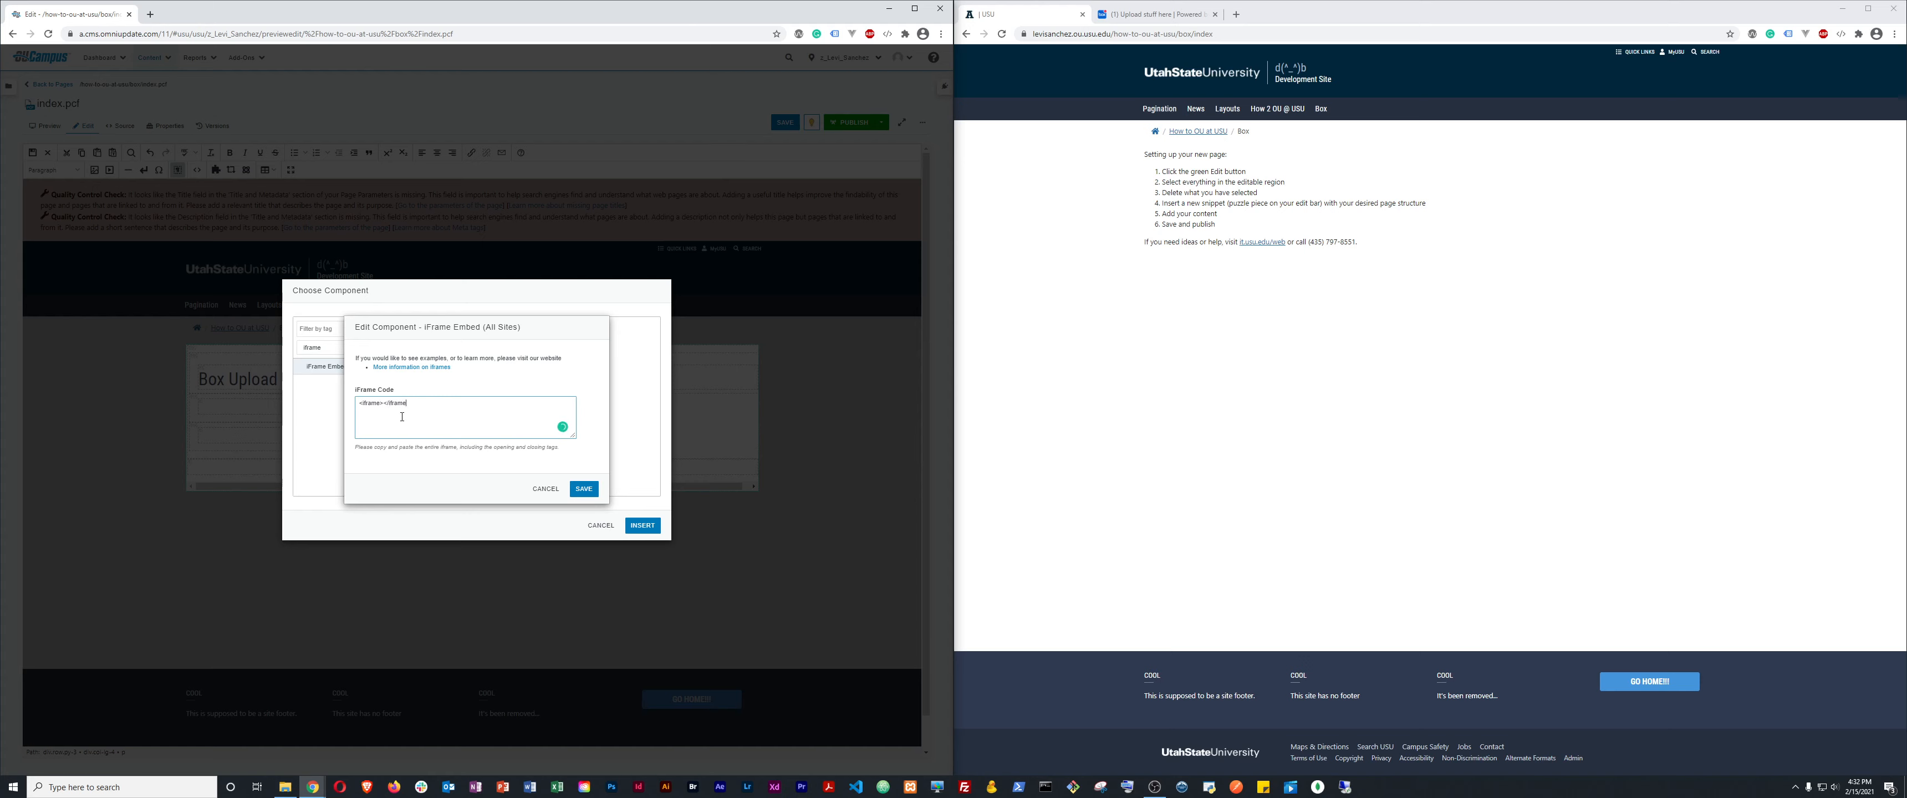
key("Left")
key("Left")
key("Left")
key("Left")
key("Left")
key("Left")
key("Left")
key("Left")
key("Left")
type("src=\"\"")
In Box, open the File Request for the "Upload stuff here" folder, copy its link and preview the upload form.
left_click(1155, 14)
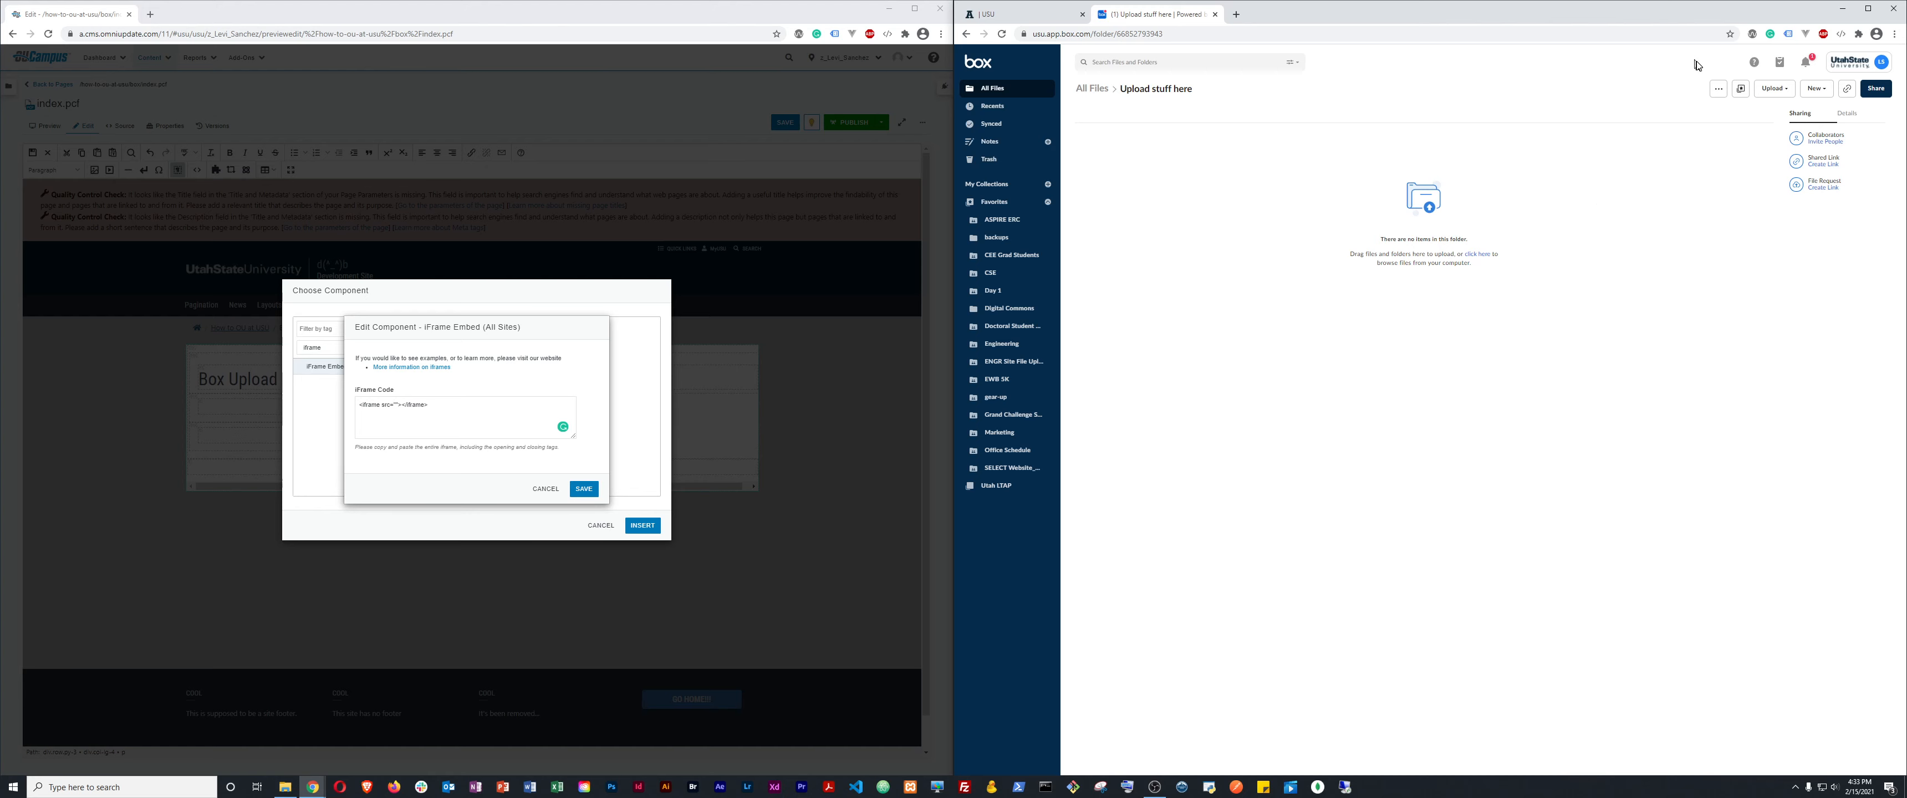
left_click(1718, 90)
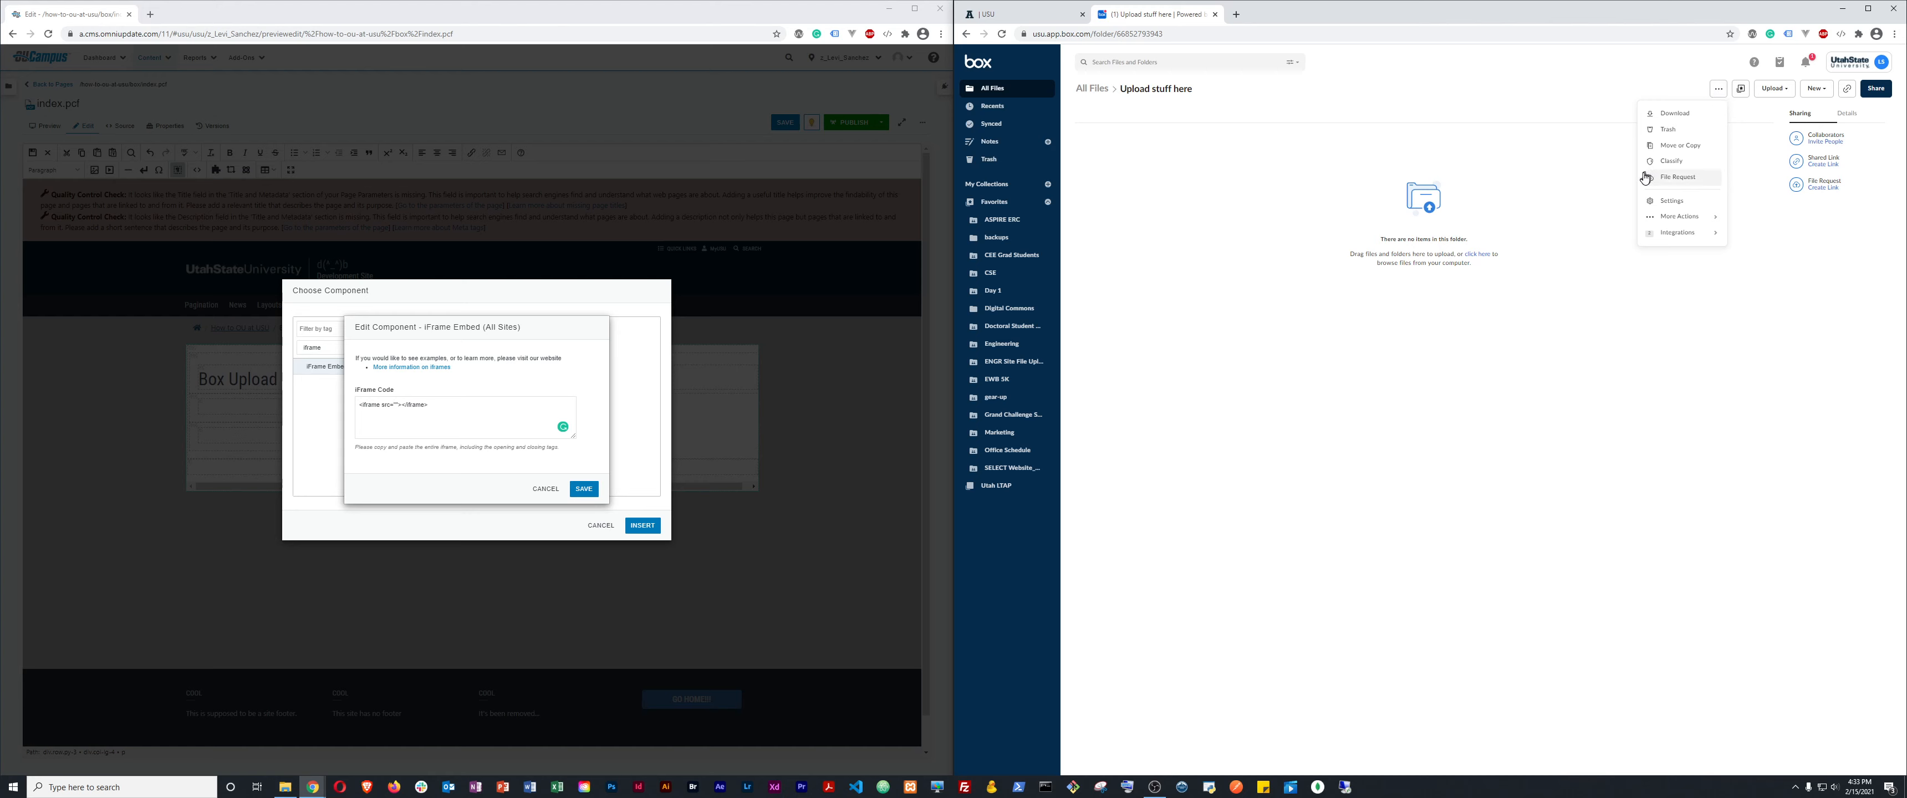
left_click(1676, 185)
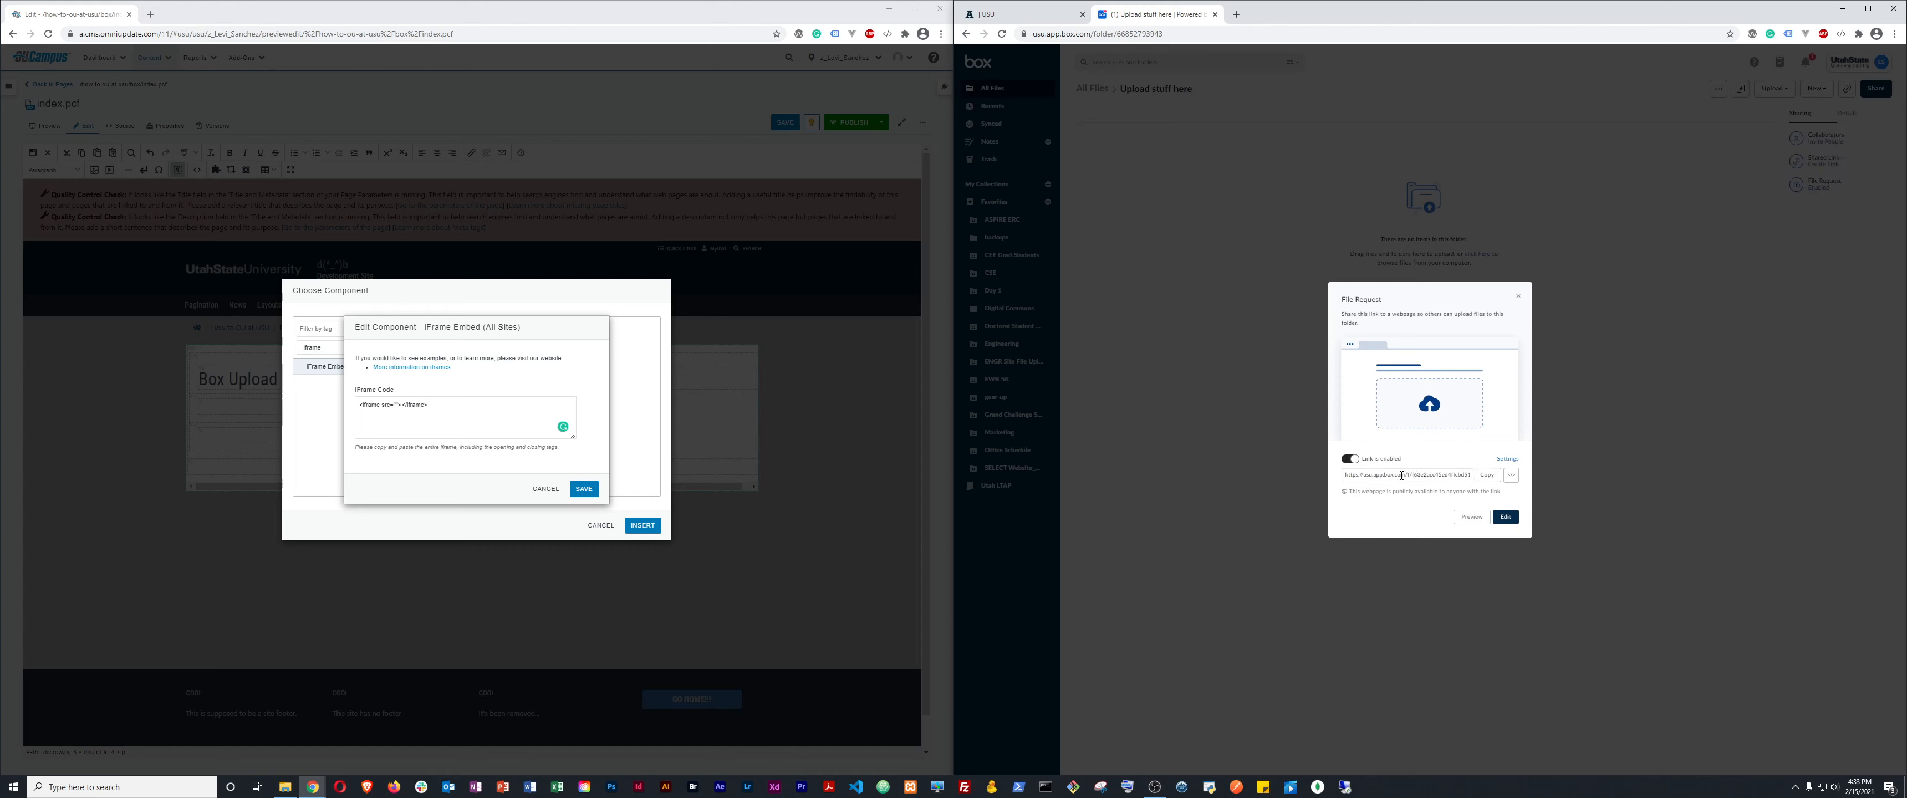
left_click(1488, 474)
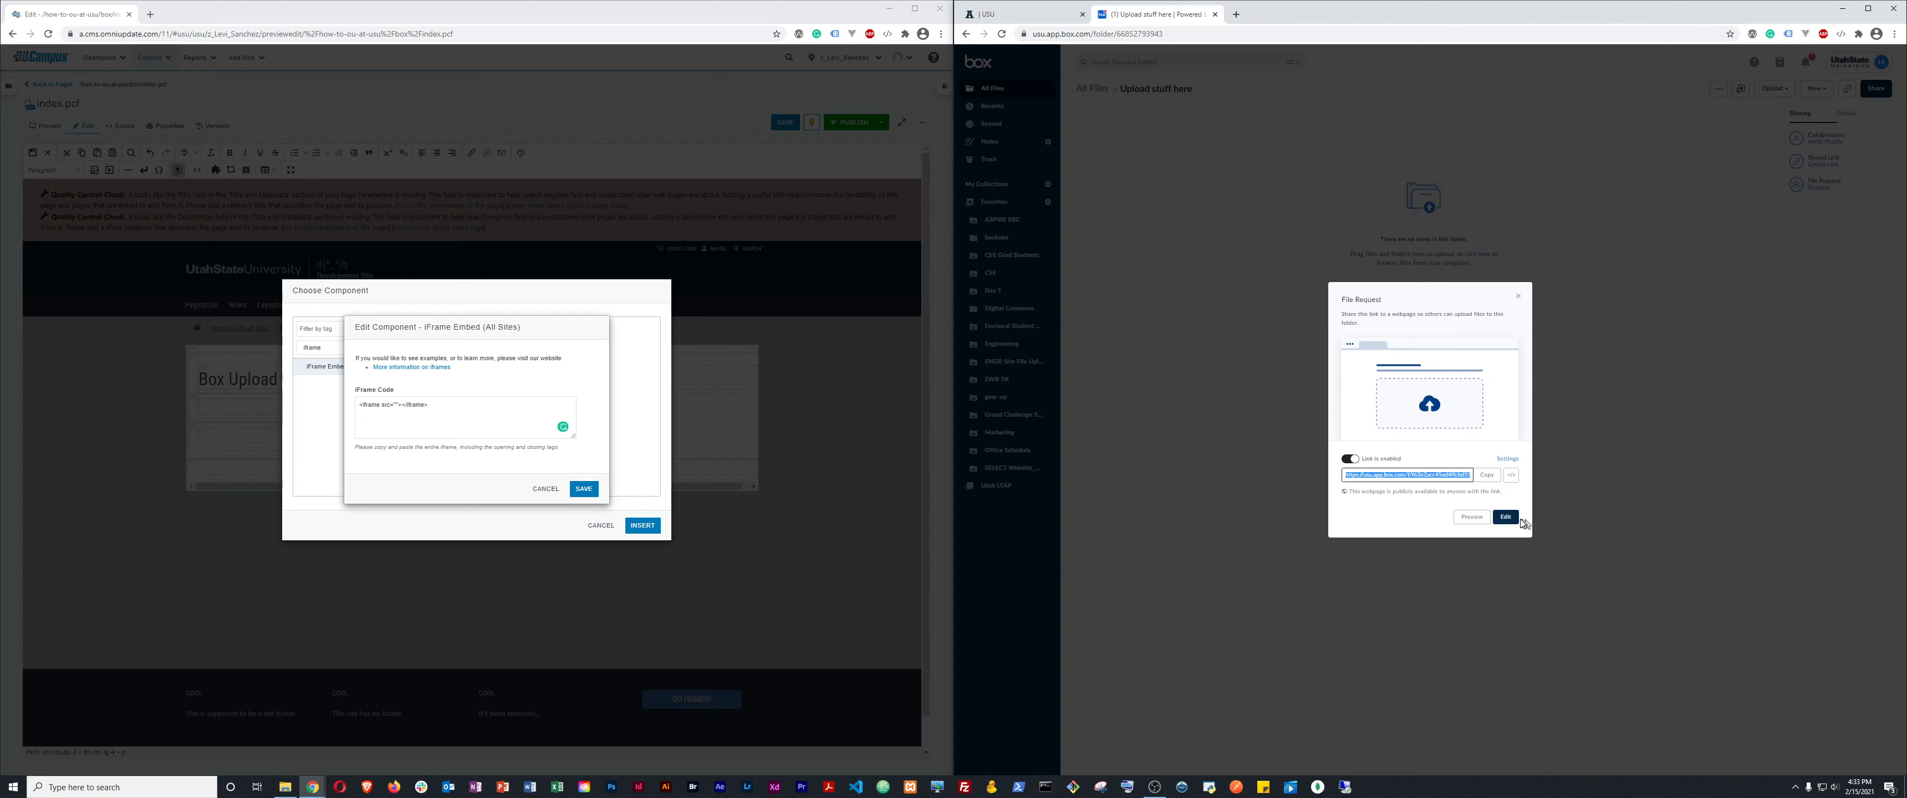
left_click(1471, 517)
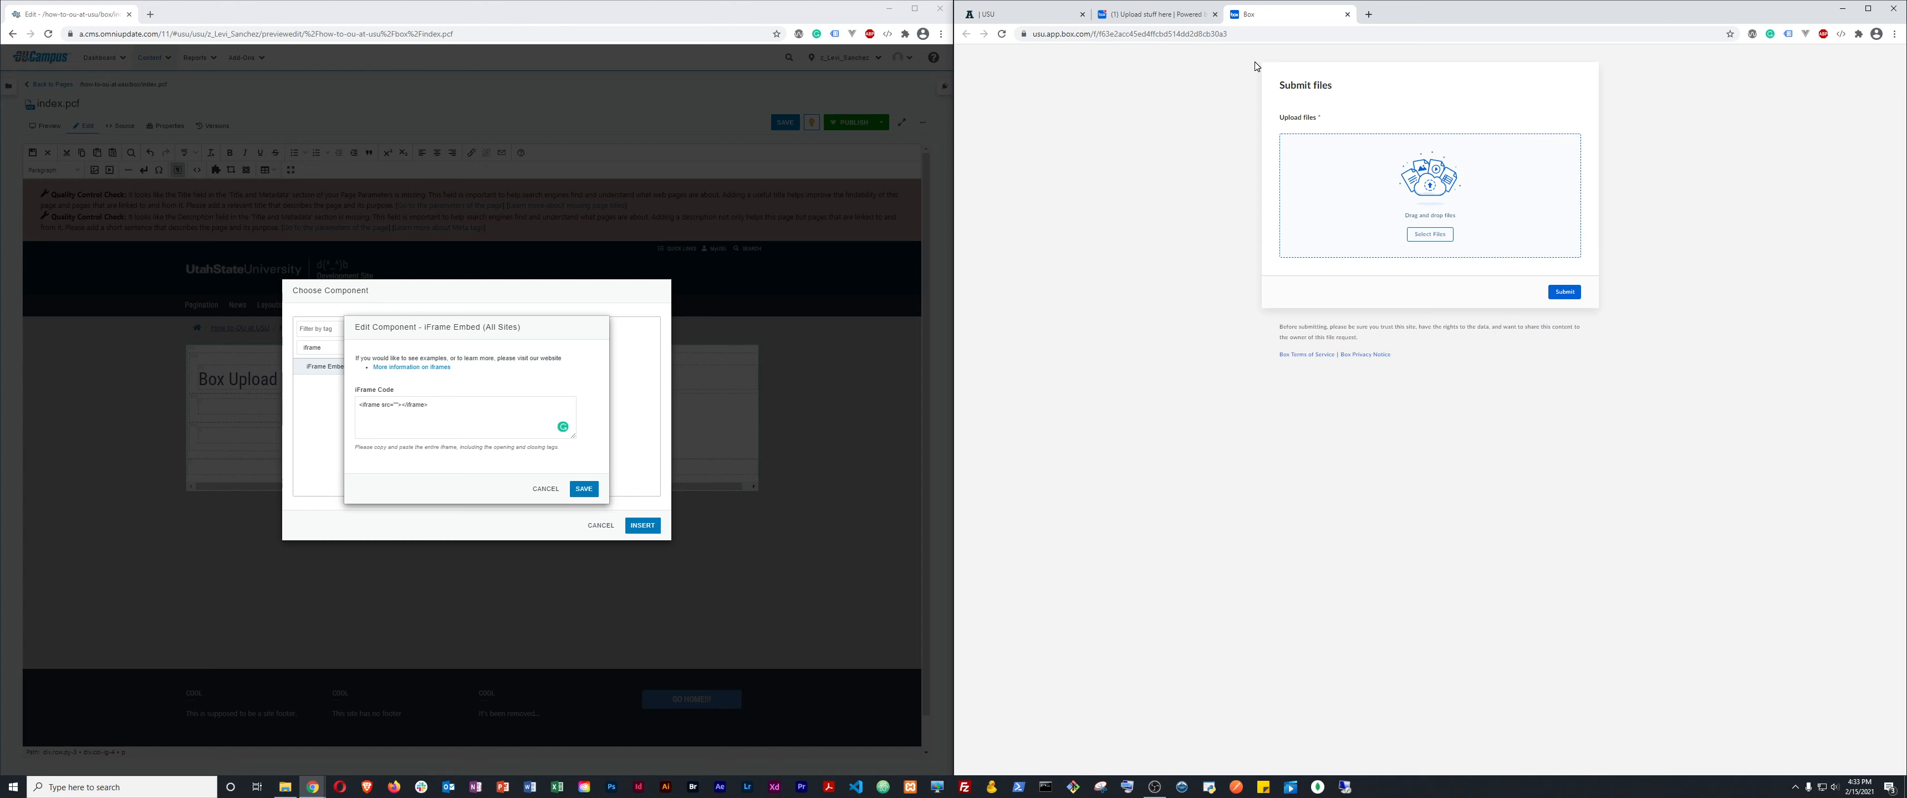
Paste the copied Box file request link into the iframe's src attribute and save the component.
left_click(397, 406)
key("ctrl+v")
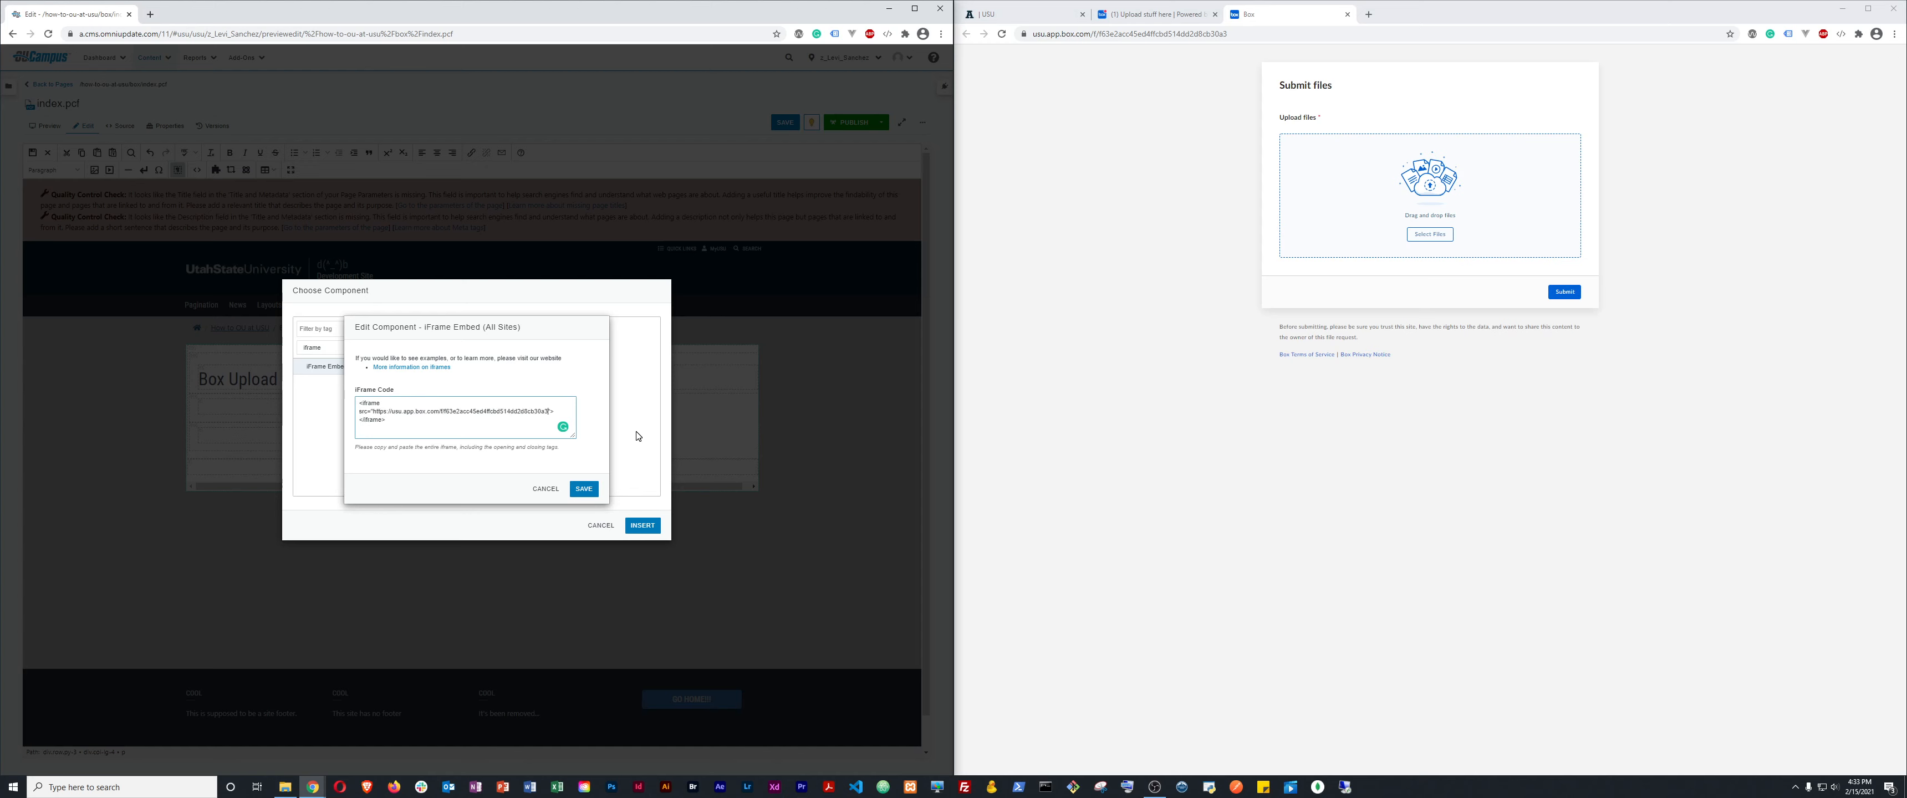
key("ctrl+shift+Left")
key("ctrl+shift+Right")
key("ctrl+shift+Left")
key("ctrl+shift+Left")
key("ctrl+shift+Left")
key("ctrl+shift+Left")
key("ctrl+shift+Left")
key("ctrl+shift+Left")
key("Left")
left_click(584, 489)
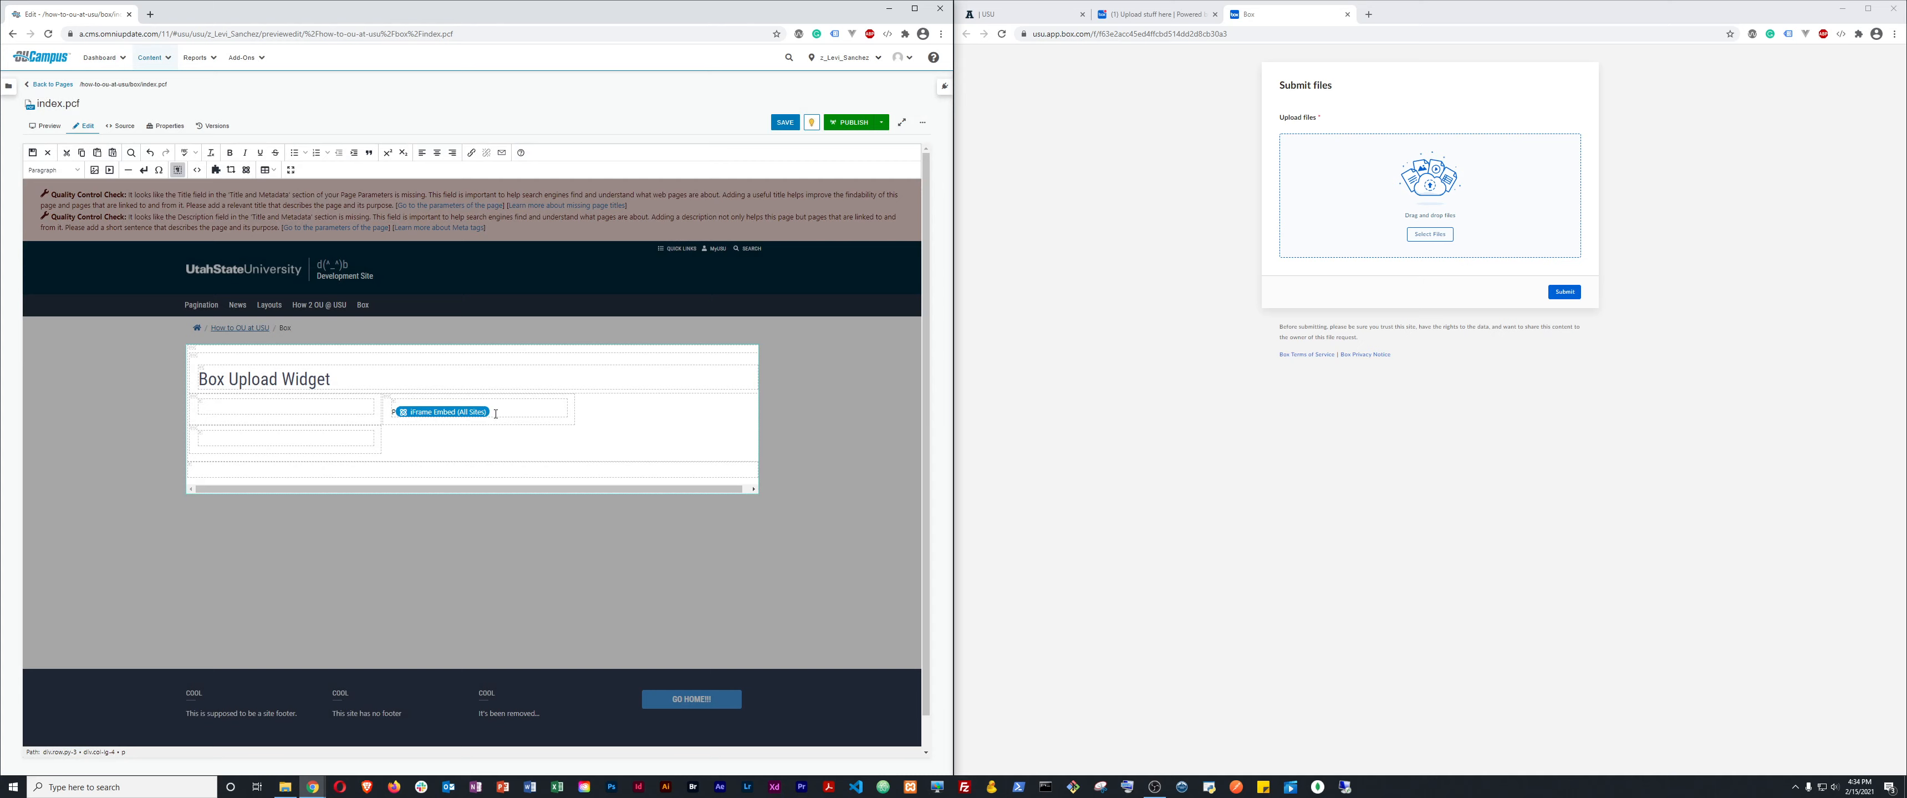
Hide the block outlines, save the page and check the embedded upload form from start to end.
key("BackSpace")
left_click(178, 171)
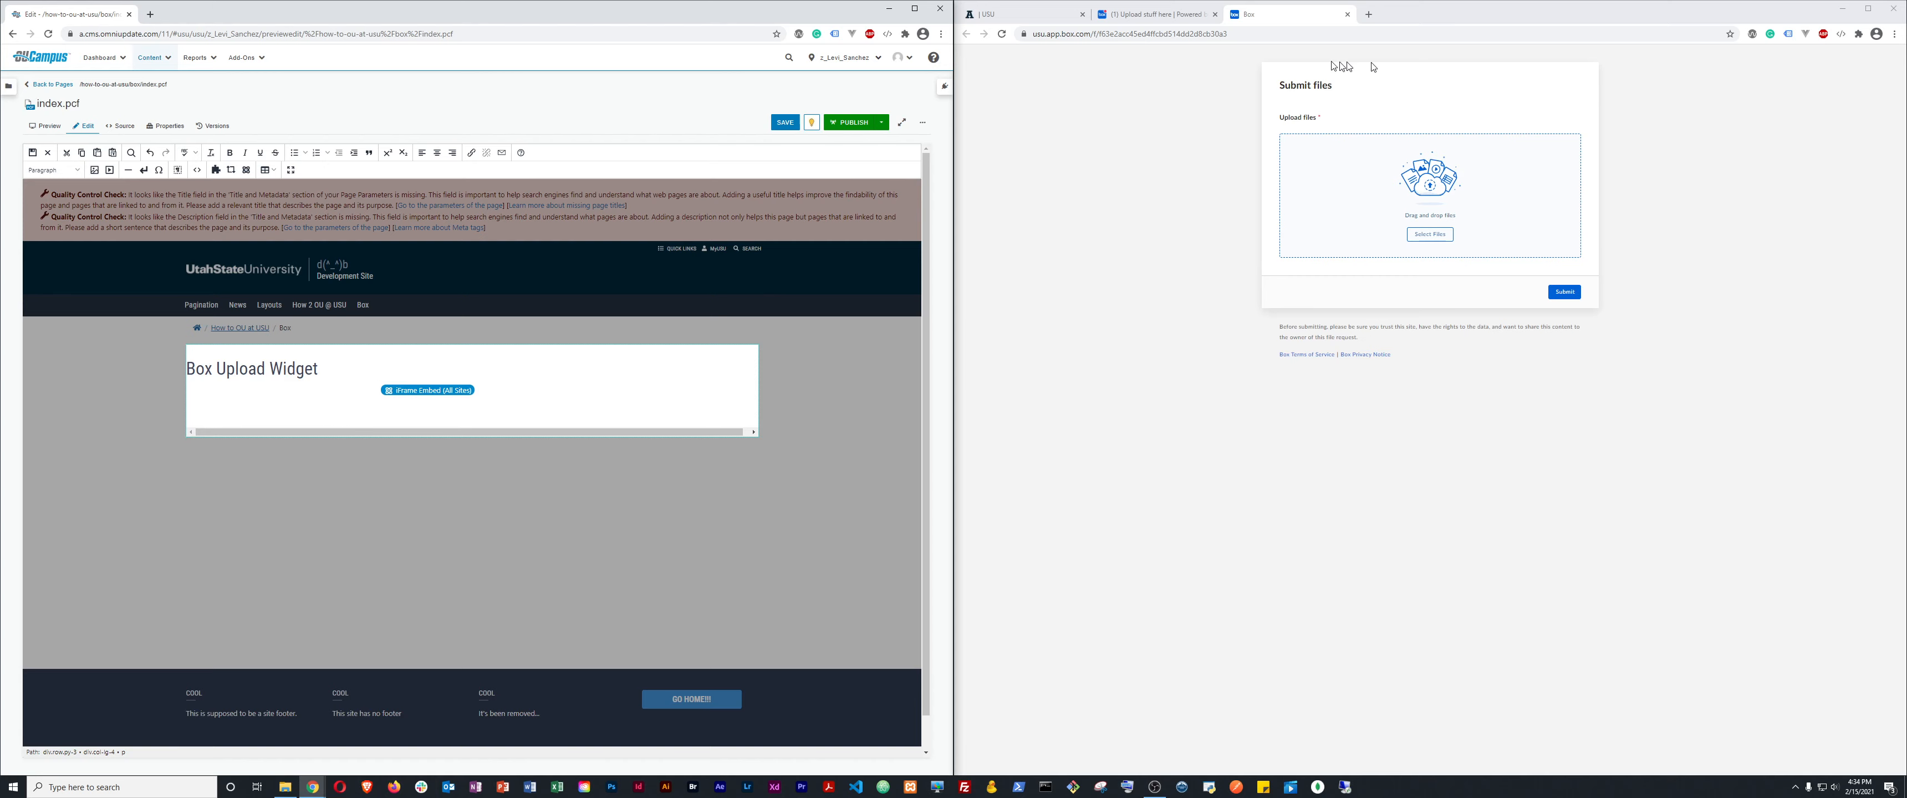
left_click(33, 153)
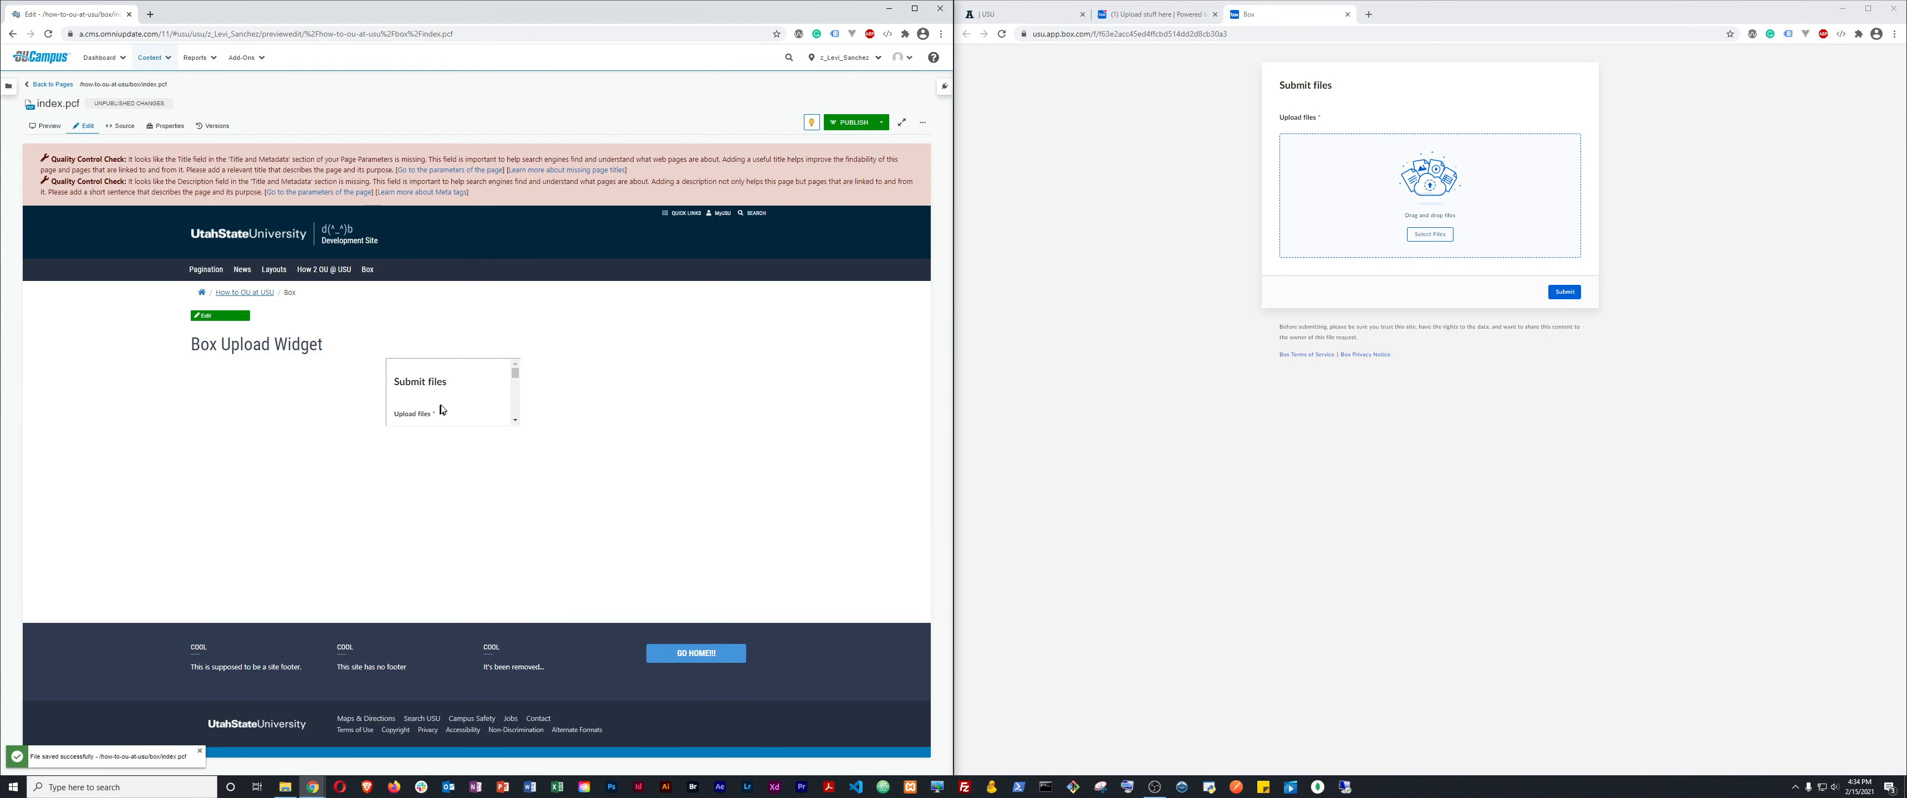
scroll(446, 404, "down", 2)
scroll(450, 391, "down", 3)
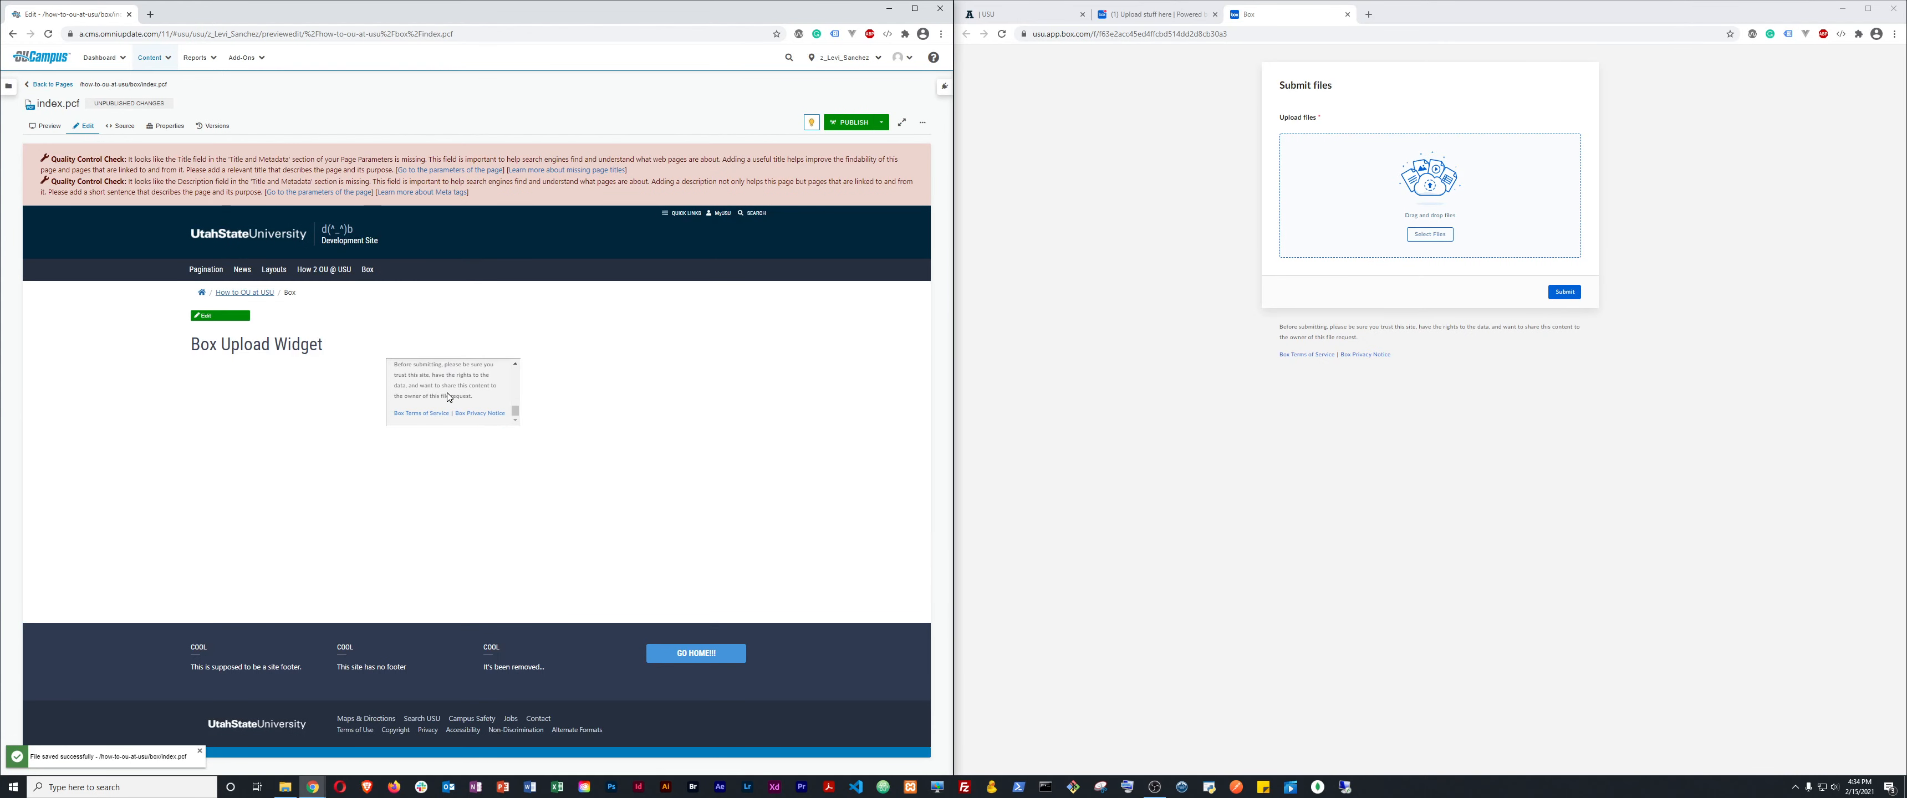
scroll(450, 415, "up", 5)
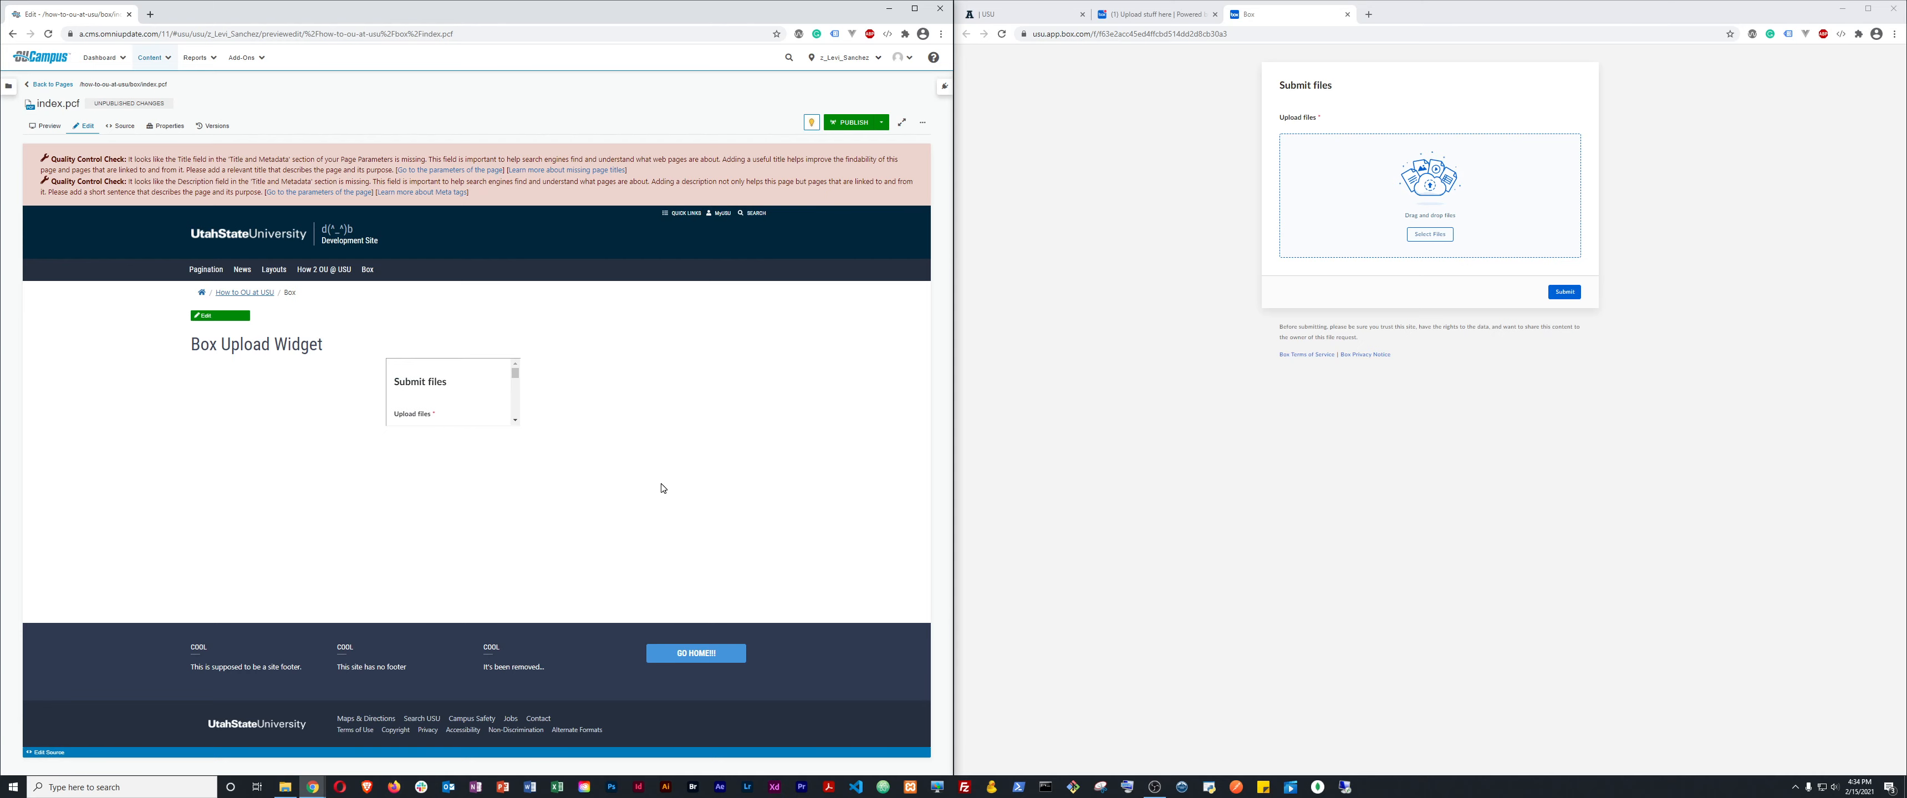
scroll(466, 392, "down", 1)
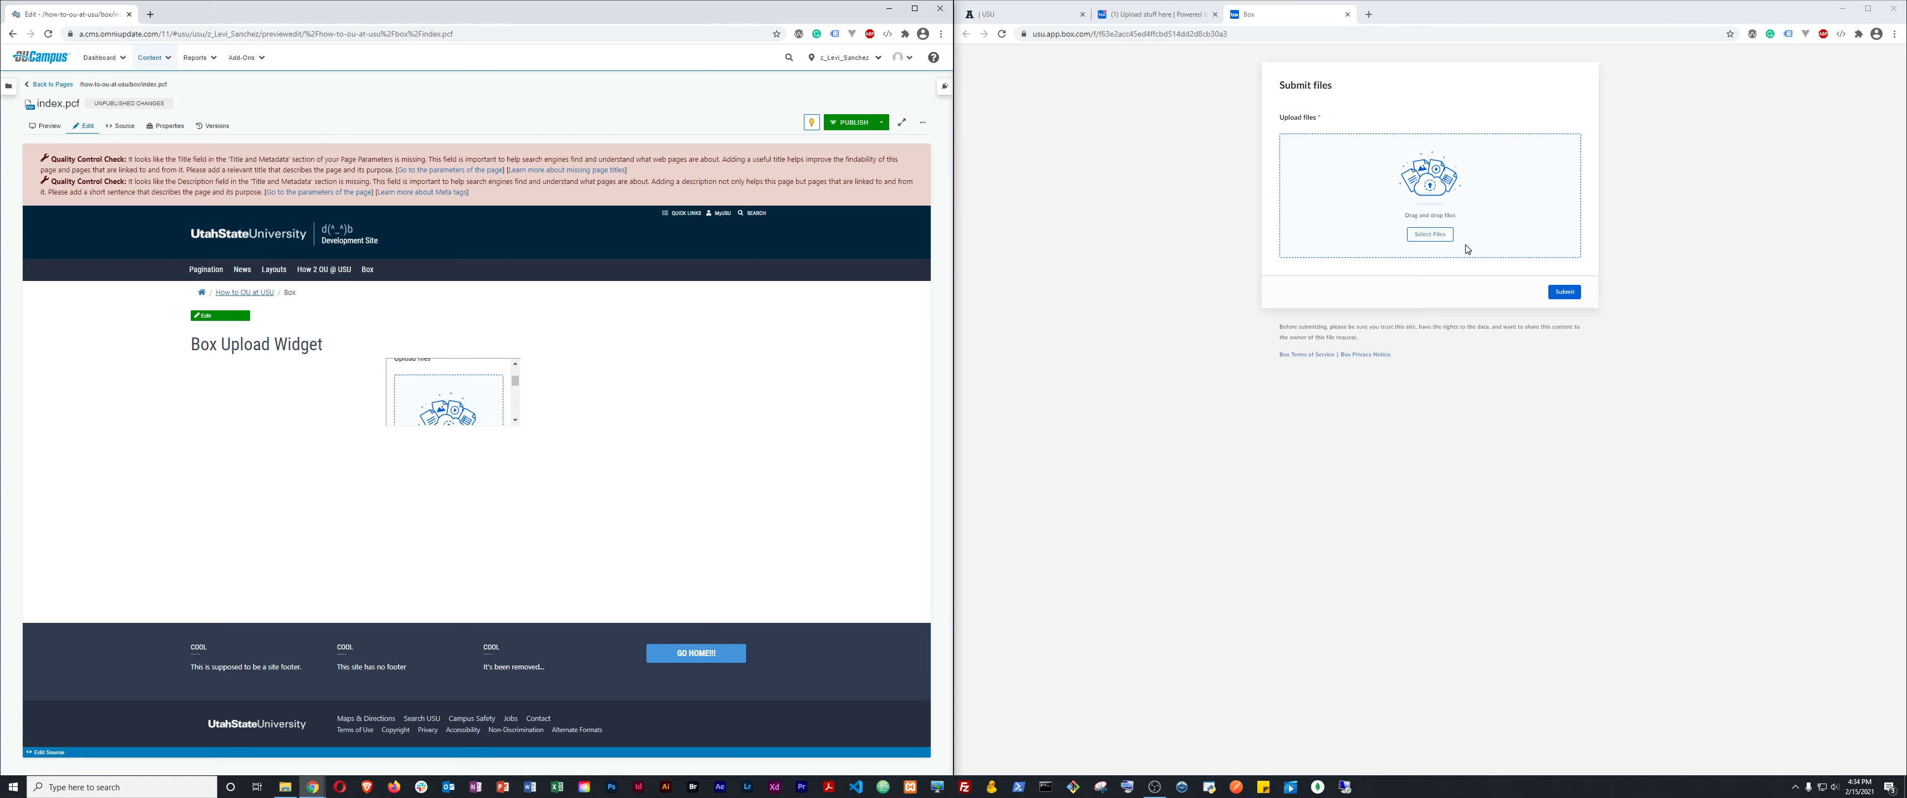
Open the Bootstrap documentation in a new browser tab, search for "iframe" and find the Embed page's aspect ratio examples.
left_click(1368, 15)
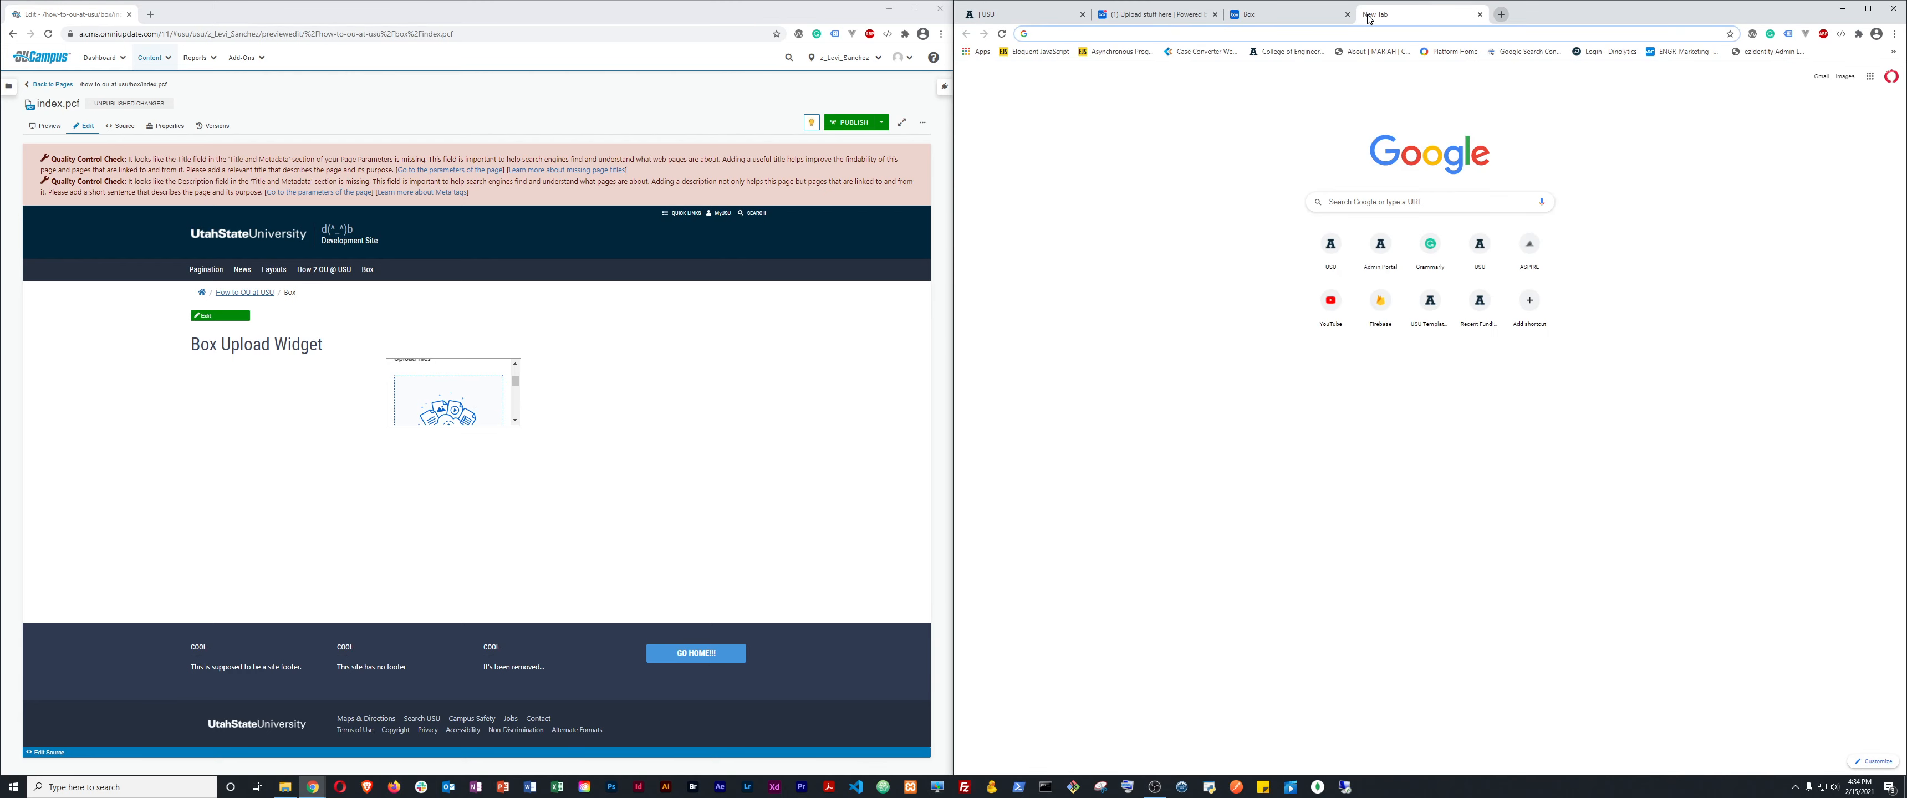
type("get0")
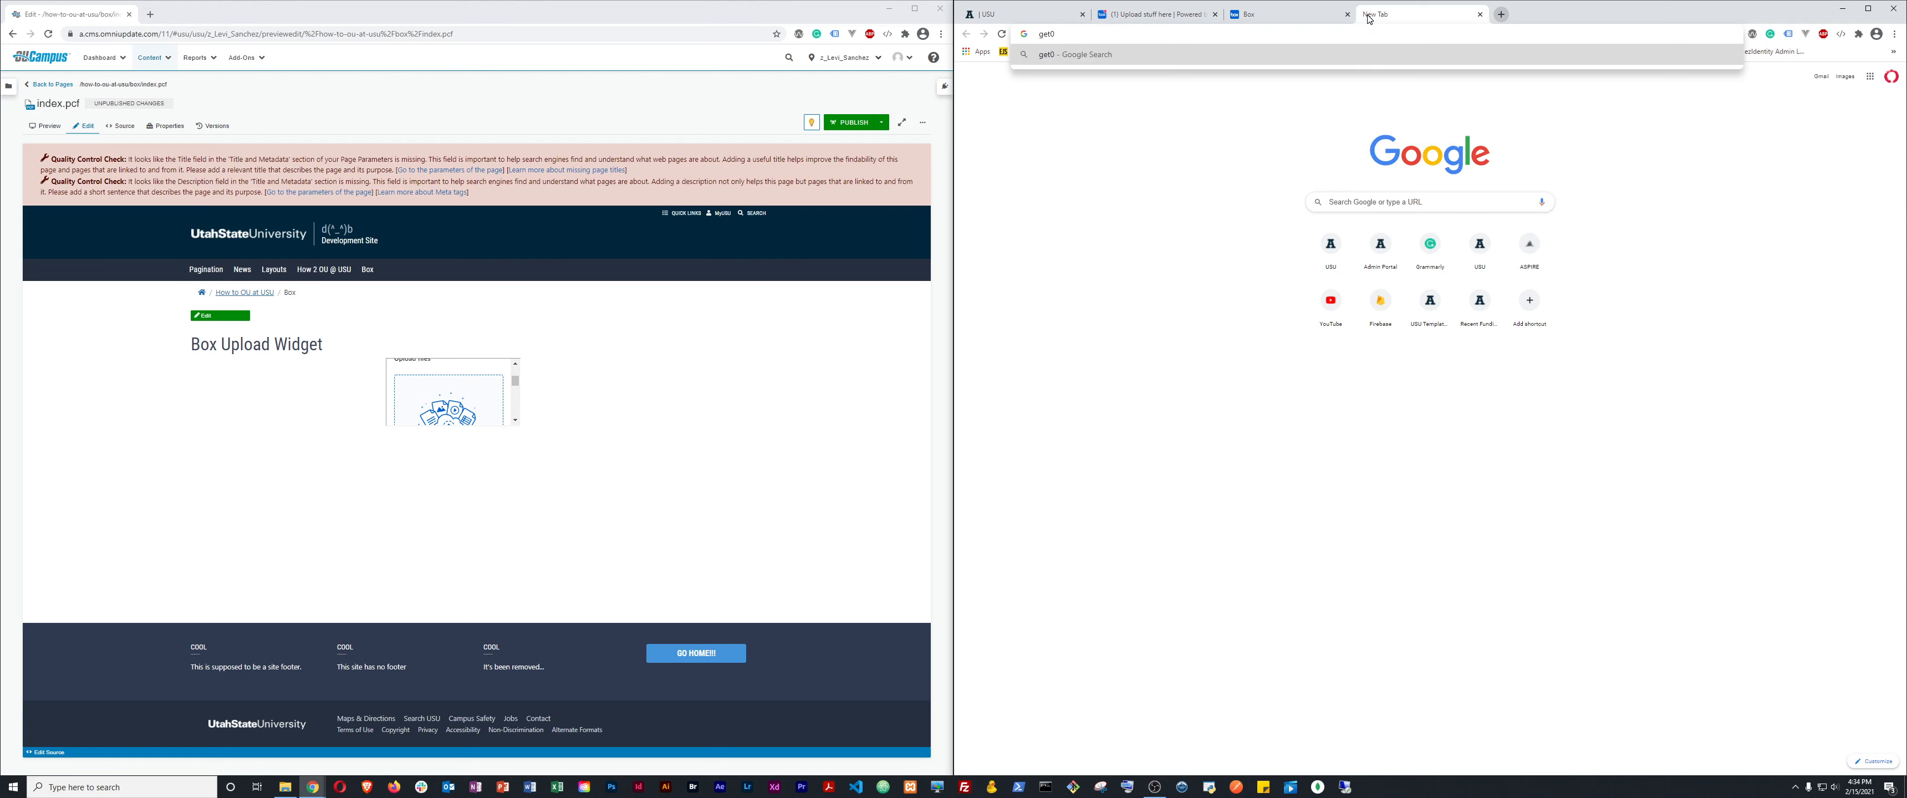
key("BackSpace")
key("Return")
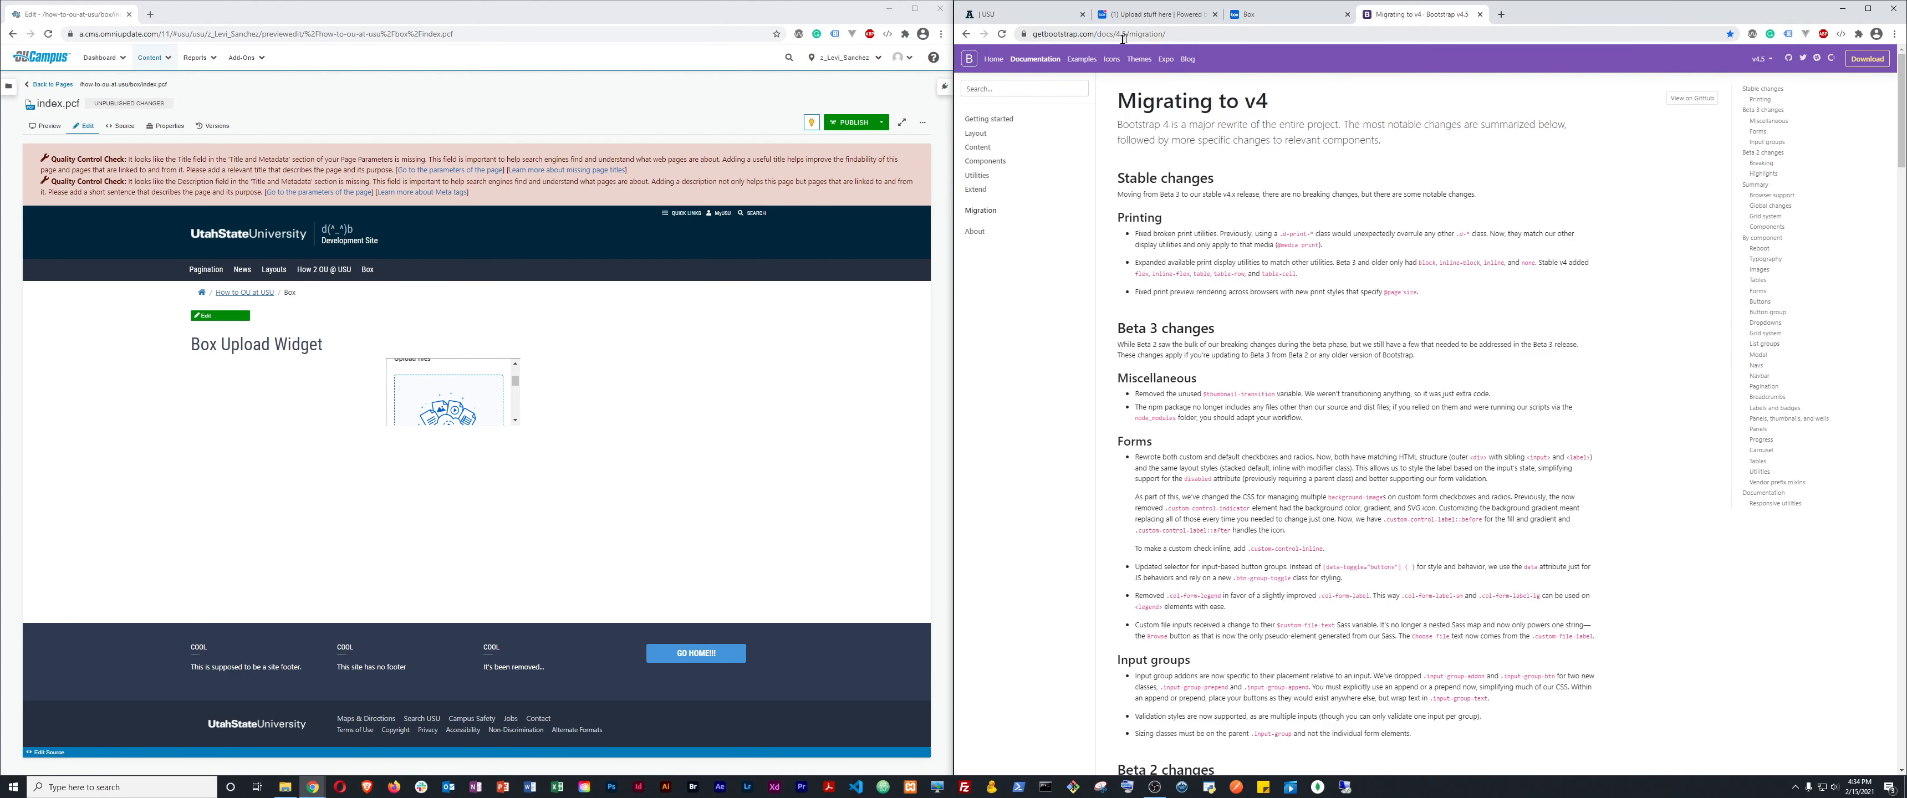
left_click(1053, 88)
type("iframe")
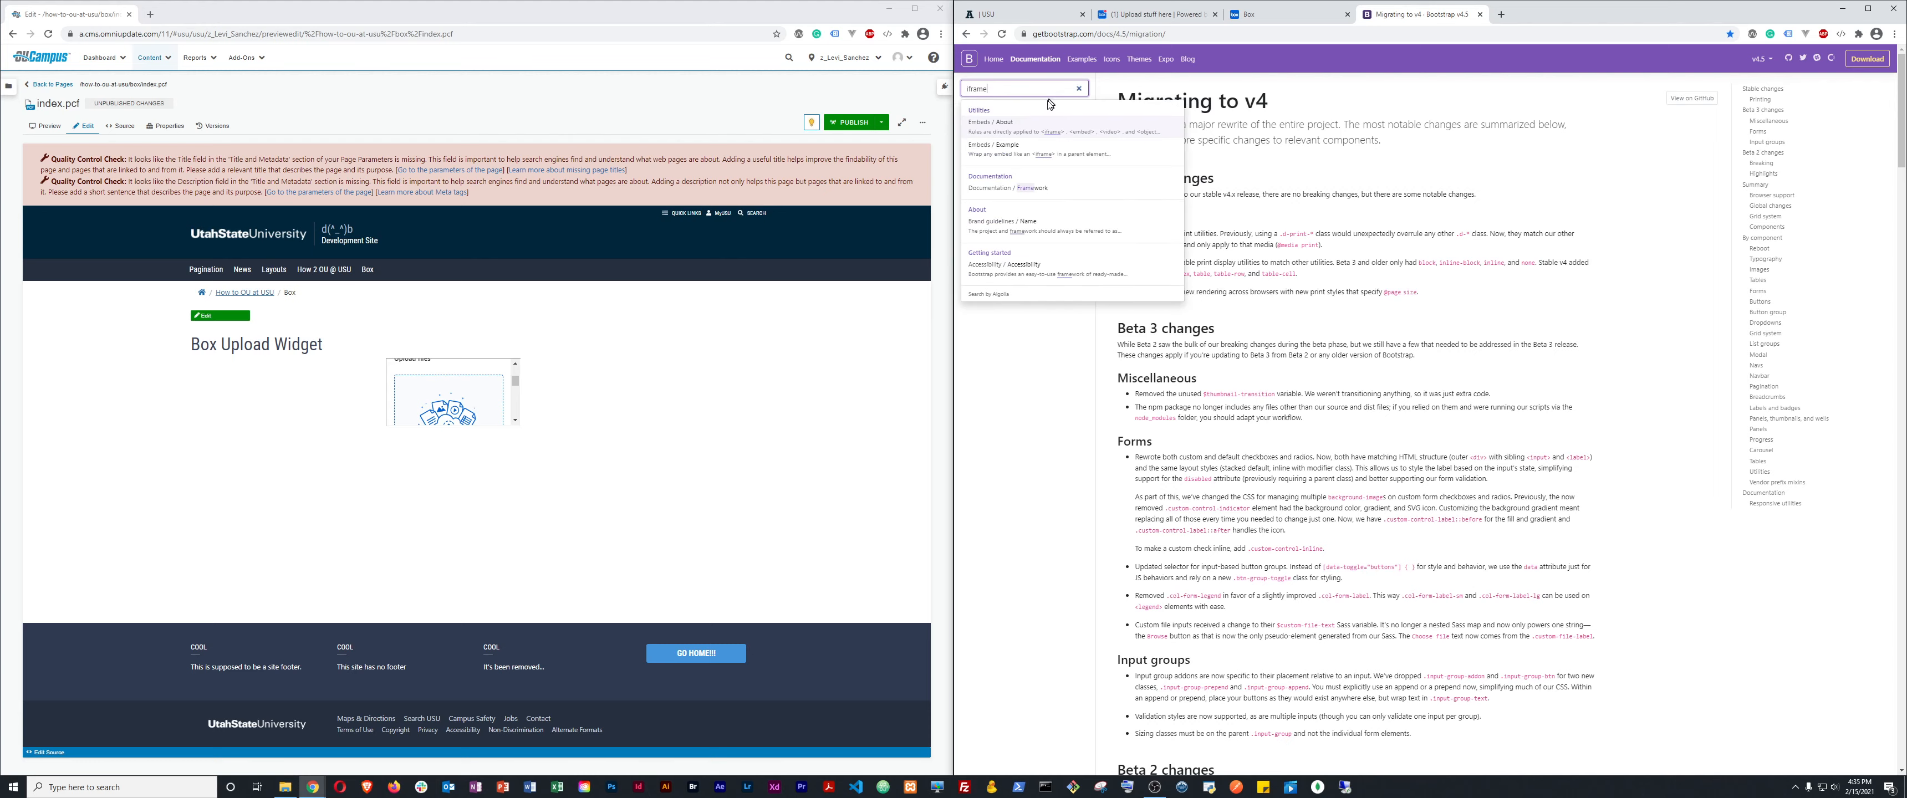
left_click(1028, 131)
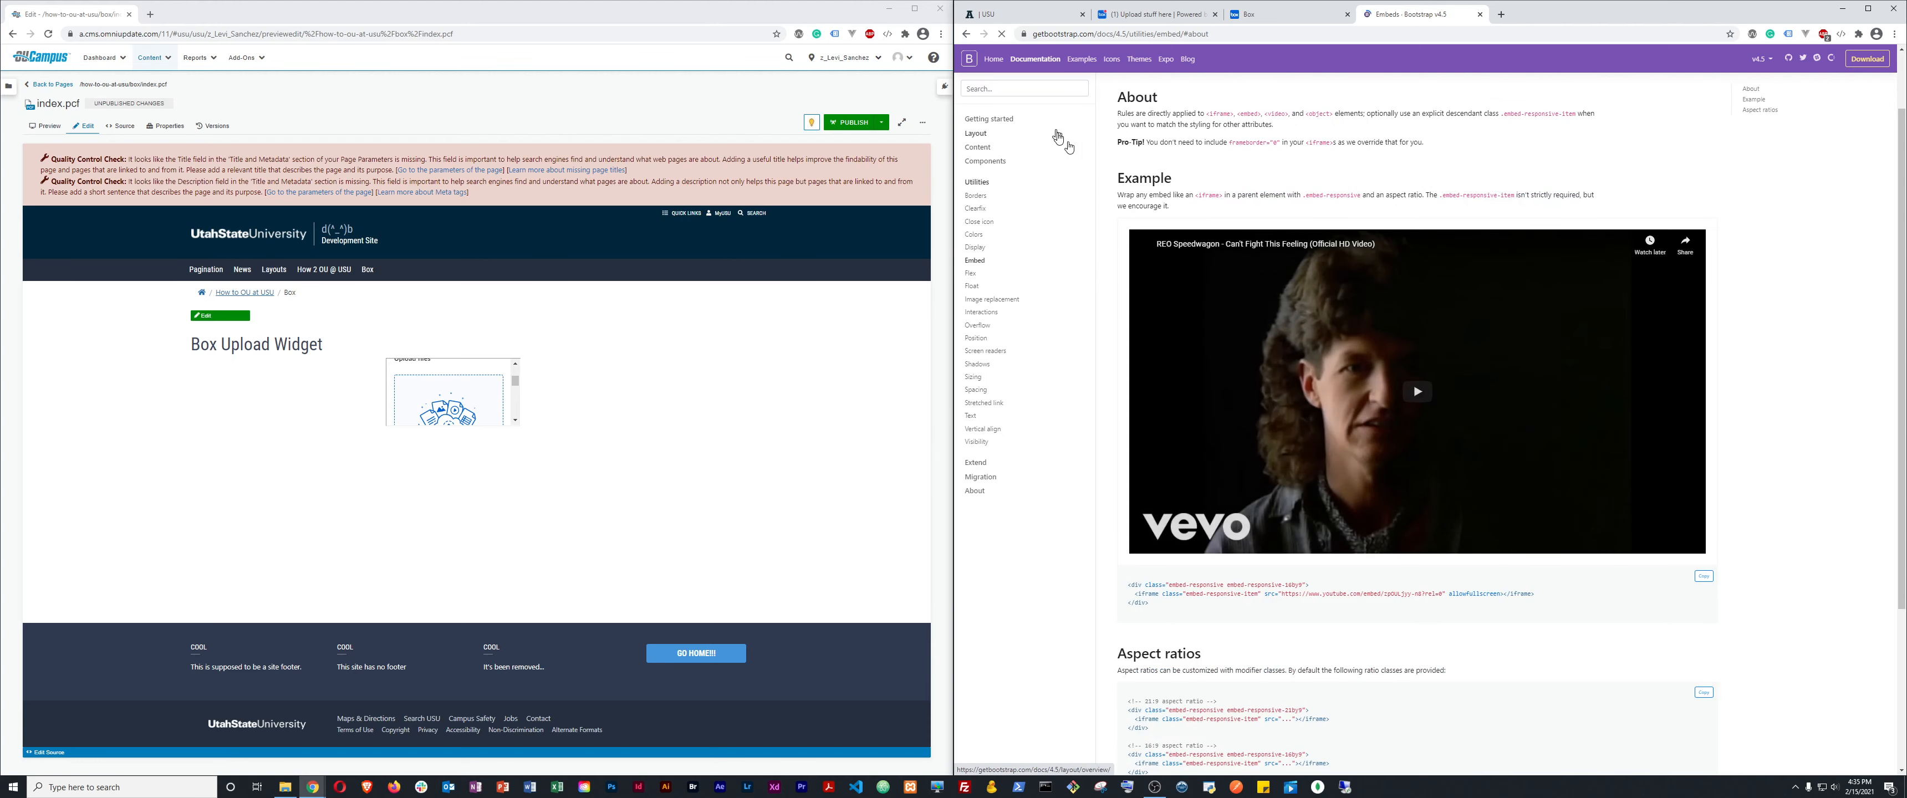
scroll(1396, 413, "down", 2)
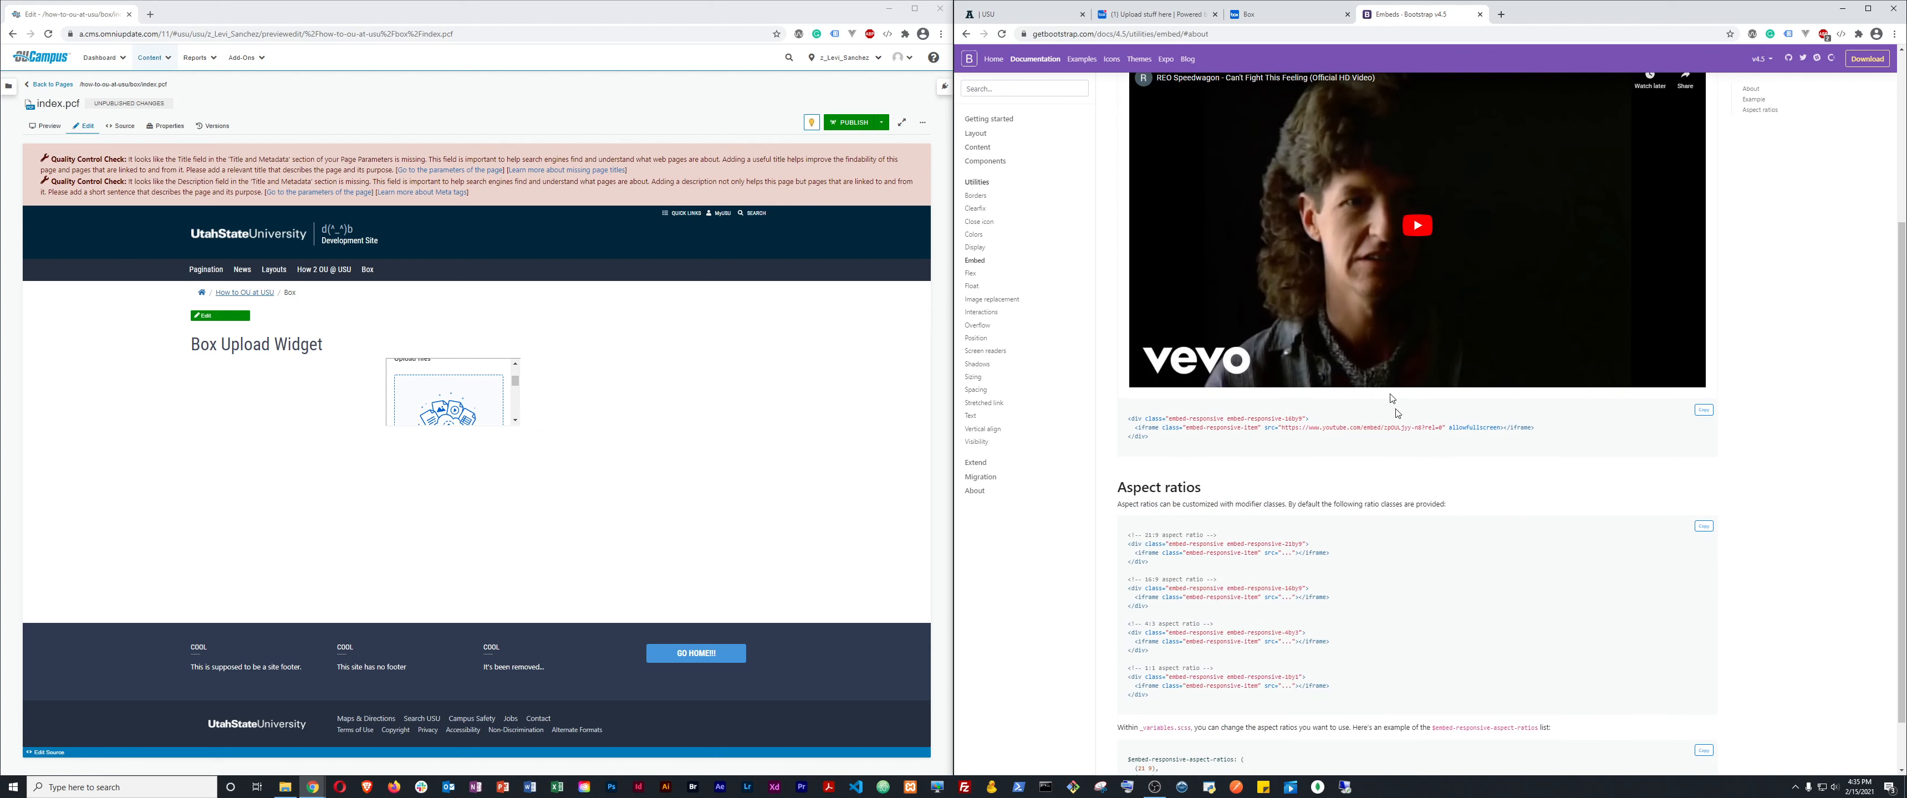
scroll(1244, 415, "down", 1)
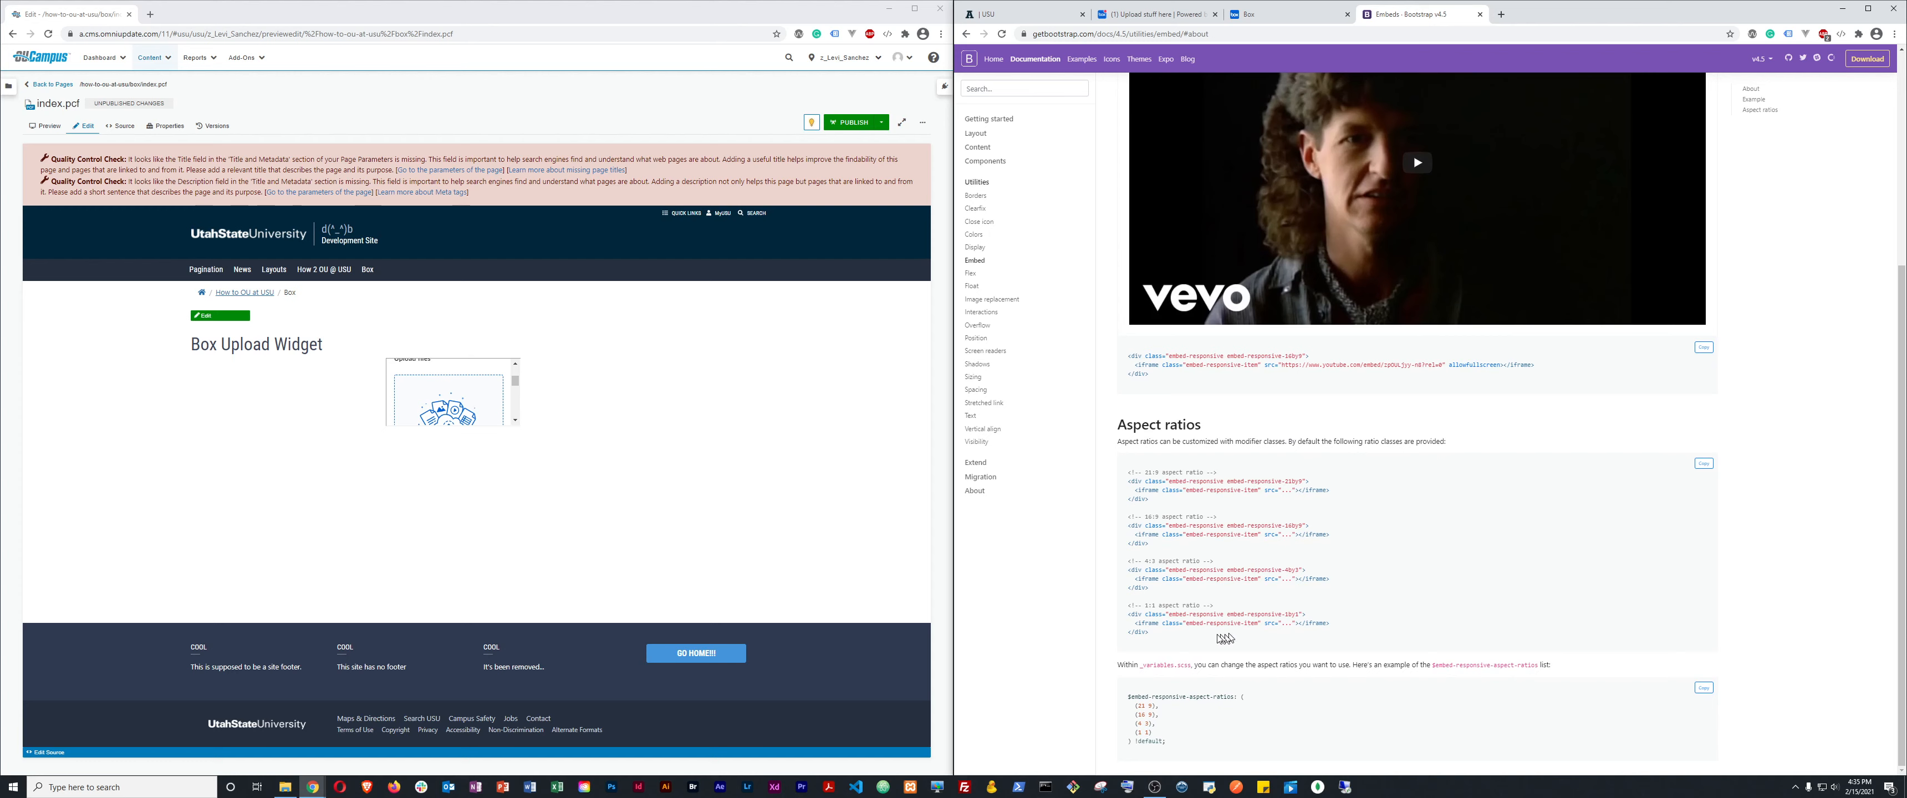
Copy class="embed-responsive-item" from the iframe in the 1:1 aspect ratio example.
left_click_drag(1139, 624, 1186, 625)
left_click(1166, 625)
left_click(1186, 625)
left_click_drag(1260, 624, 1164, 626)
right_click(1168, 626)
left_click(1193, 637)
Edit the page's iFrame Embed component and paste class="embed-responsive-item" into the opening iframe tag before src.
left_click(222, 316)
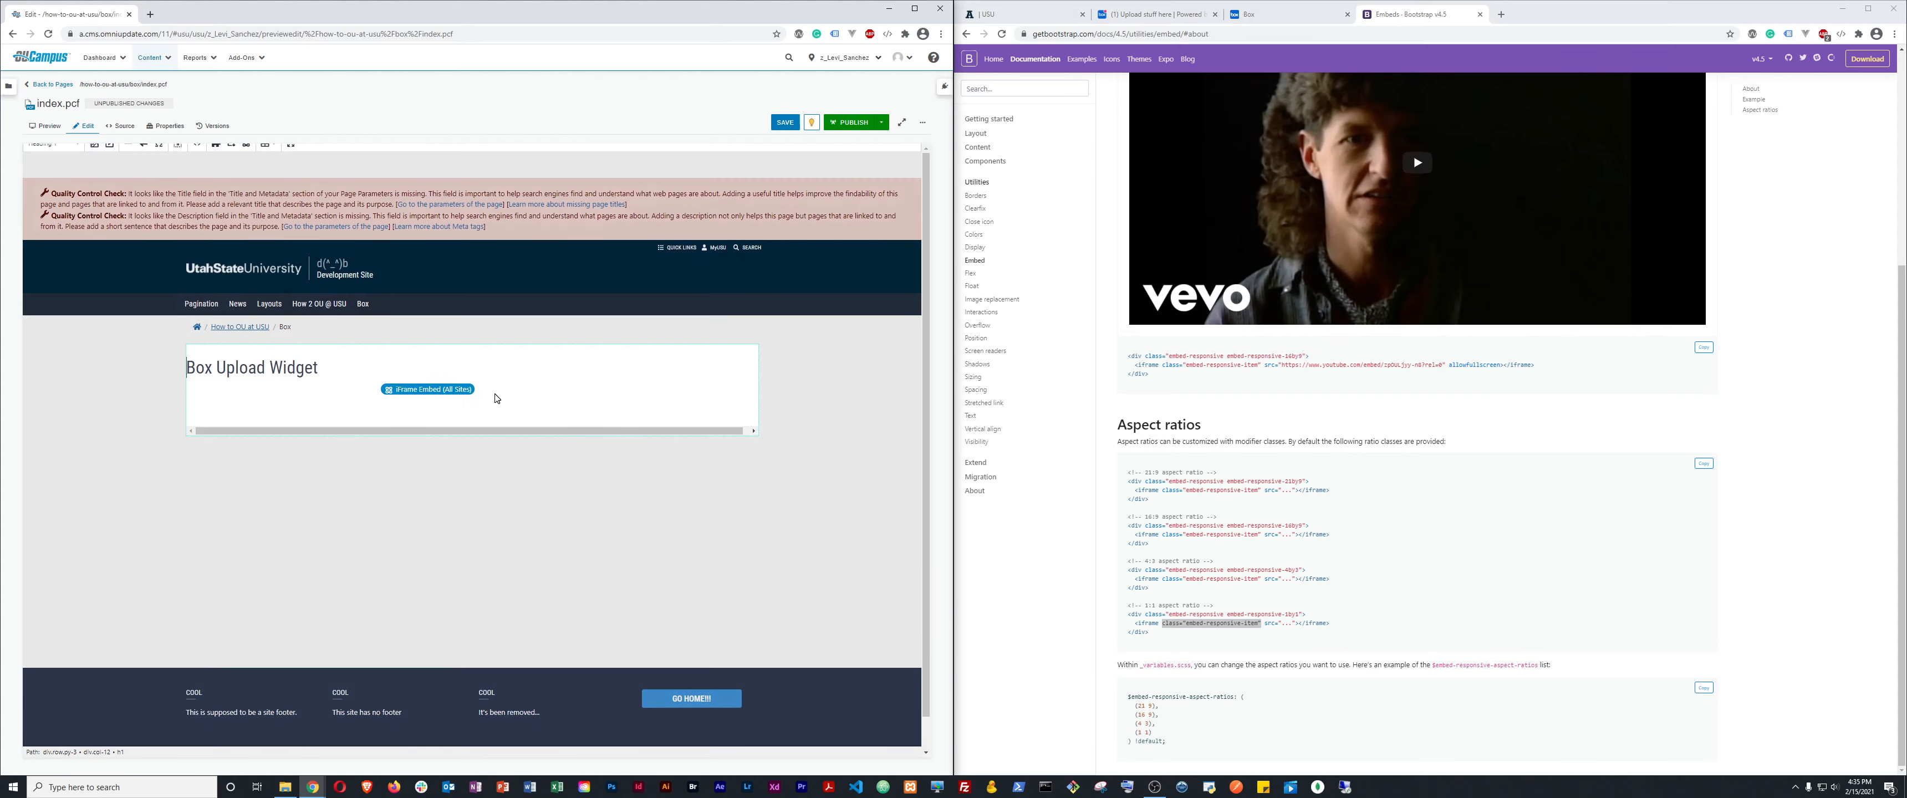
left_click(435, 392)
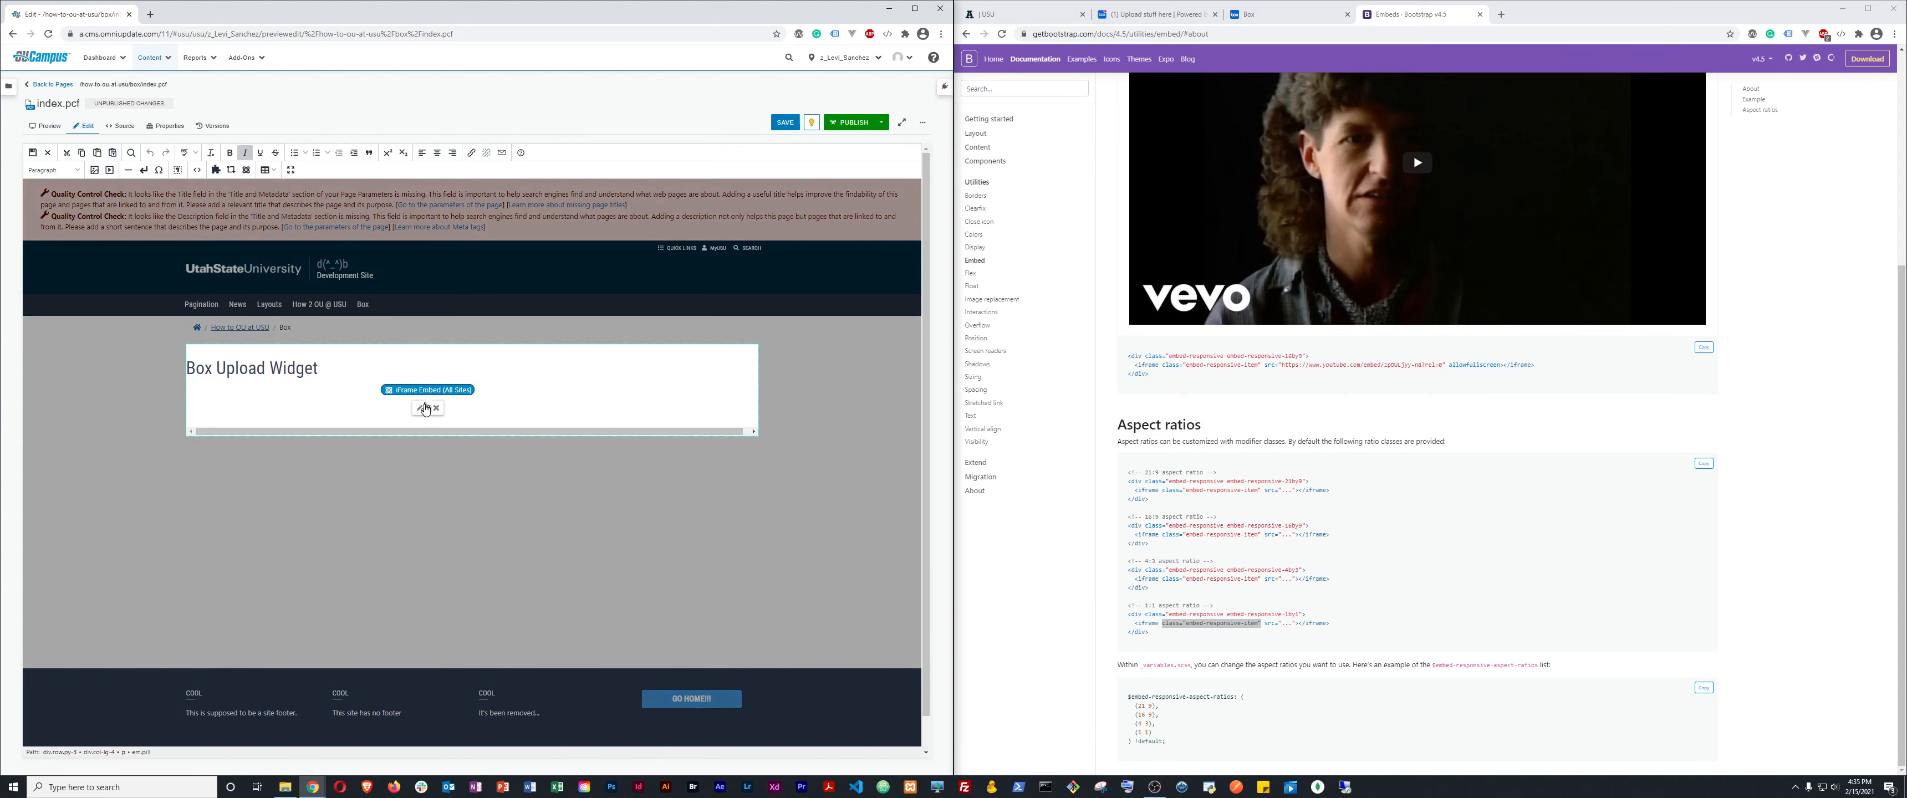
left_click(422, 408)
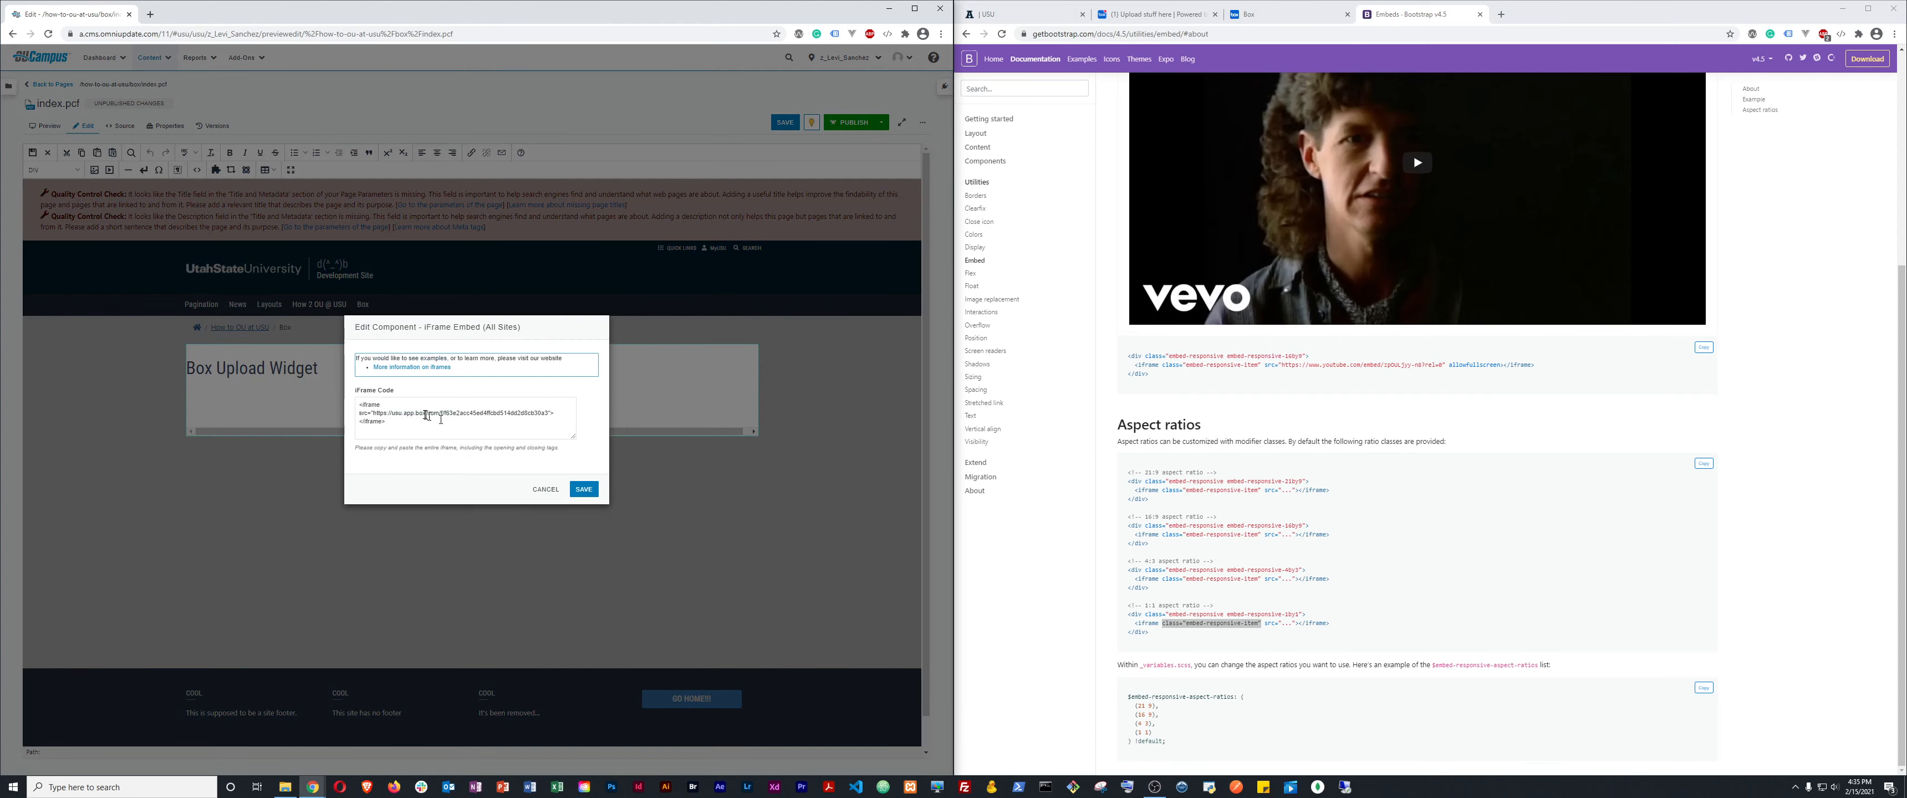
left_click(415, 403)
key("ctrl+v")
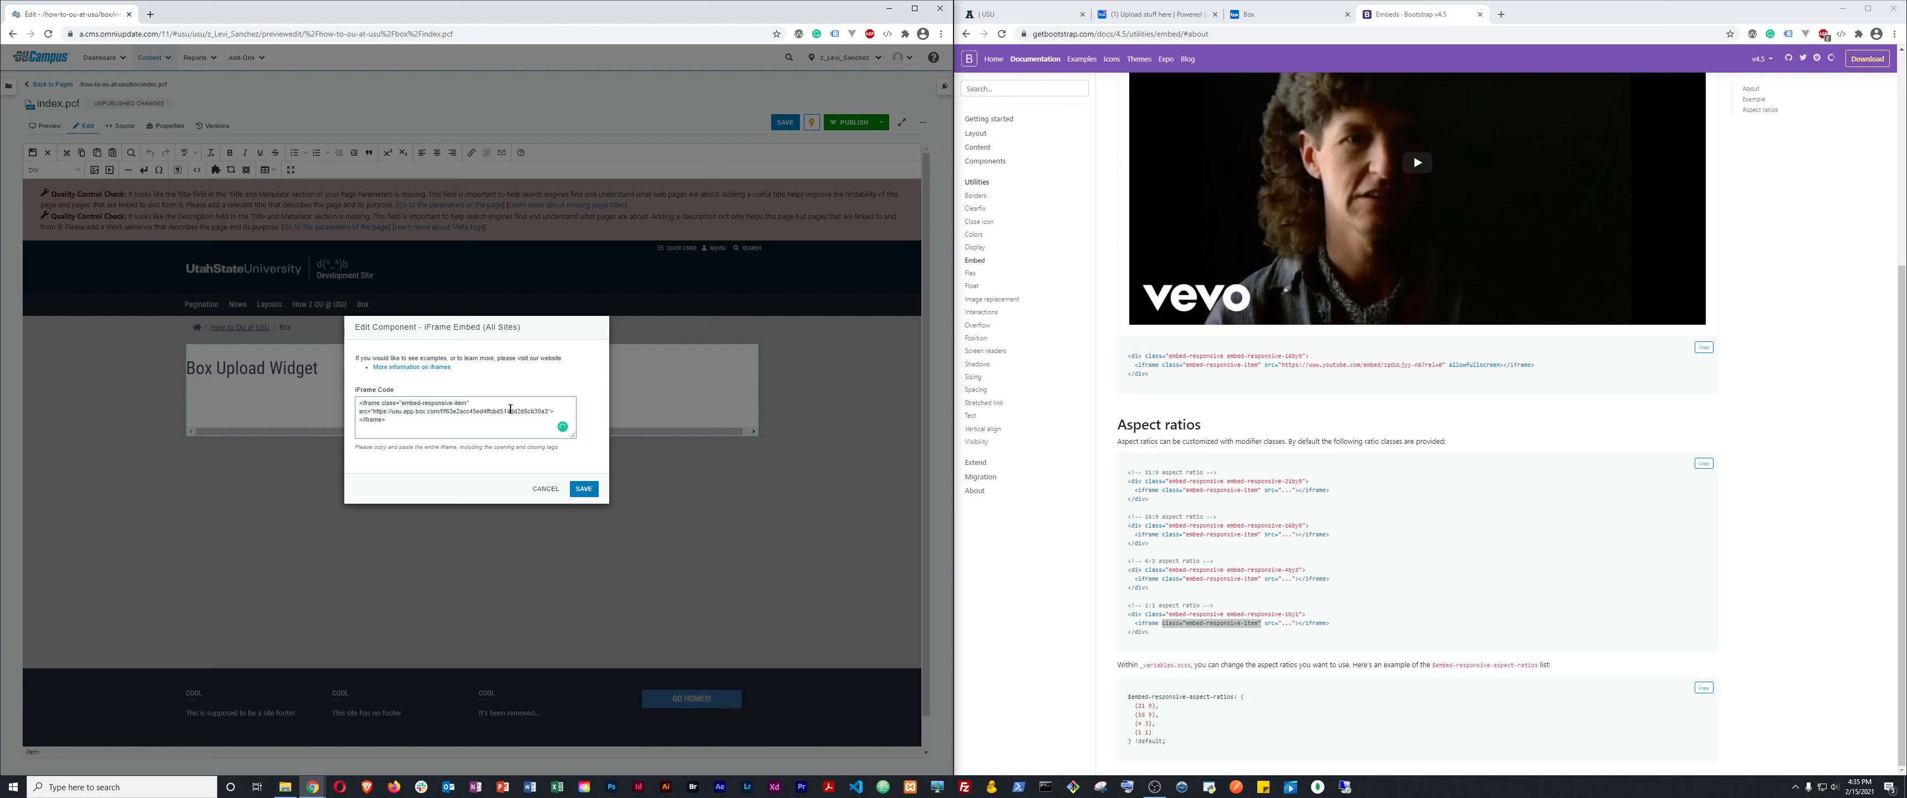
Check the iframe's class and src attributes, then save the component and the page.
mouse_move(399, 404)
left_mouse_down()
mouse_move(364, 419)
mouse_move(401, 403)
left_mouse_up()
left_click(402, 403)
key("ctrl+shift+Right")
key("ctrl+shift+Right")
key("ctrl+shift+Right")
key("ctrl+shift+Right")
key("Right")
key("shift+End")
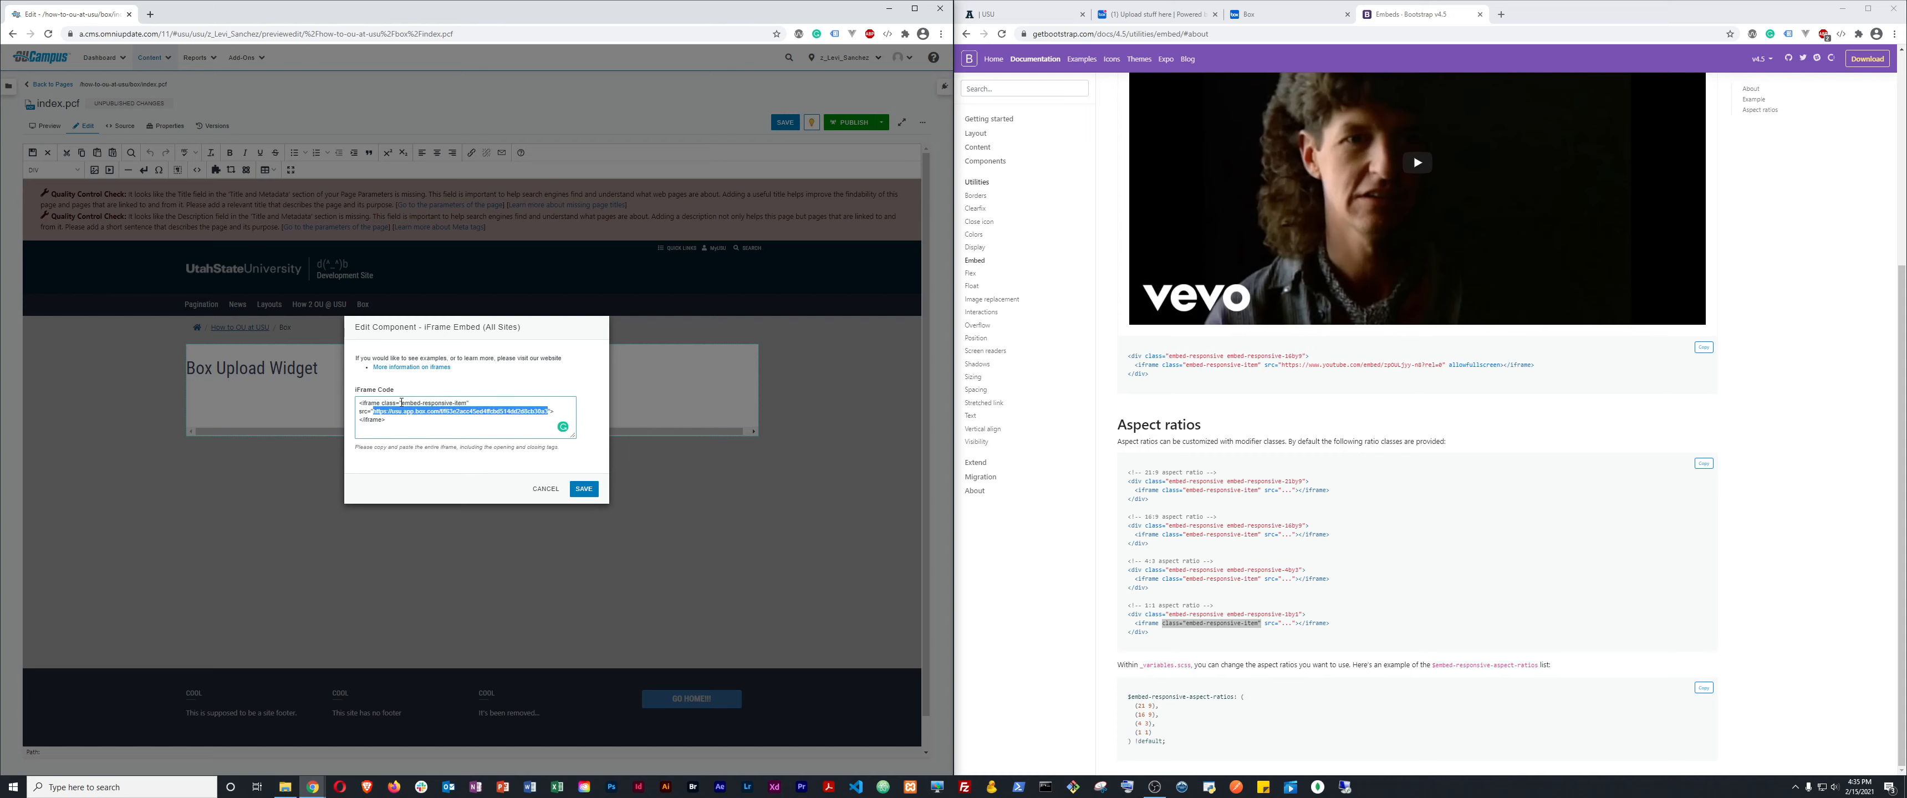
key("Right")
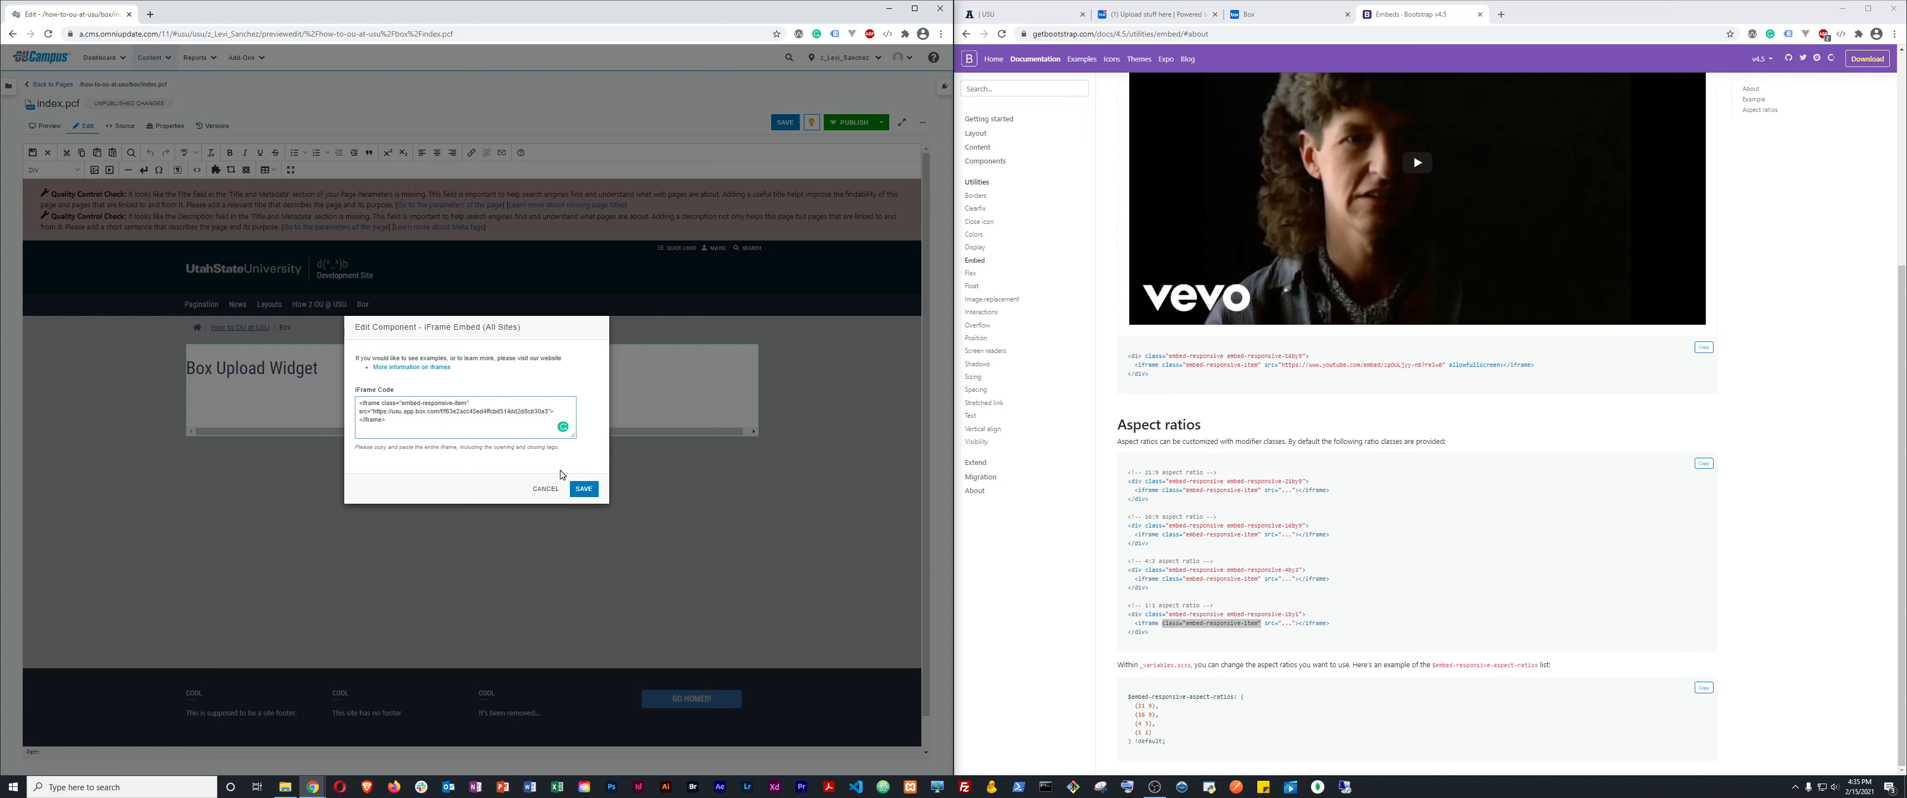
left_click(582, 490)
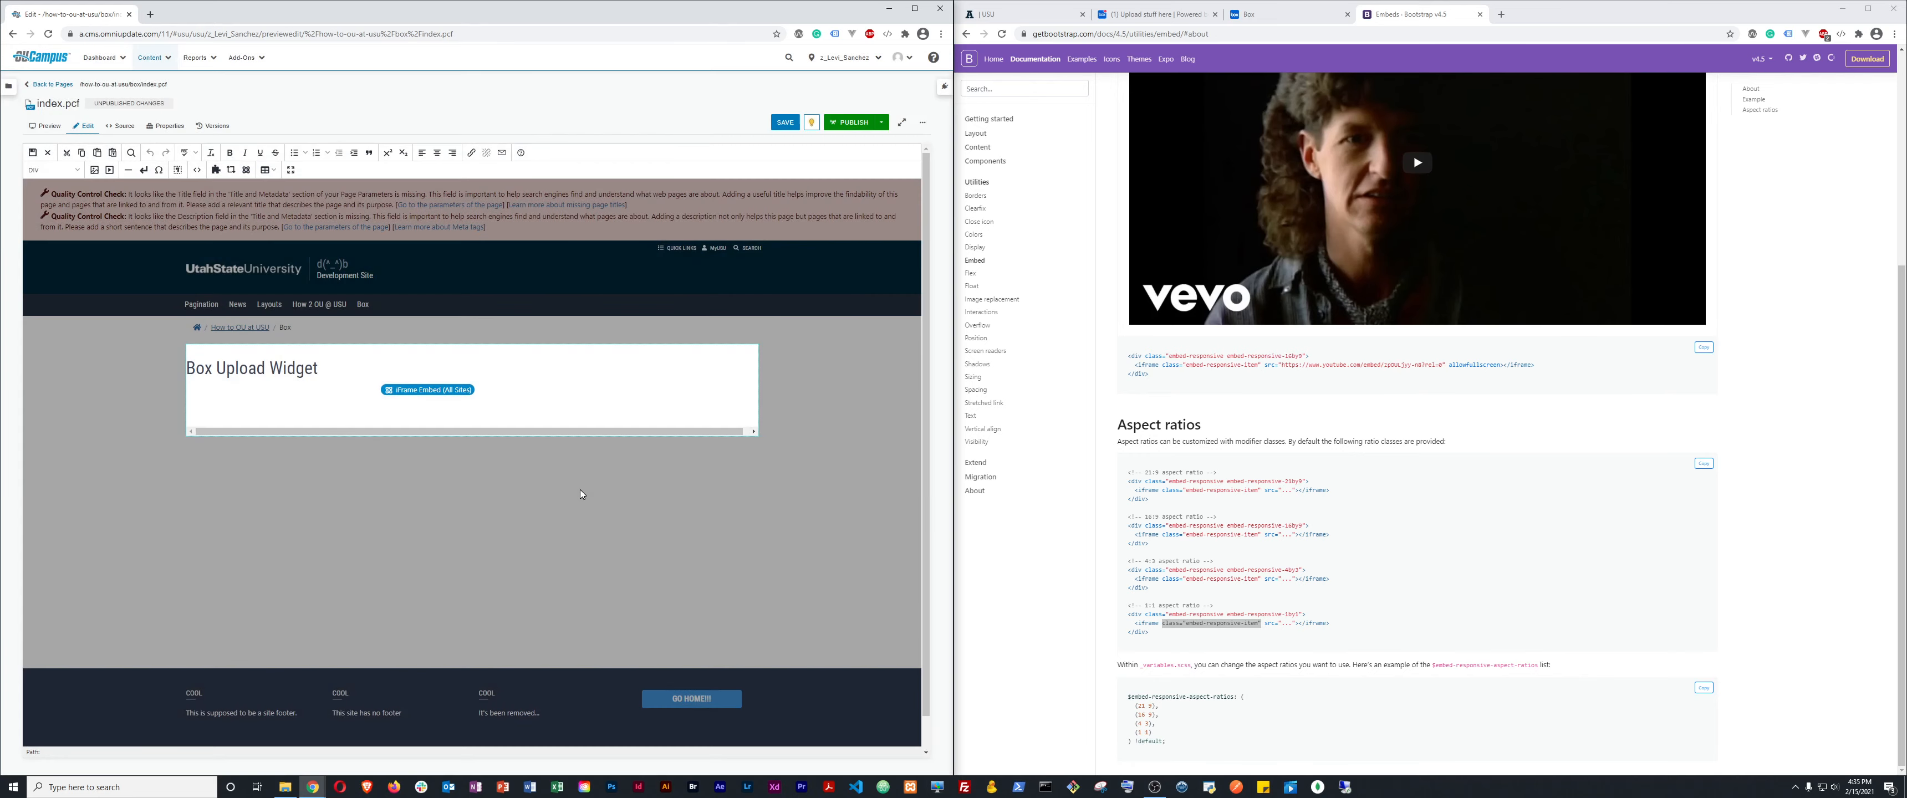
left_click(33, 157)
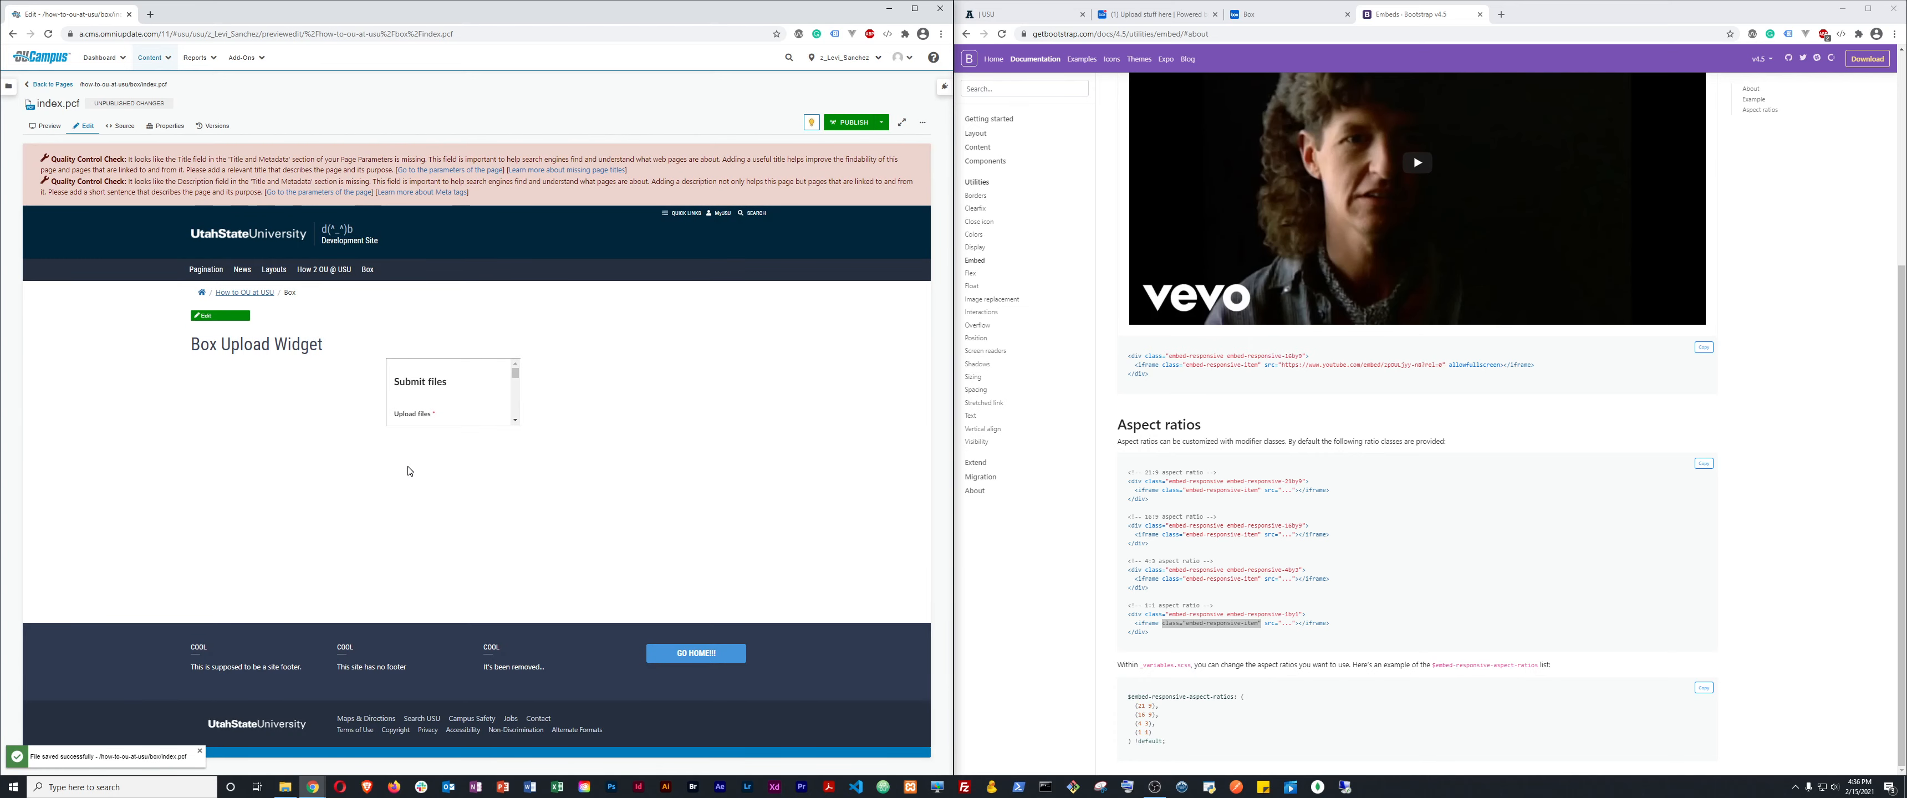
Reopen the page content for editing and copy the opening div tag of the 1:1 aspect ratio example.
left_click(223, 316)
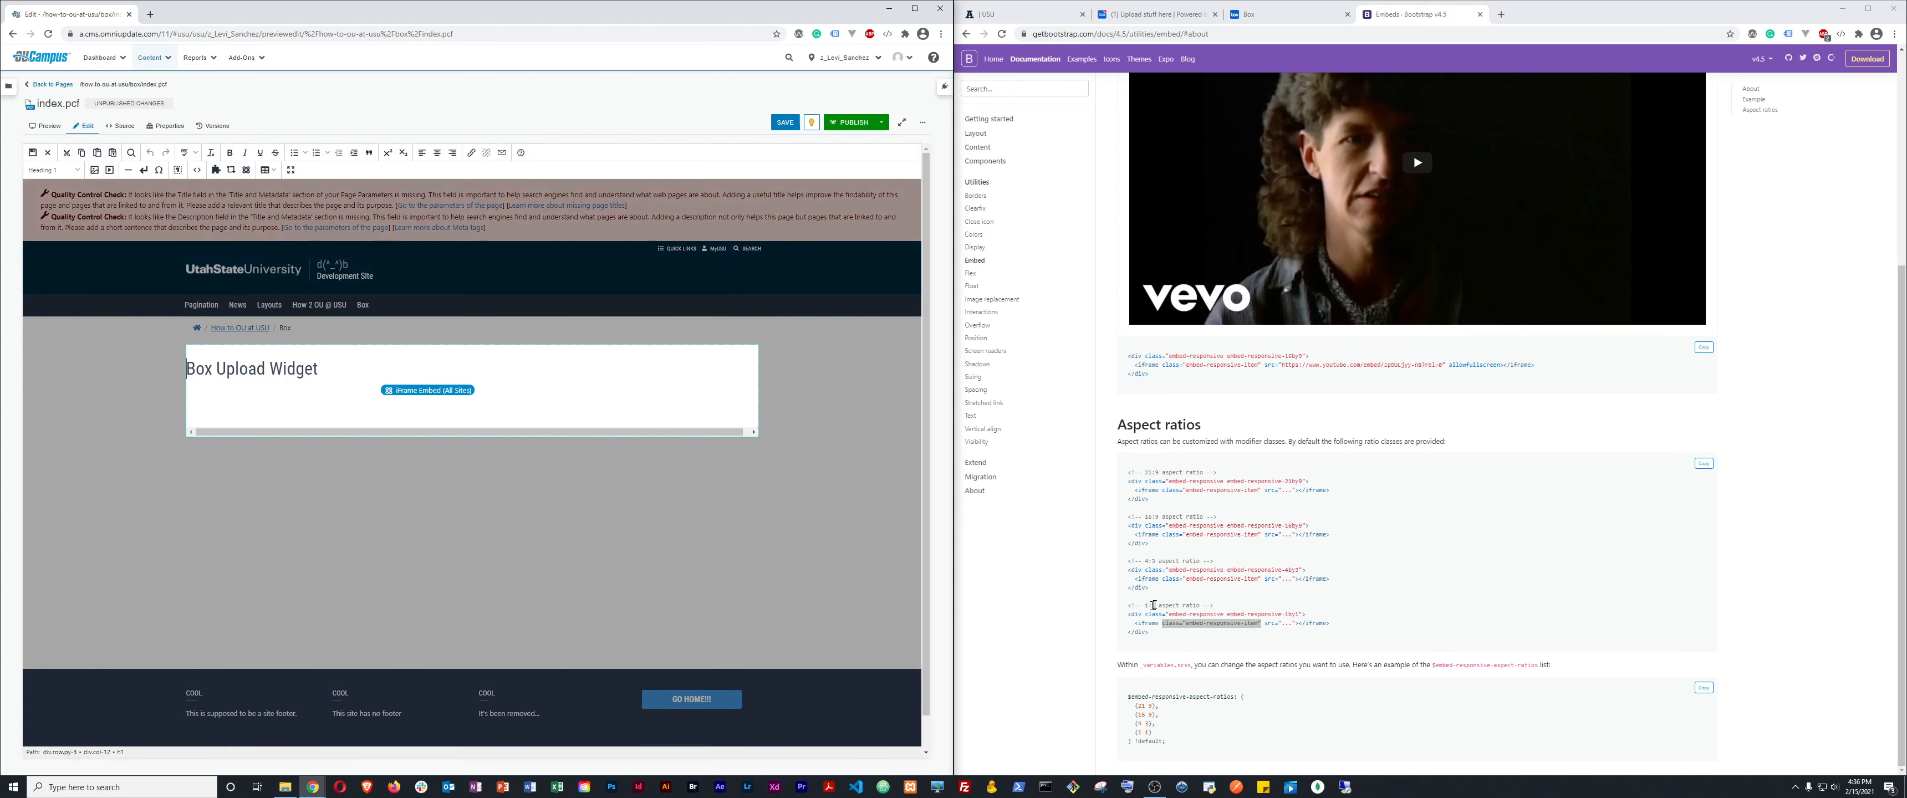
left_click_drag(1325, 620, 1131, 620)
right_click(1134, 617)
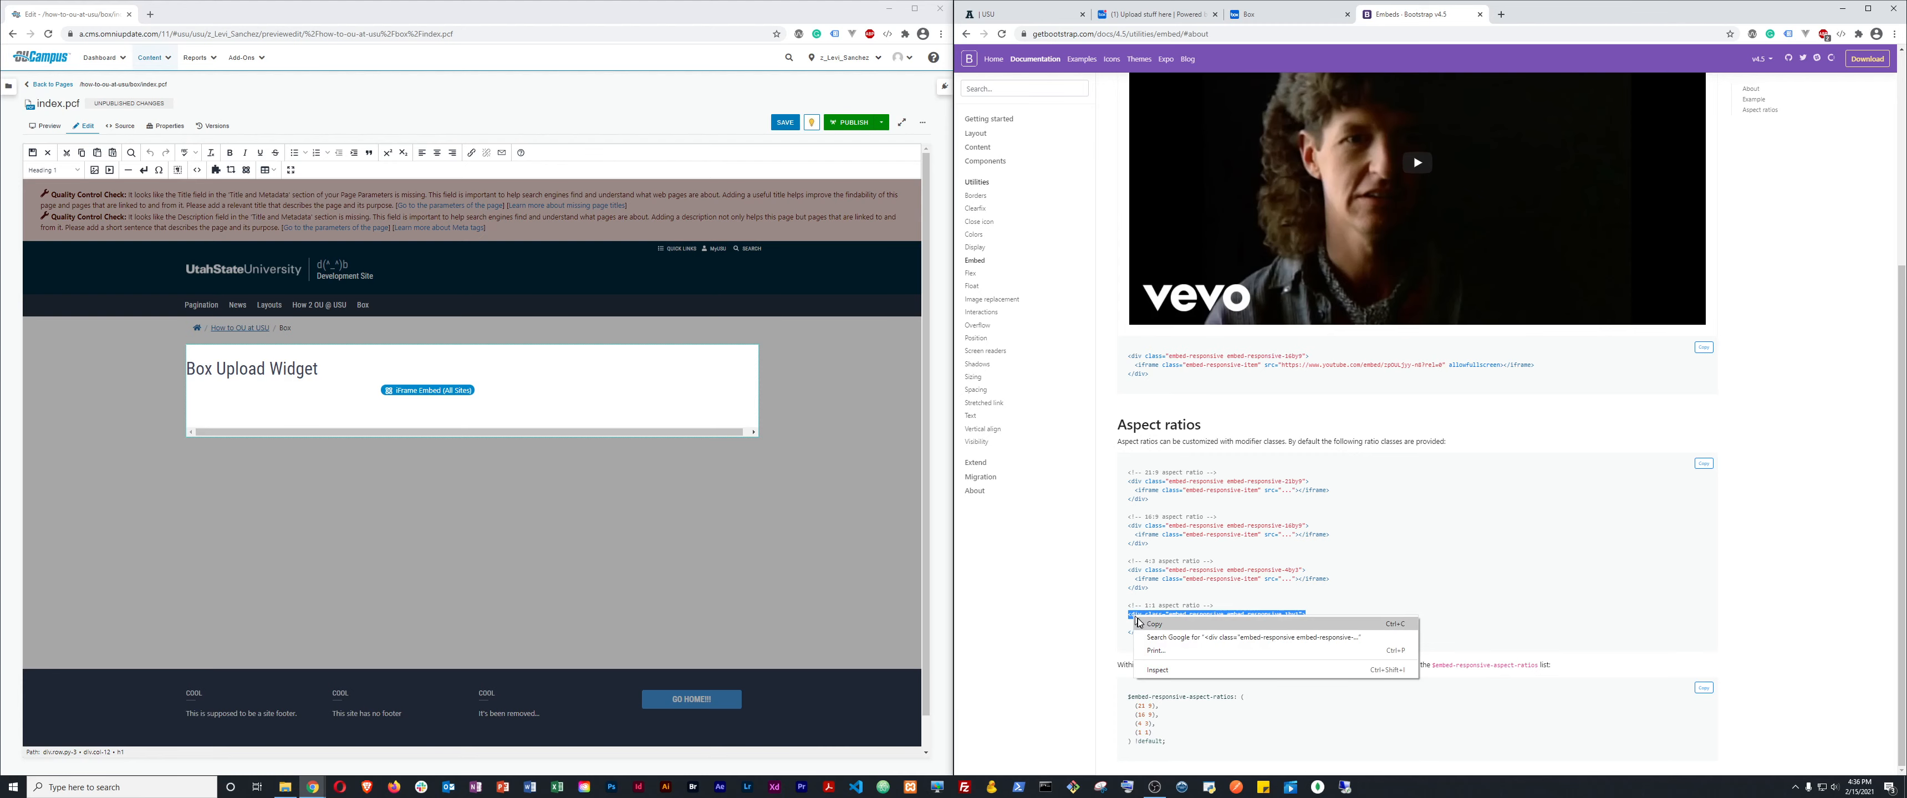
left_click(1152, 626)
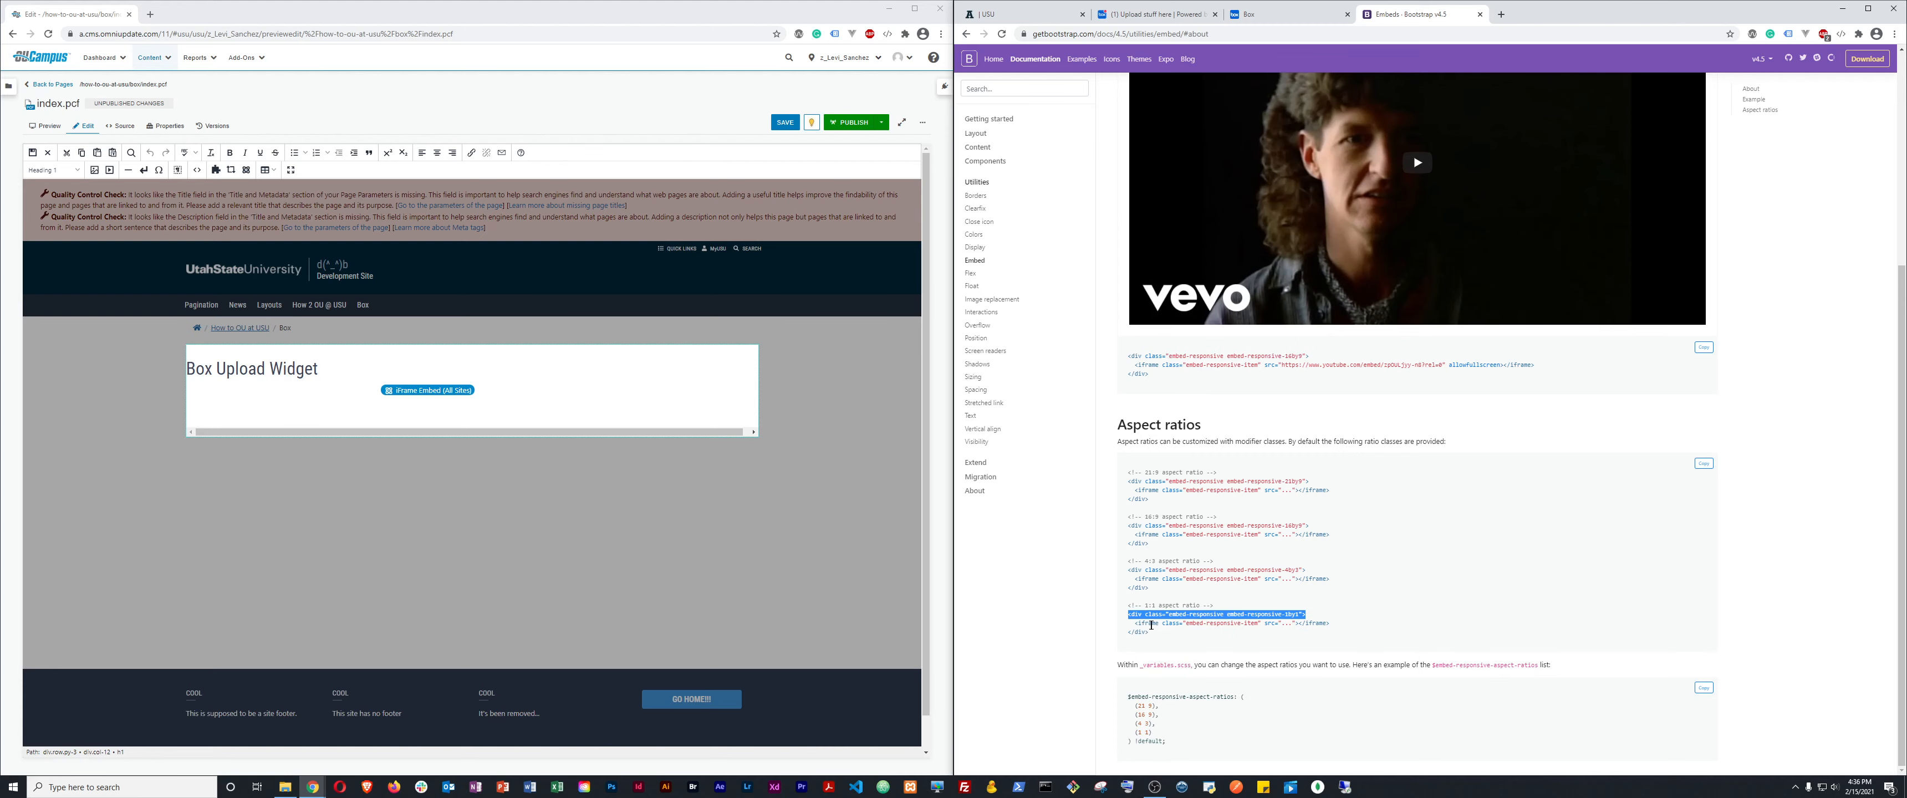
Wrap the iframe in the iFrame Embed component with the copied embed-responsive-1by1 div, adding a closing </div> after the iframe.
left_click(405, 399)
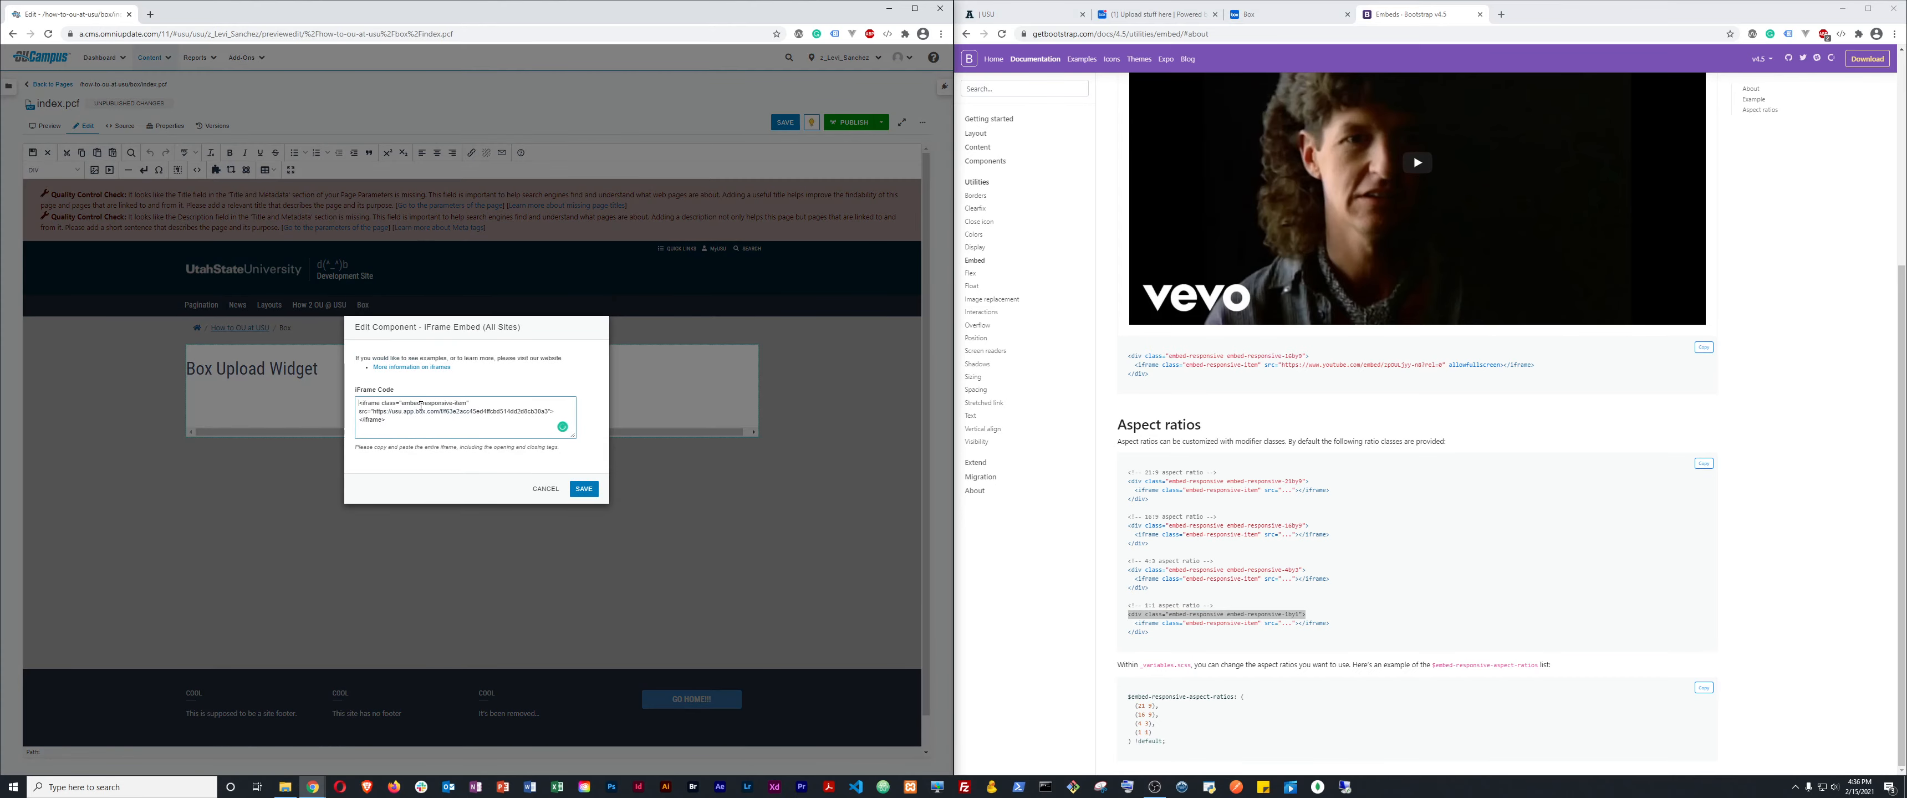
key("Return")
key("Up")
key("ctrl+v")
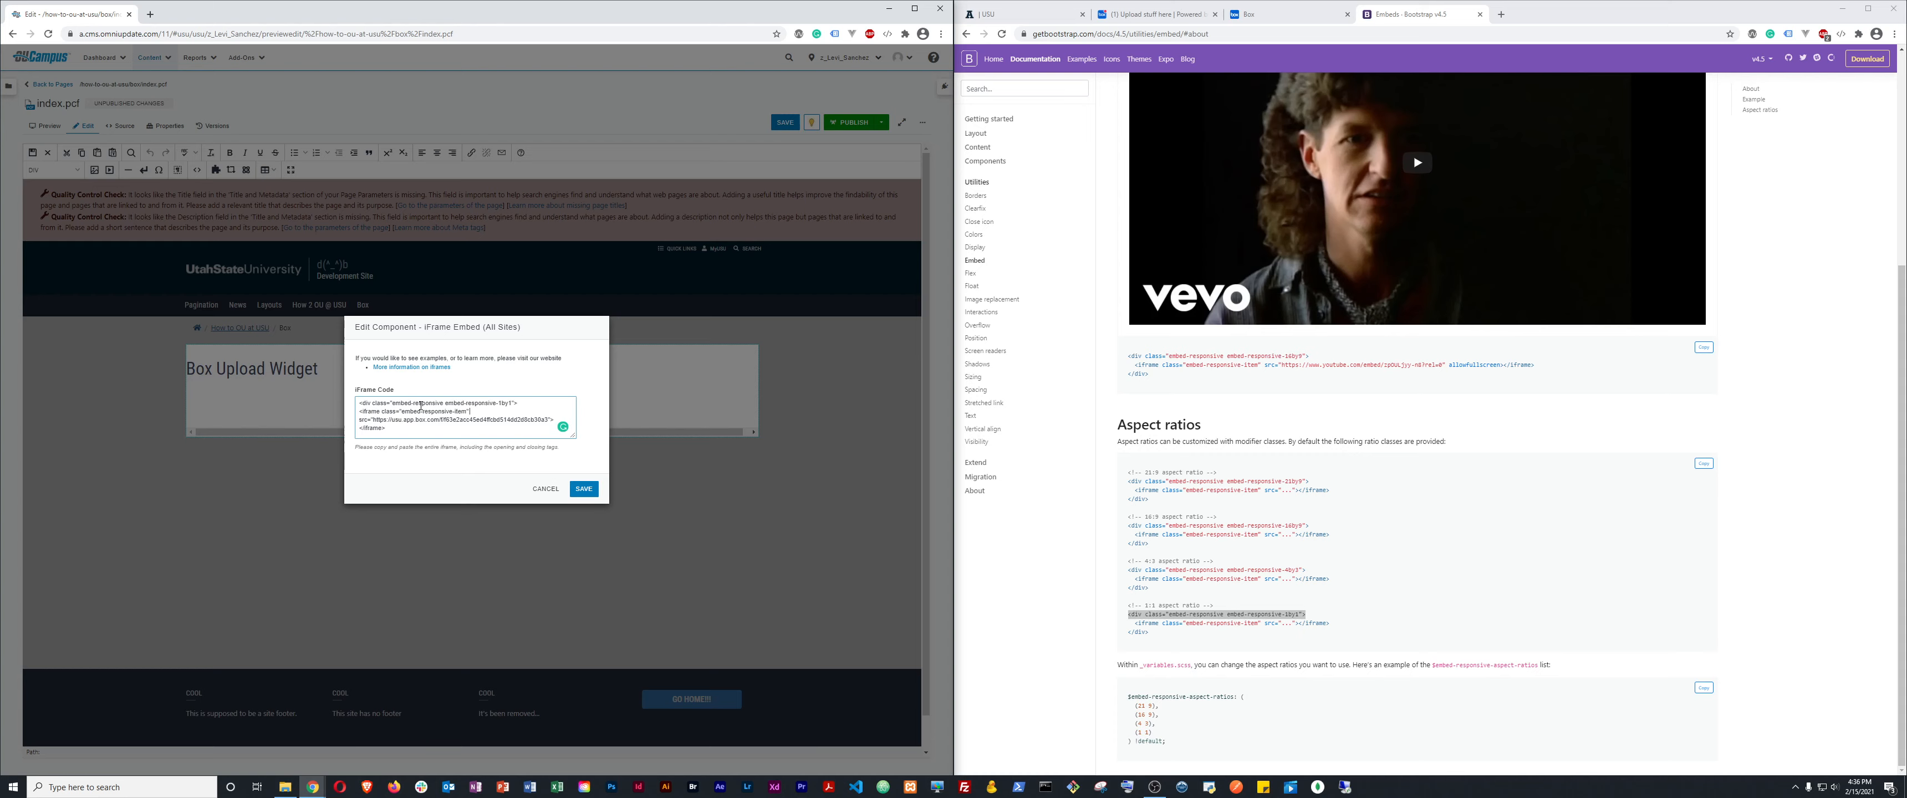
key("shift+Home")
key("Left")
key("Down")
key("Down")
key("Return")
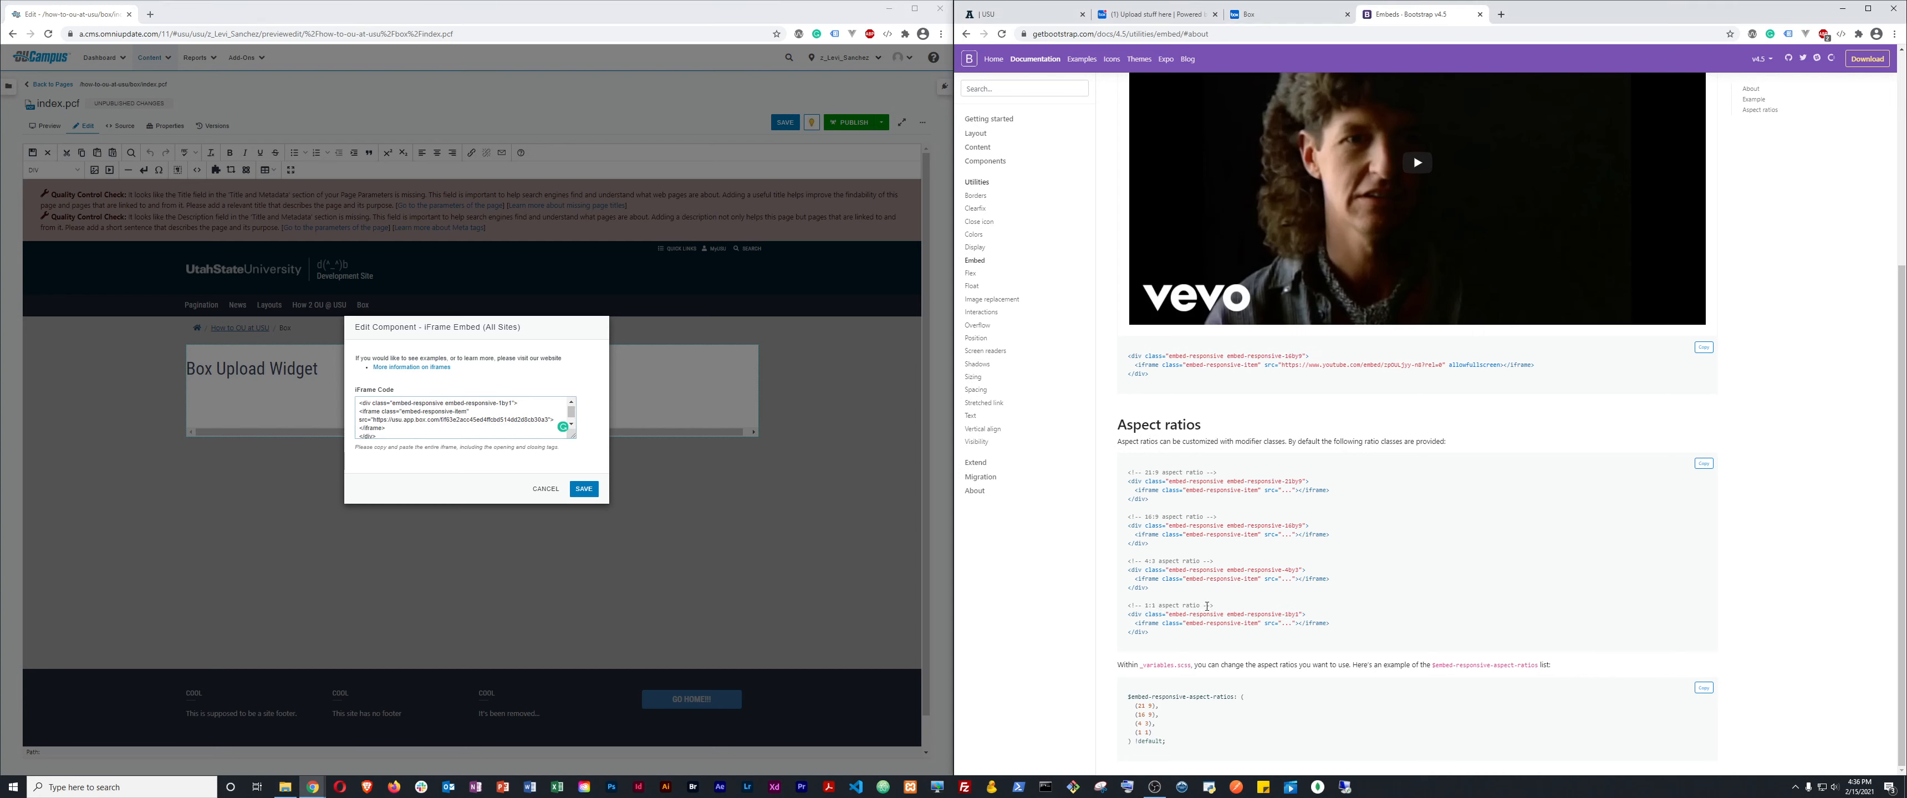
Save the component and the page, and check the embedded Box form in the page preview.
triple_click(1168, 606)
left_click(585, 489)
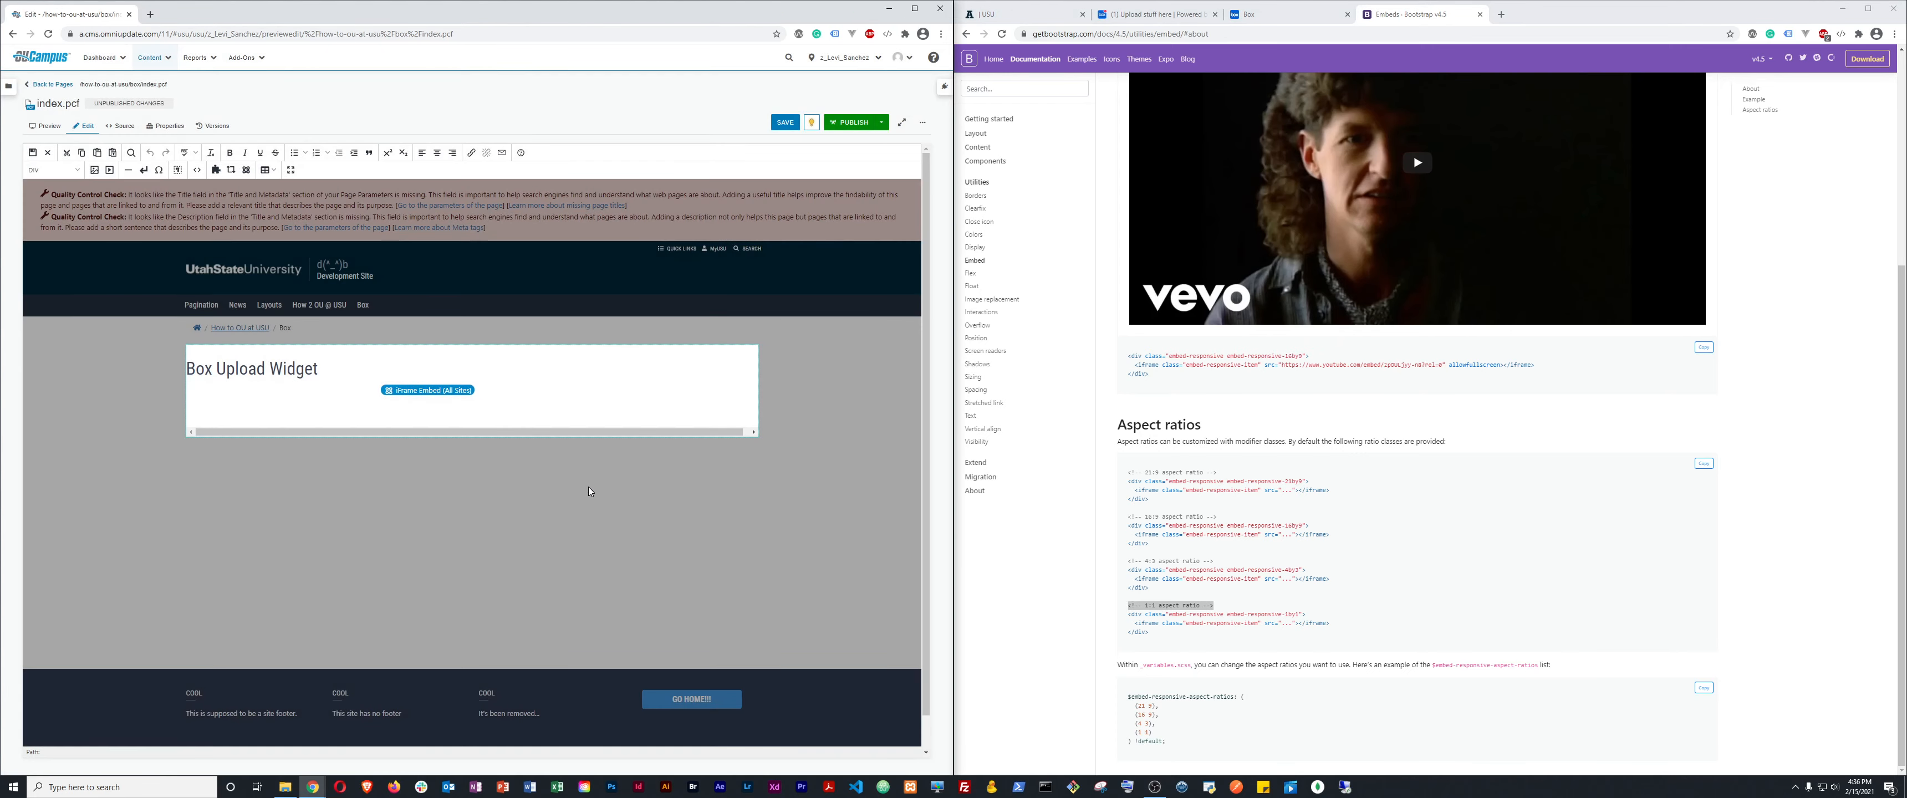
left_click(32, 153)
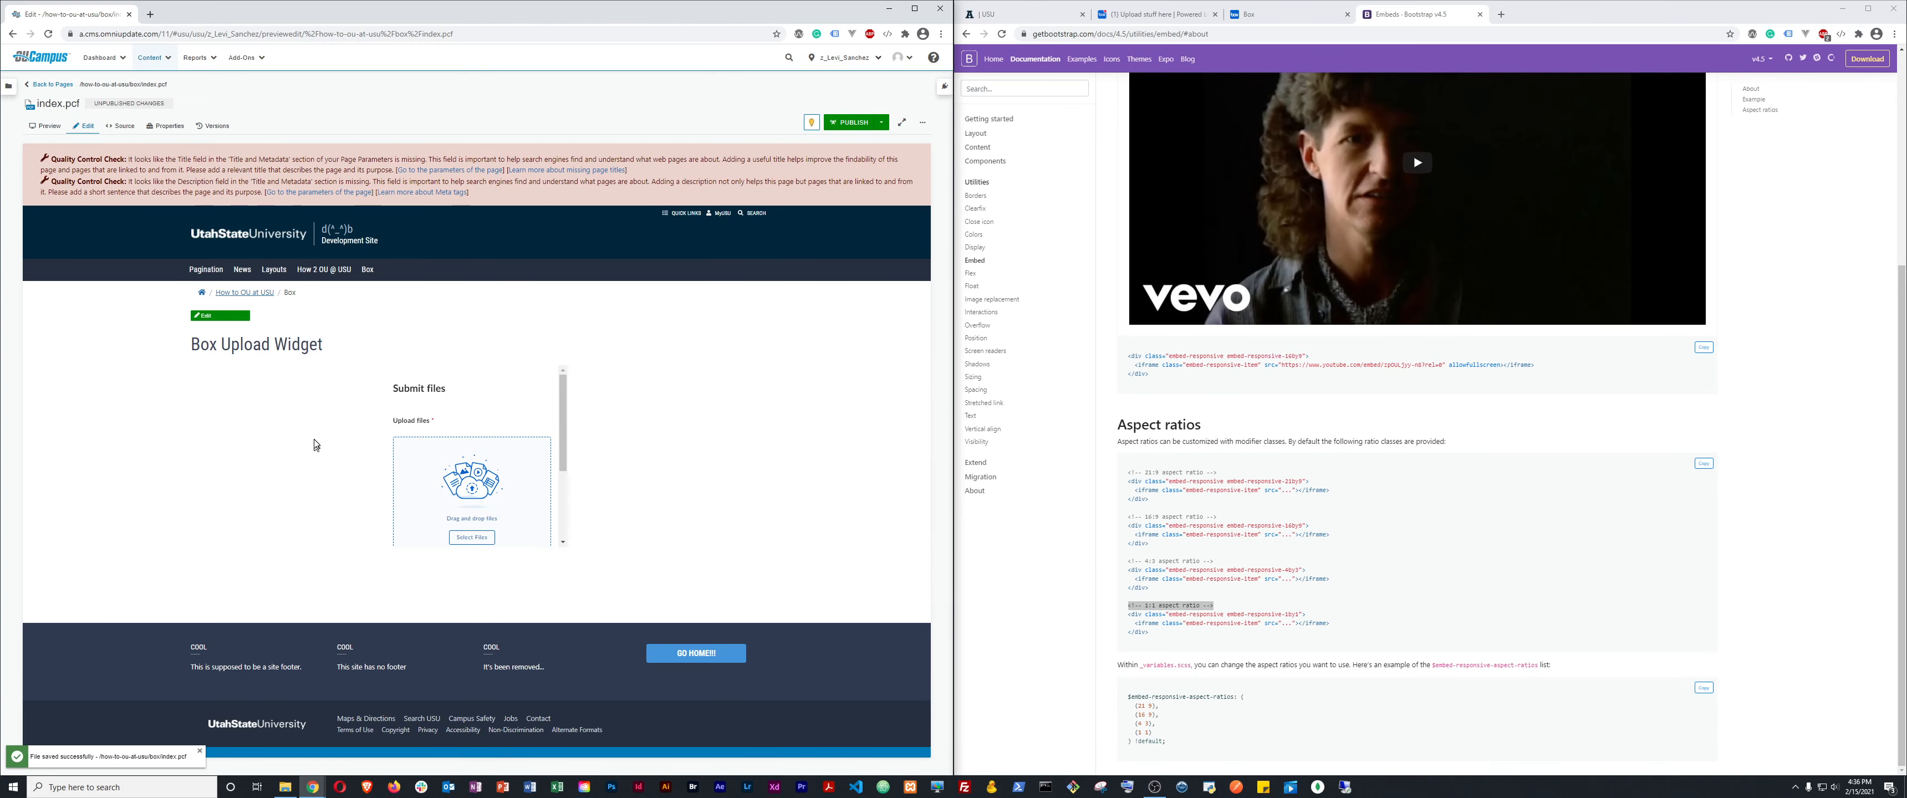
scroll(486, 470, "down", 2)
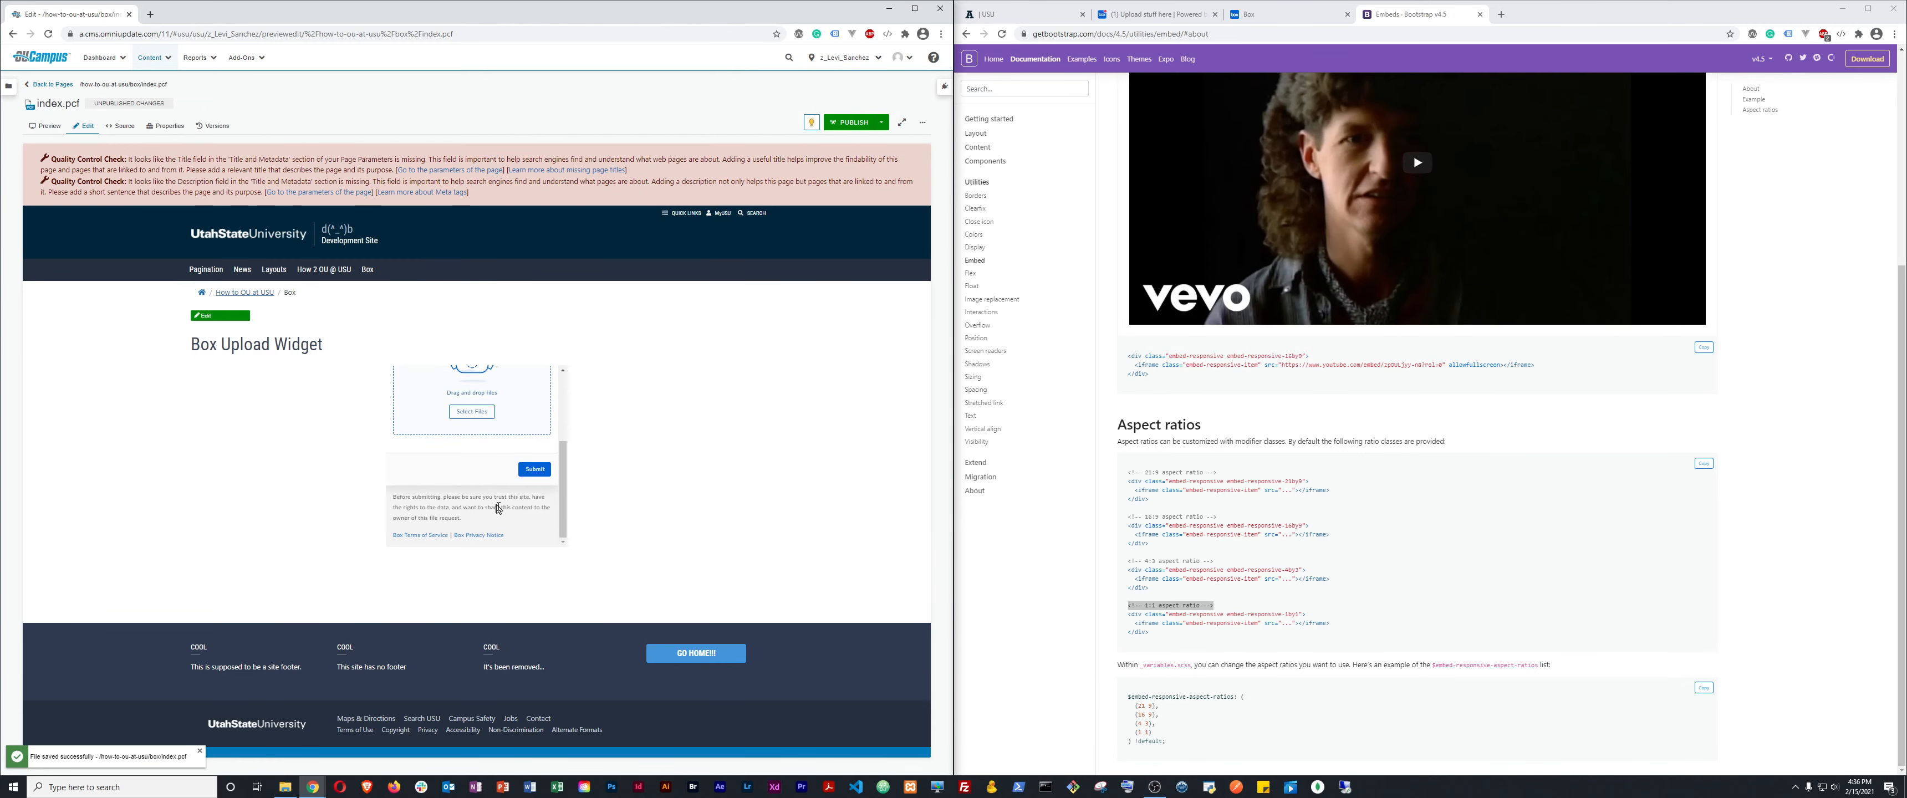
scroll(501, 516, "up", 3)
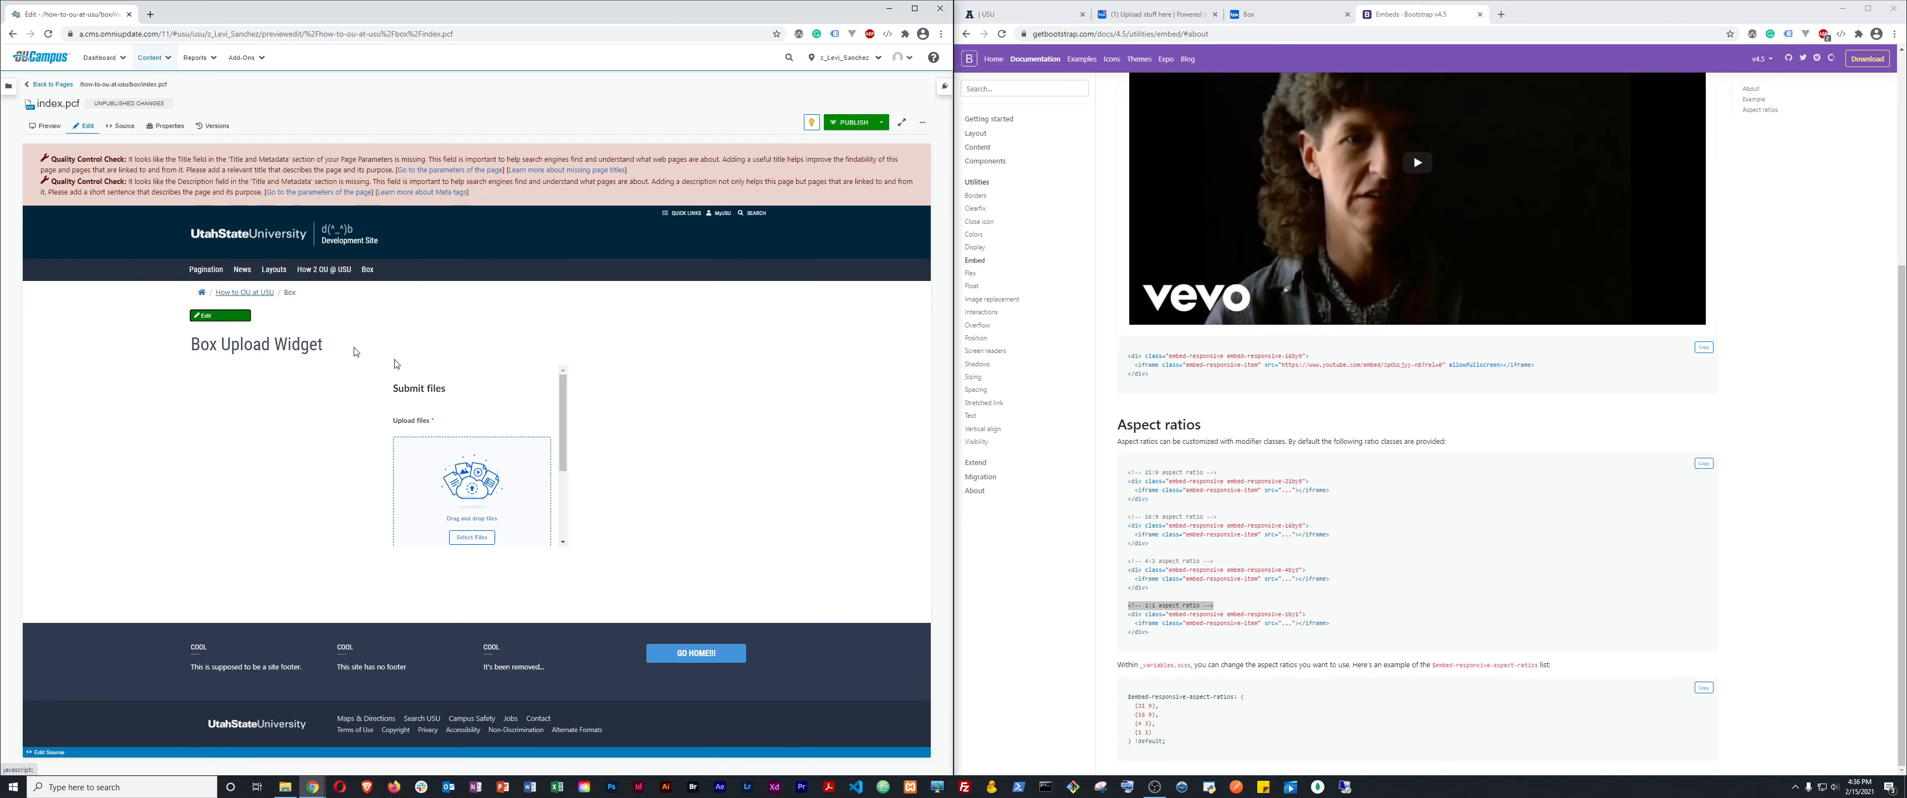
Open the page content's source code and examine the iframe component's code in the middle col-lg-4 column.
left_click(237, 319)
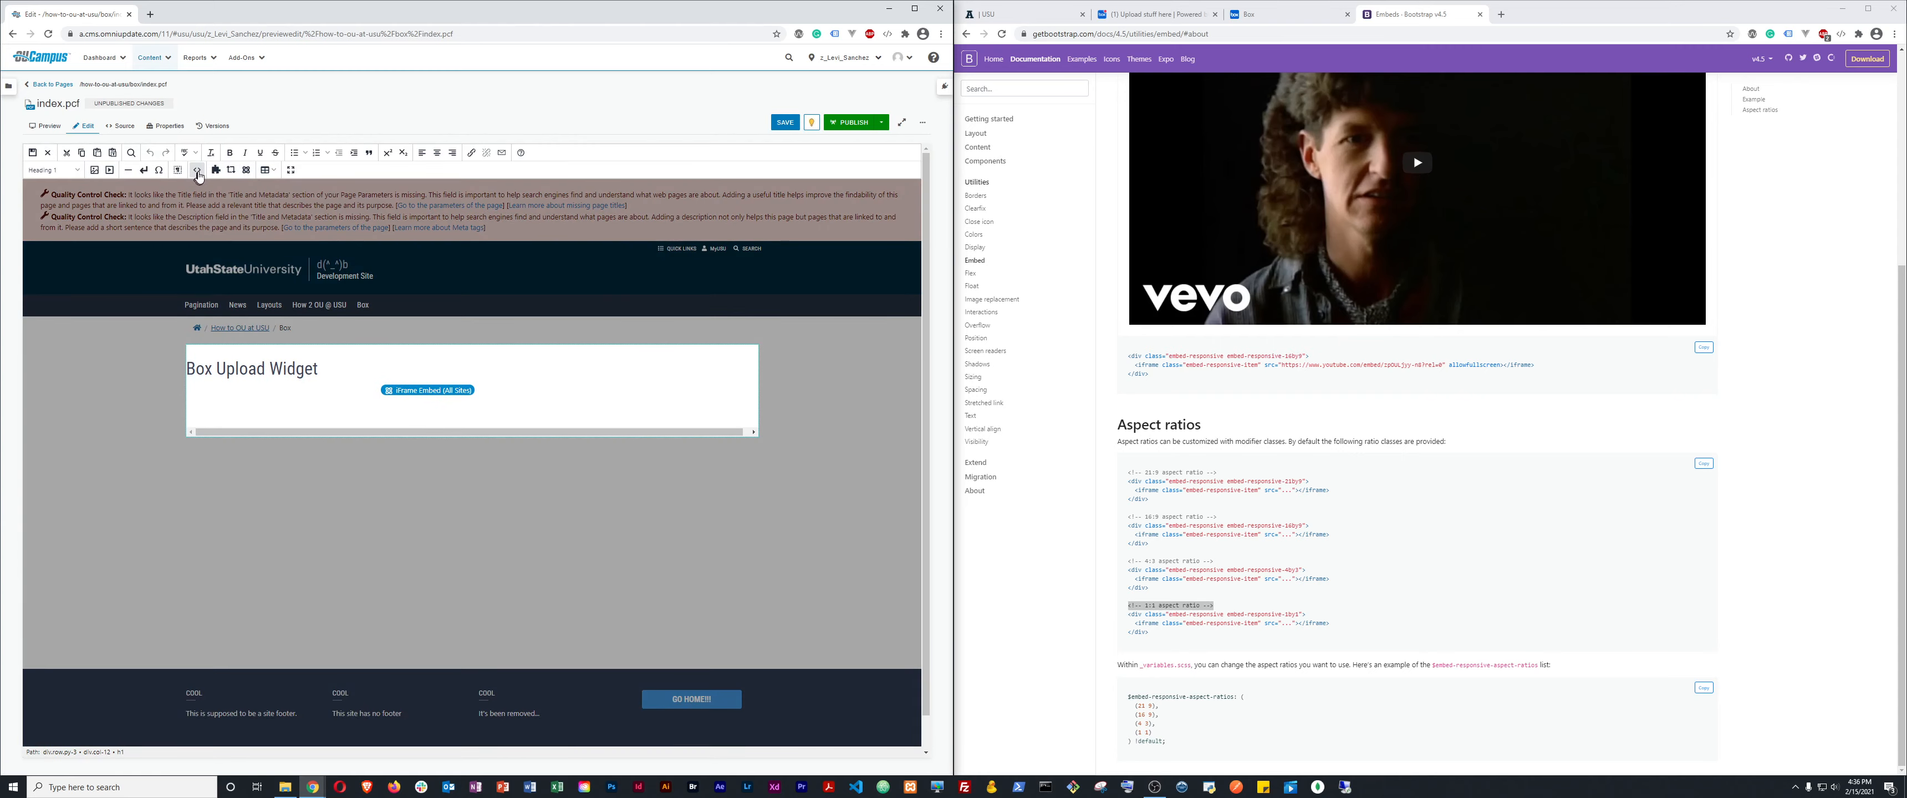
left_click(197, 172)
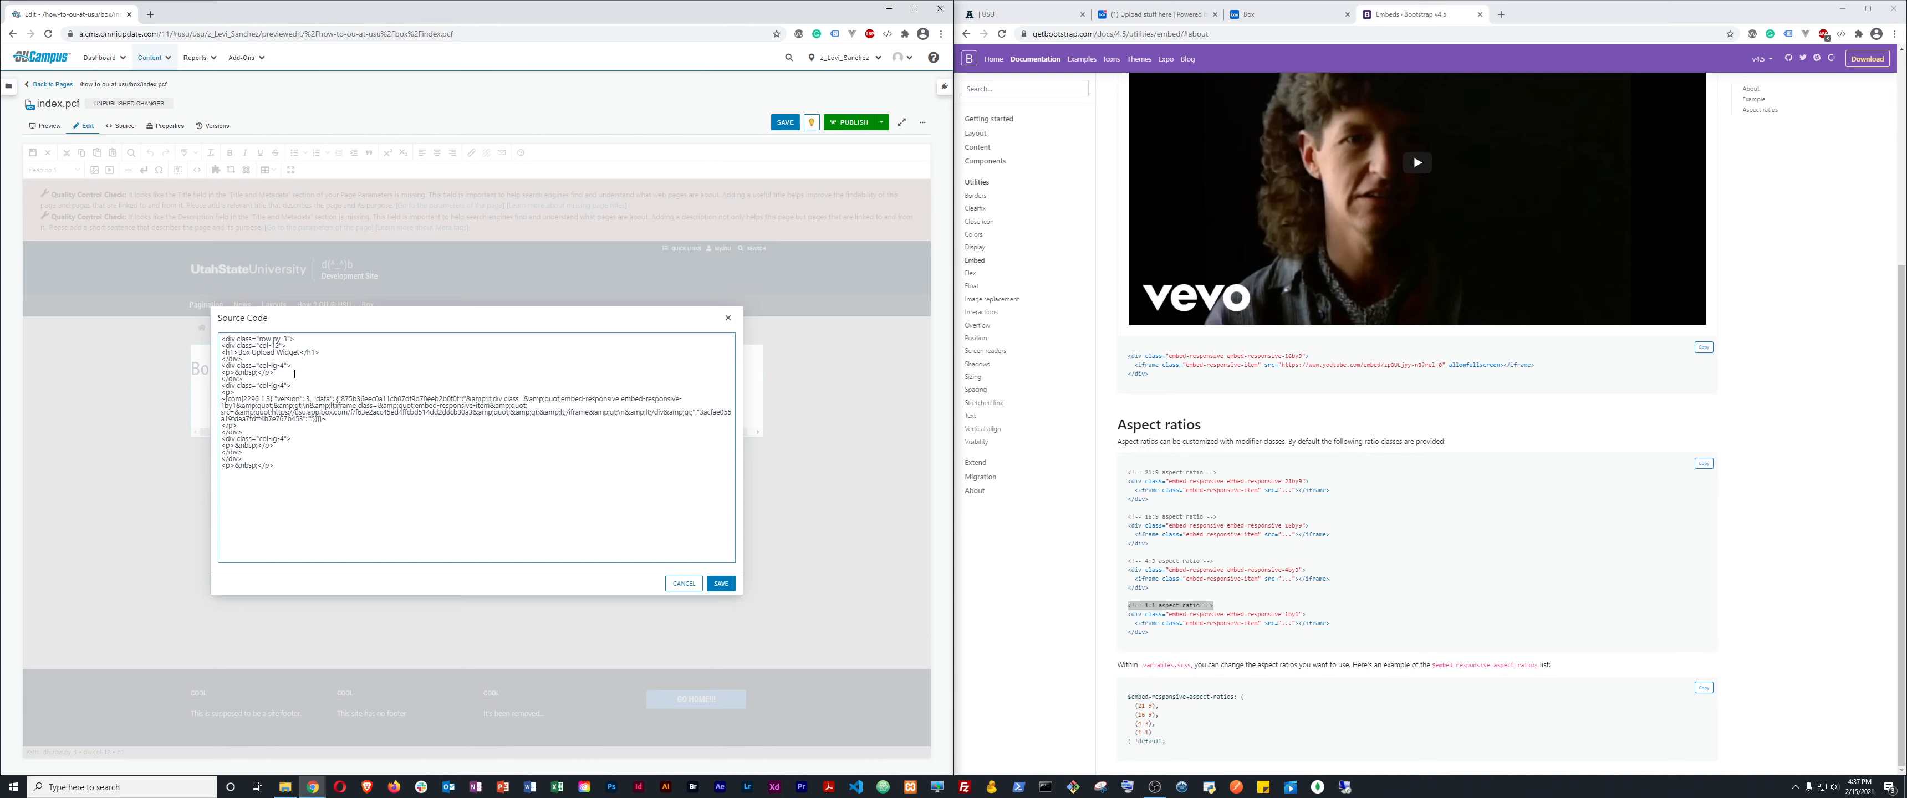
key("shift+Down")
key("shift+Down")
key("shift+Down")
key("shift+Down")
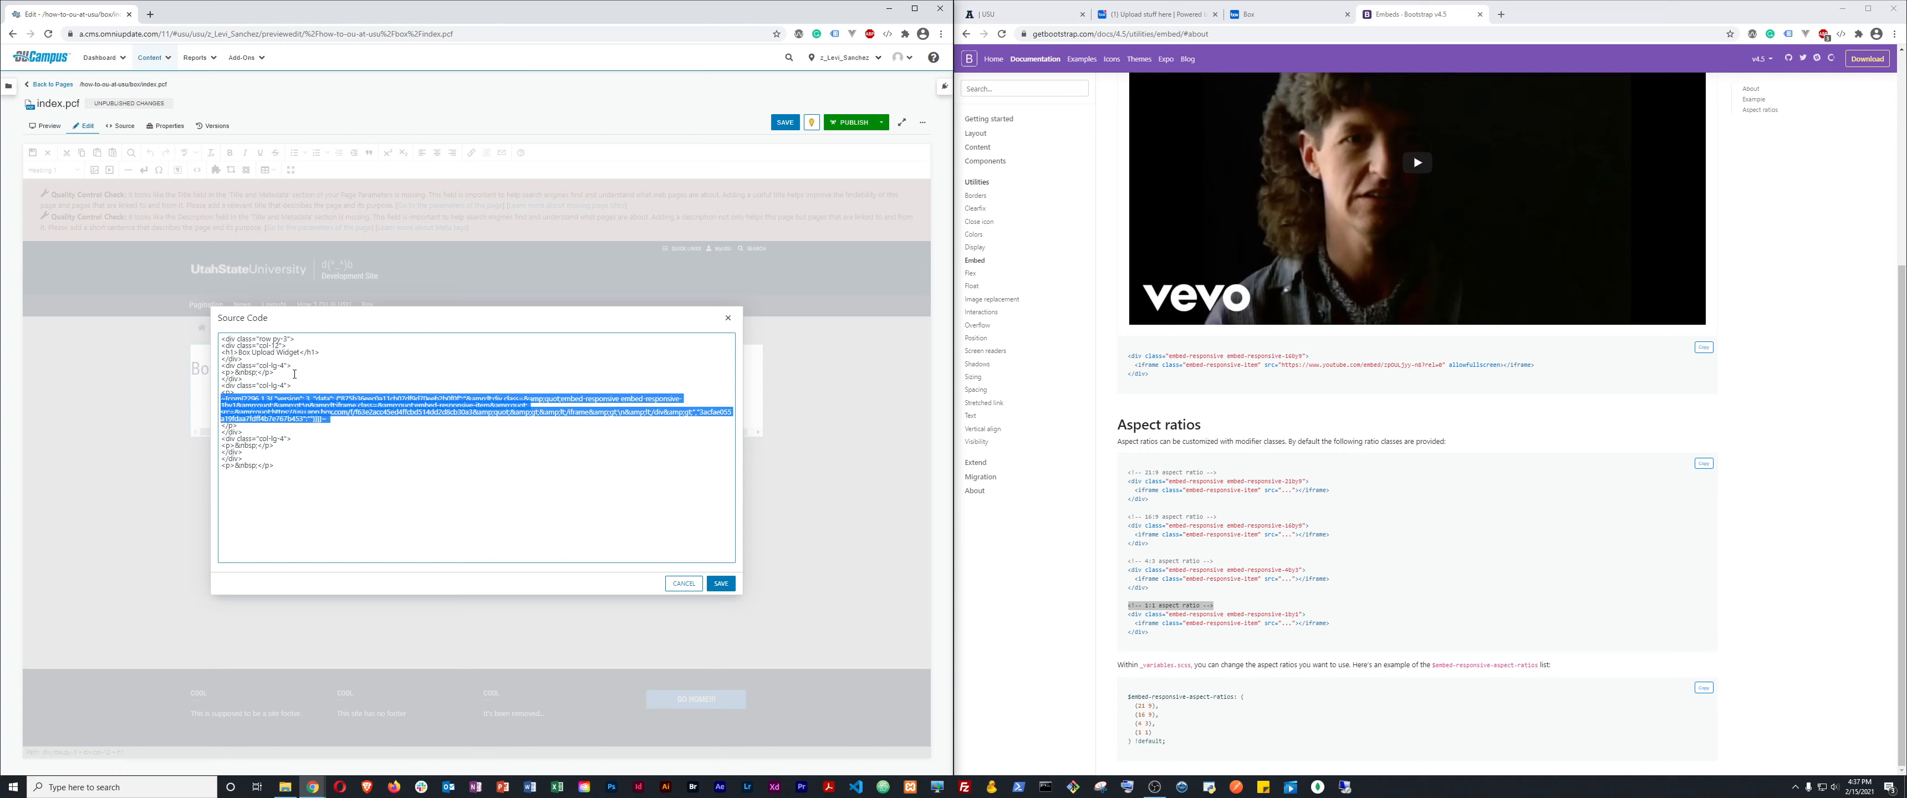
key("Up")
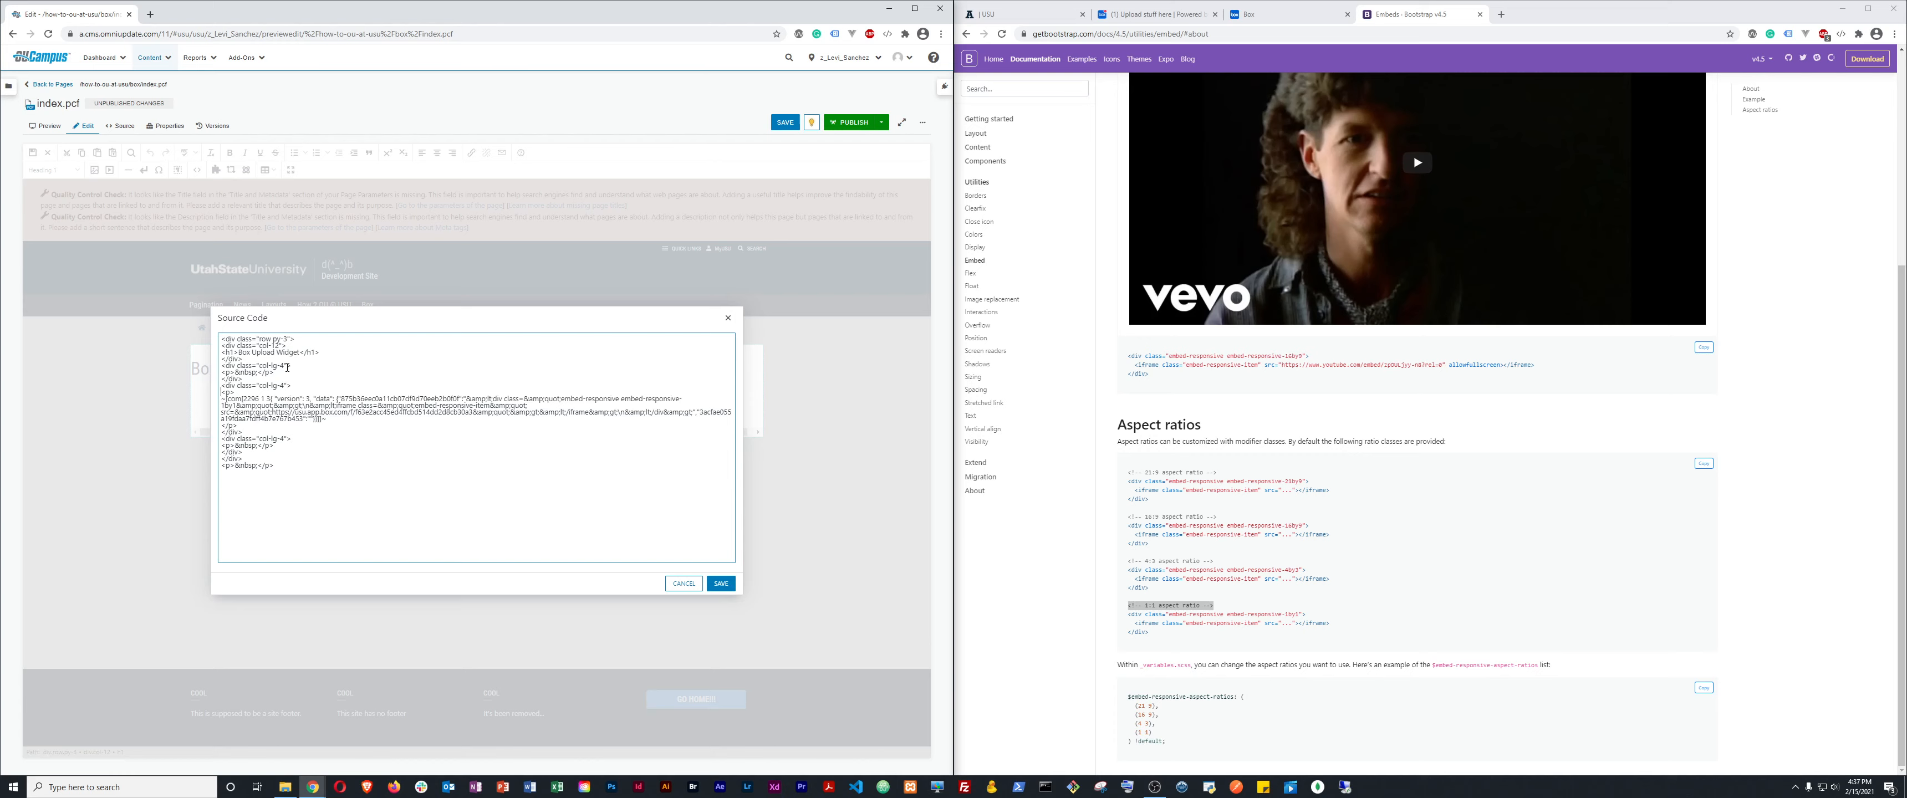
Delete the empty first col-lg-4 column from the source code, apply the change, show the block outlines and save the page.
left_click_drag(291, 365, 226, 378)
double_click(231, 366)
left_click_drag(259, 366, 289, 366)
left_click(303, 371)
key("shift+Up")
key("shift+Up")
key("shift+Home")
key("Delete")
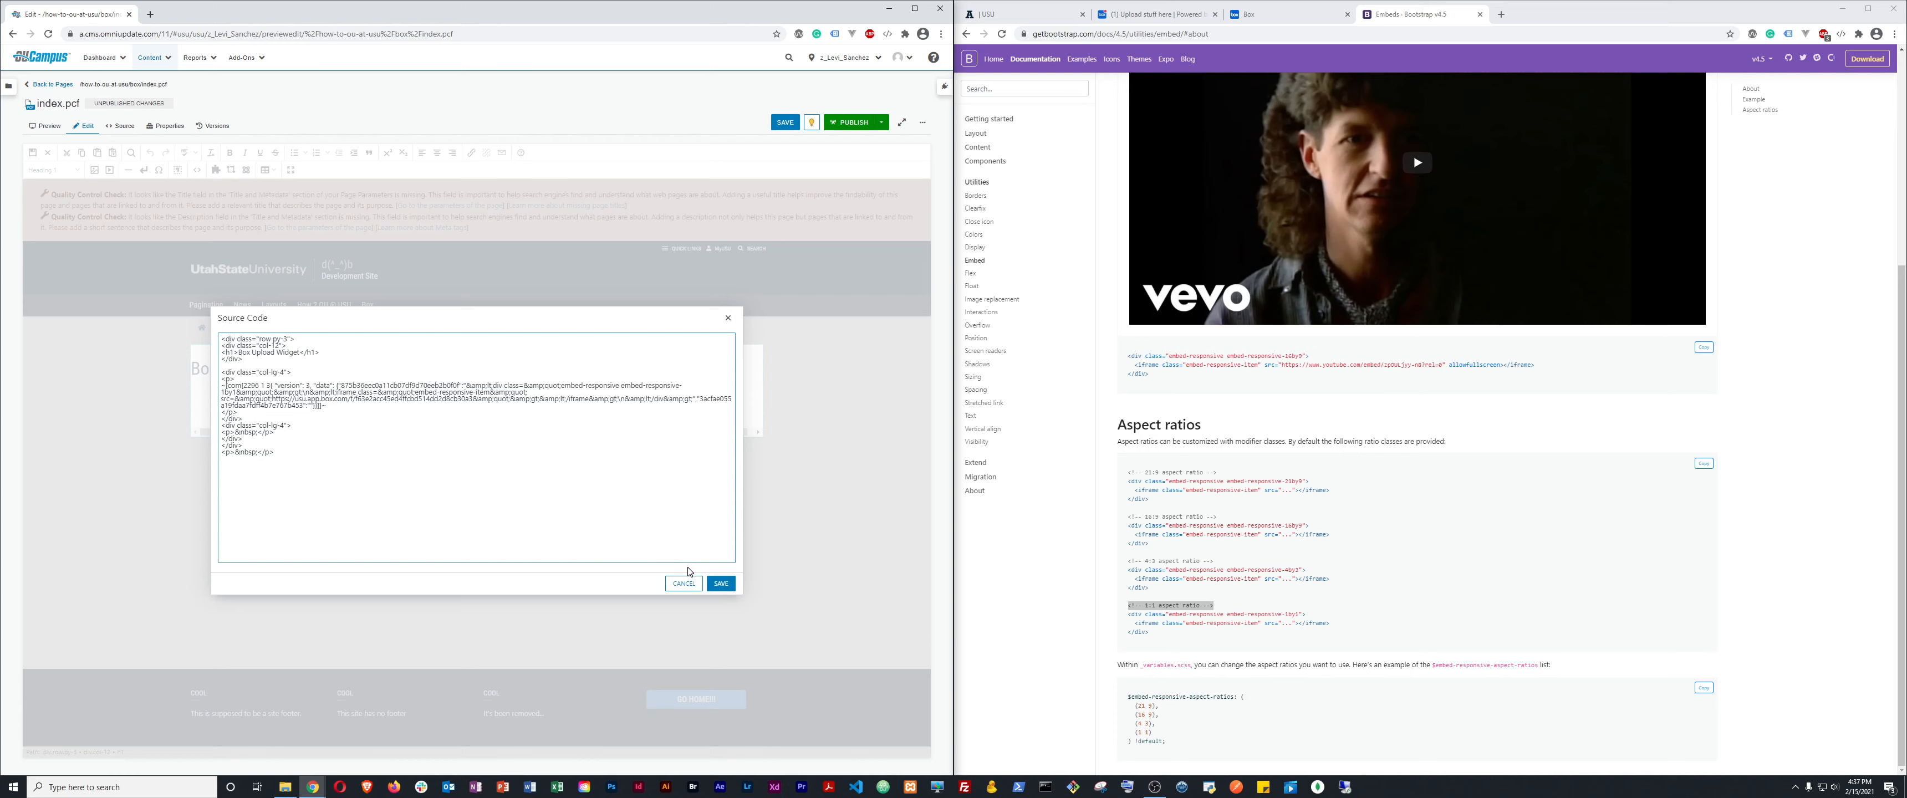
left_click(722, 584)
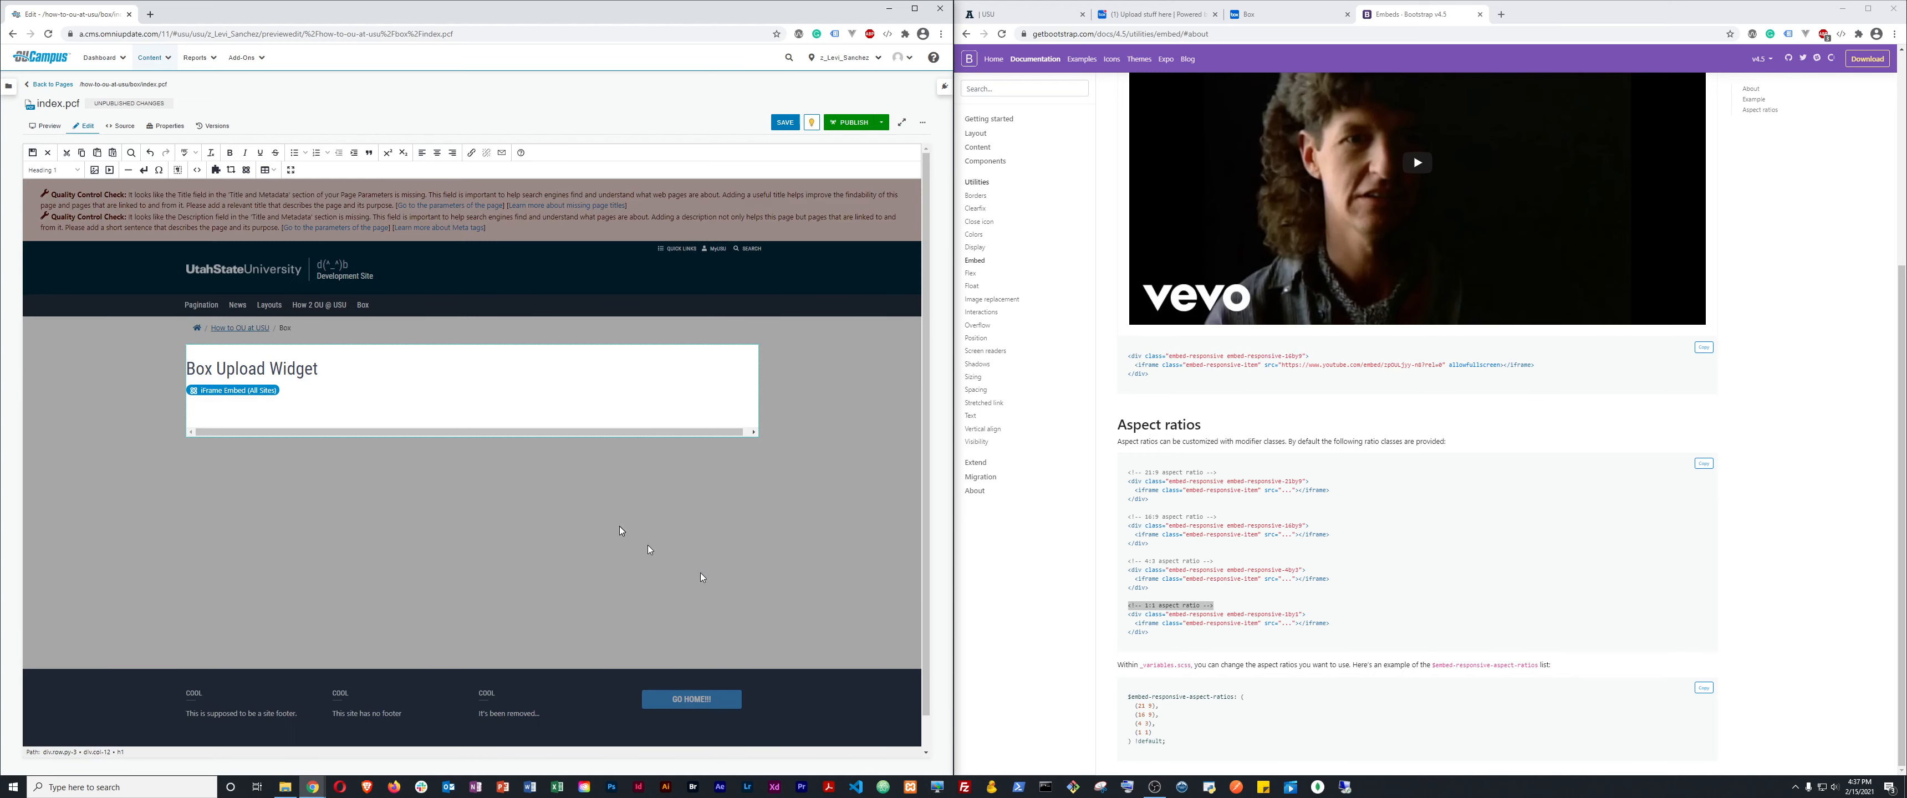
left_click(179, 170)
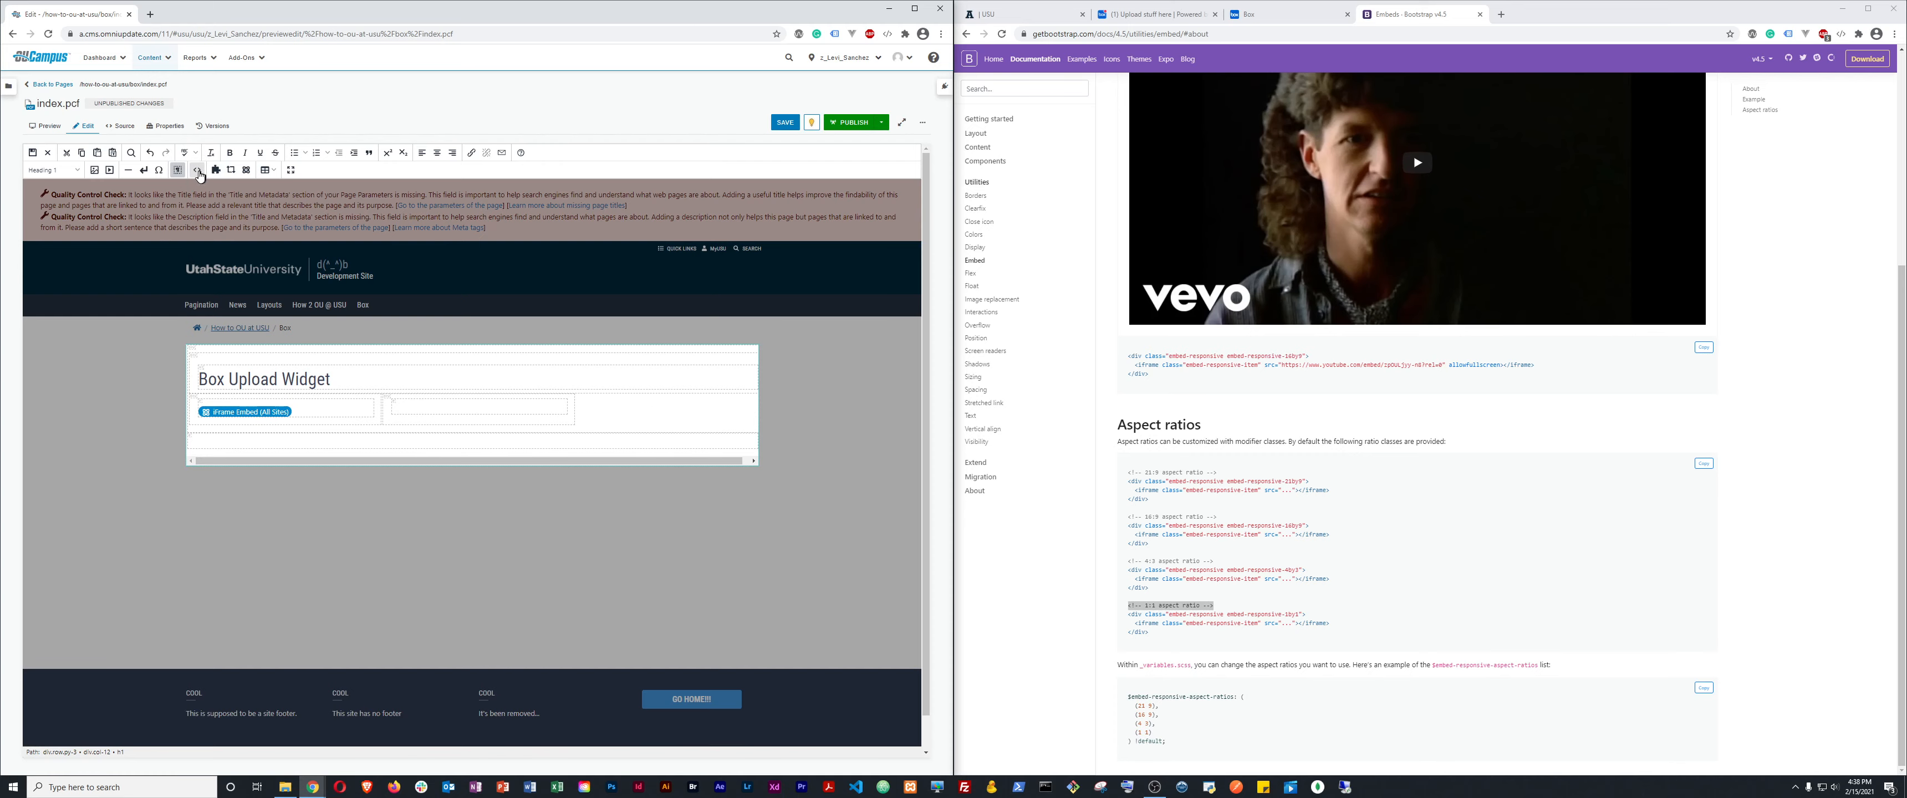
left_click(33, 152)
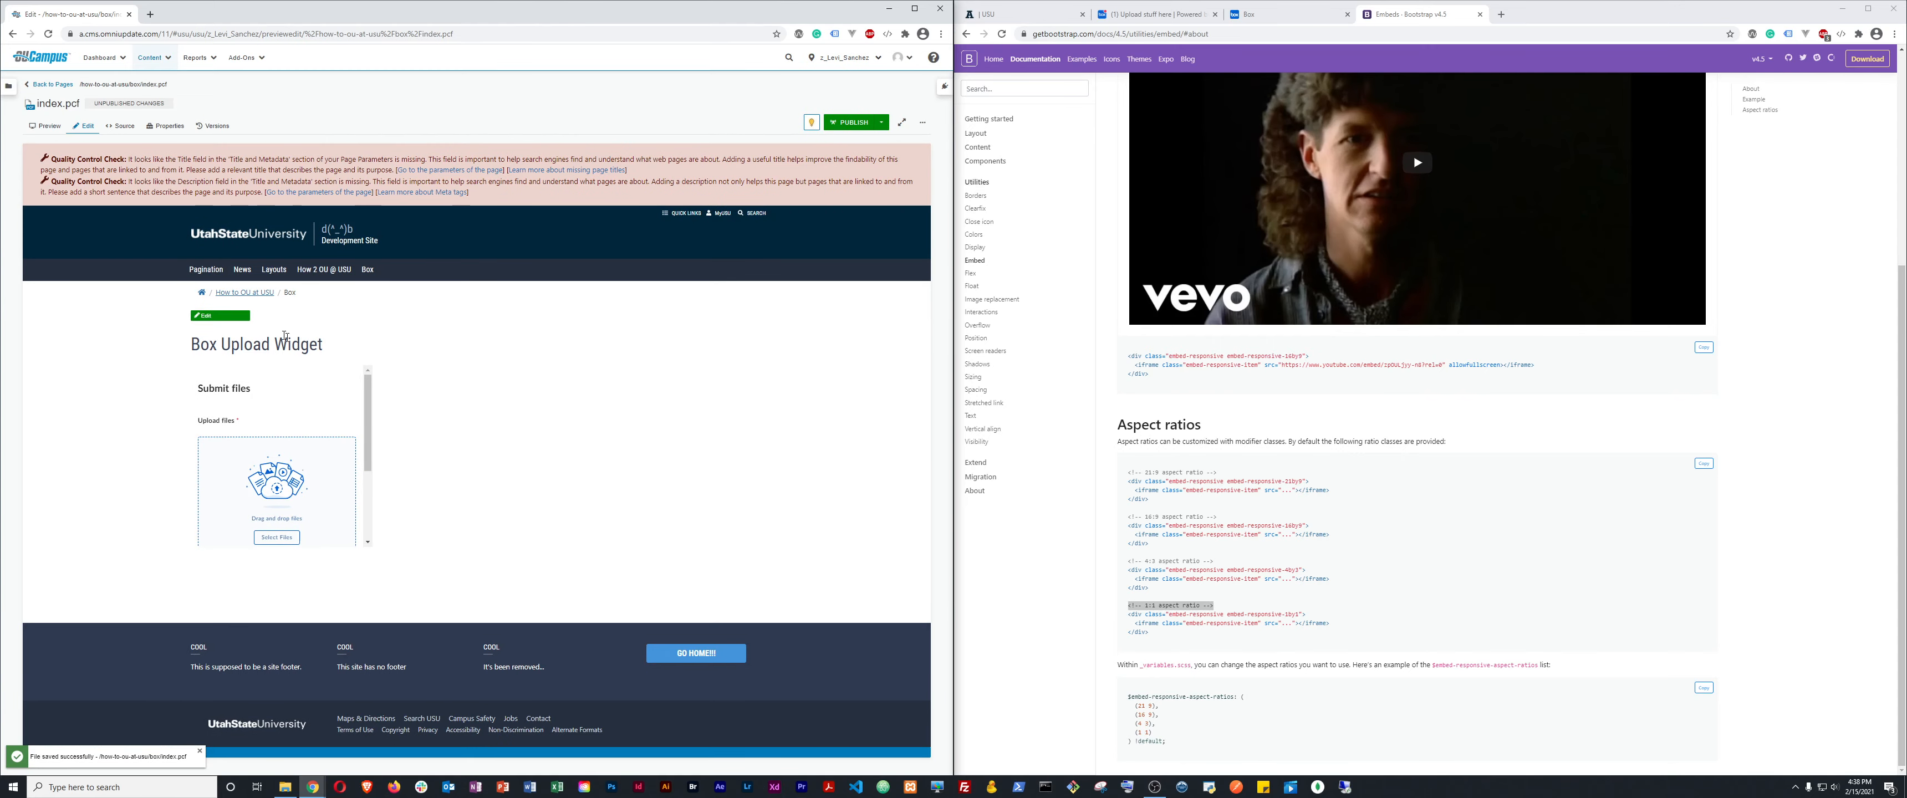
Reopen the content with block outlines shown and examine the iframe column's div in the source code.
left_click(221, 316)
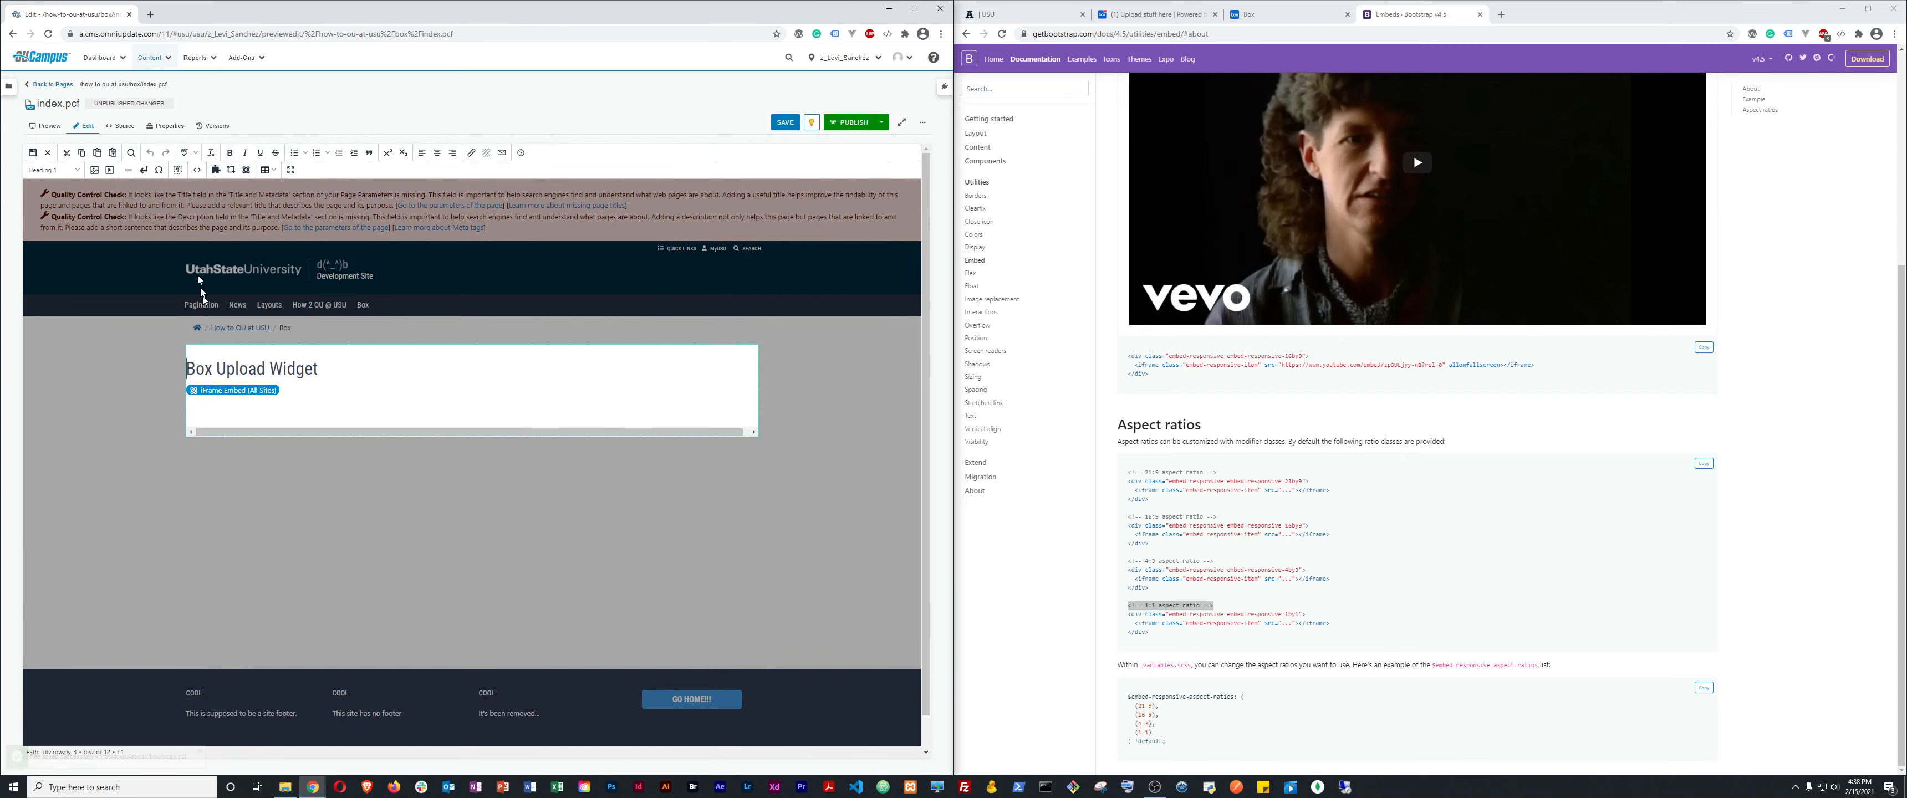
left_click(178, 172)
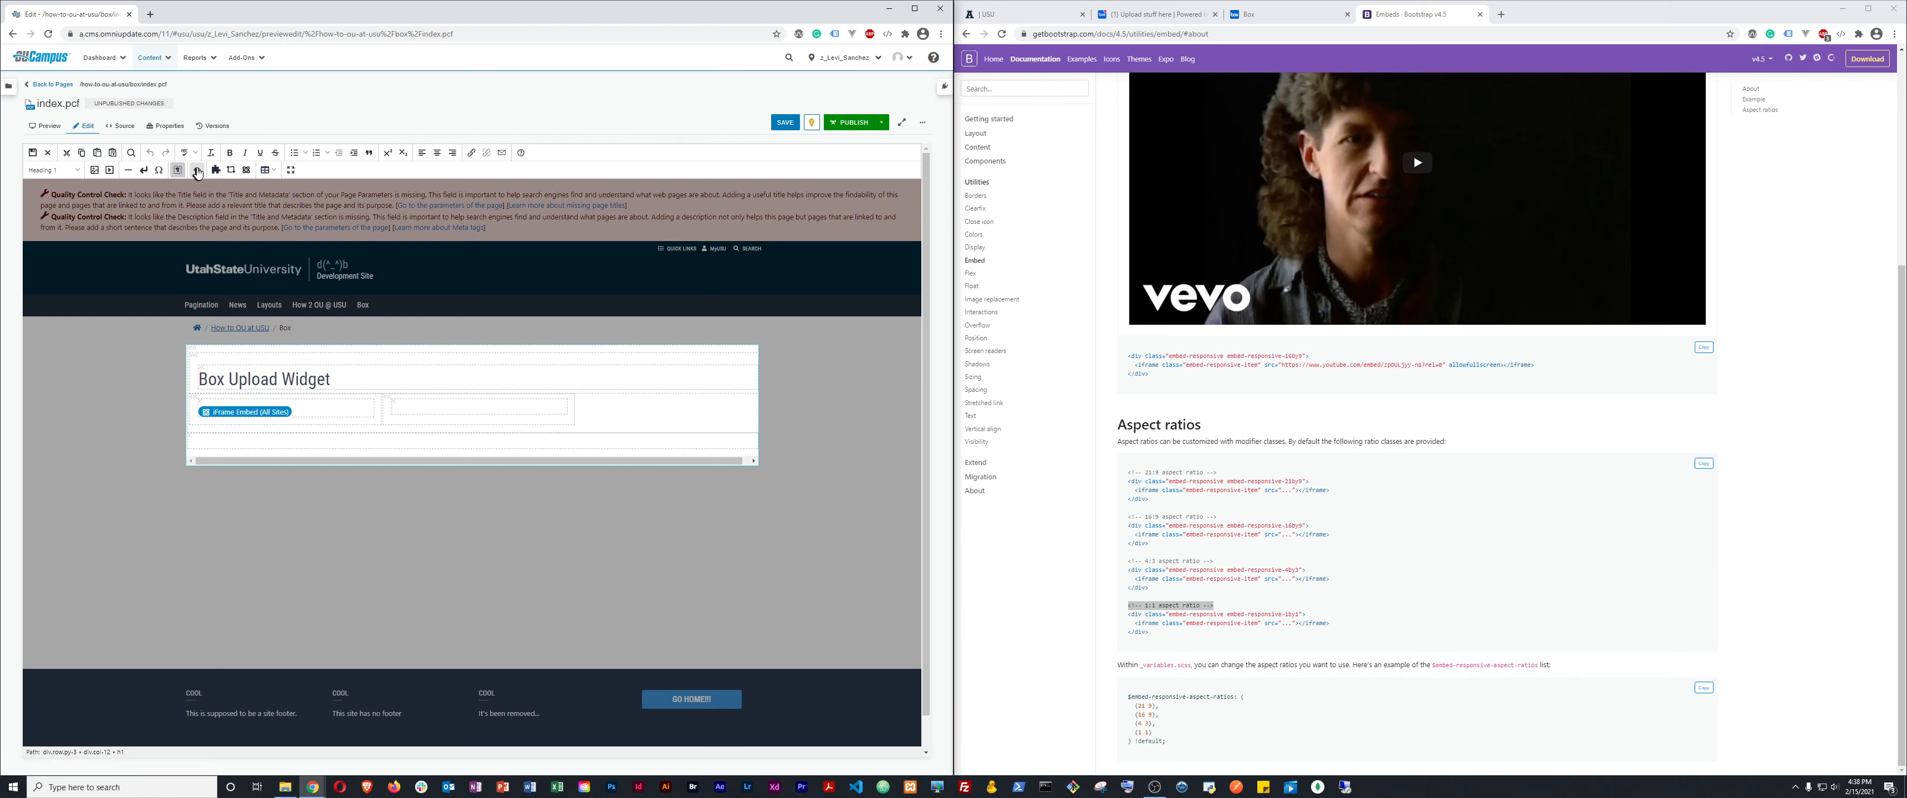
left_click(198, 172)
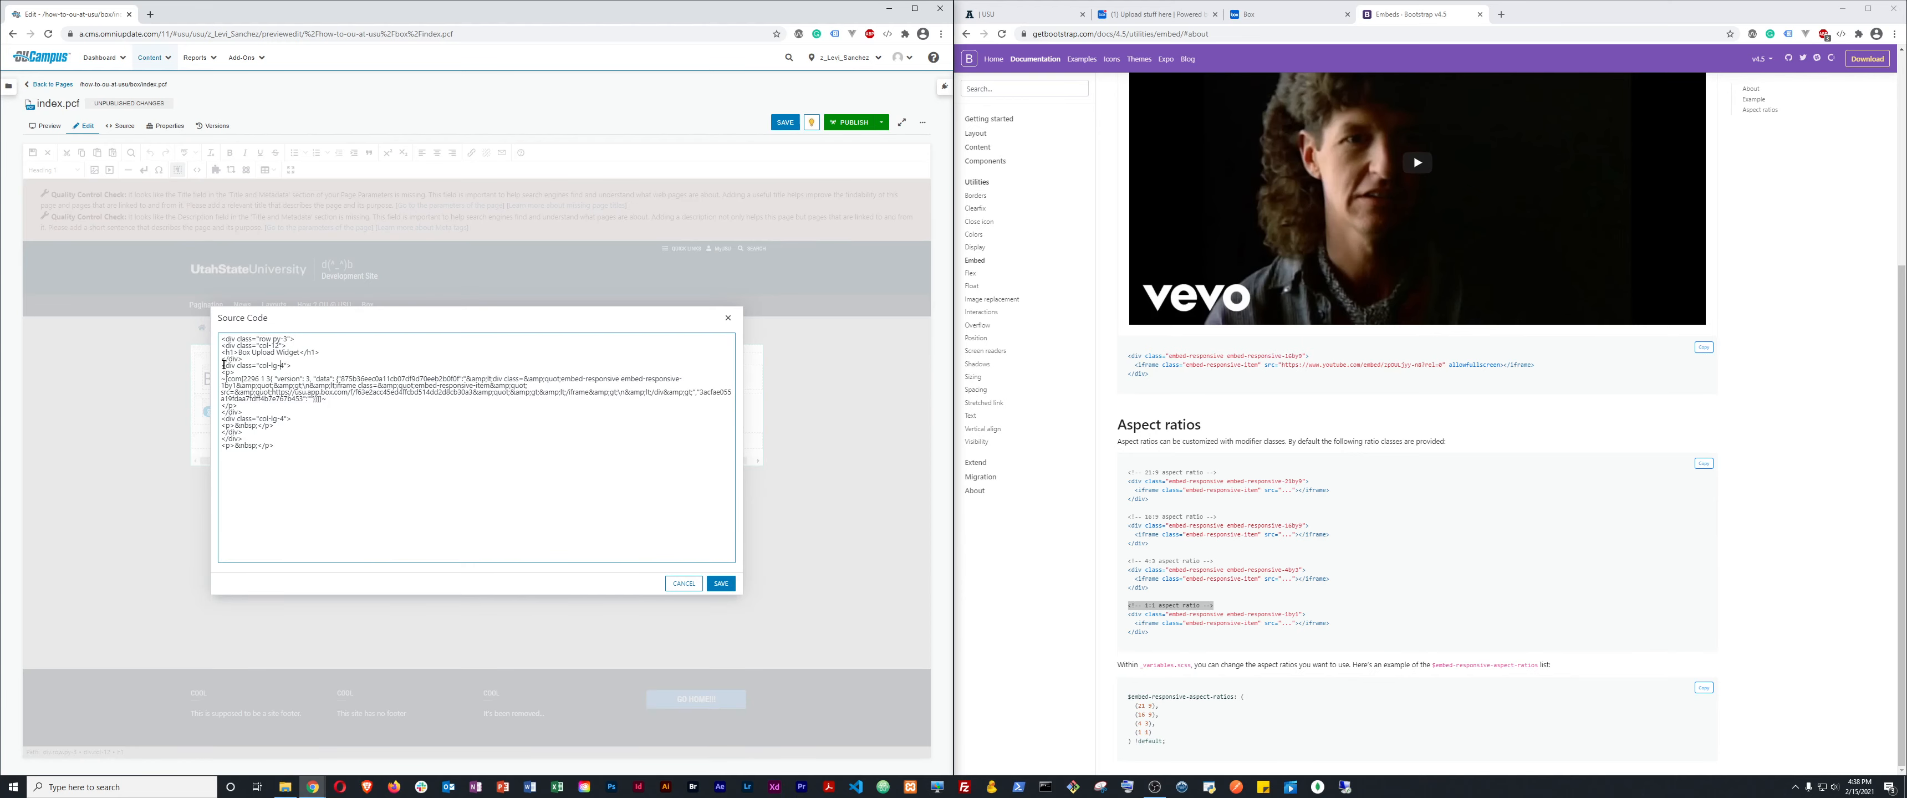
left_click_drag(223, 365, 238, 364)
left_click(280, 366)
left_click(285, 366)
key("Left")
key("Left")
key("Left")
key("shift+Down")
key("shift+Down")
key("shift+Down")
key("Up")
Change the iframe column's class to col-lg-6 in the source code.
key("shift+Right")
key("shift+Right")
key("shift+Right")
key("shift+Right")
key("shift+End")
key("Delete")
key("ctrl+shift+Right")
key("ctrl+shift+Right")
key("ctrl+shift+Right")
key("ctrl+shift+Left")
Delete the empty last col-lg-4 column from the source code, then save the source and the page.
key("Down")
key("Down")
key("shift+Right")
key("End")
key("shift+Up")
key("shift+Up")
key("shift+Home")
key("Delete")
left_click(718, 585)
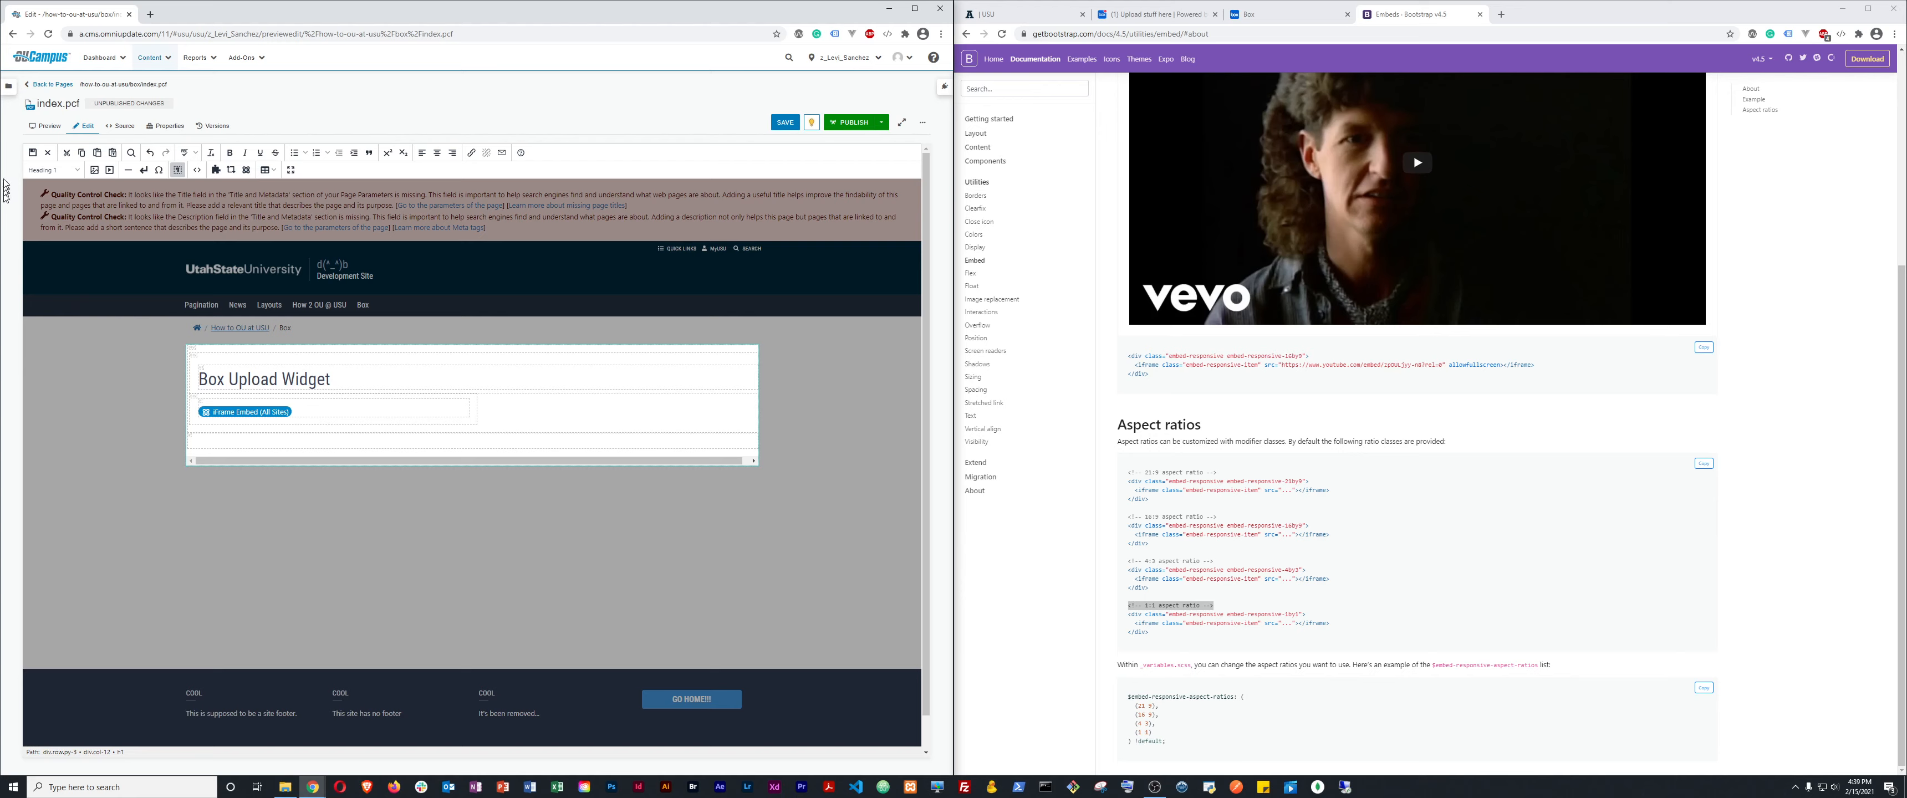
left_click(40, 154)
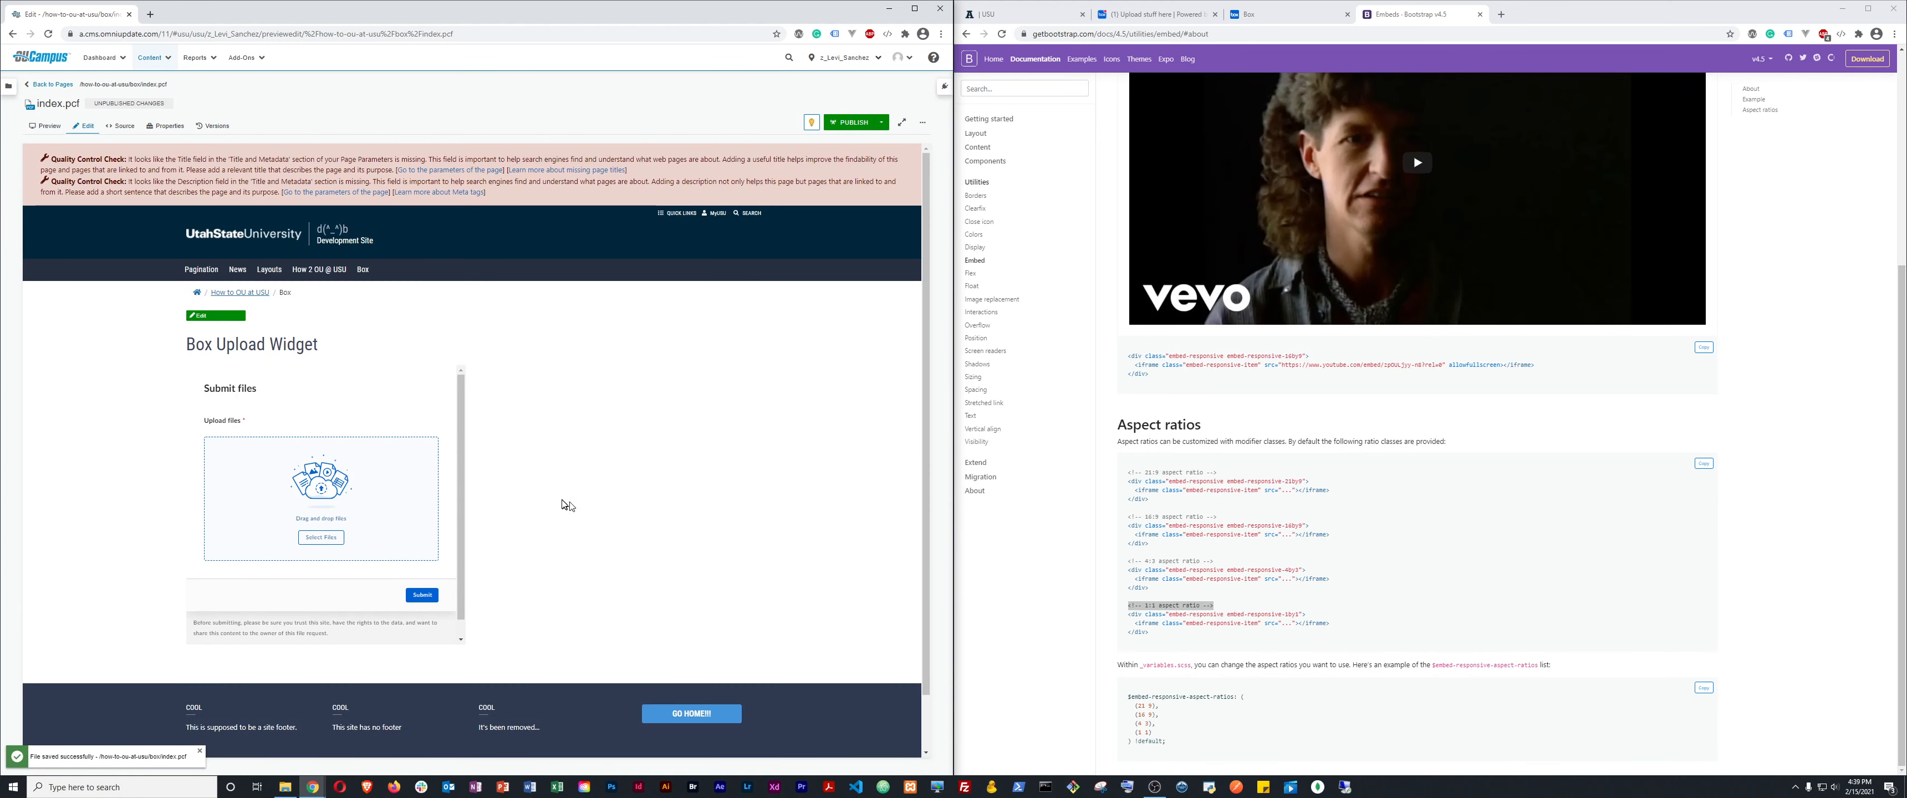
Review the form in the page preview, then inspect the iFrame Embed component's code without changing it.
scroll(423, 527, "down", 1)
scroll(423, 527, "up", 1)
left_click(216, 316)
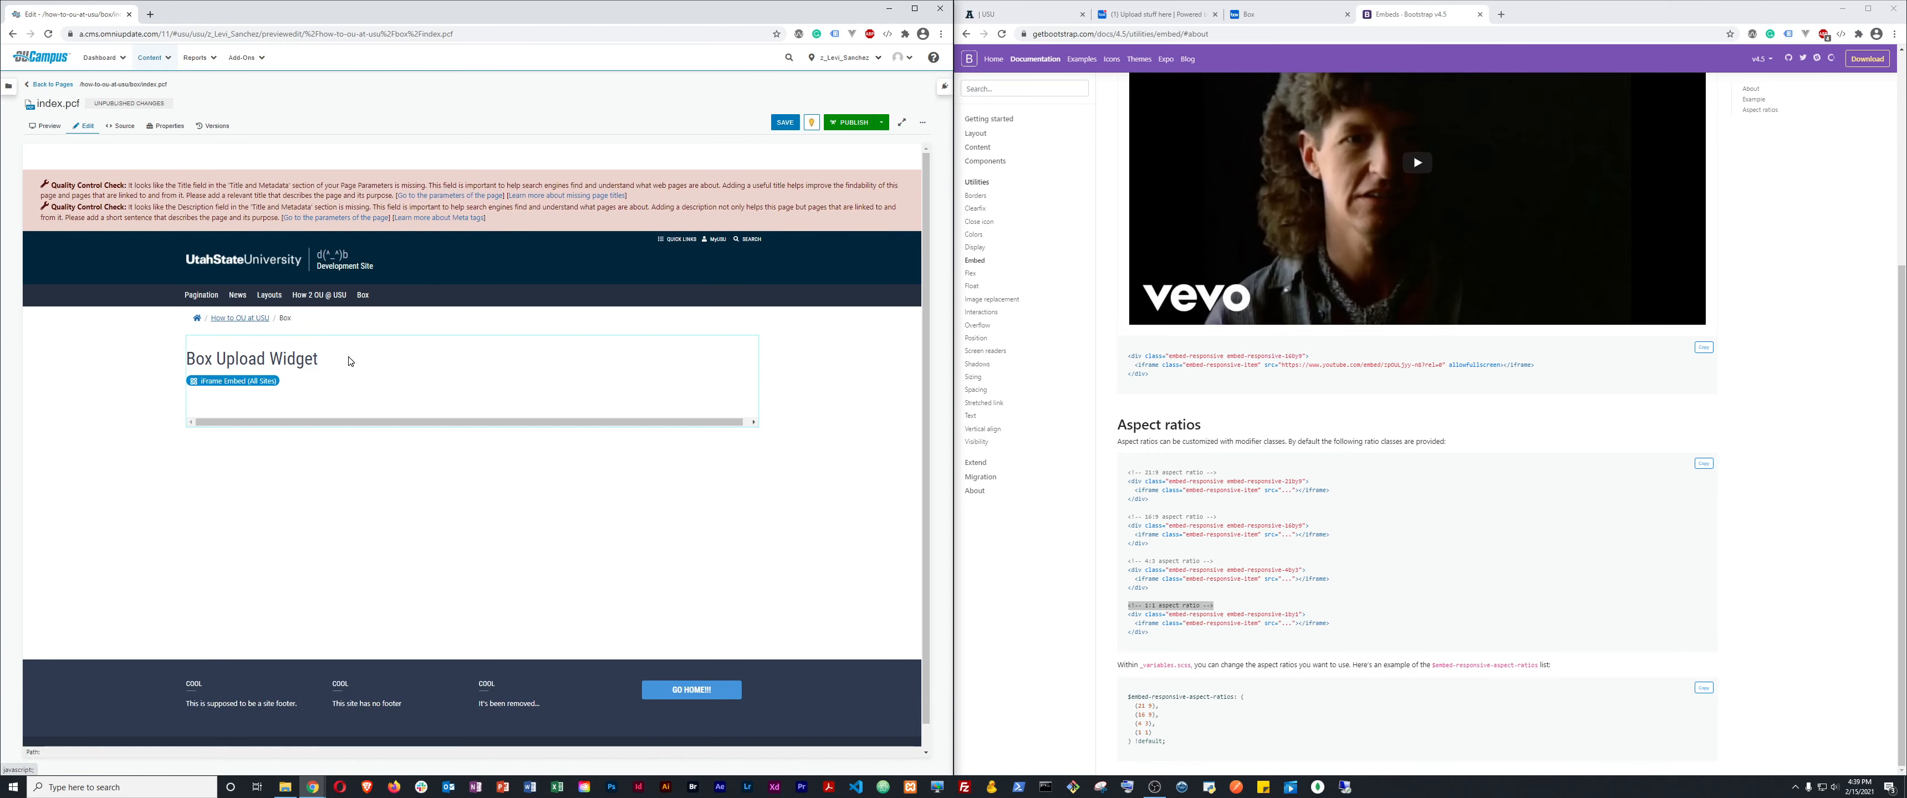
left_click(231, 392)
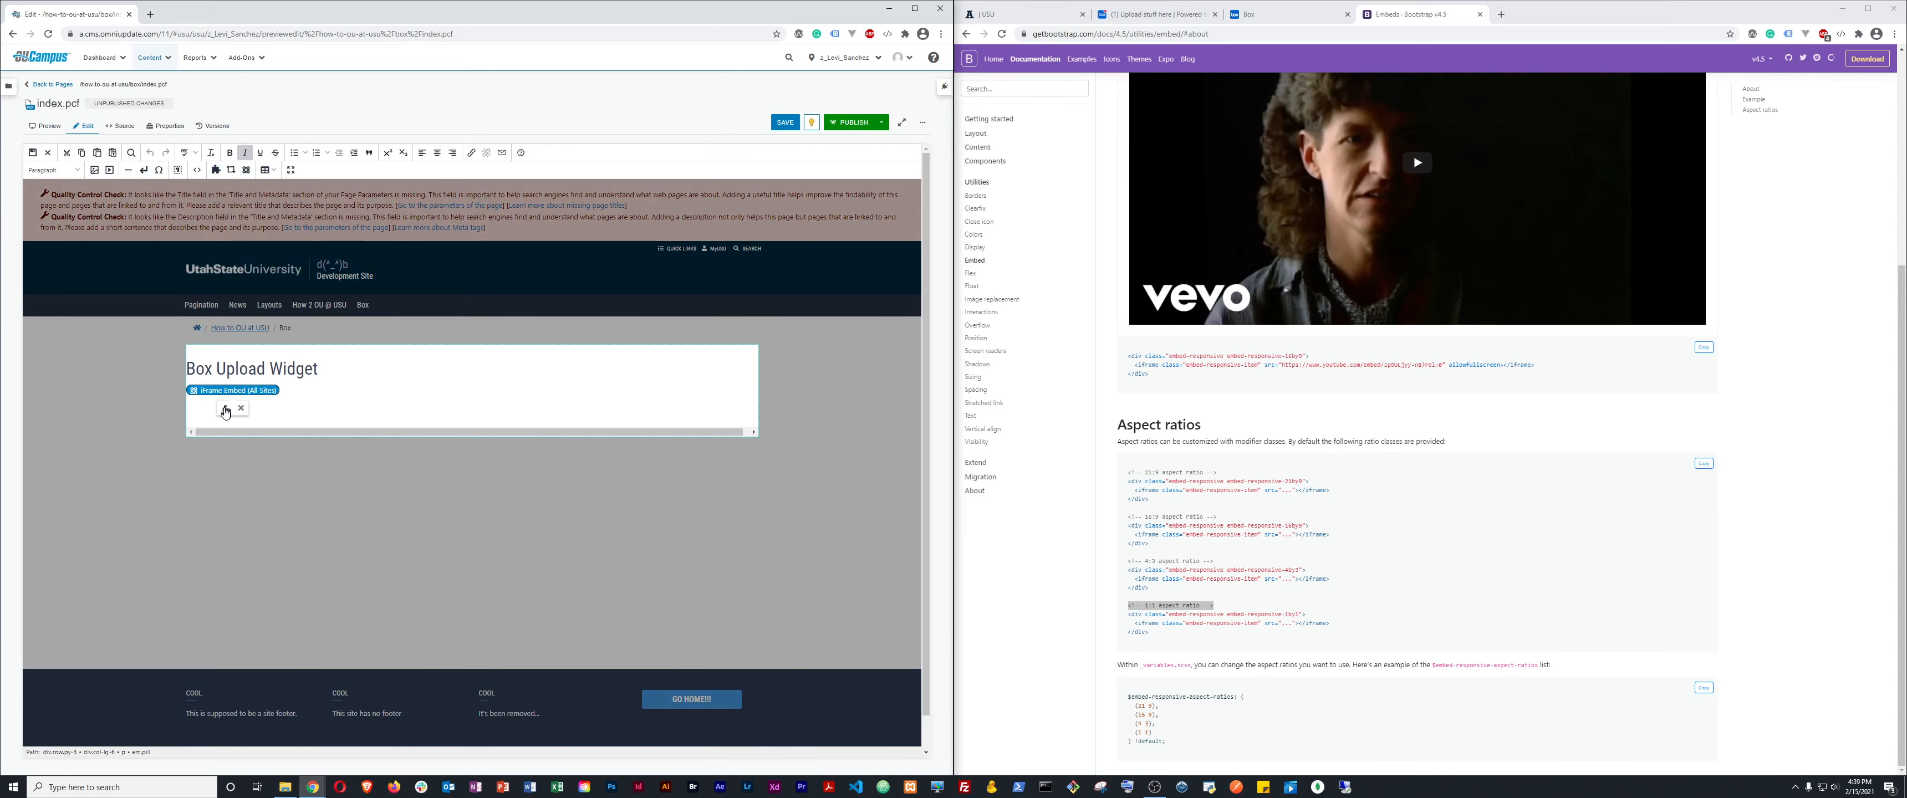
left_click(224, 408)
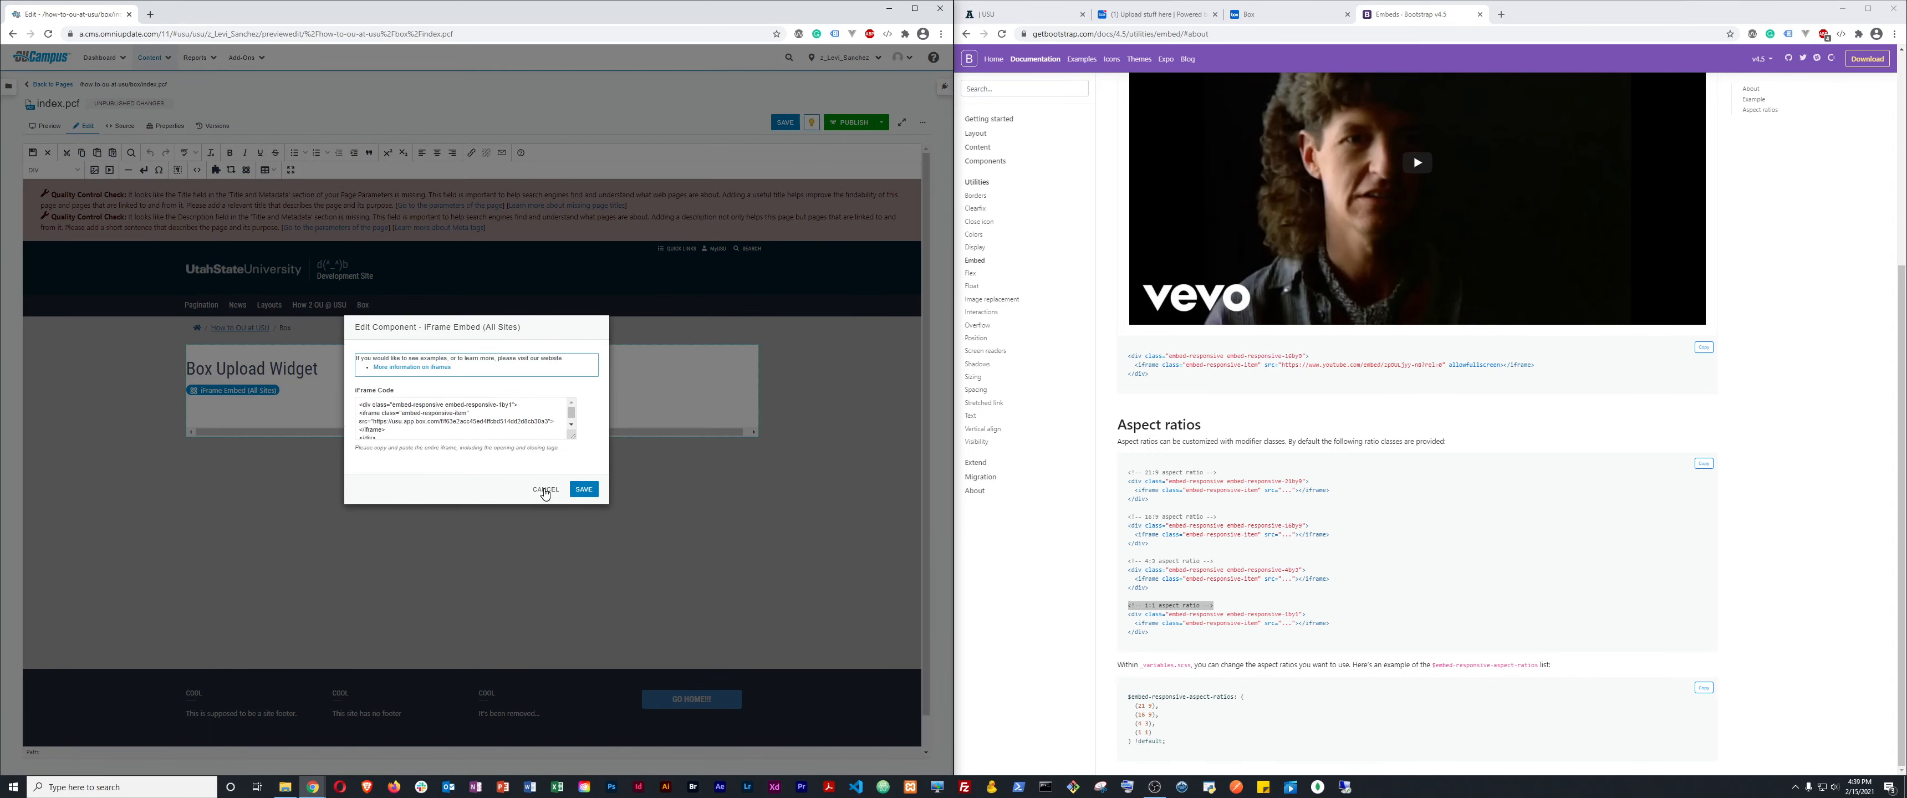
left_click(545, 490)
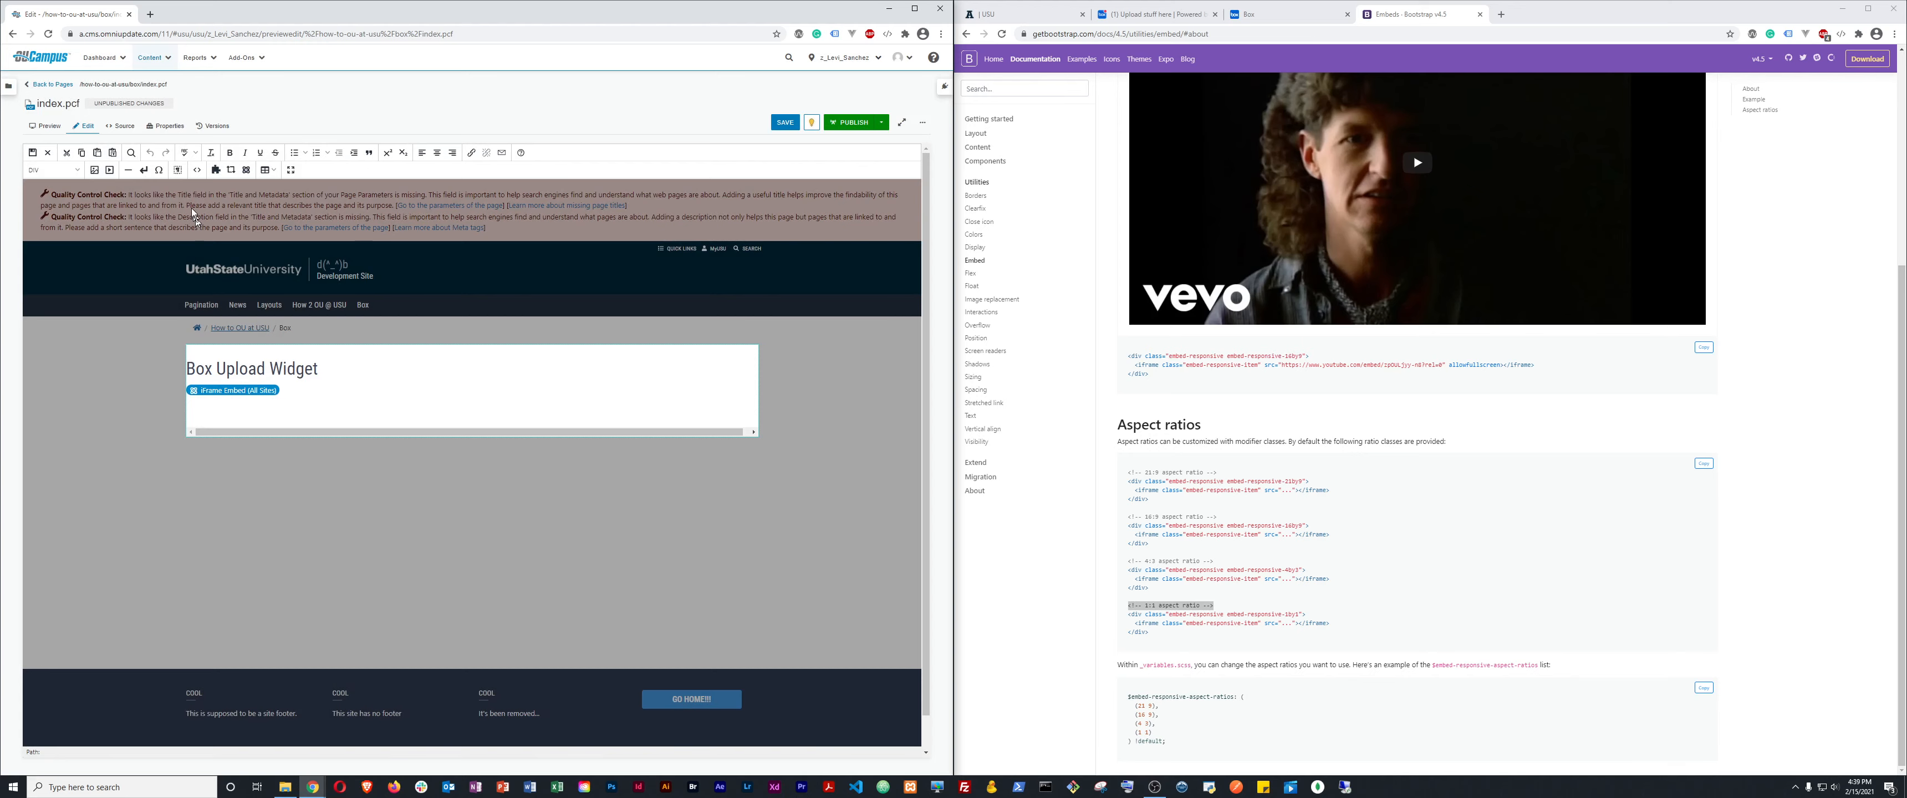
Change the iframe column's class to col-lg-8 in the source code, save the page and check the form's preview.
left_click(195, 171)
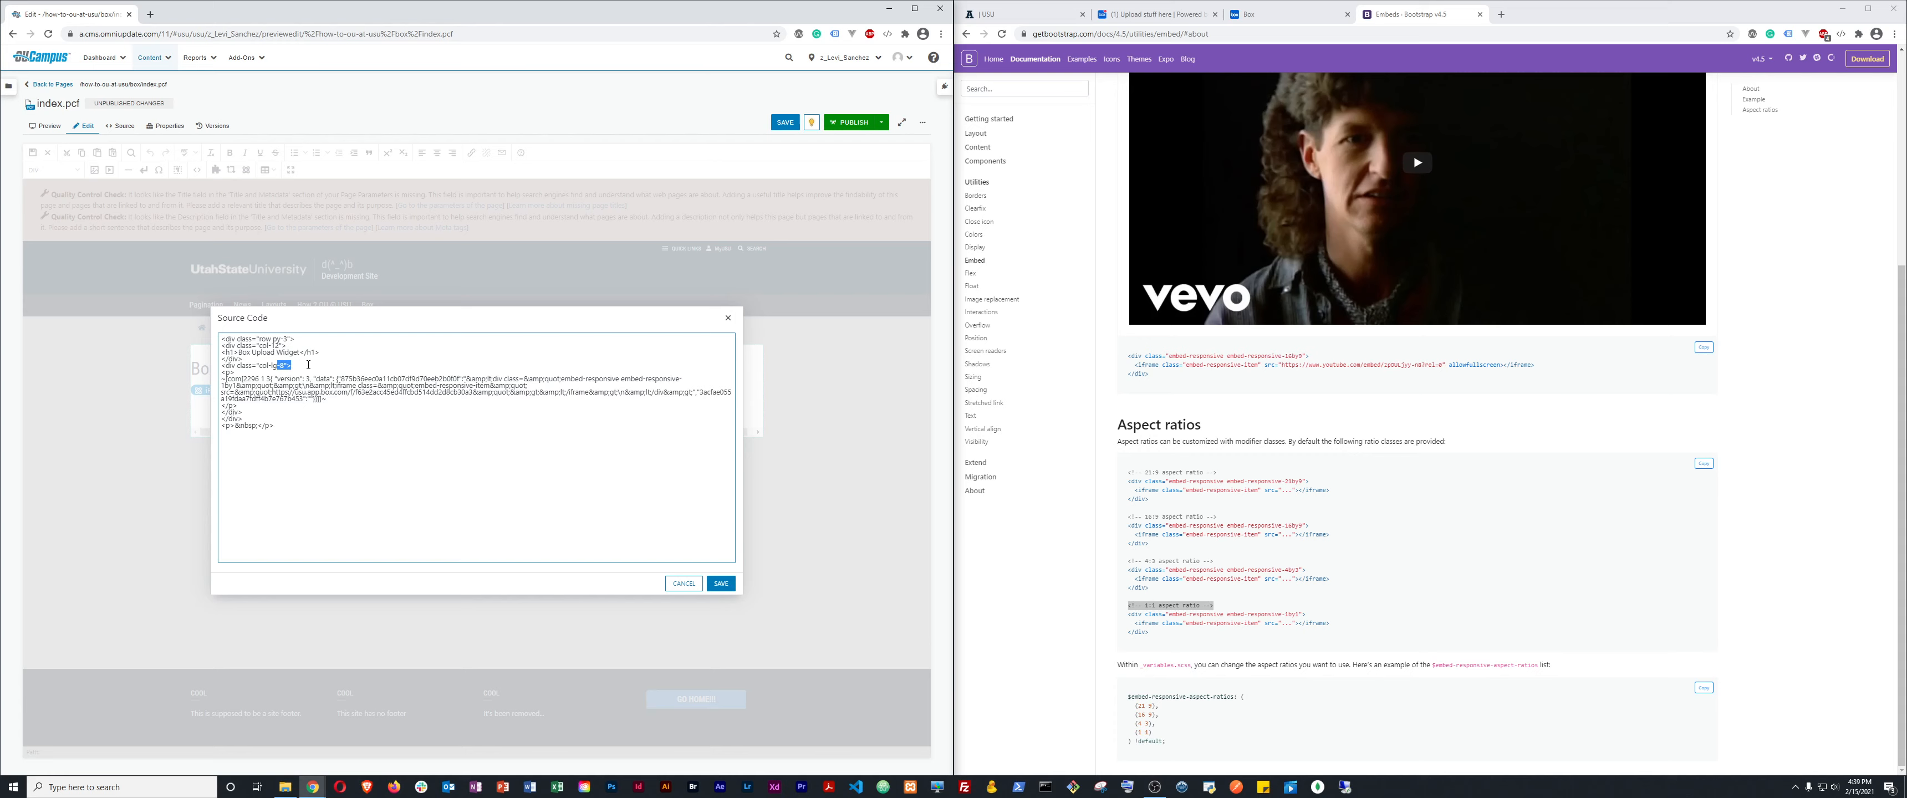
key("Left")
key("ctrl+shift+Left")
left_click(726, 585)
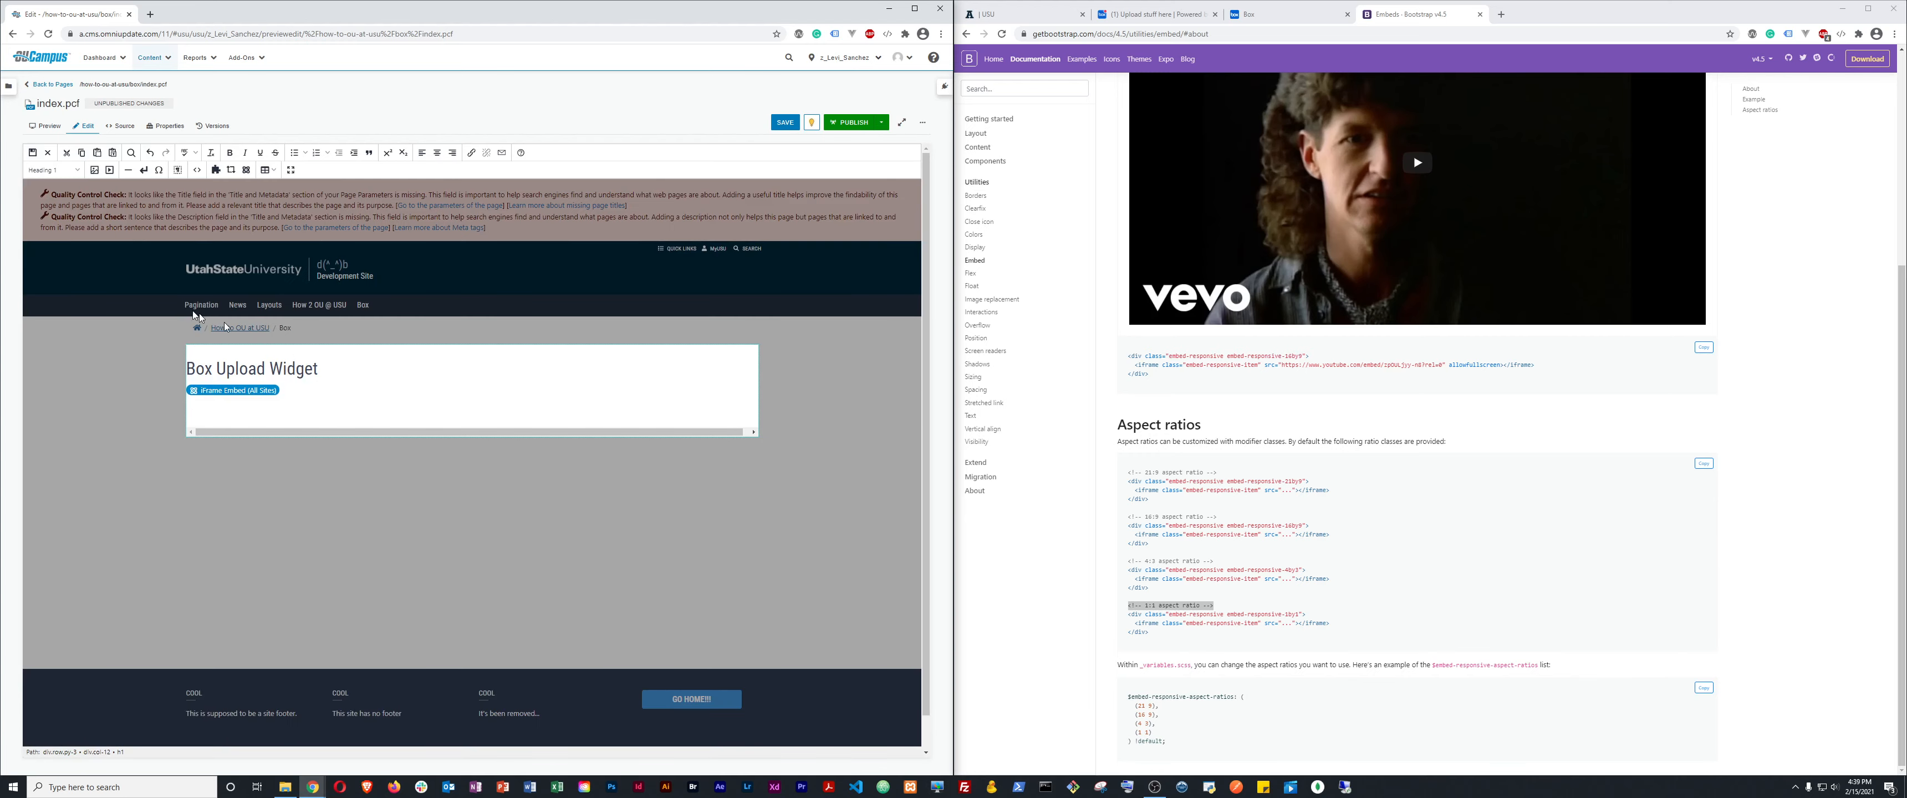
left_click(31, 153)
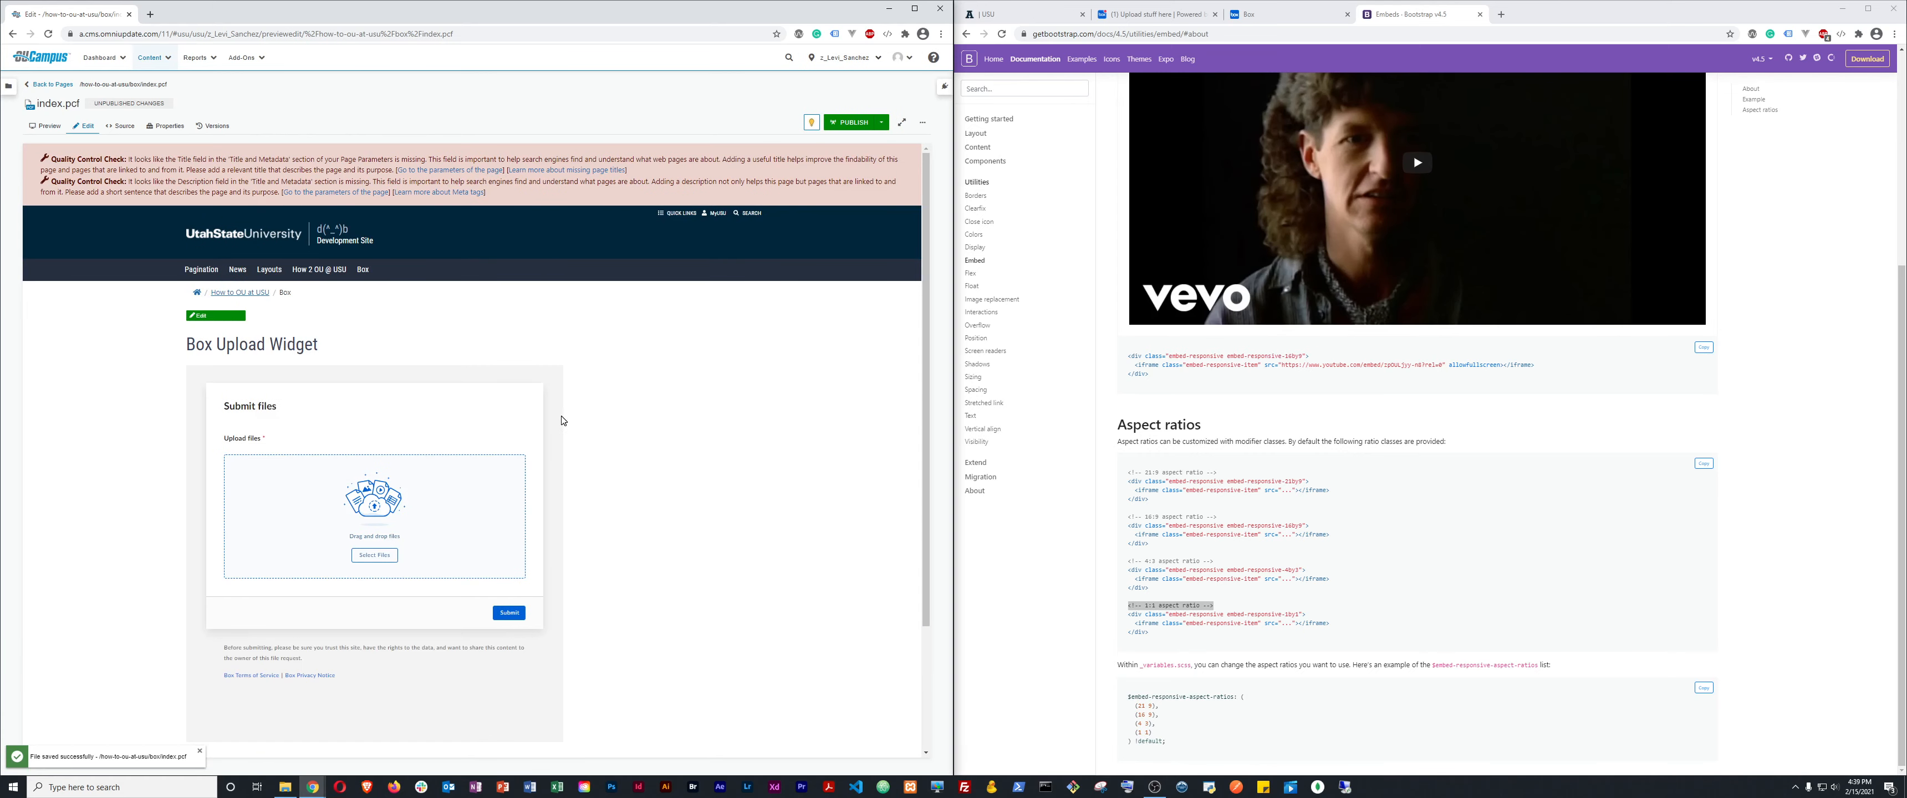
scroll(471, 548, "down", 3)
scroll(425, 523, "up", 2)
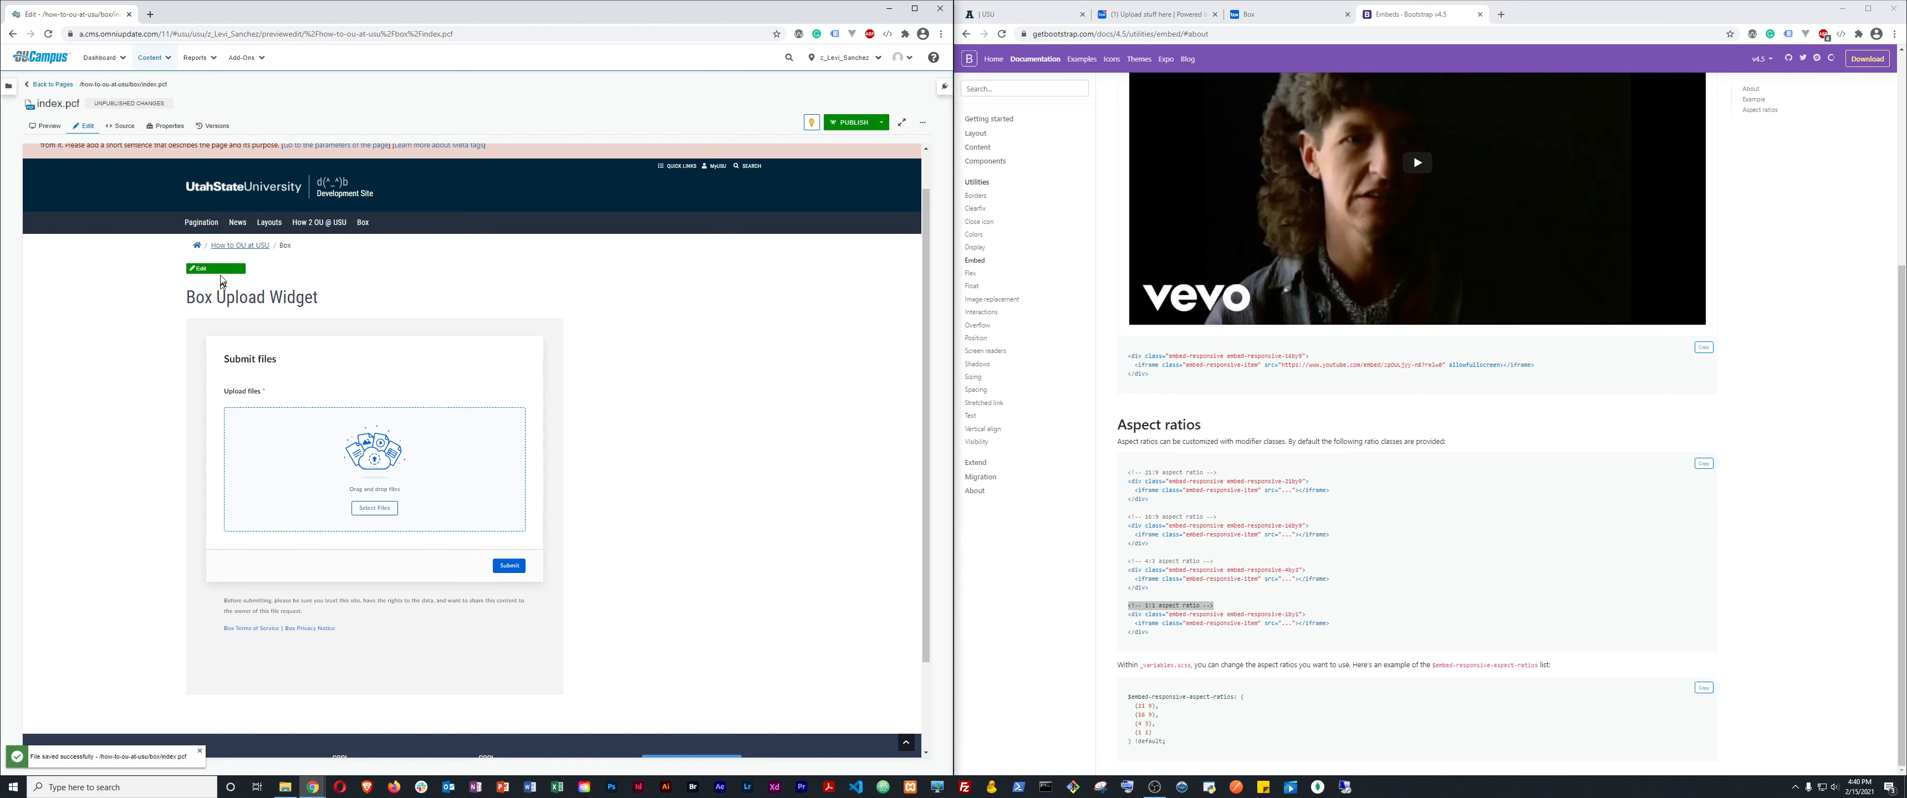
Open the page content's source code, then search the Bootstrap documentation for "offset" and open the Offsetting columns section.
left_click(221, 270)
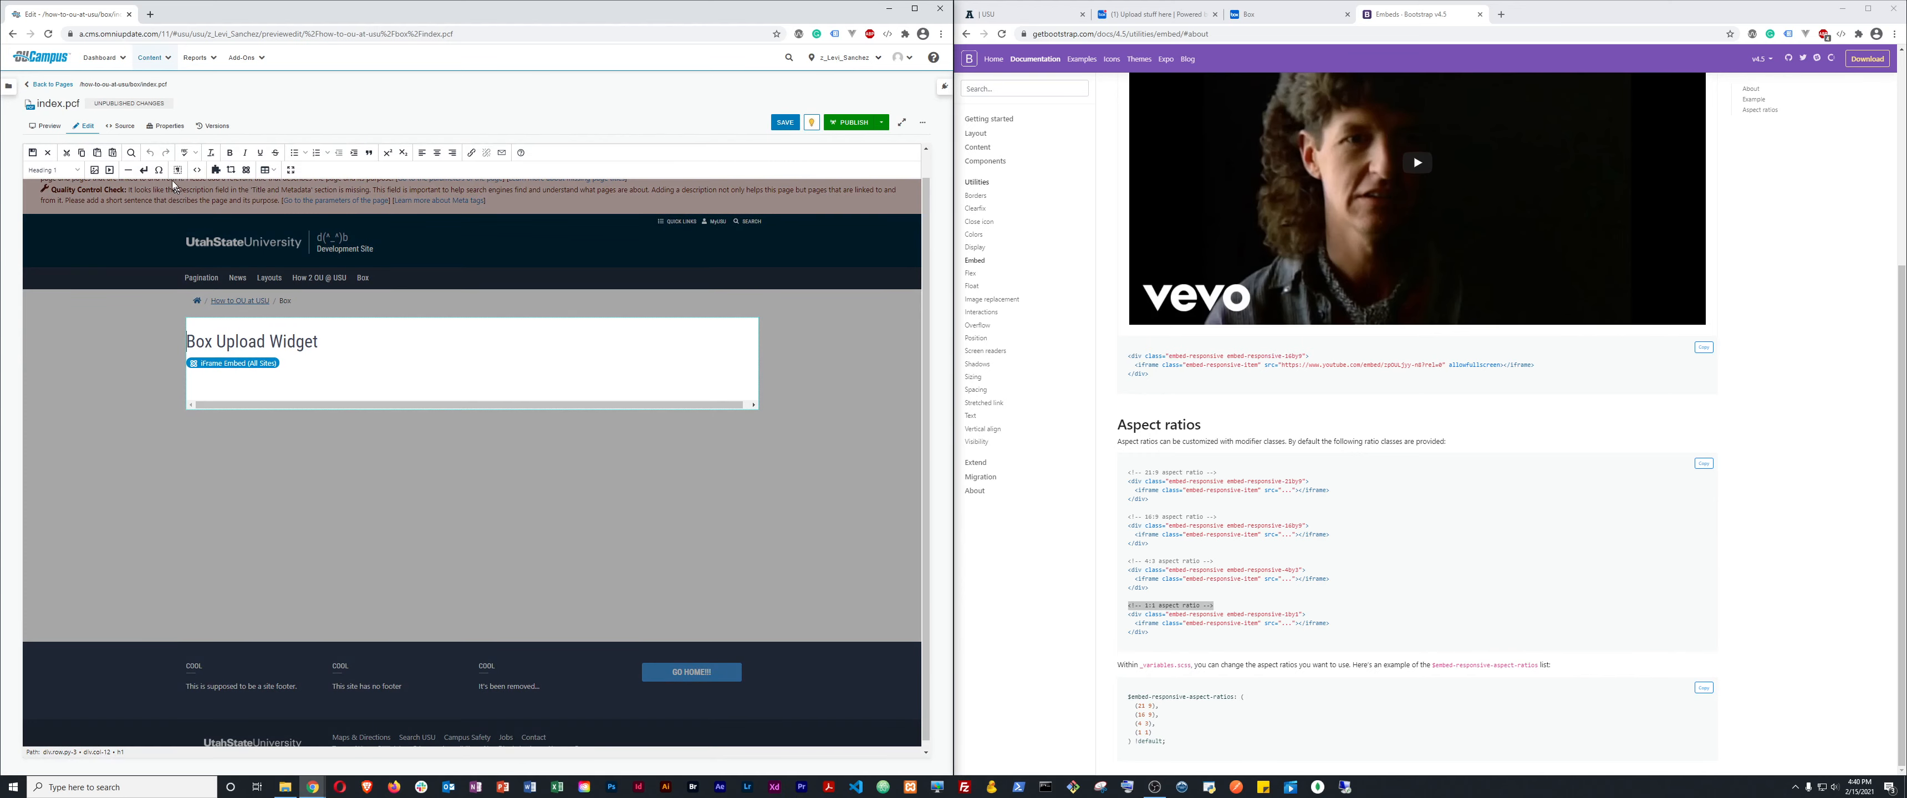
left_click(196, 172)
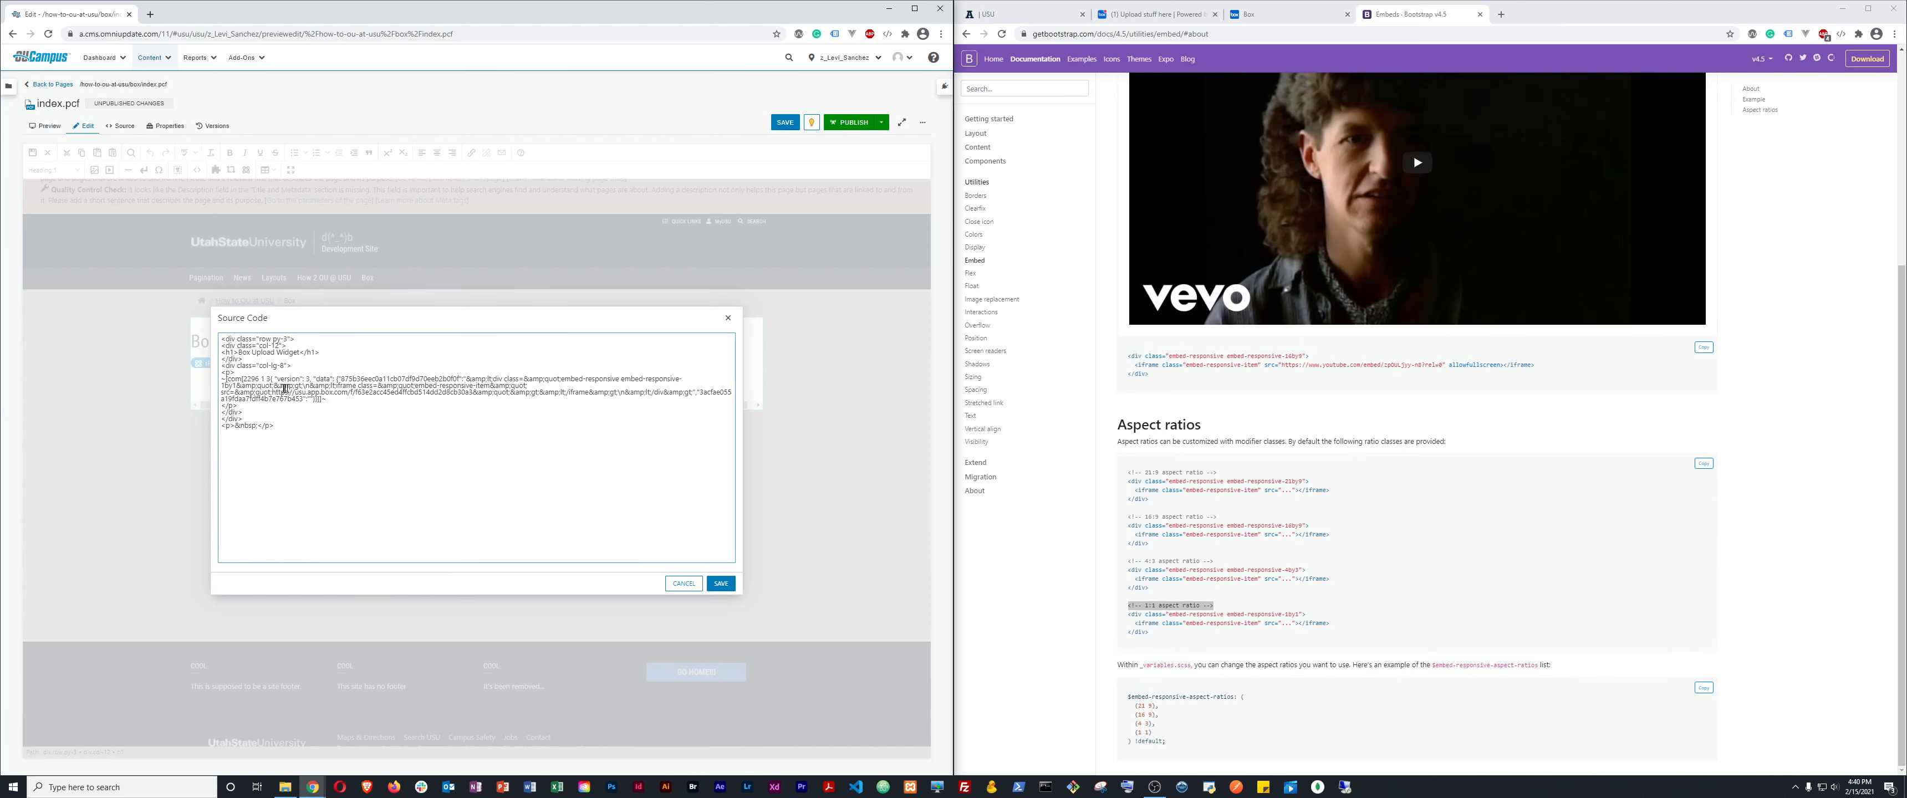
left_click(1429, 429)
scroll(1429, 430, "up", 2)
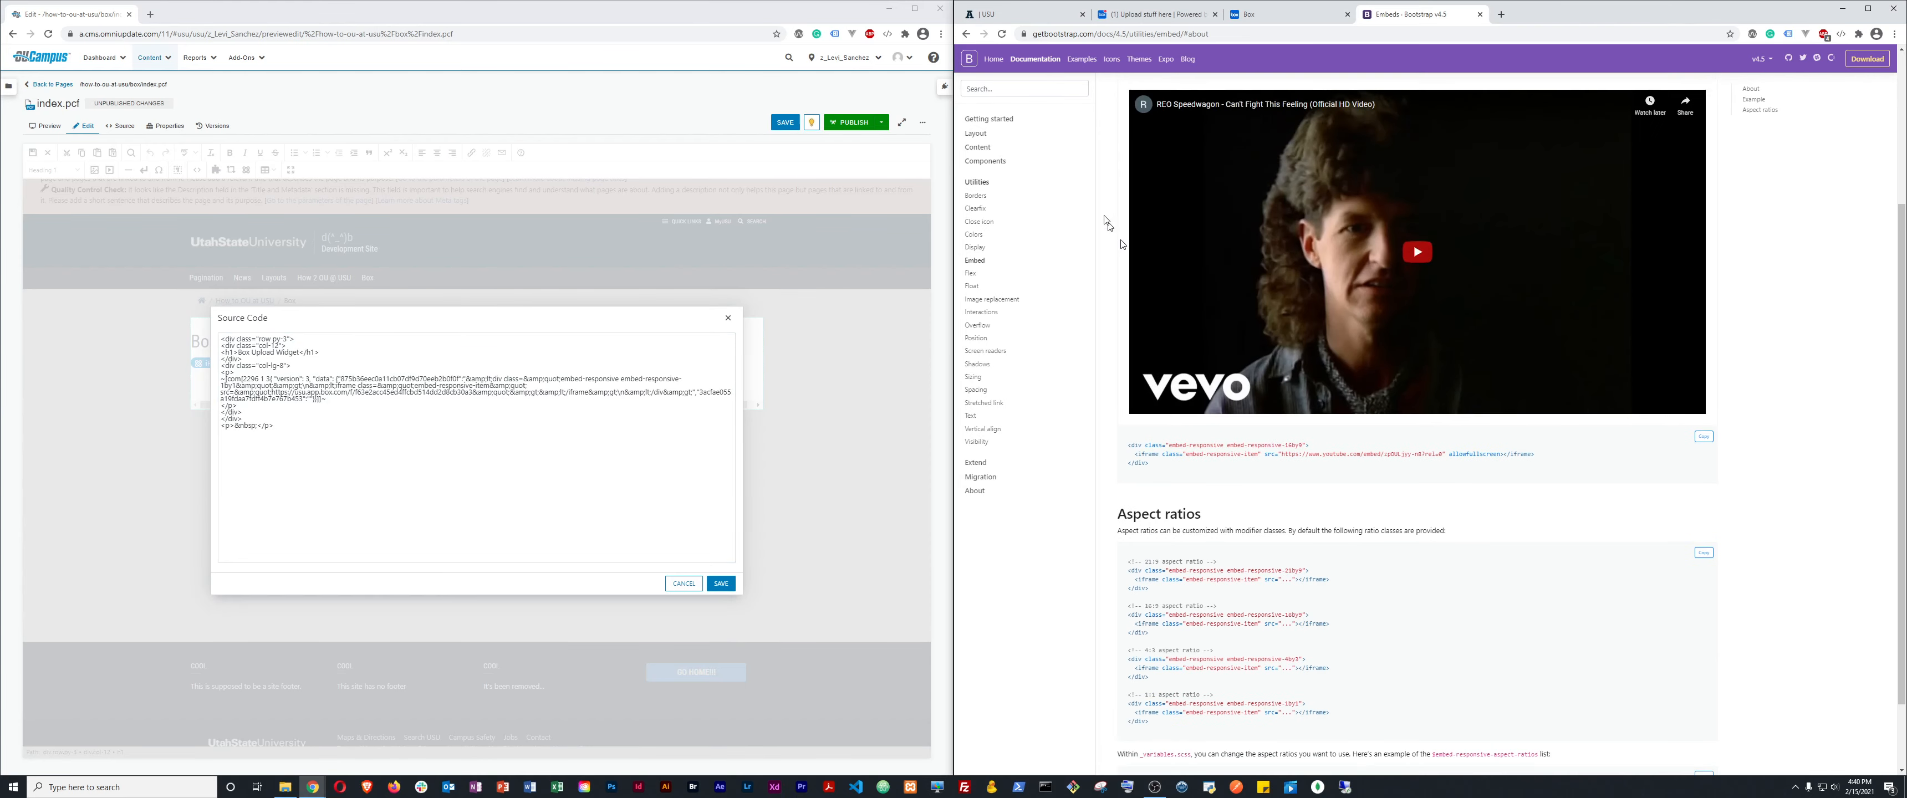
left_click(1069, 89)
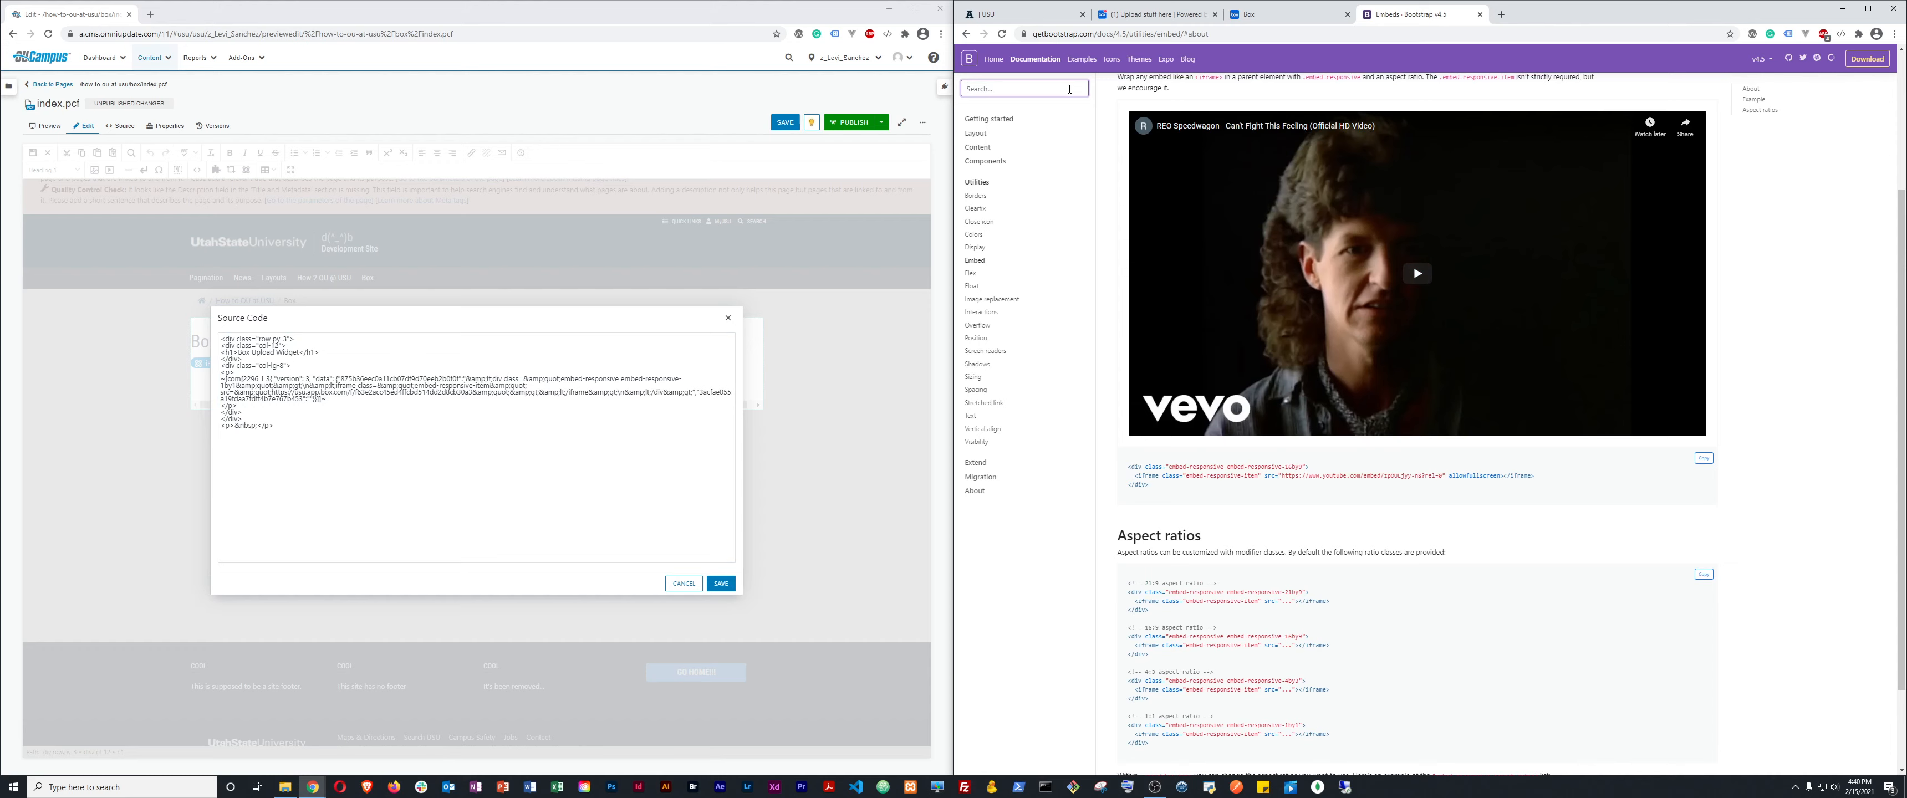
type("offset")
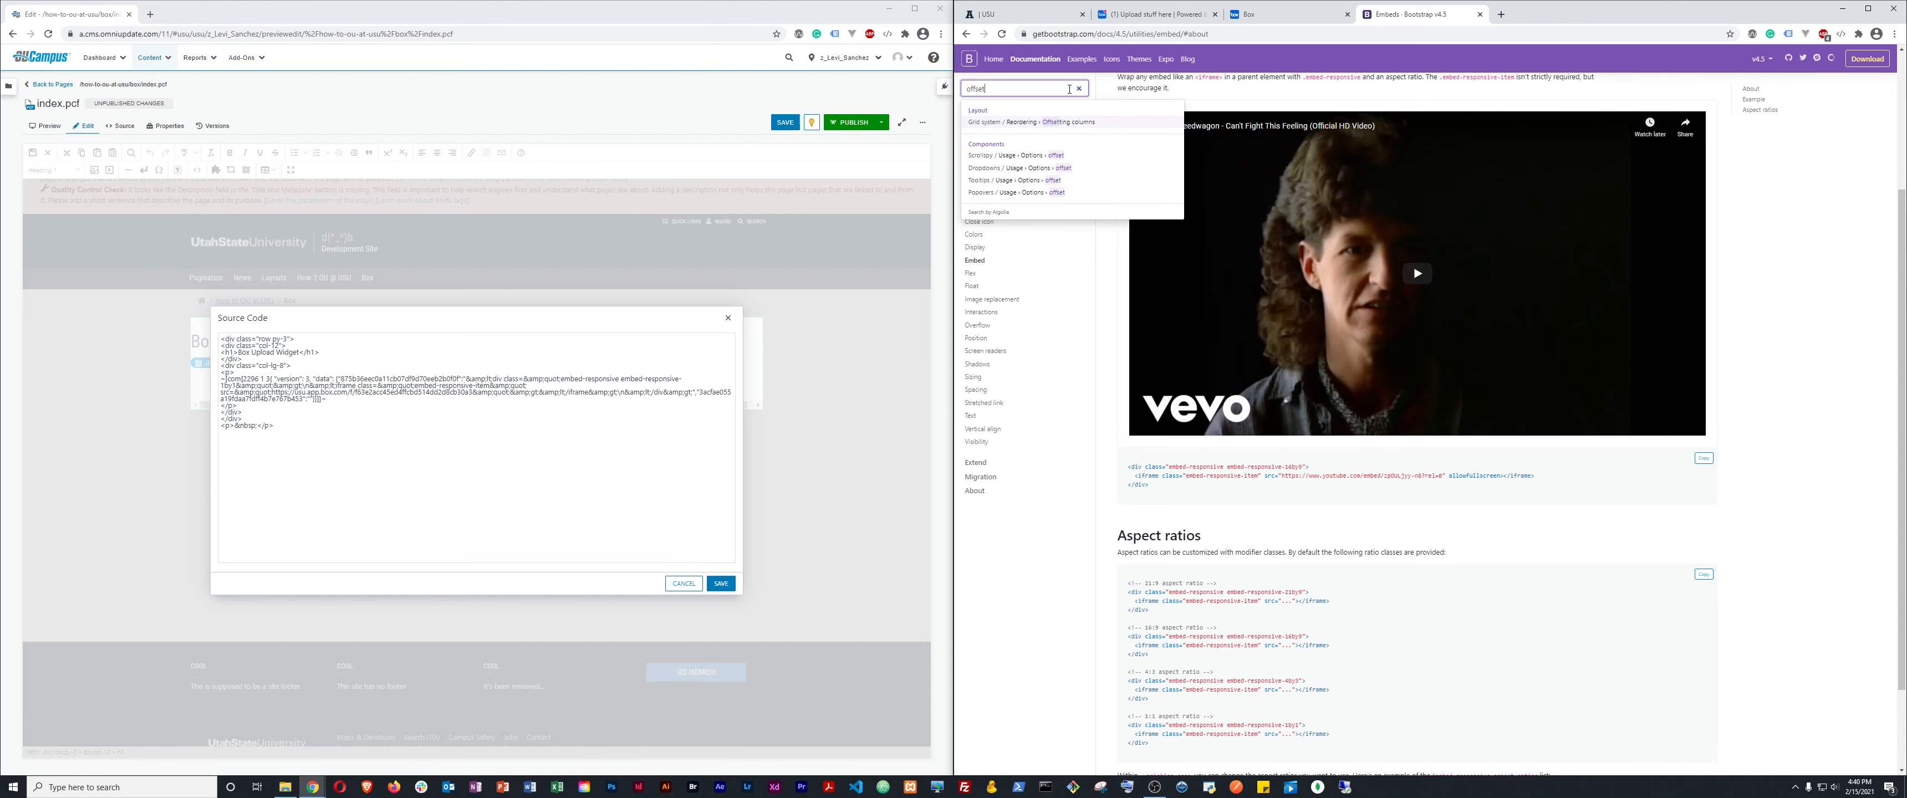
left_click(1066, 122)
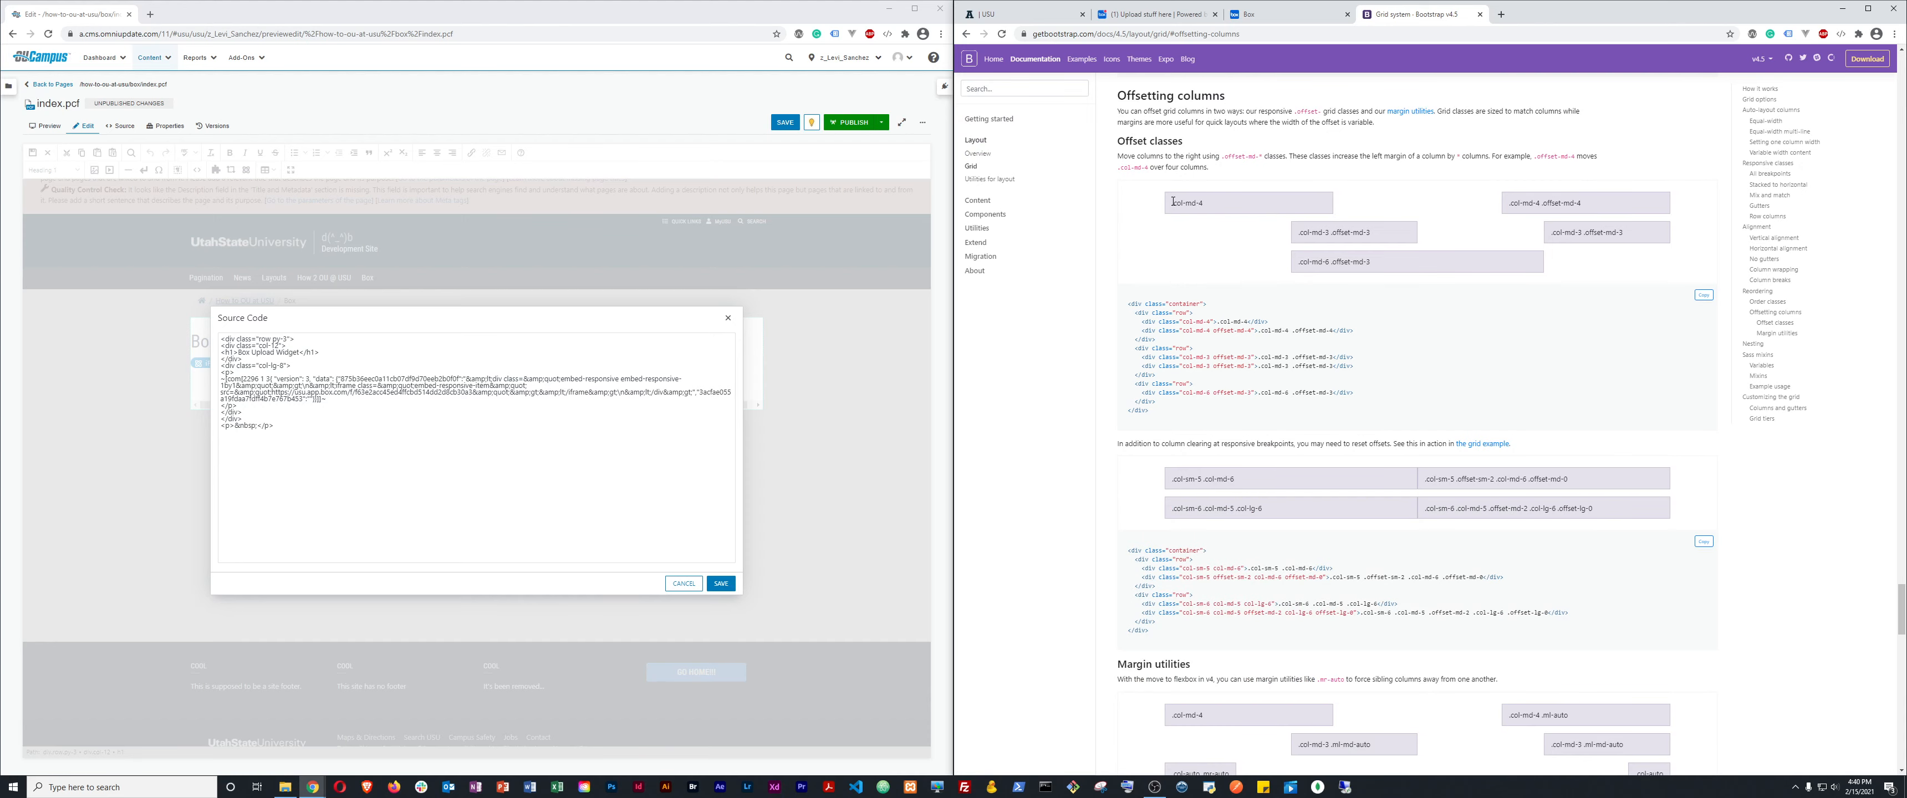
Examine the offset class examples and margin utilities in the Bootstrap grid documentation, focusing on how the offset-md class is written.
left_click_drag(1173, 202, 1205, 203)
left_click(1192, 206)
double_click(1194, 203)
scroll(1365, 487, "down", 9)
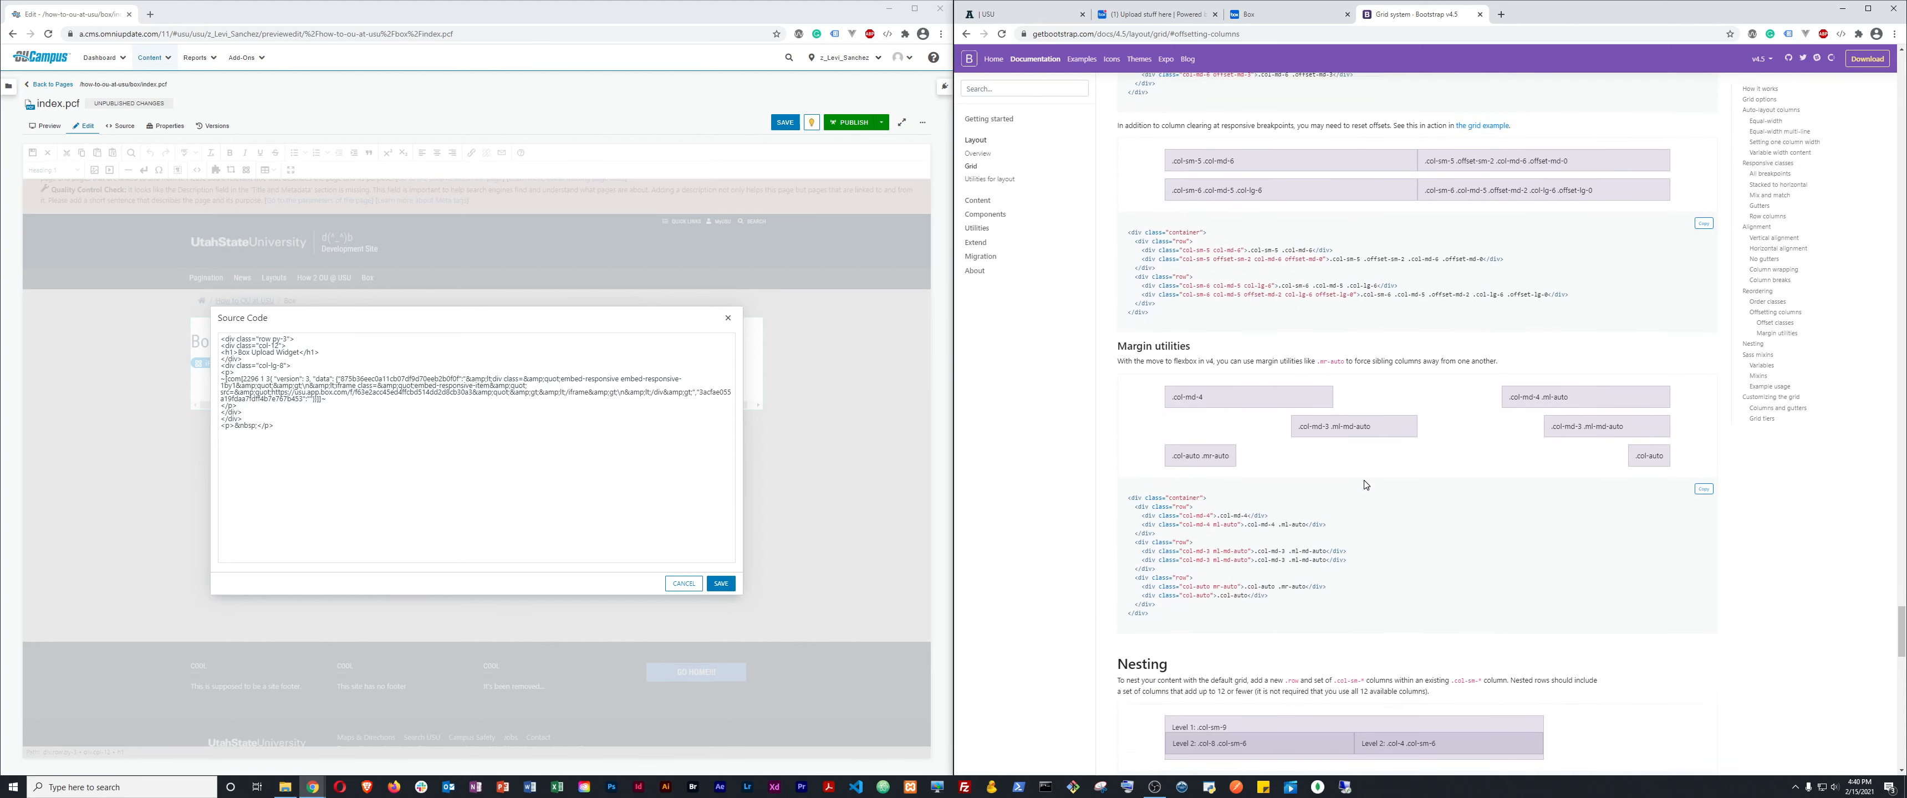
scroll(1367, 485, "down", 5)
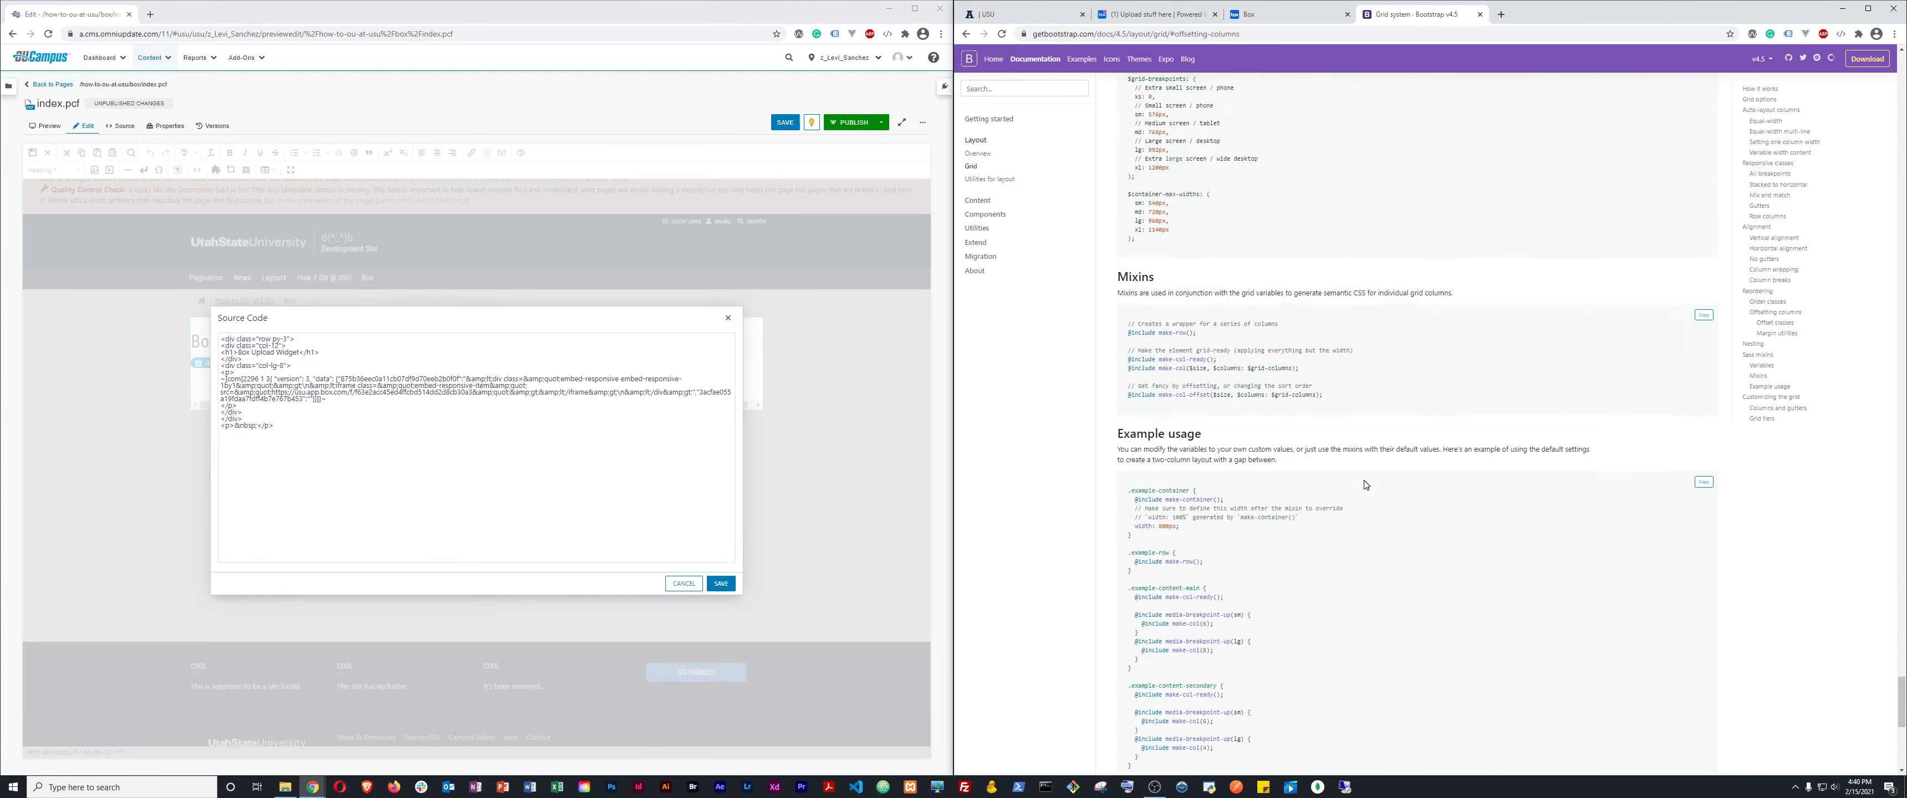
scroll(1366, 485, "up", 10)
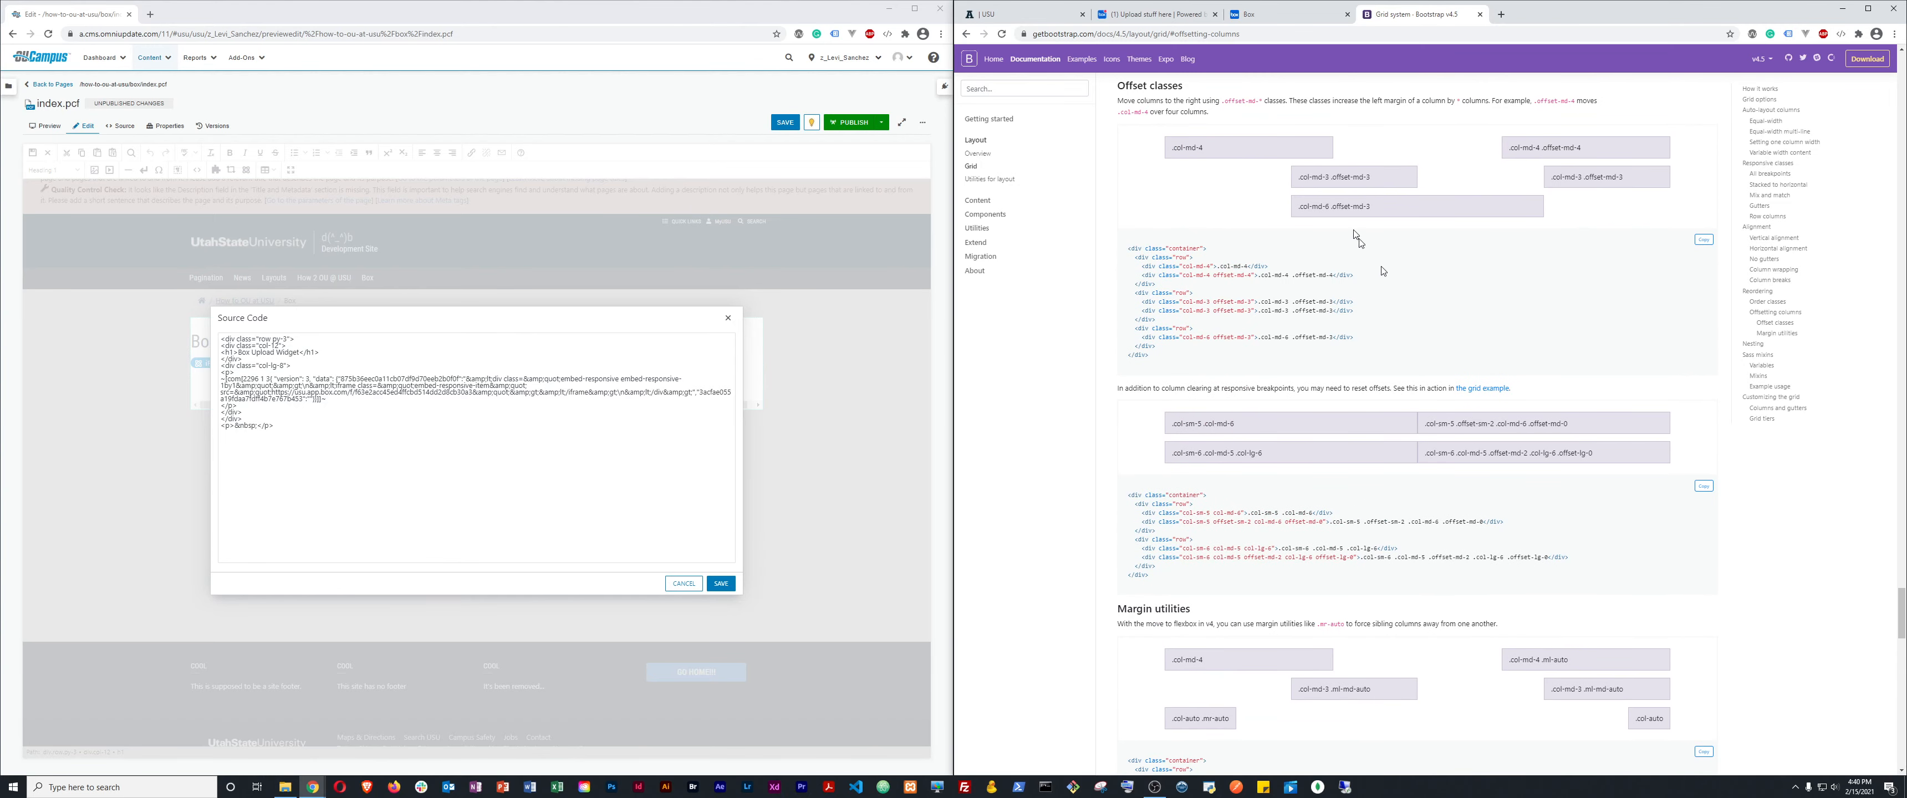
left_click_drag(1336, 177, 1369, 186)
scroll(1369, 189, "up", 1)
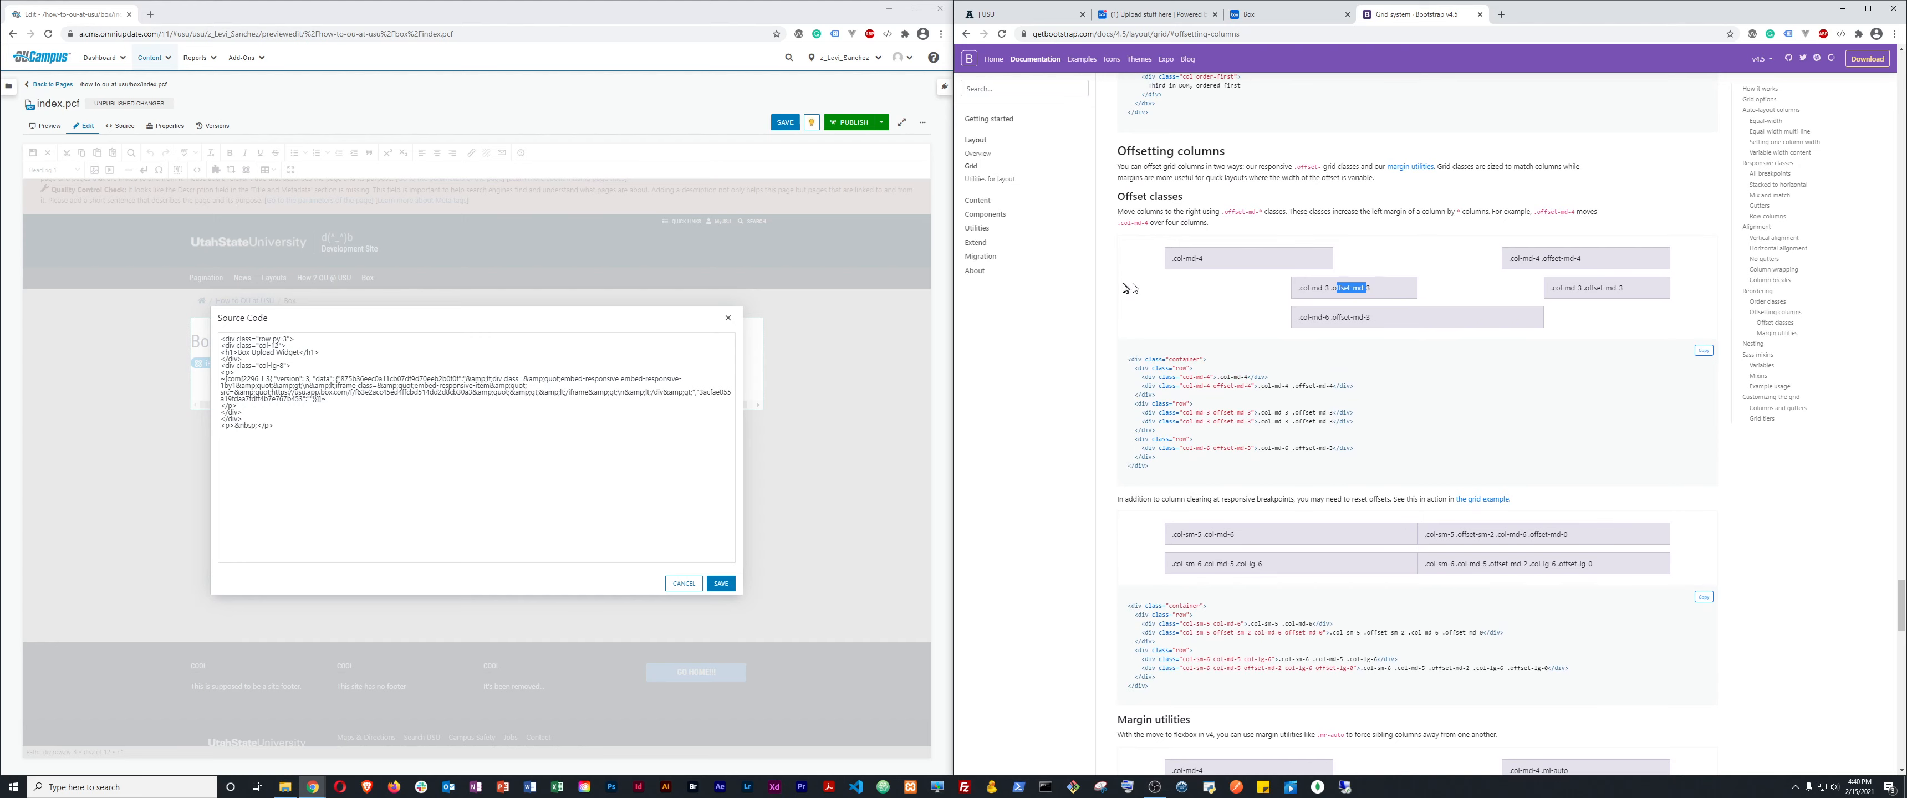
left_click(1369, 288)
left_click_drag(1332, 288, 1355, 287)
left_click(1358, 287)
double_click(1358, 288)
left_click(1369, 288)
Add offset-lg-4 to the class of the iframe's col-lg-8 column, then save the source code and the page.
left_click(284, 365)
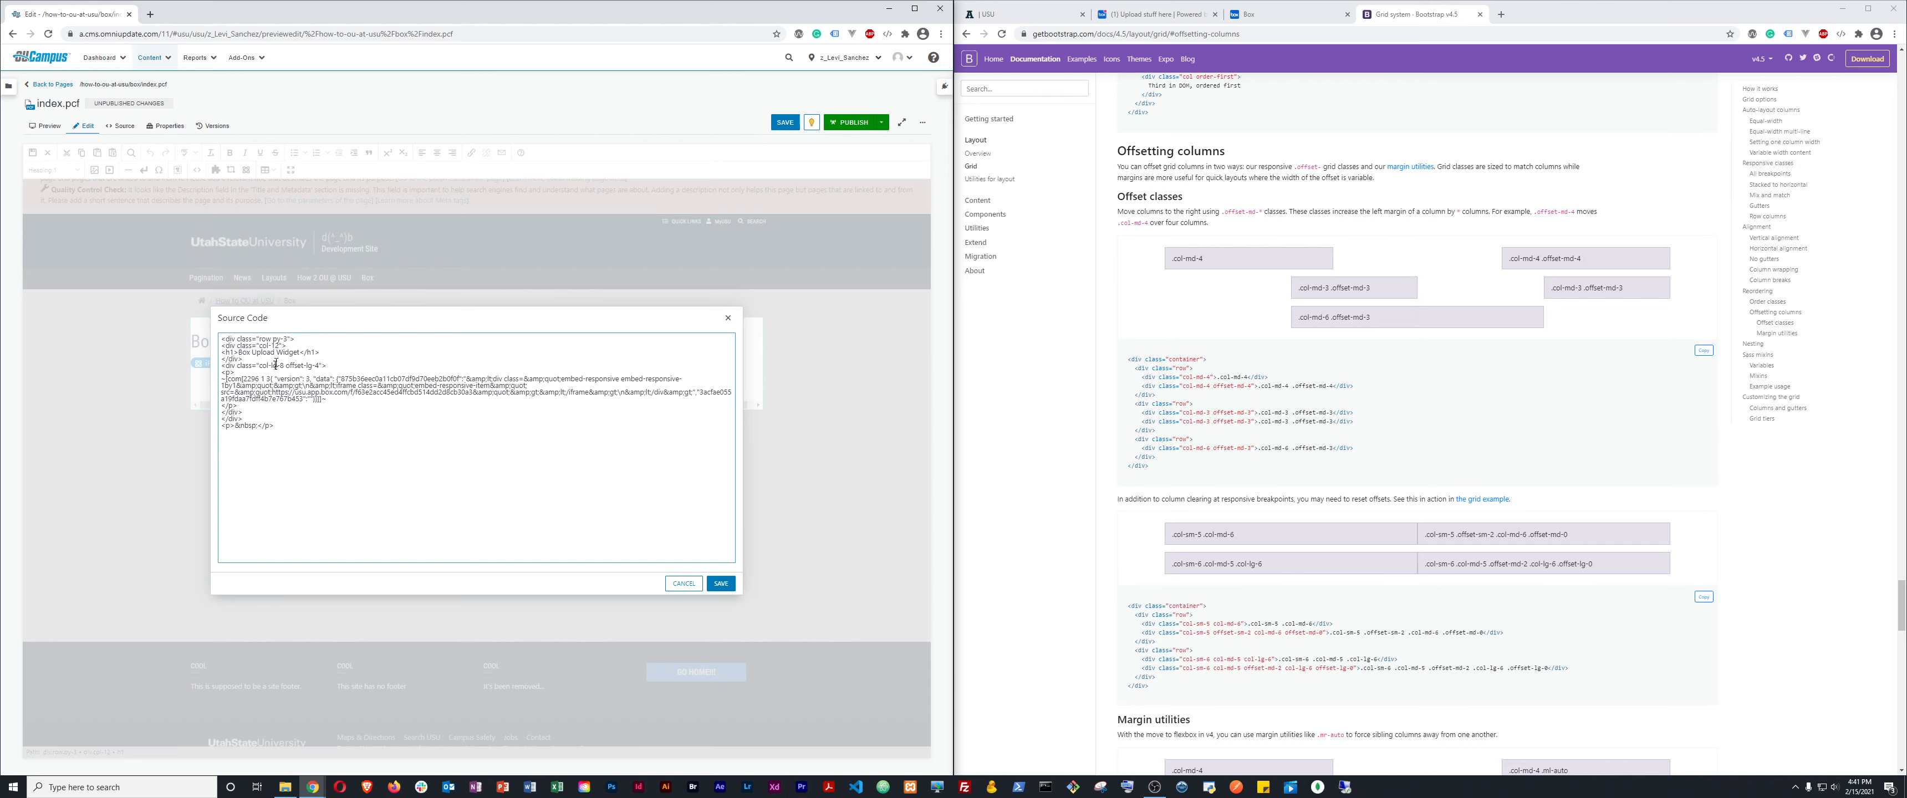
left_click(722, 585)
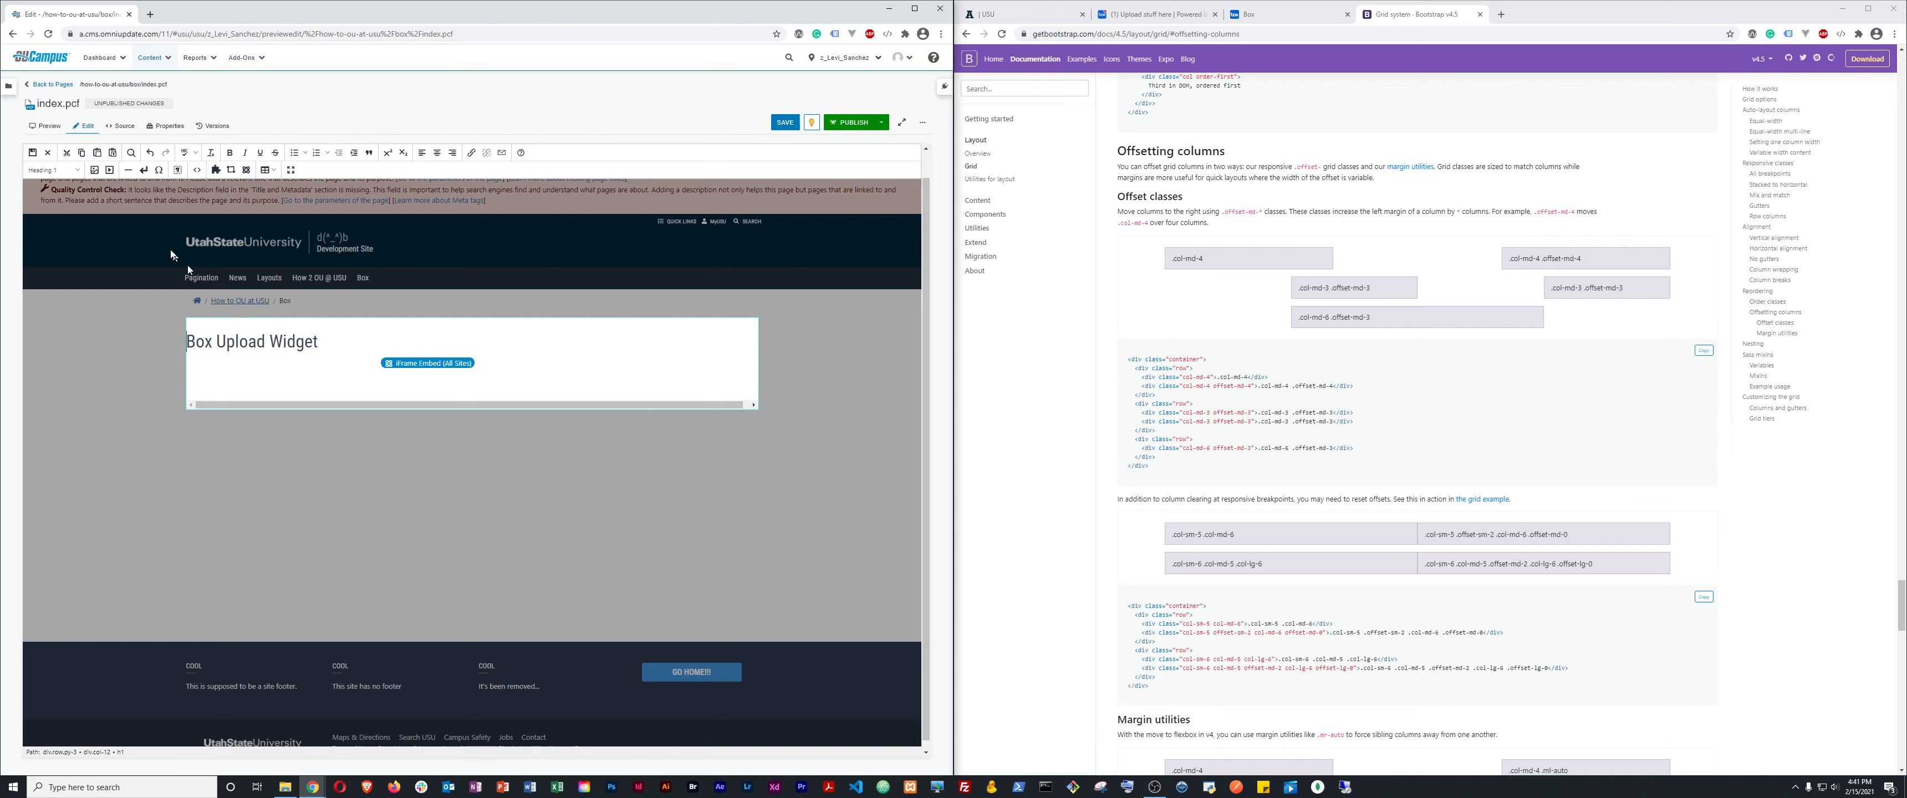
left_click(32, 152)
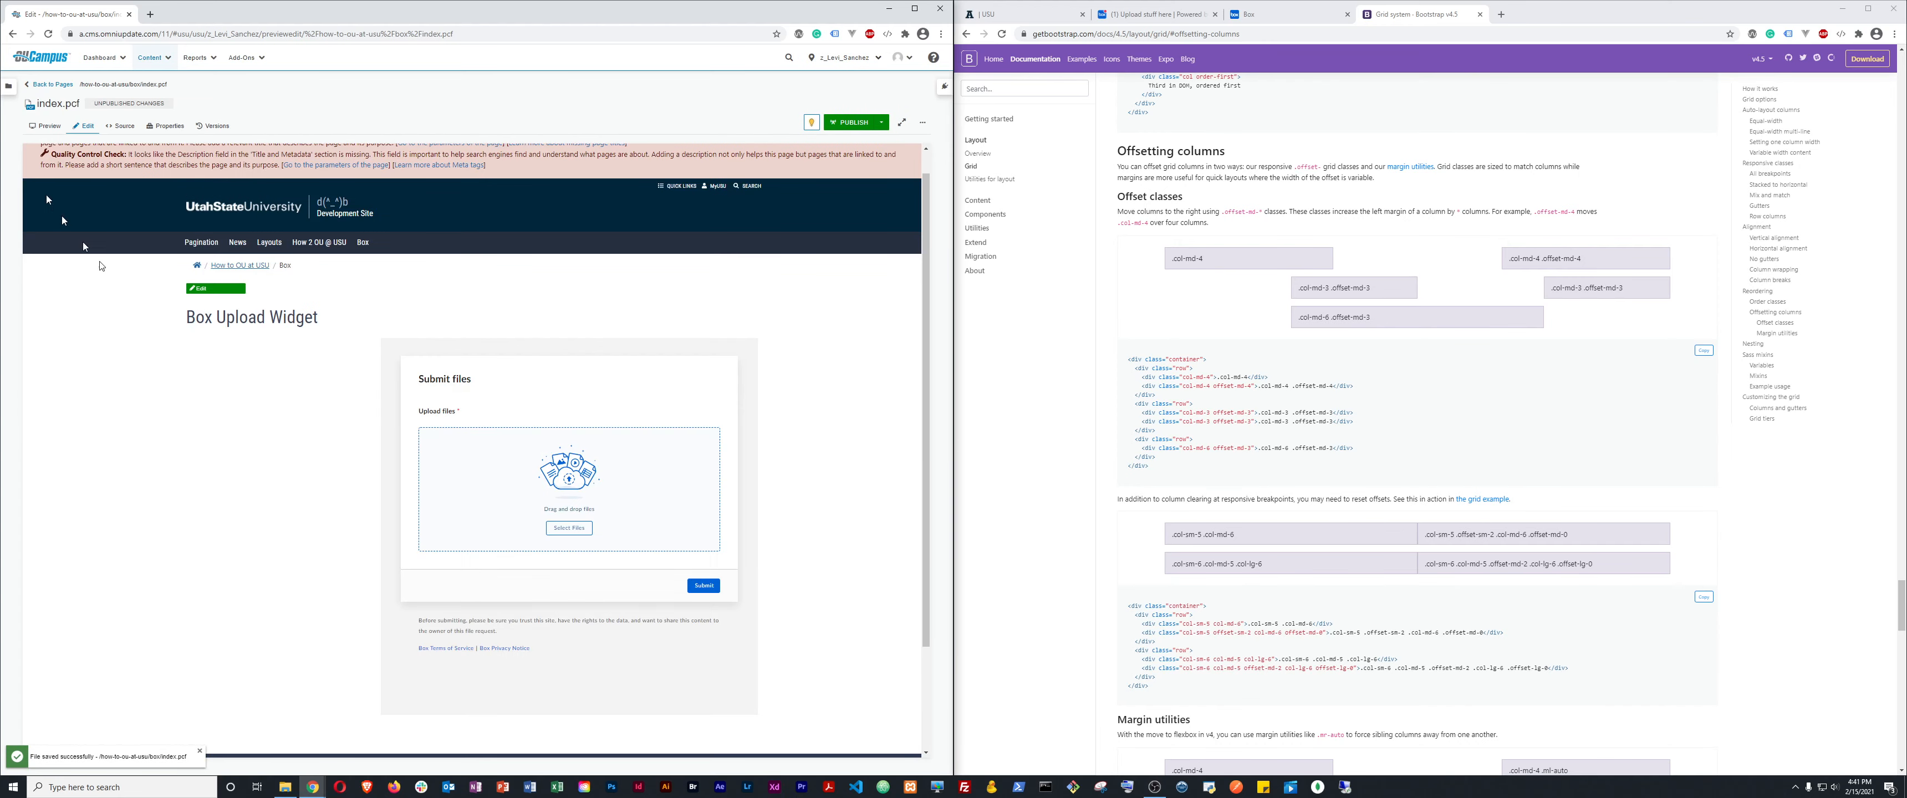
Change the iframe column's offset class to offset-lg-2 in the source code, then save the source and the page.
left_click(207, 291)
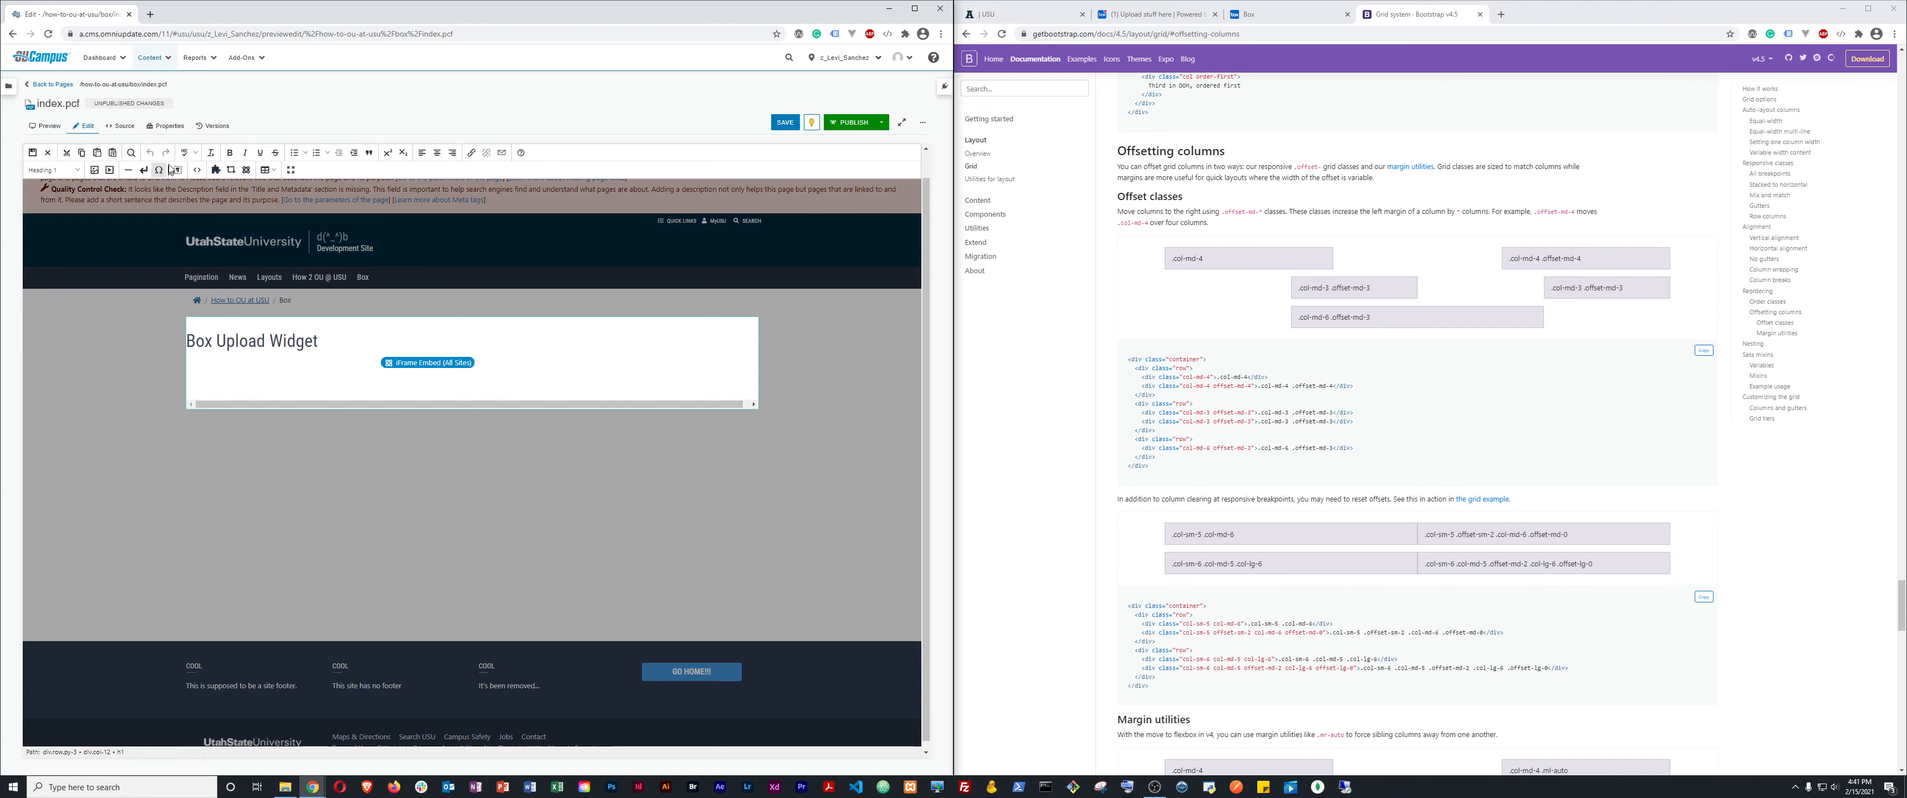
left_click(196, 170)
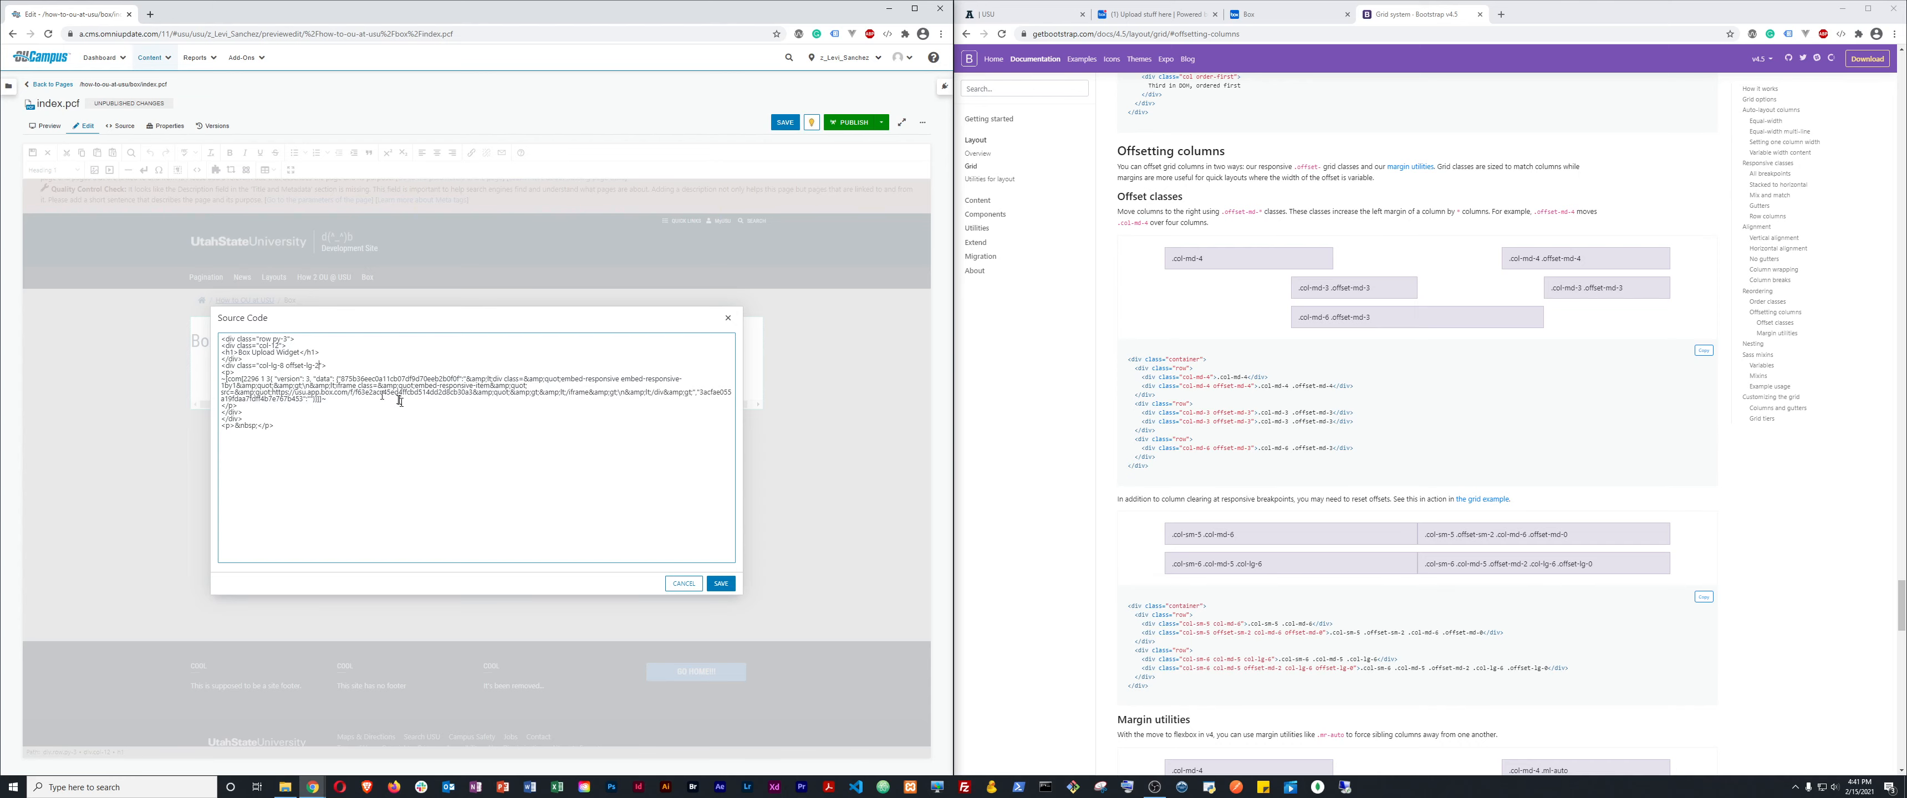
left_click(719, 584)
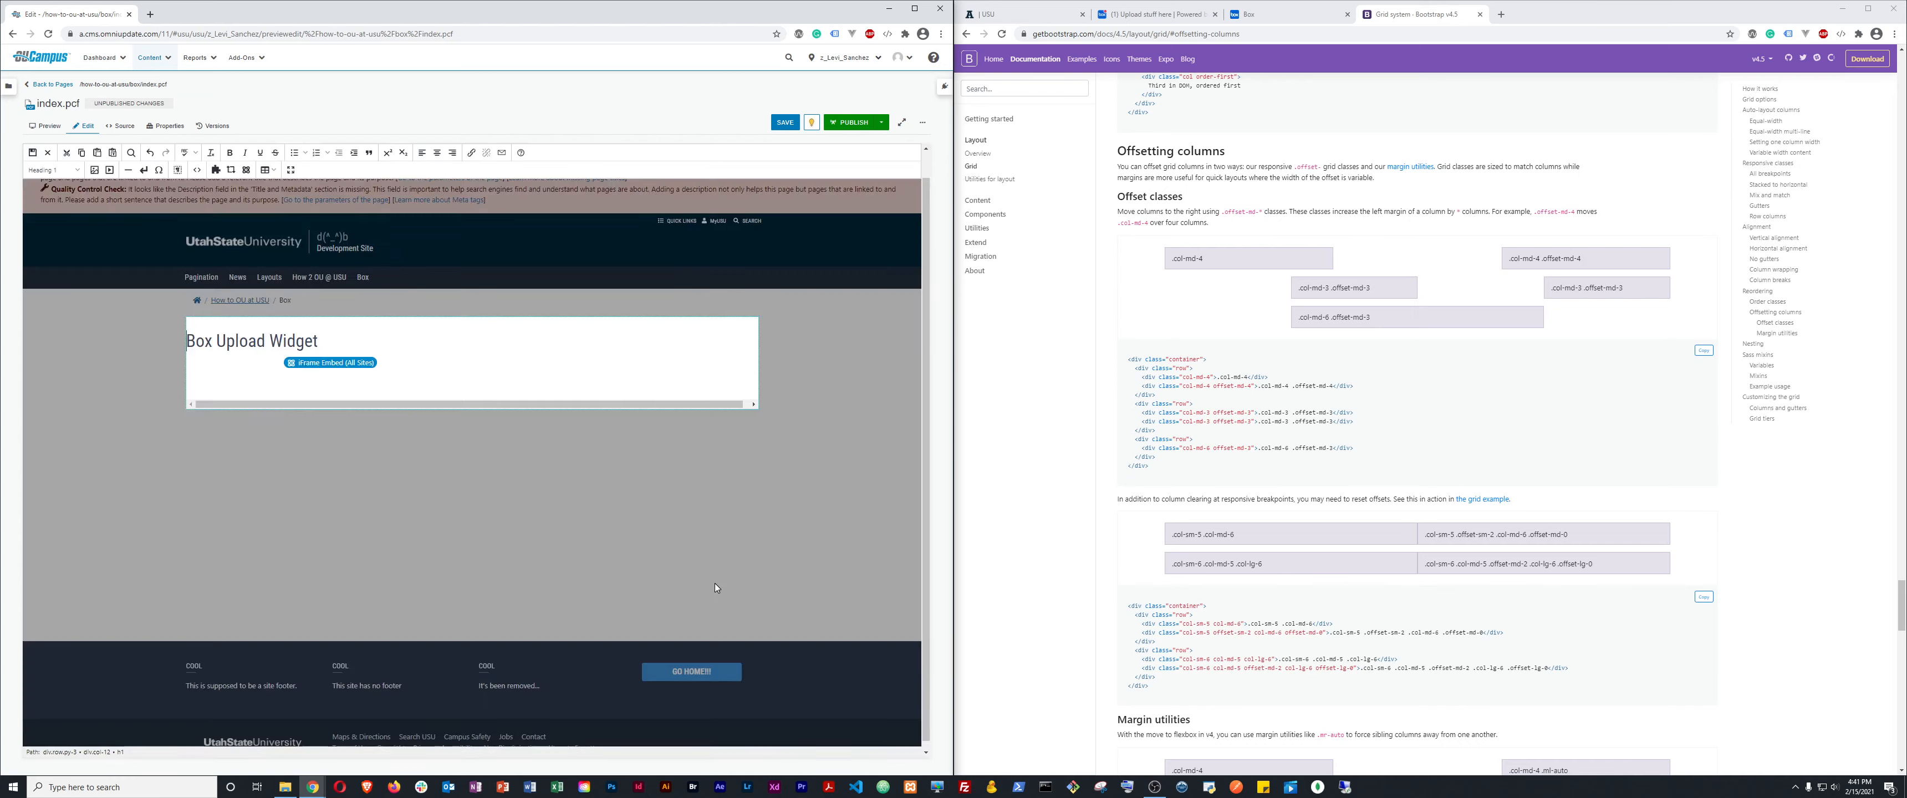
left_click(32, 154)
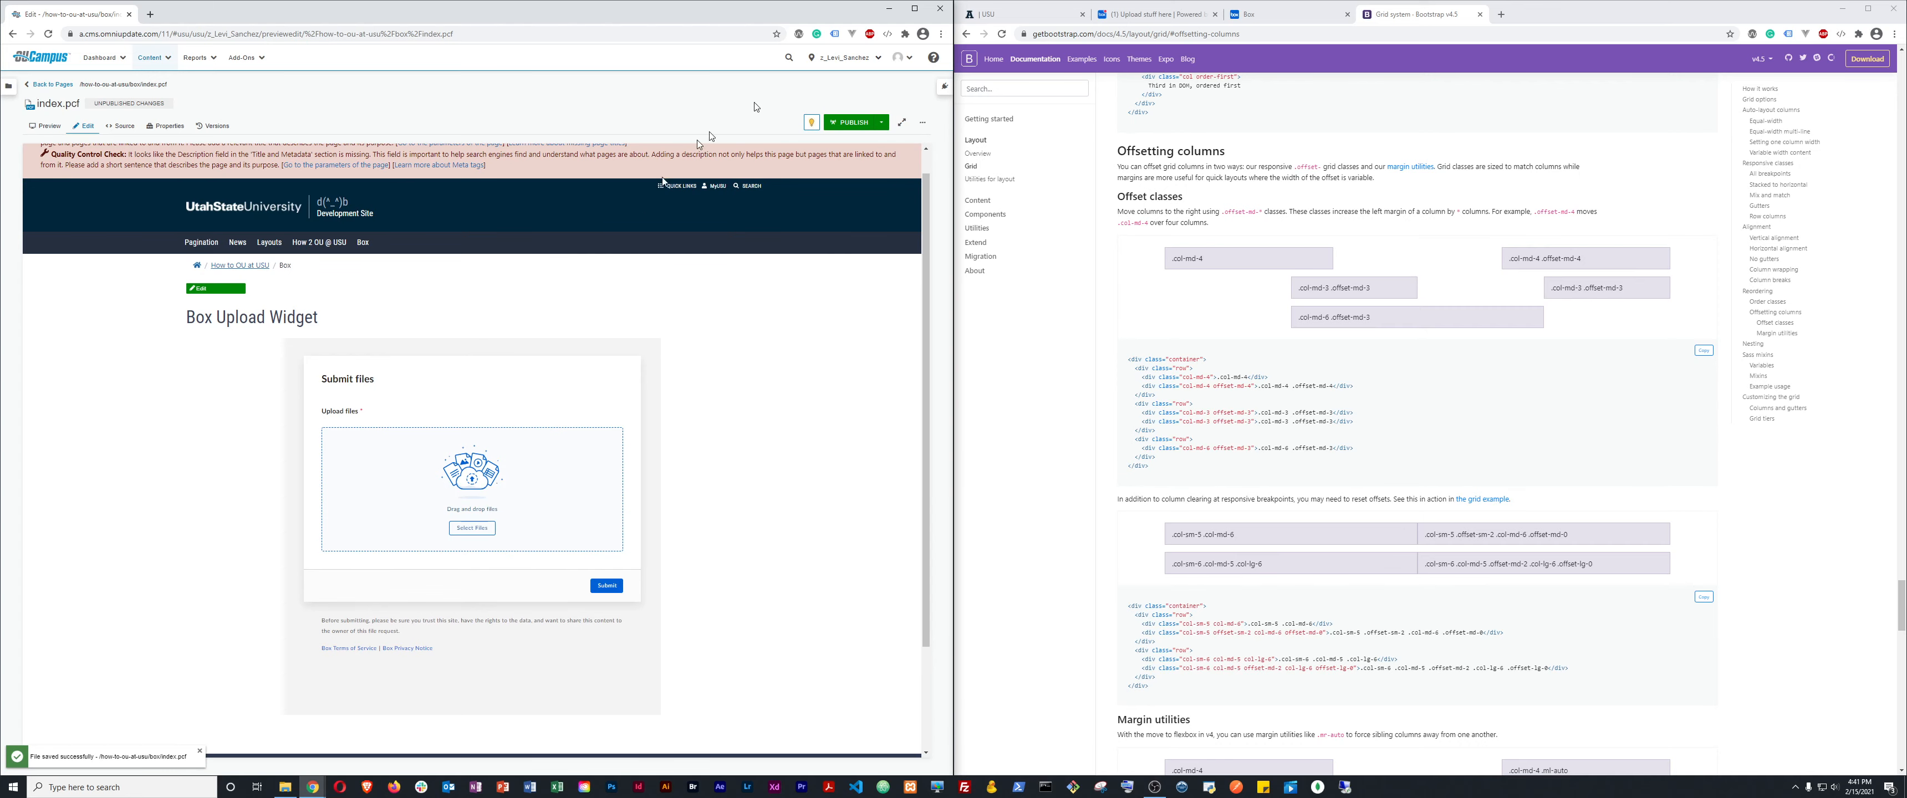
Publish index.pcf and look over the centred upload form on the page.
left_click(838, 125)
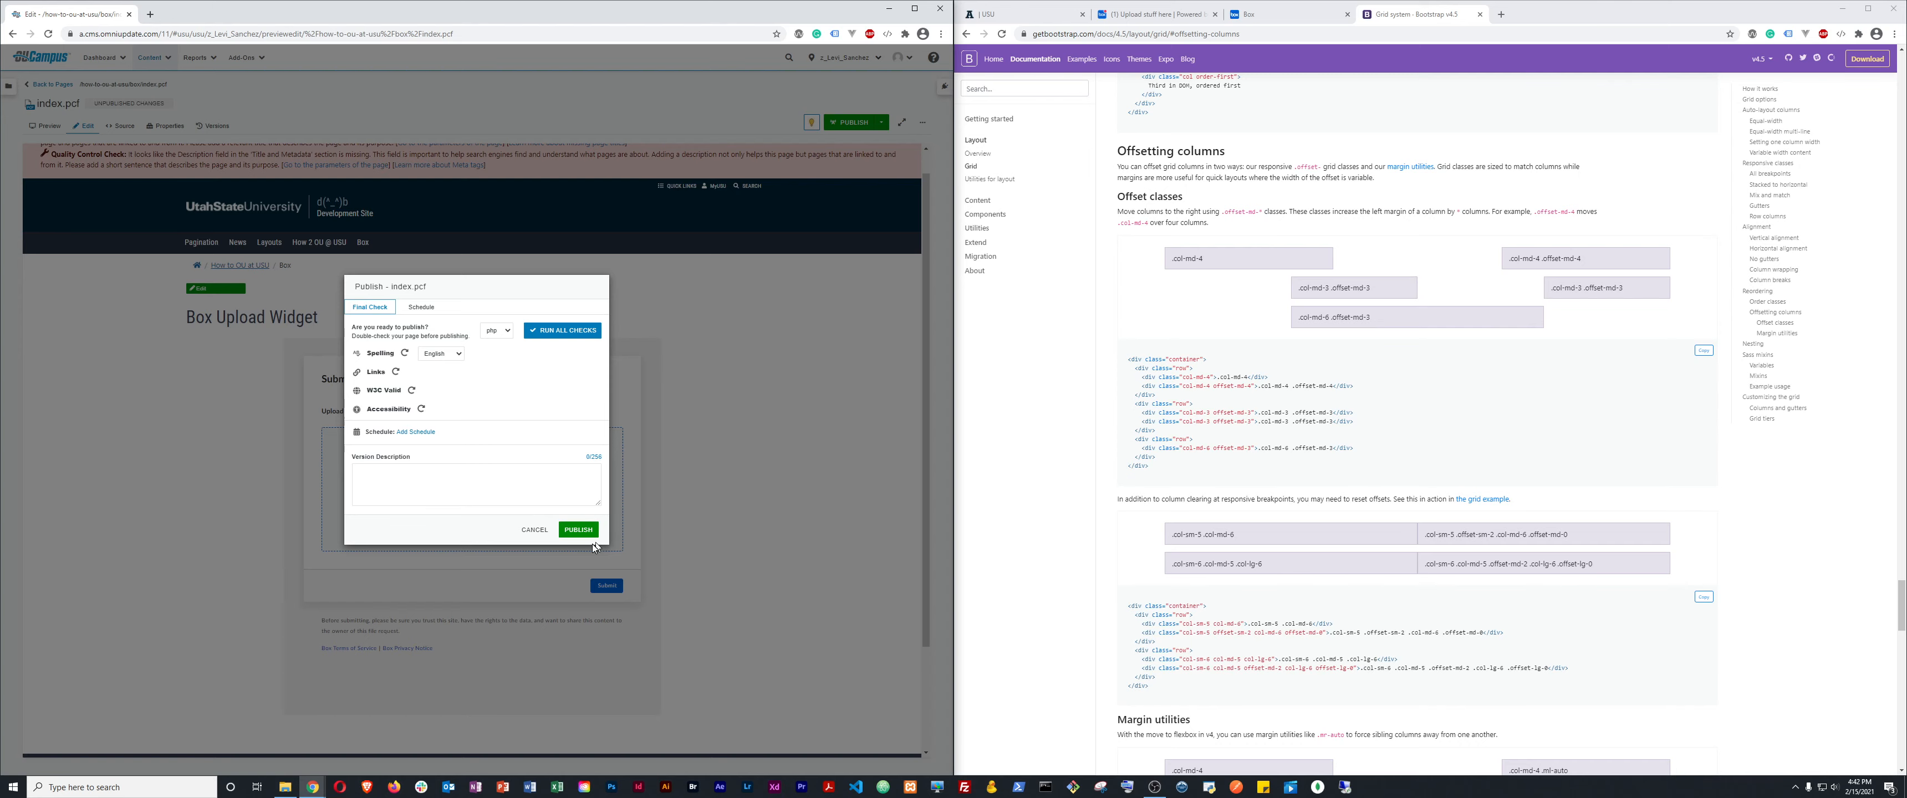
left_click(580, 531)
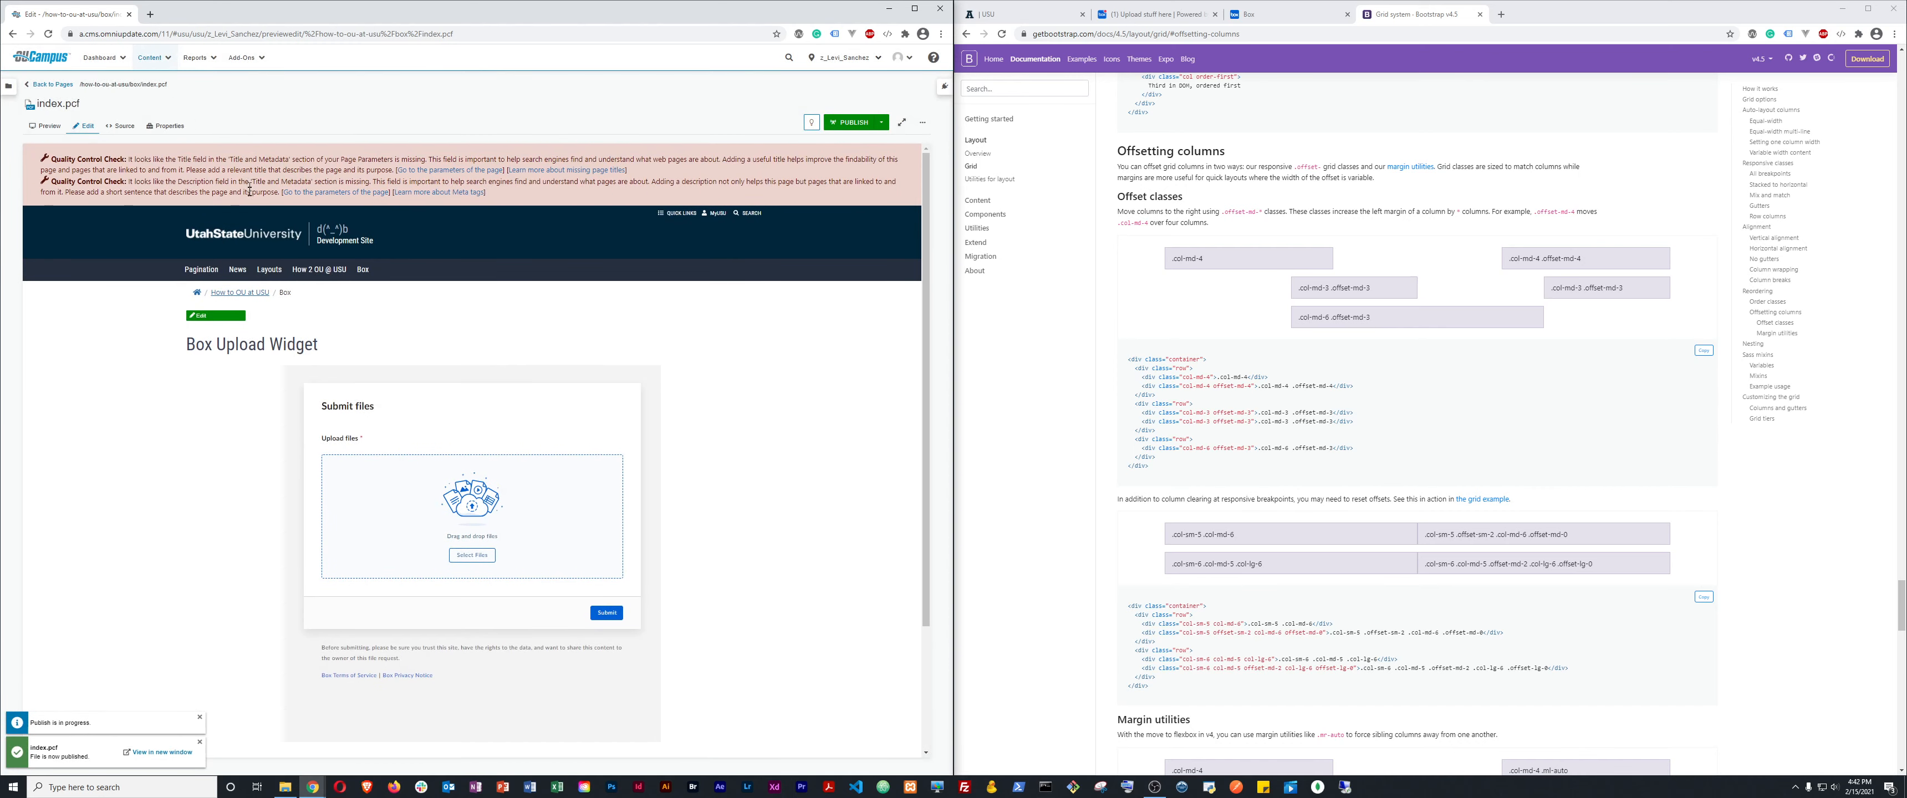
scroll(574, 437, "down", 3)
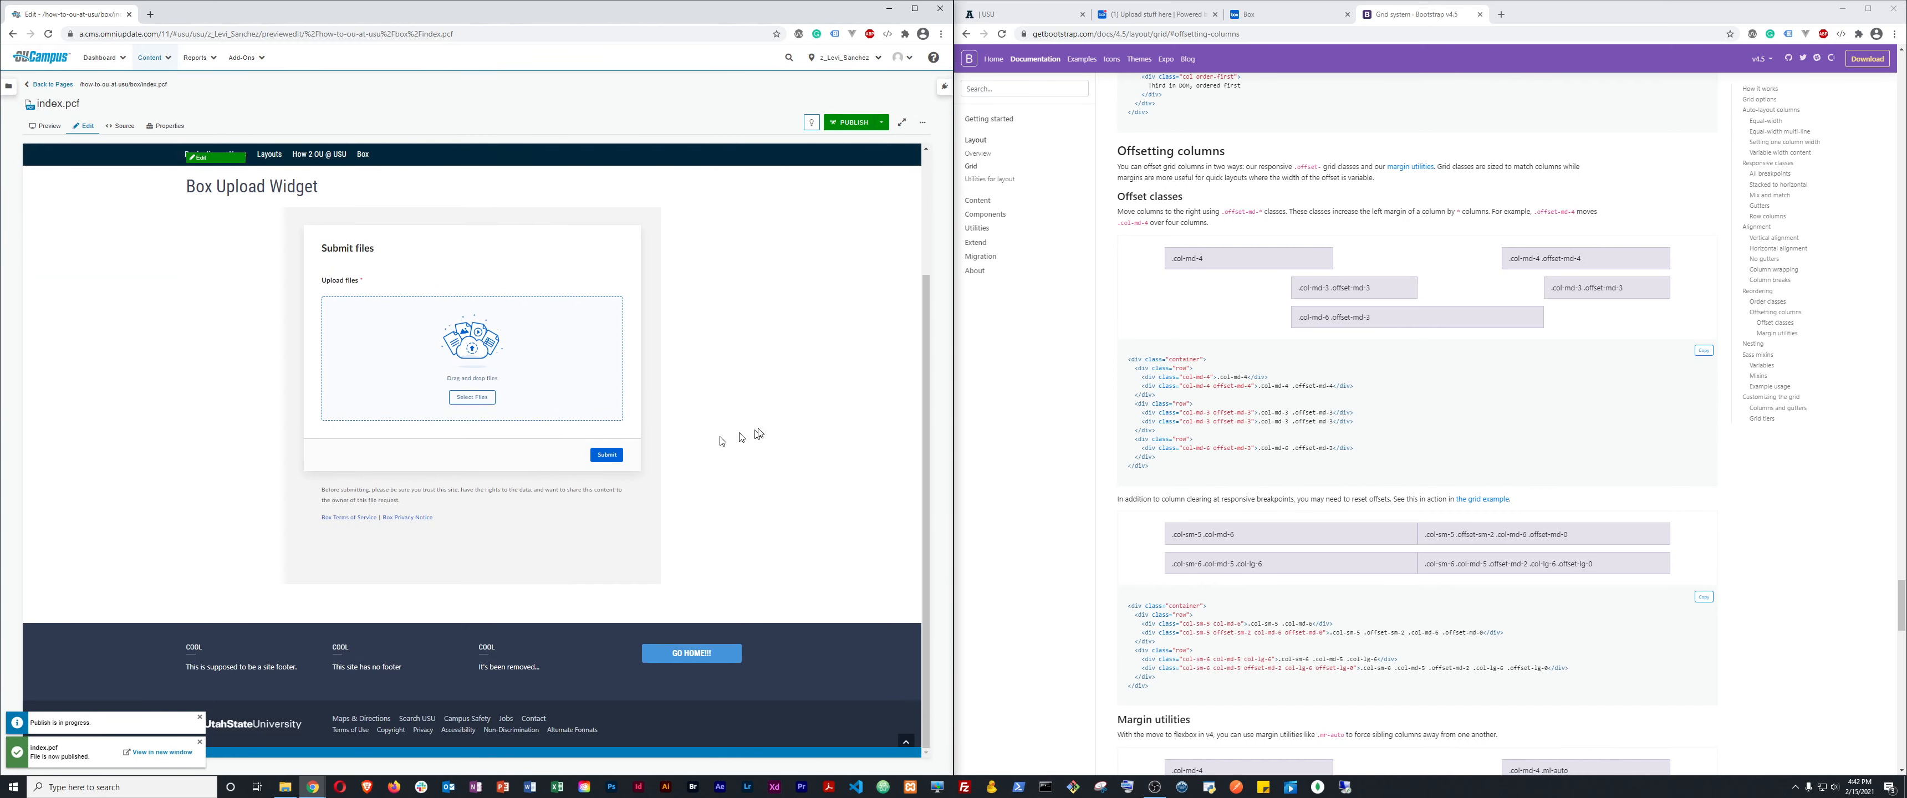
scroll(757, 433, "up", 3)
Bring up the live development site, then copy the page's path how-to-ou-at-usu/box/index.pcf from OU Campus.
left_click(1039, 15)
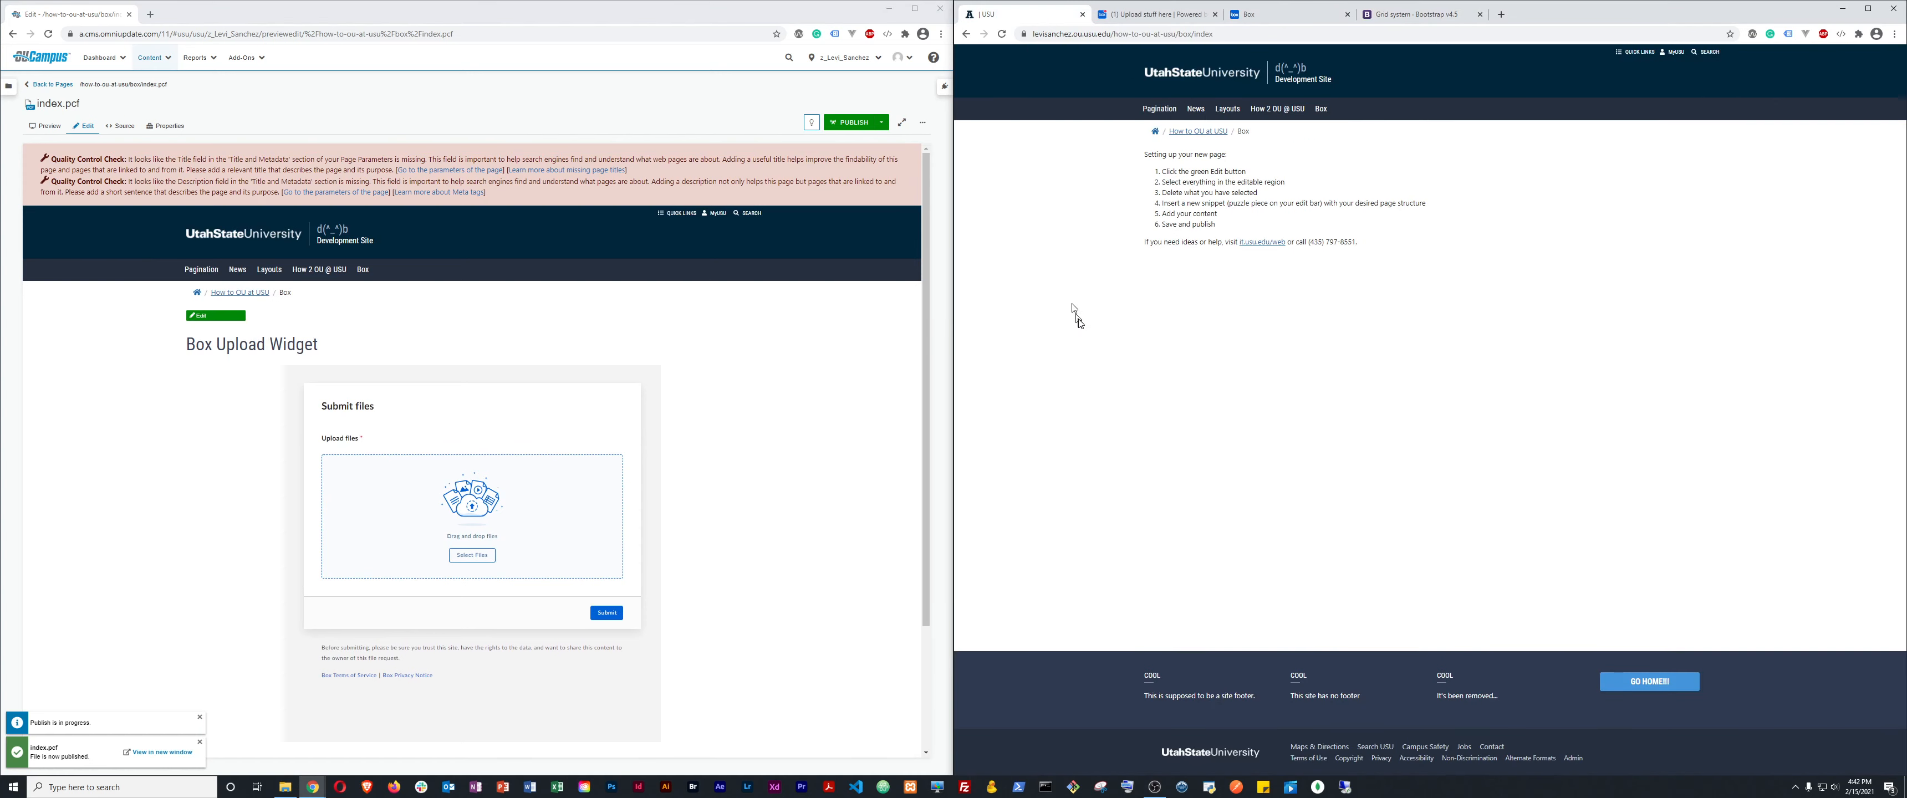
left_click(1033, 33)
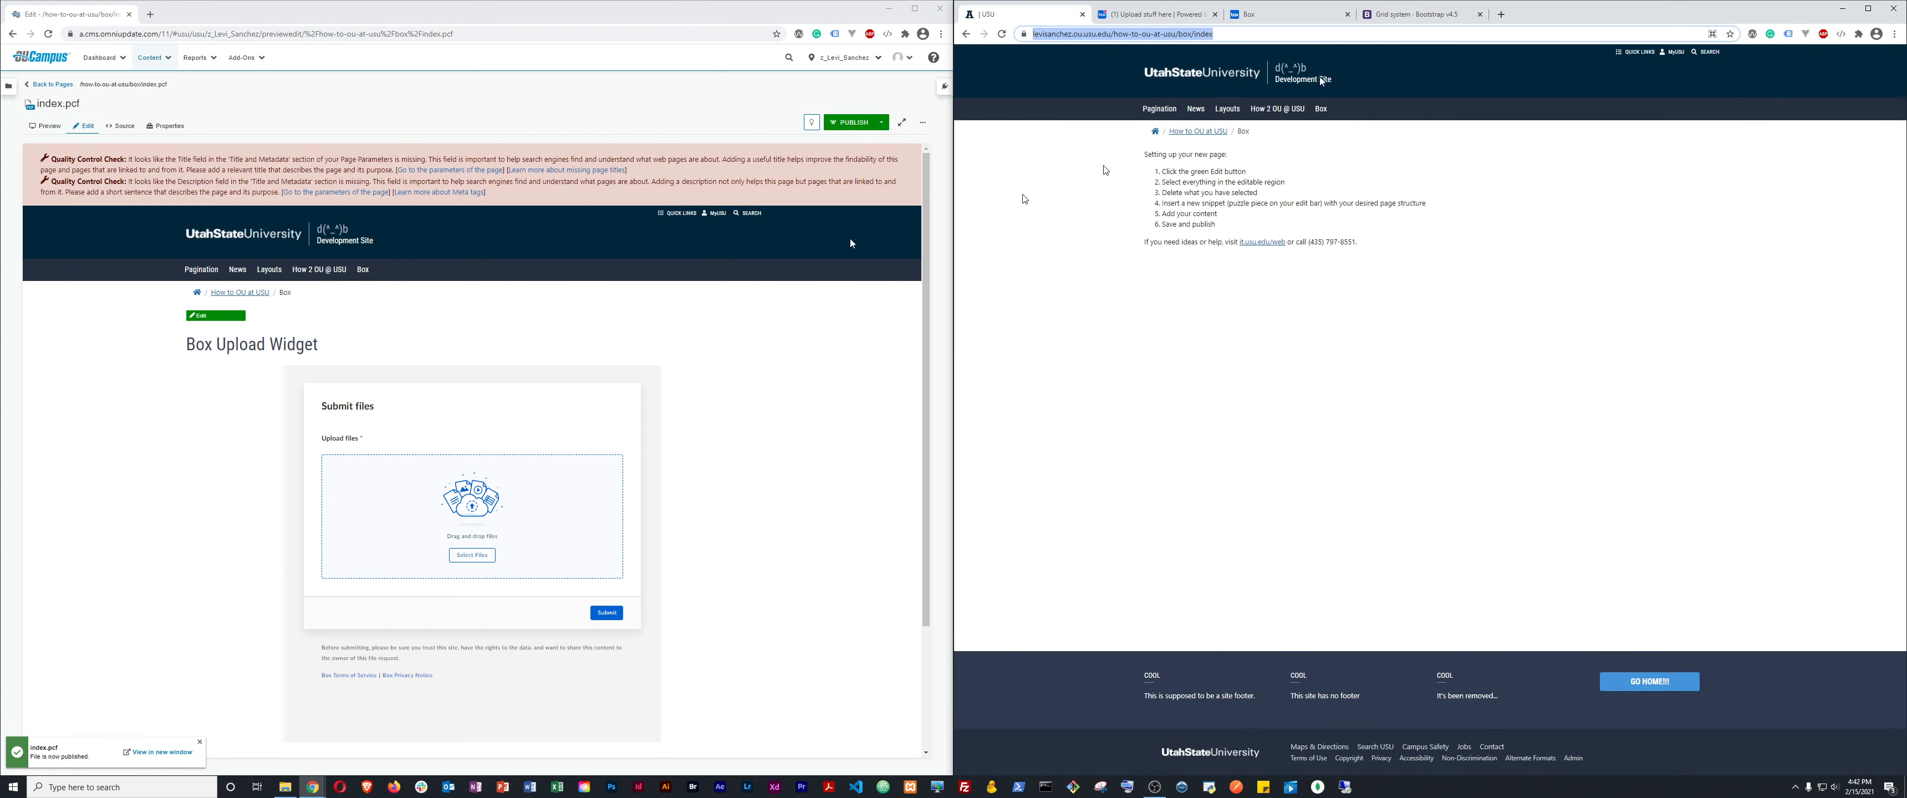
left_click_drag(170, 84, 86, 84)
right_click(85, 83)
left_click(111, 94)
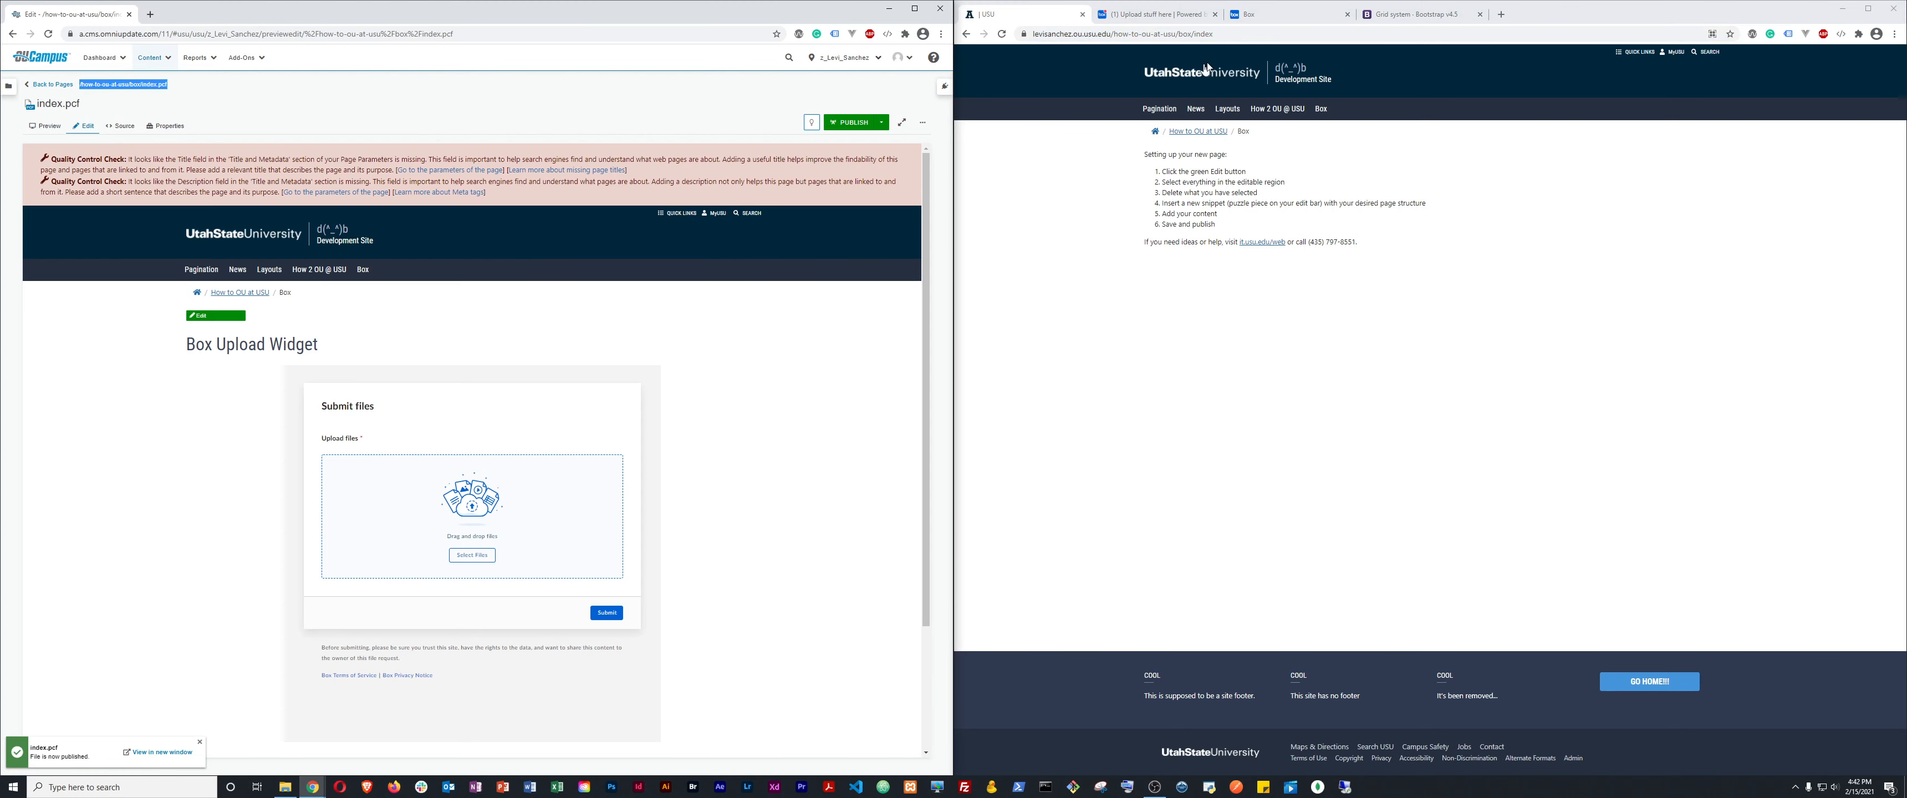
Replace the path in the live site's address with the copied one, remove its pcf extension and load the page.
left_click(1230, 36)
key("ctrl+shift+Left")
key("ctrl+shift+Left")
key("ctrl+shift+Left")
key("ctrl+shift+Left")
key("ctrl+shift+Left")
key("ctrl+shift+Left")
key("ctrl+shift+Left")
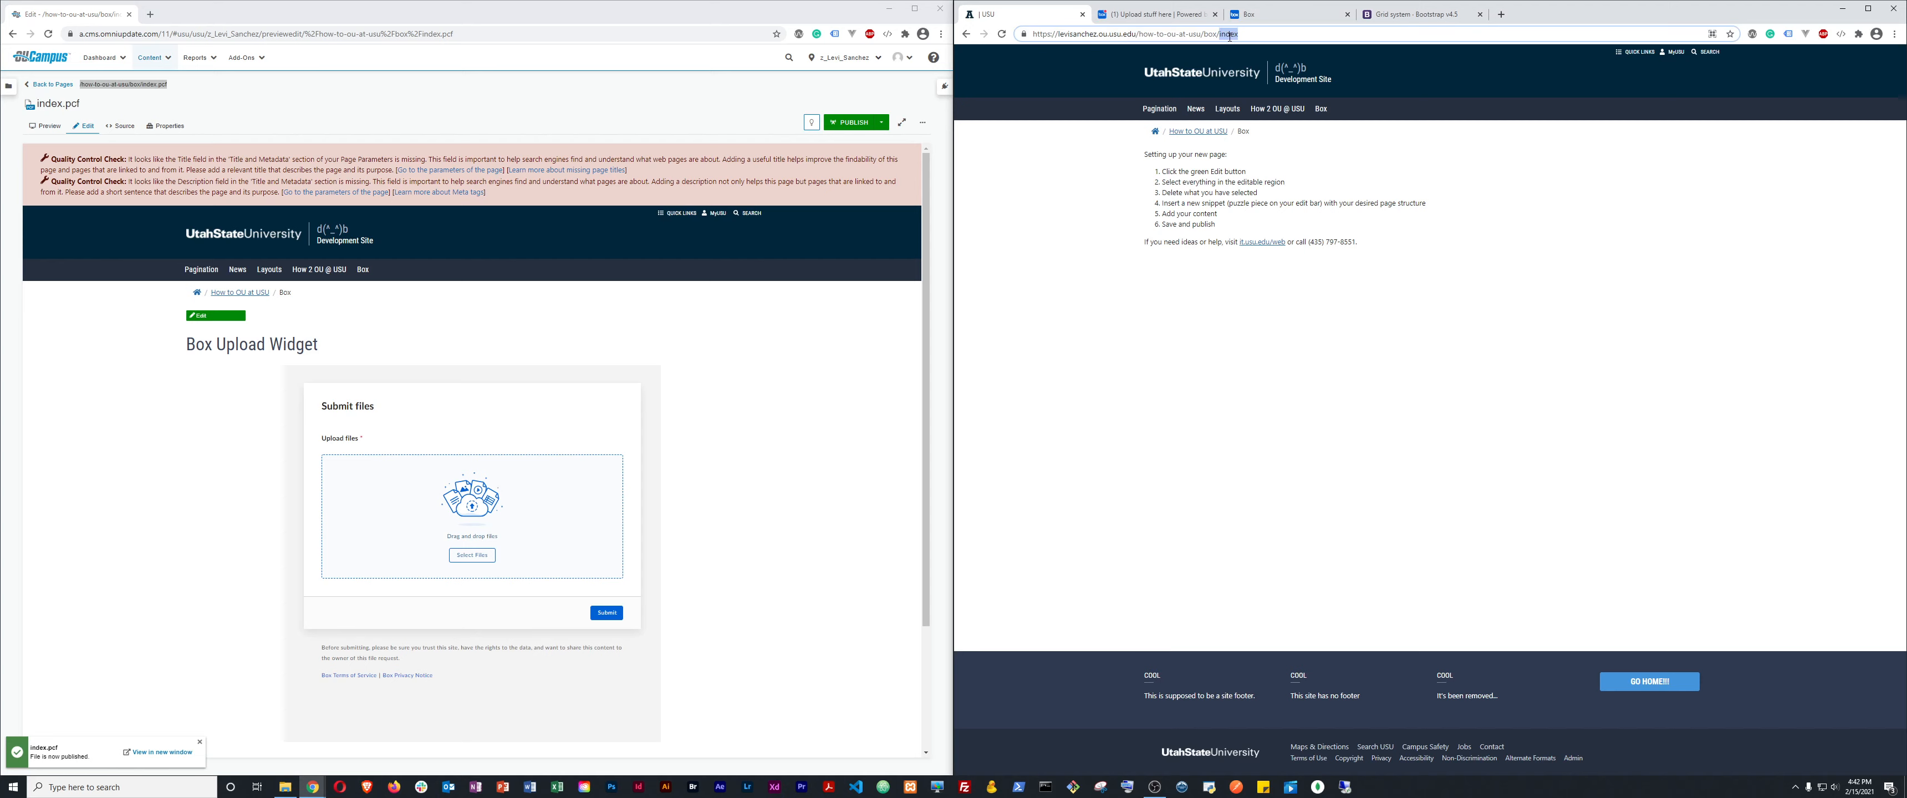
key("ctrl+v")
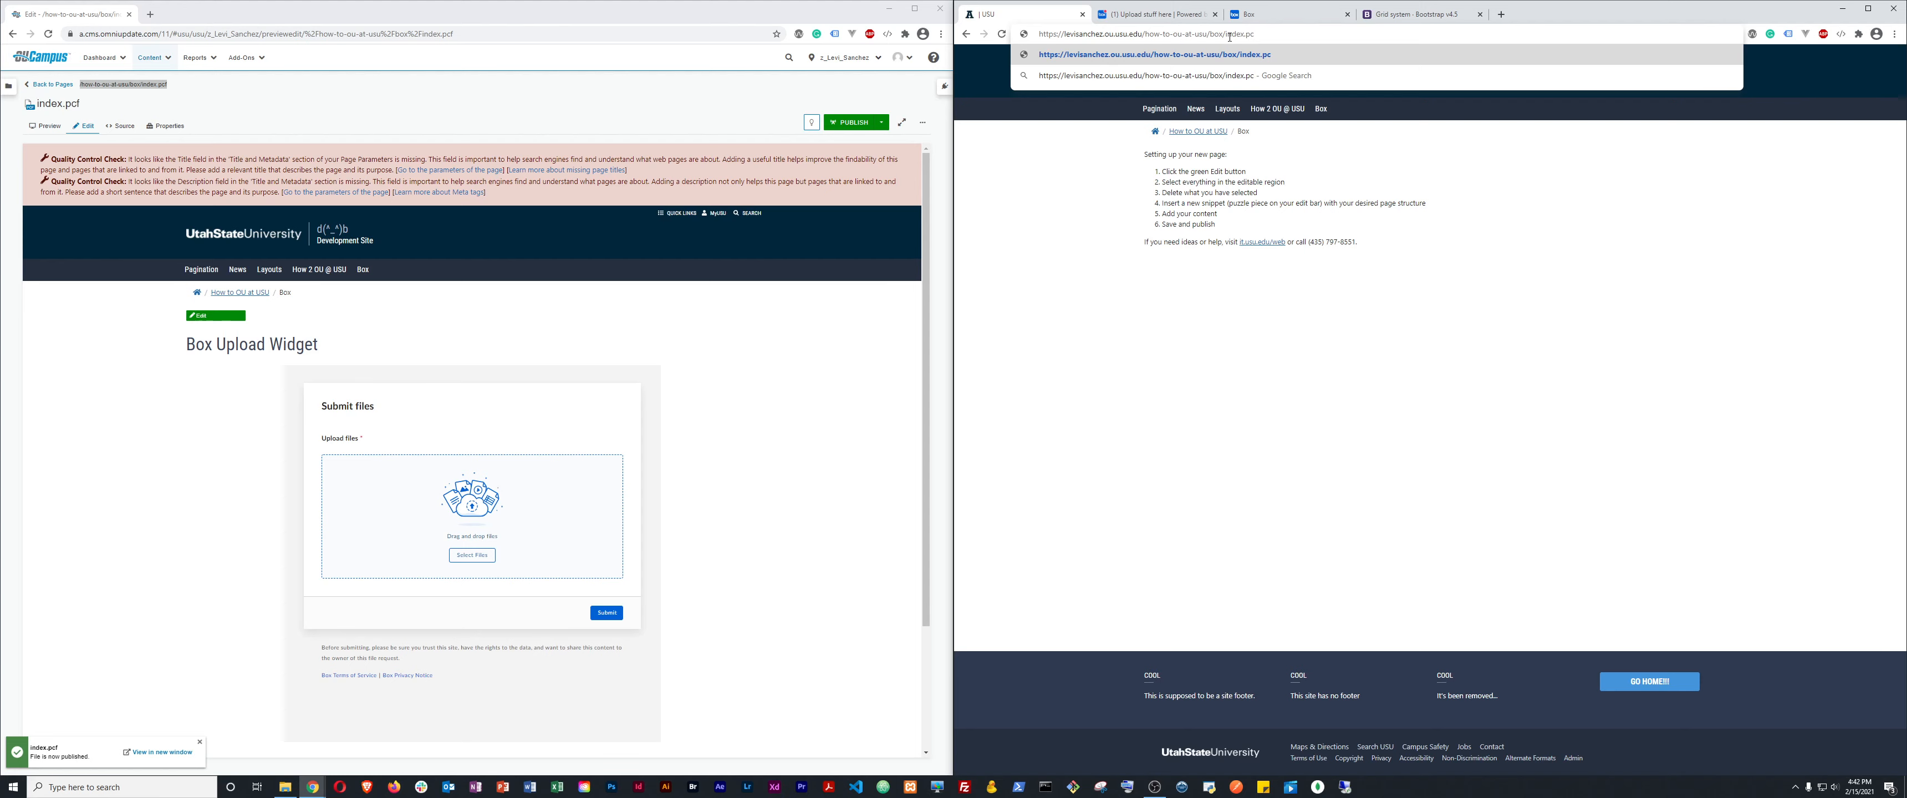
key("BackSpace")
key("BackSpace")
key("BackSpace")
key("Return")
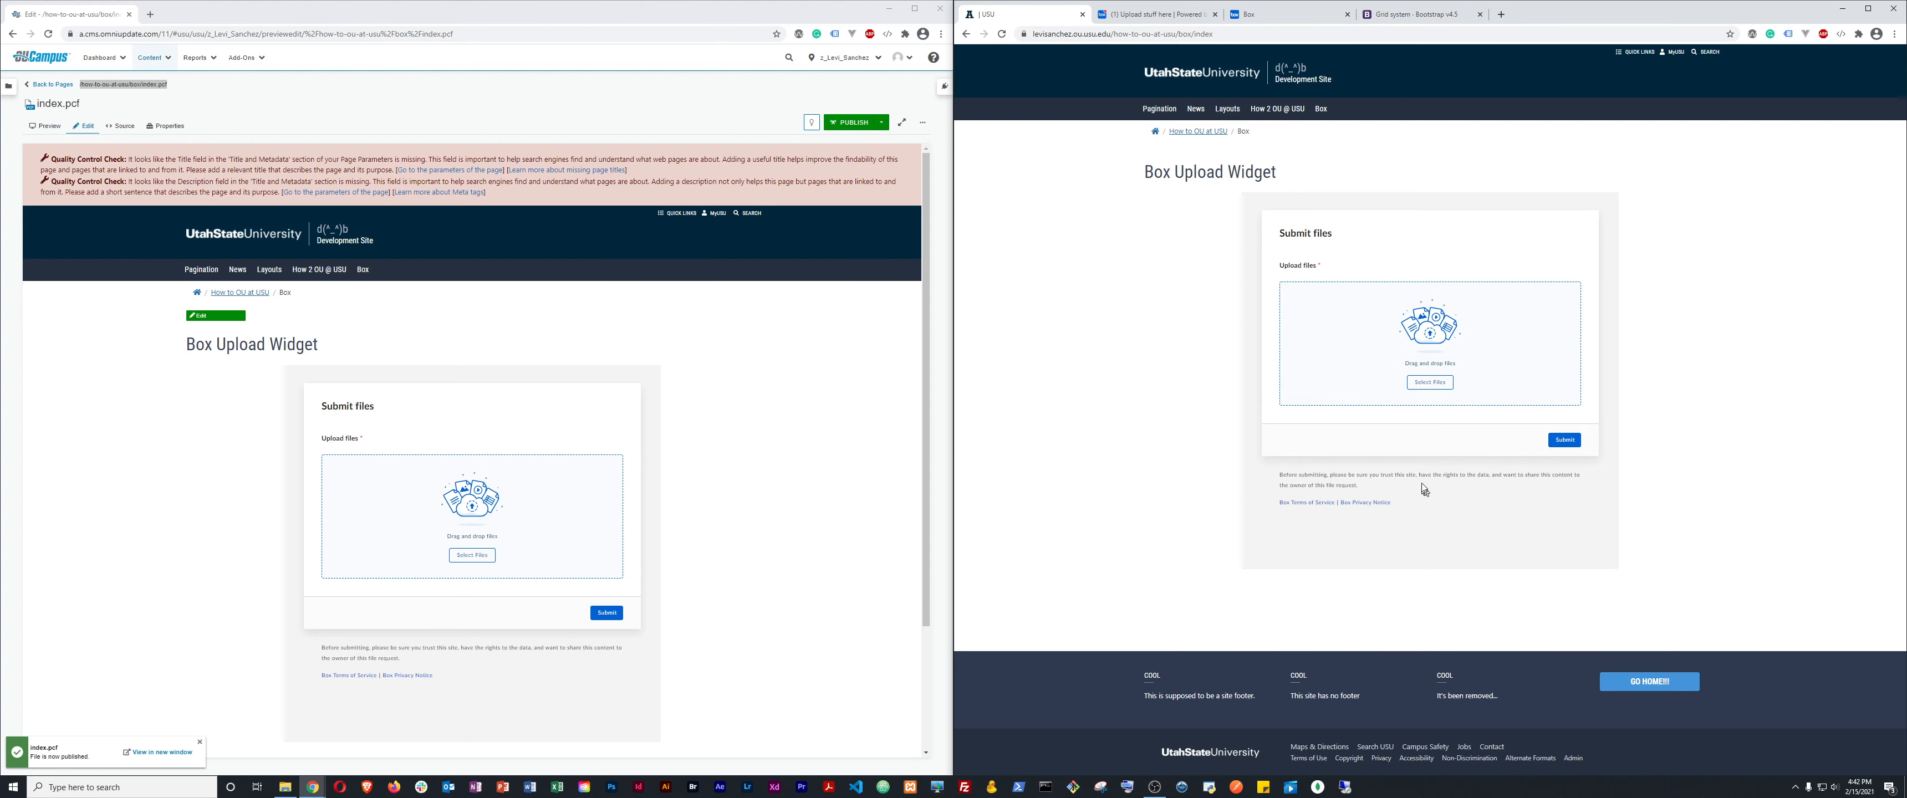
Start selecting a file for the live upload form and go to the Test Files folder that holds TEST.docx.
left_click(1440, 389)
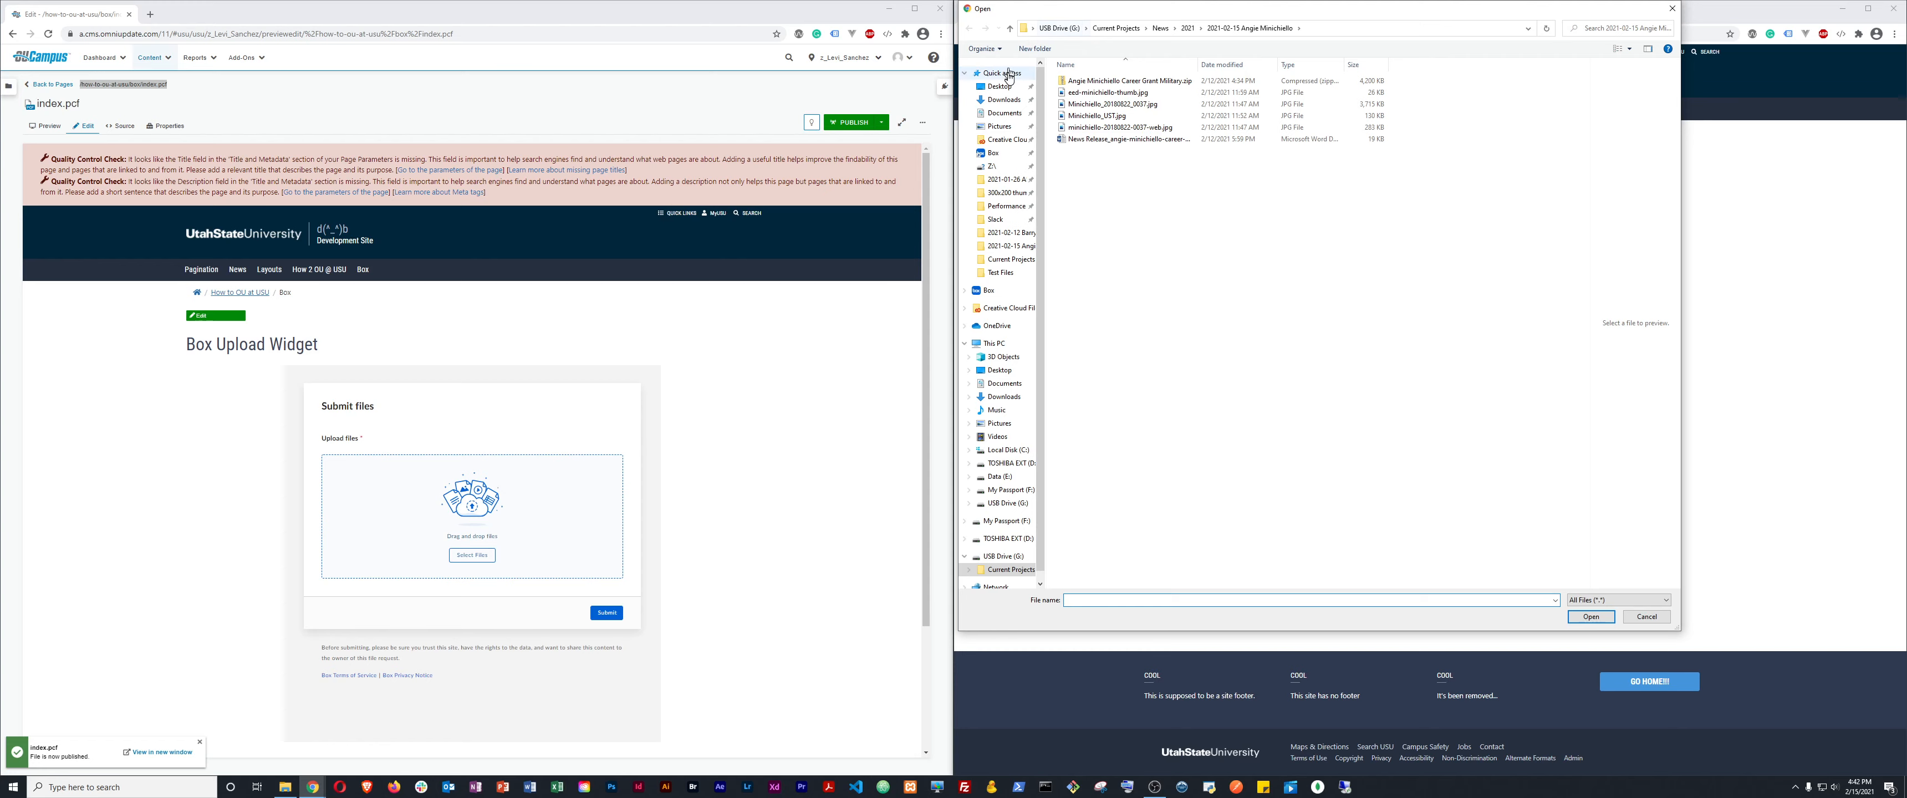
left_click(1007, 87)
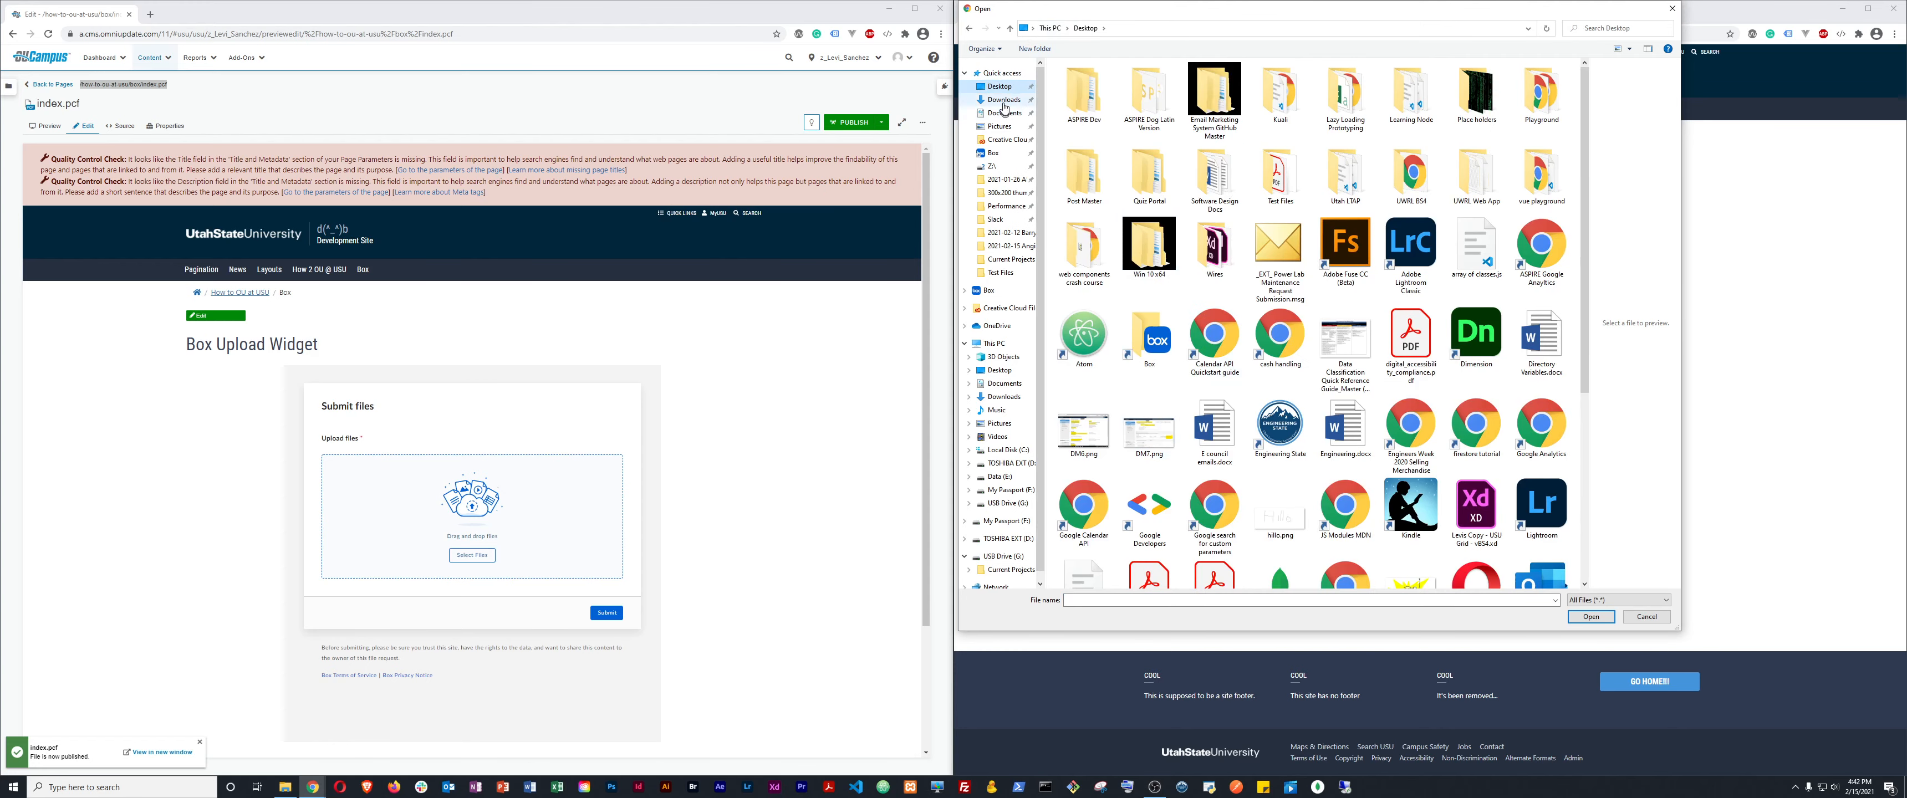
left_click(999, 73)
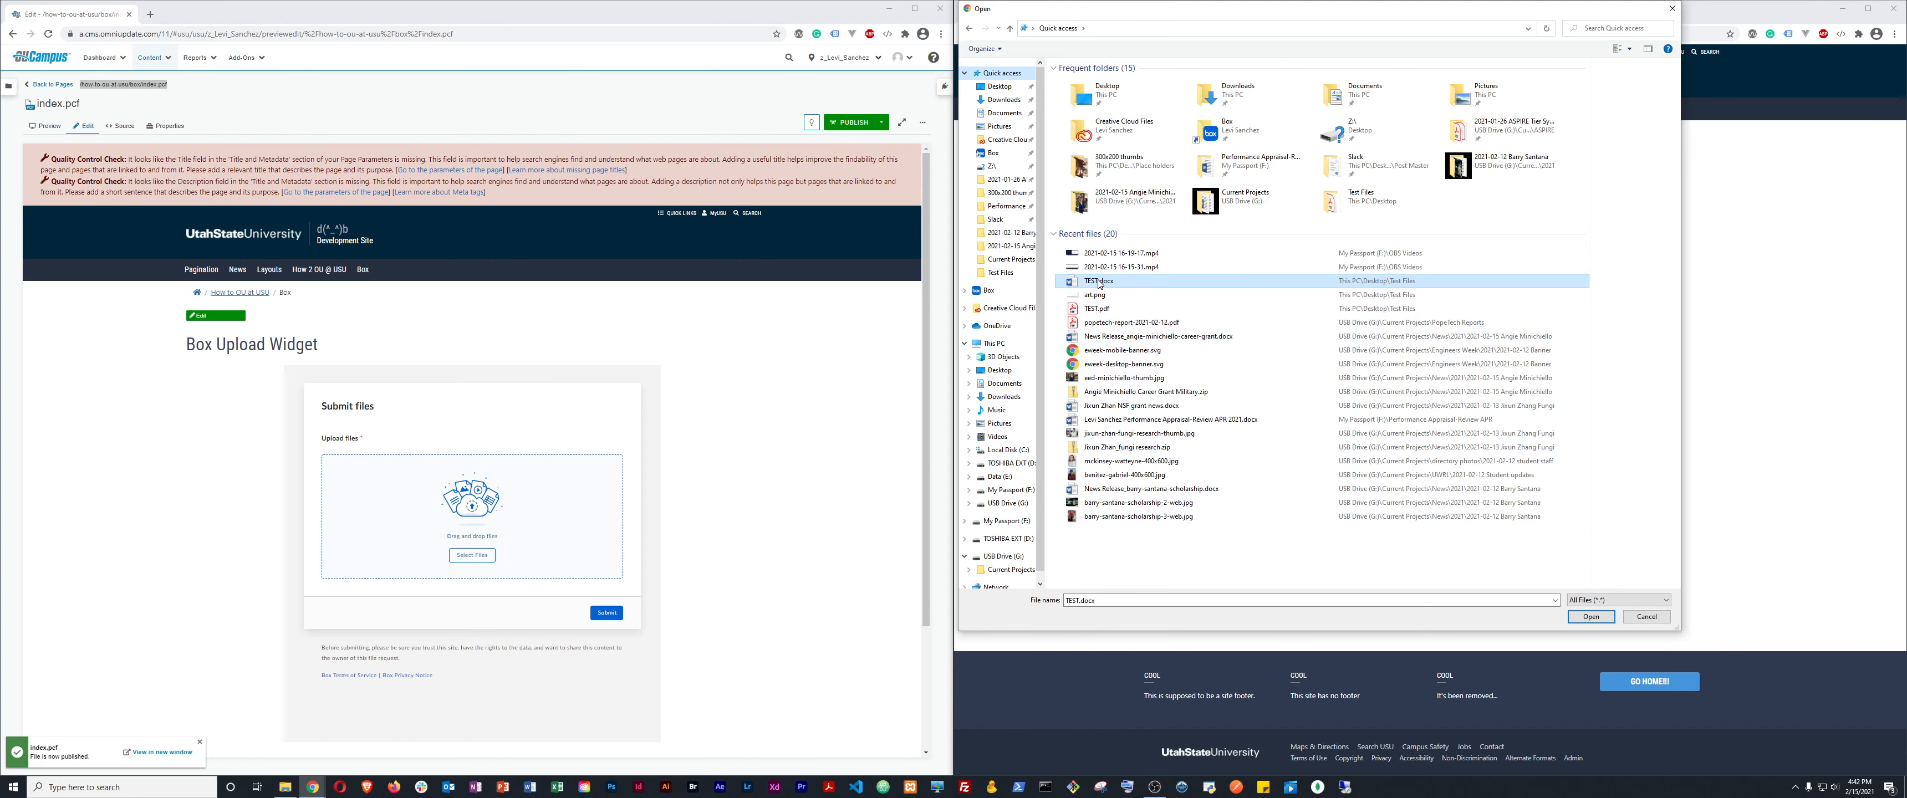
left_click(1101, 284)
right_click(1101, 284)
left_click(1183, 582)
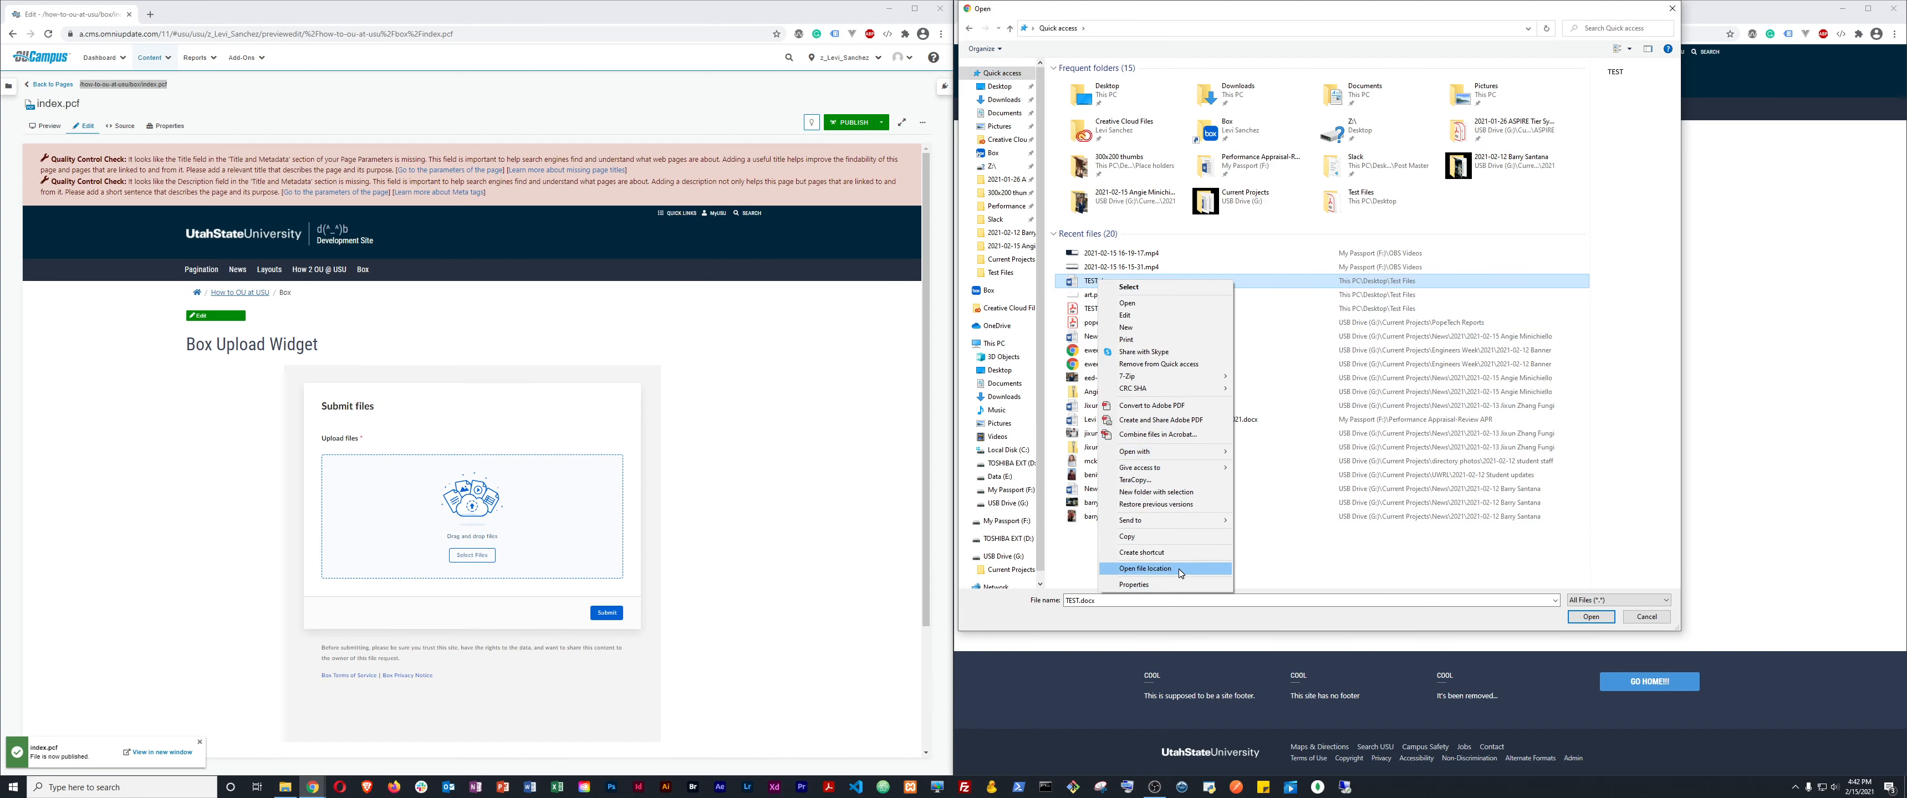
left_click_drag(1175, 9, 631, 42)
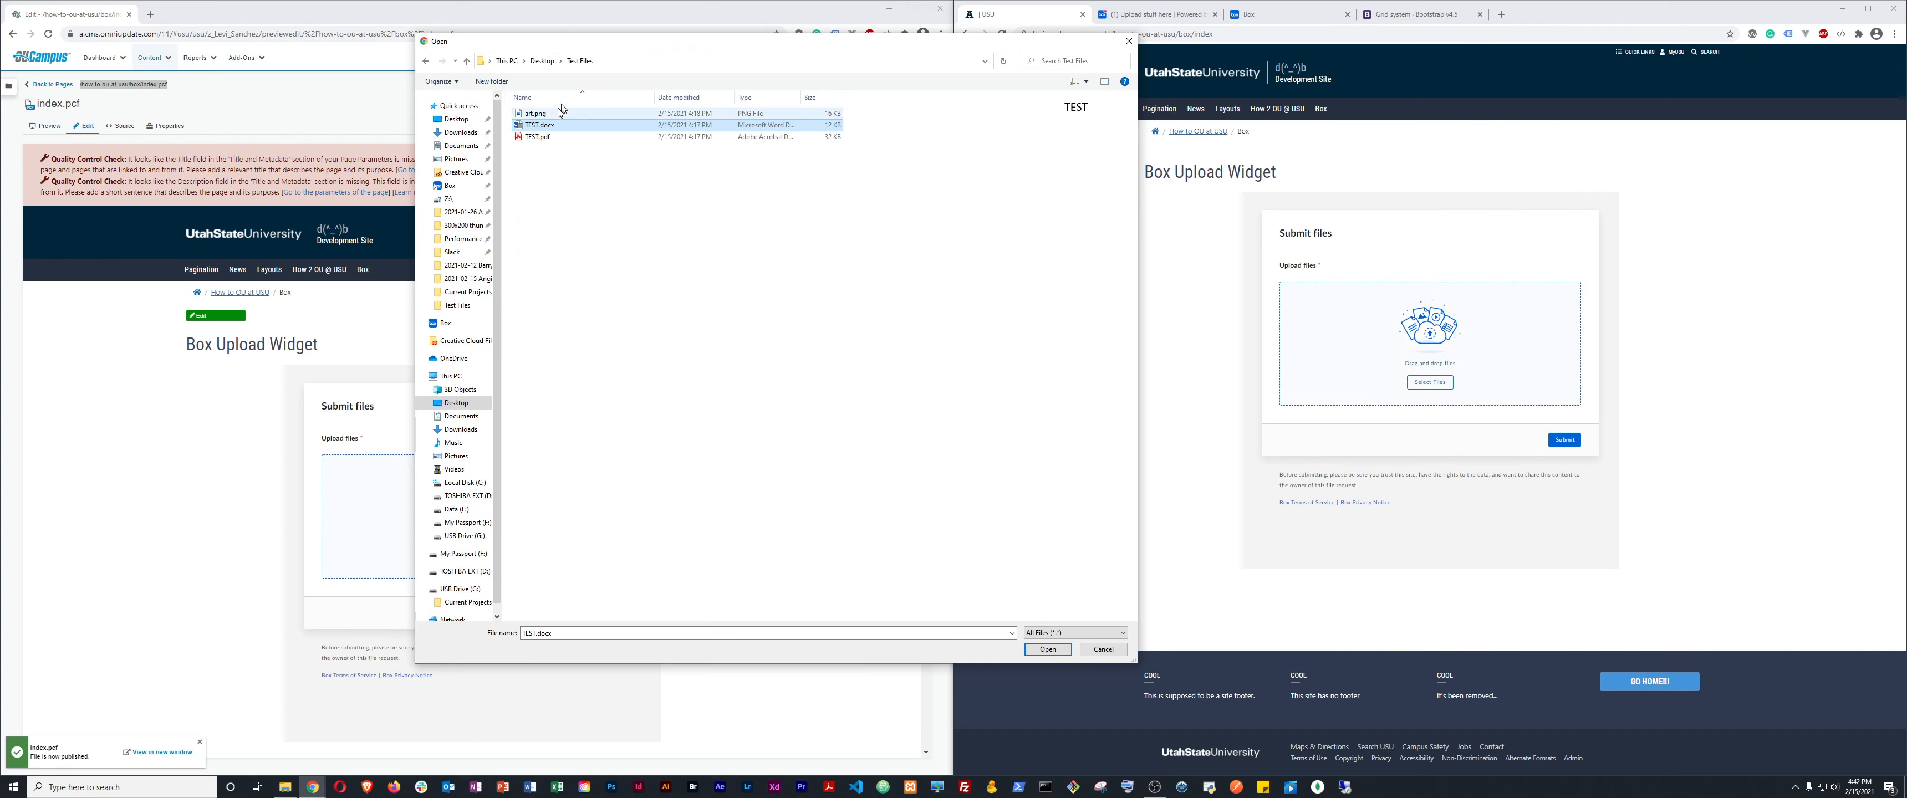
Attach TEST.pdf to the live Box upload form after previewing it, then submit the form.
left_click(554, 137)
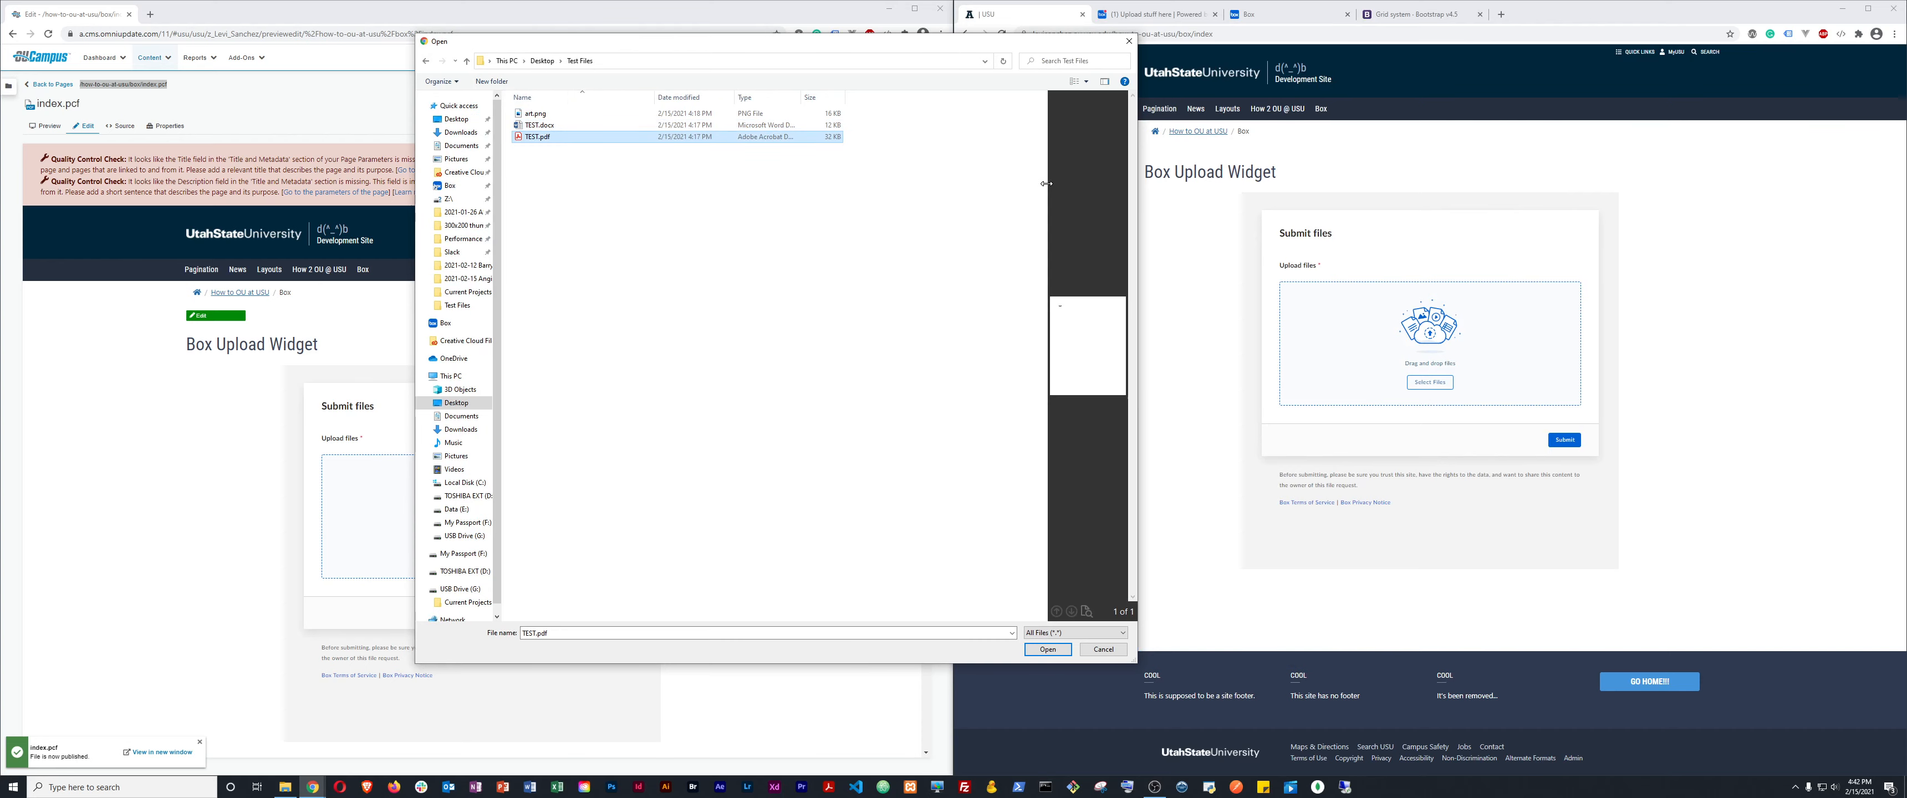
left_click_drag(1046, 188, 797, 201)
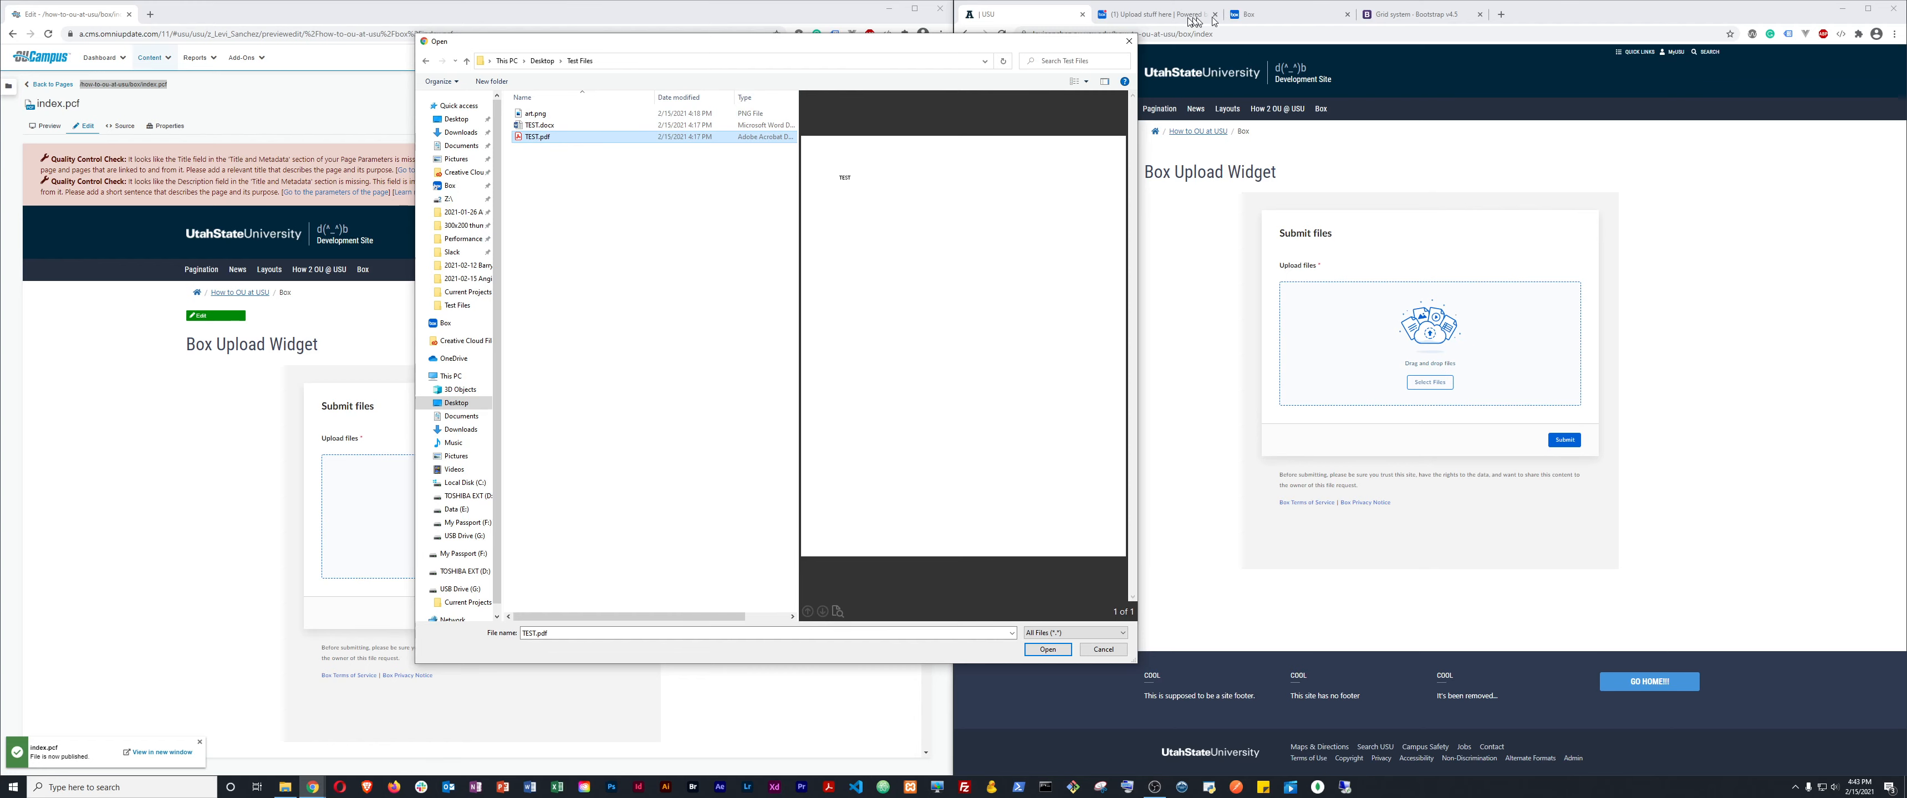
left_click(1057, 651)
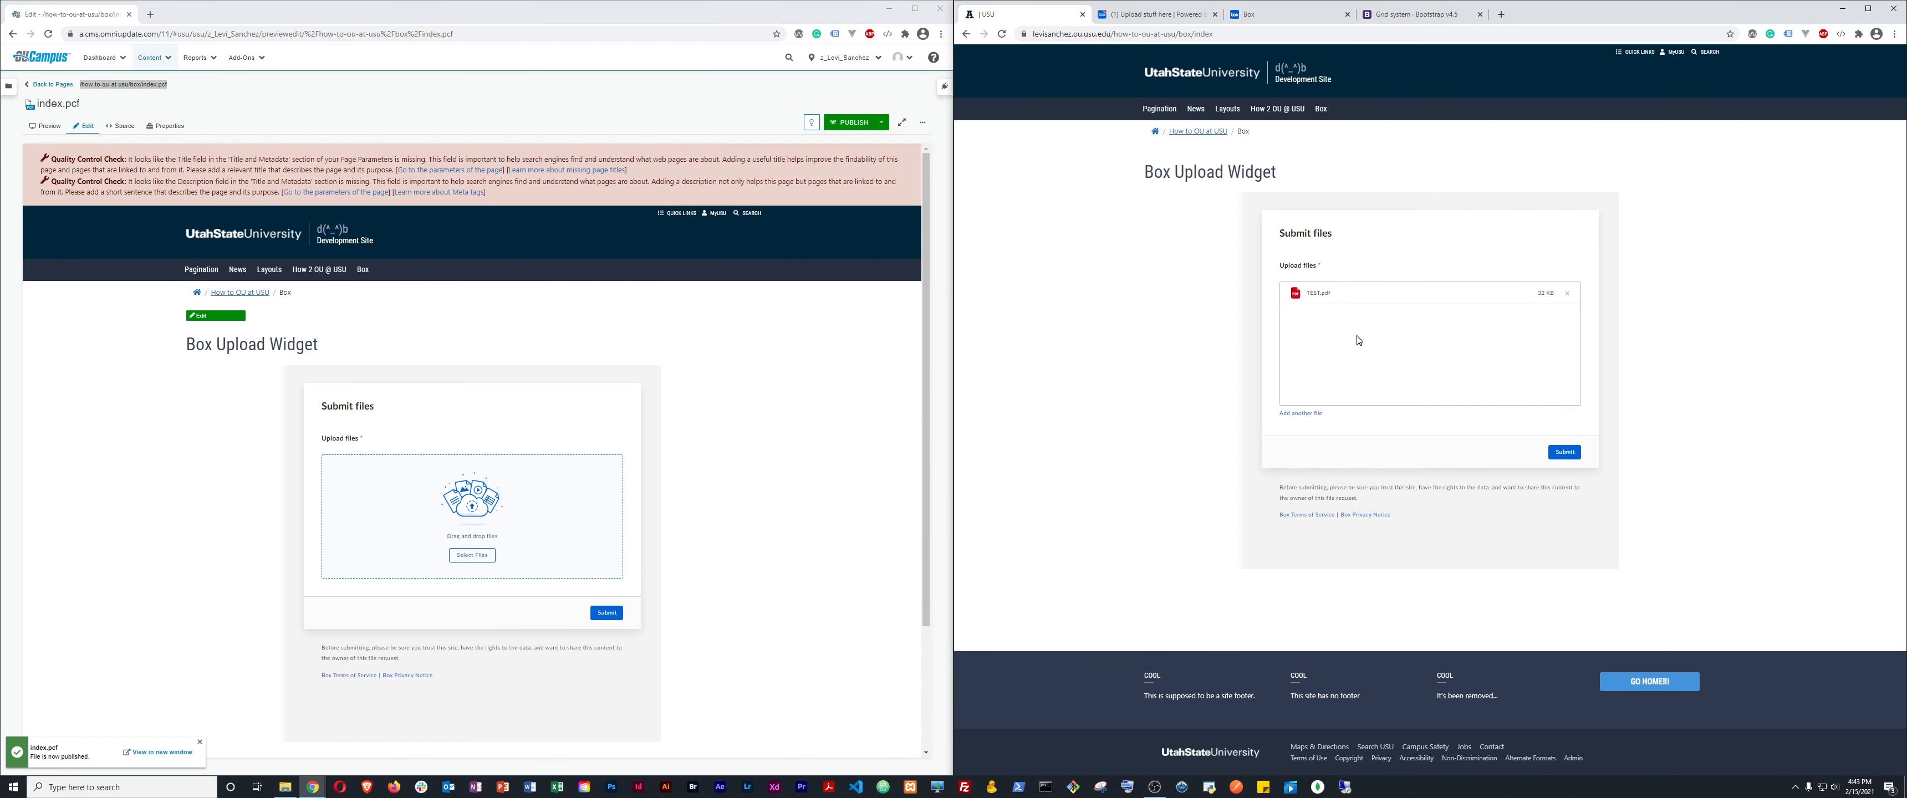
left_click(1564, 454)
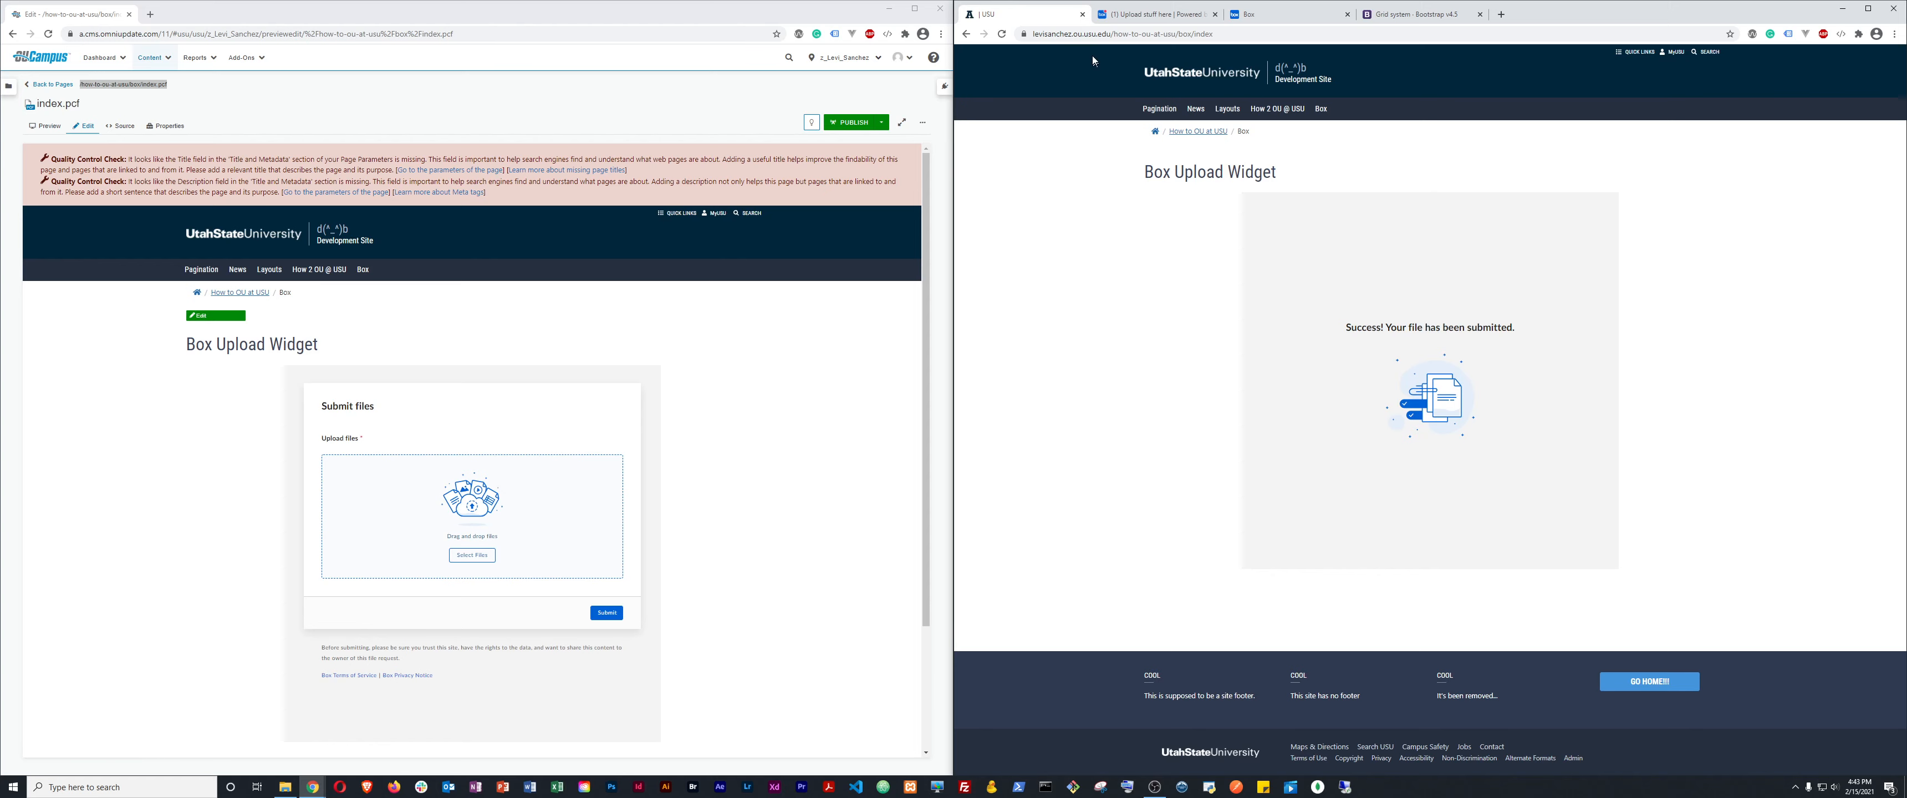
Return to the Upload stuff here folder in Box and close its File Request dialog.
left_click(1138, 15)
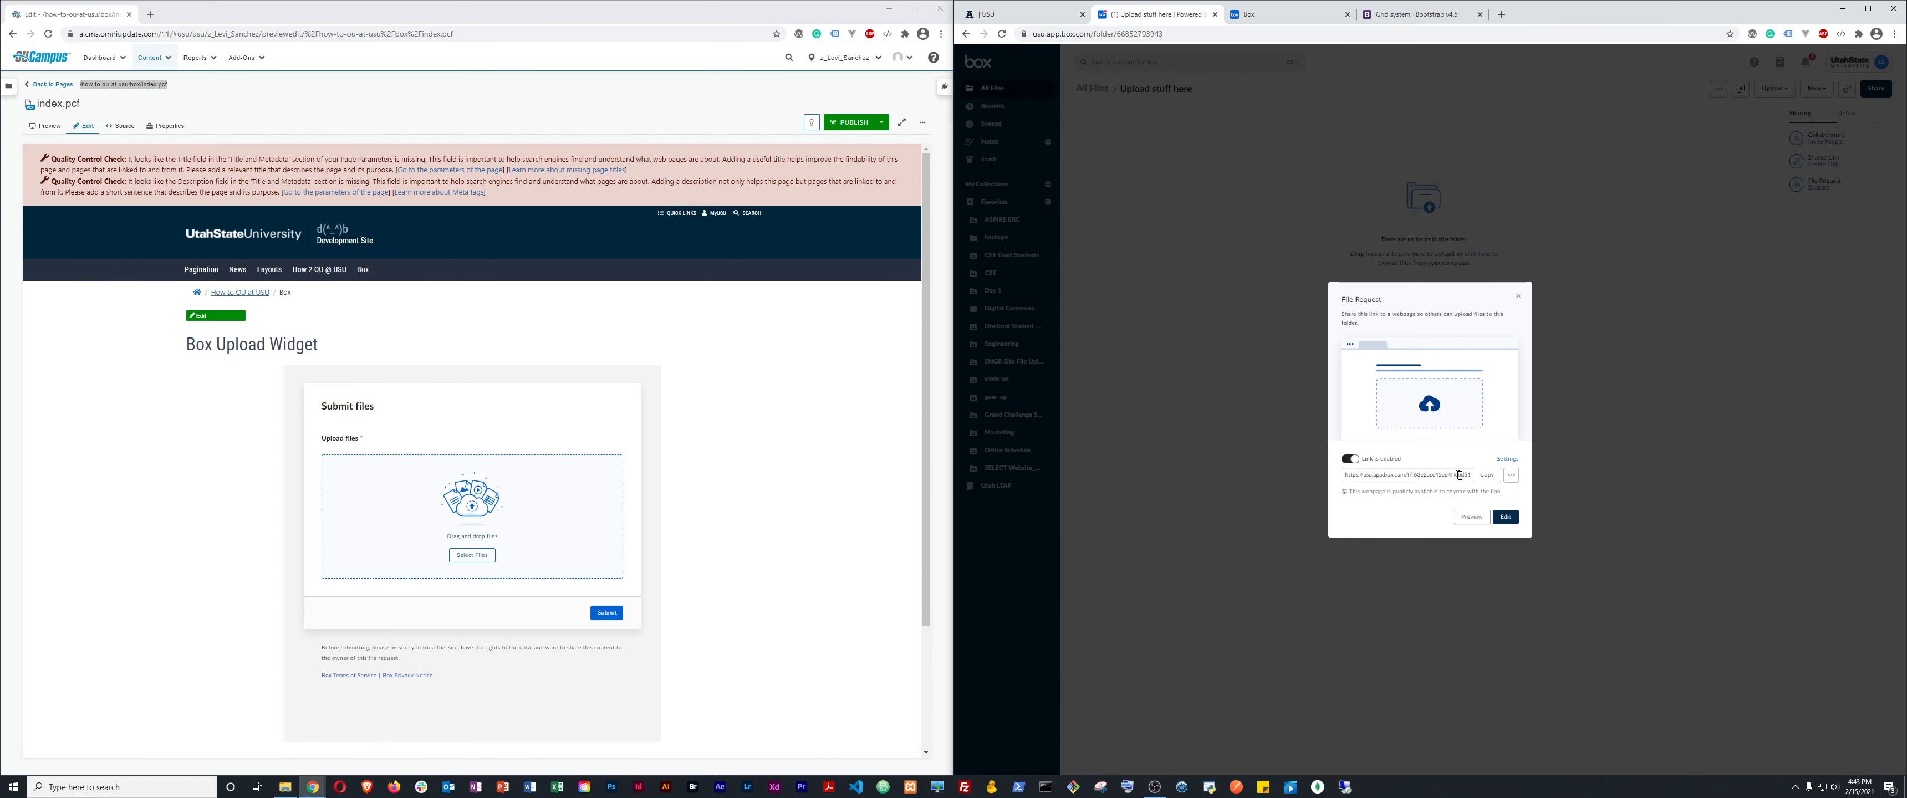
left_click(1519, 297)
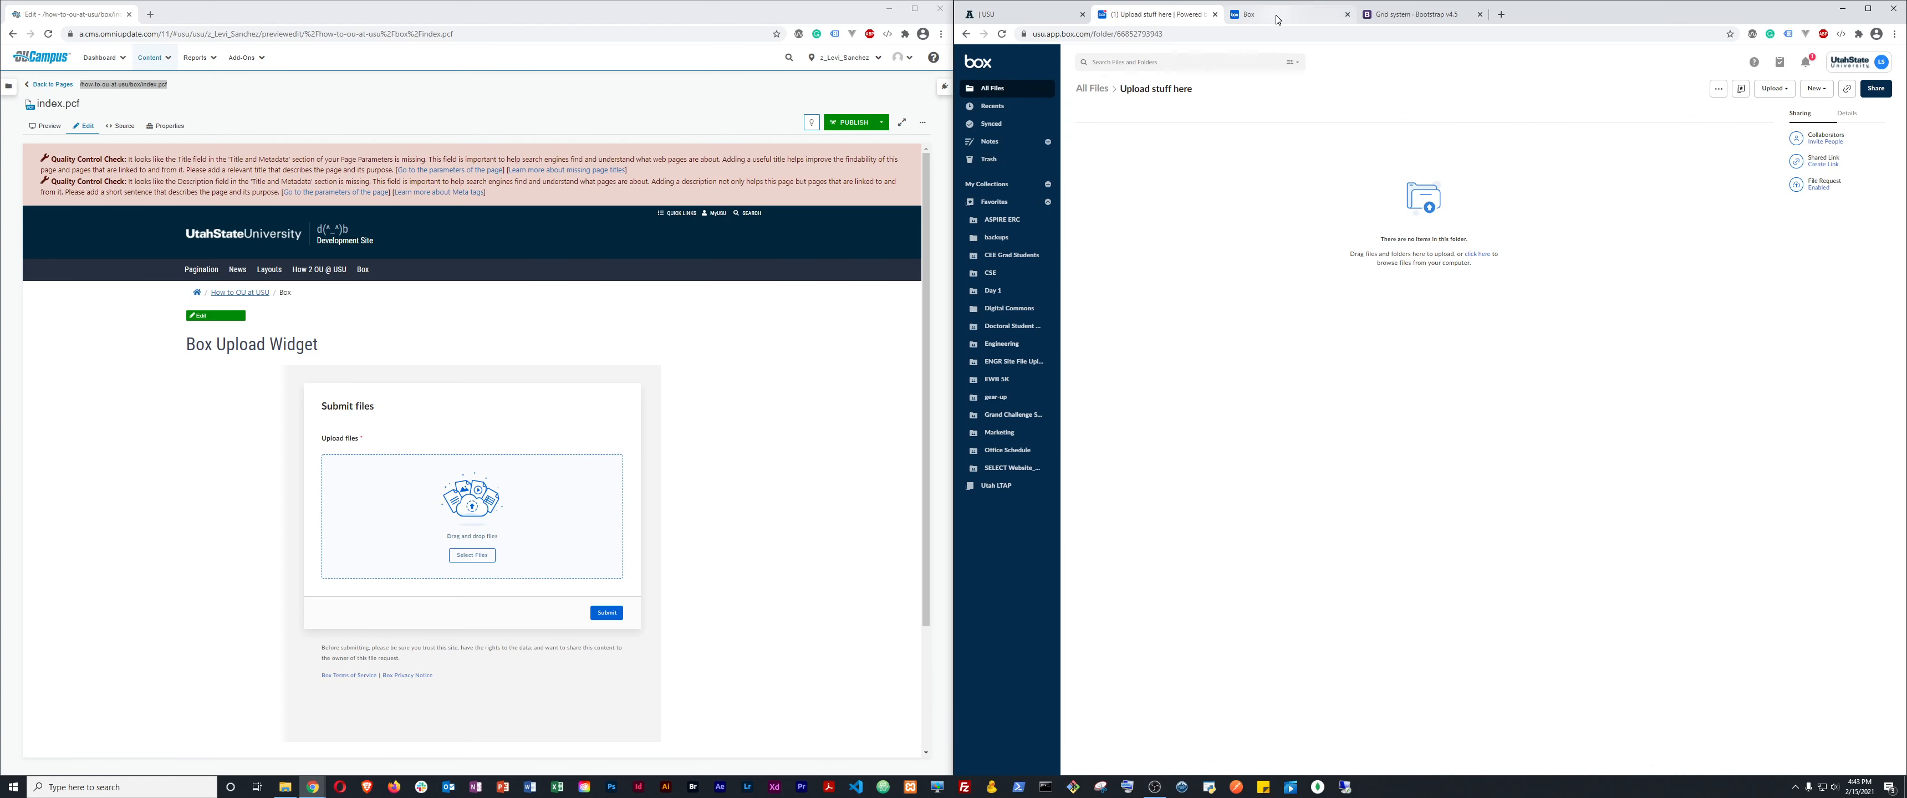
left_click(1325, 15)
left_click(1347, 14)
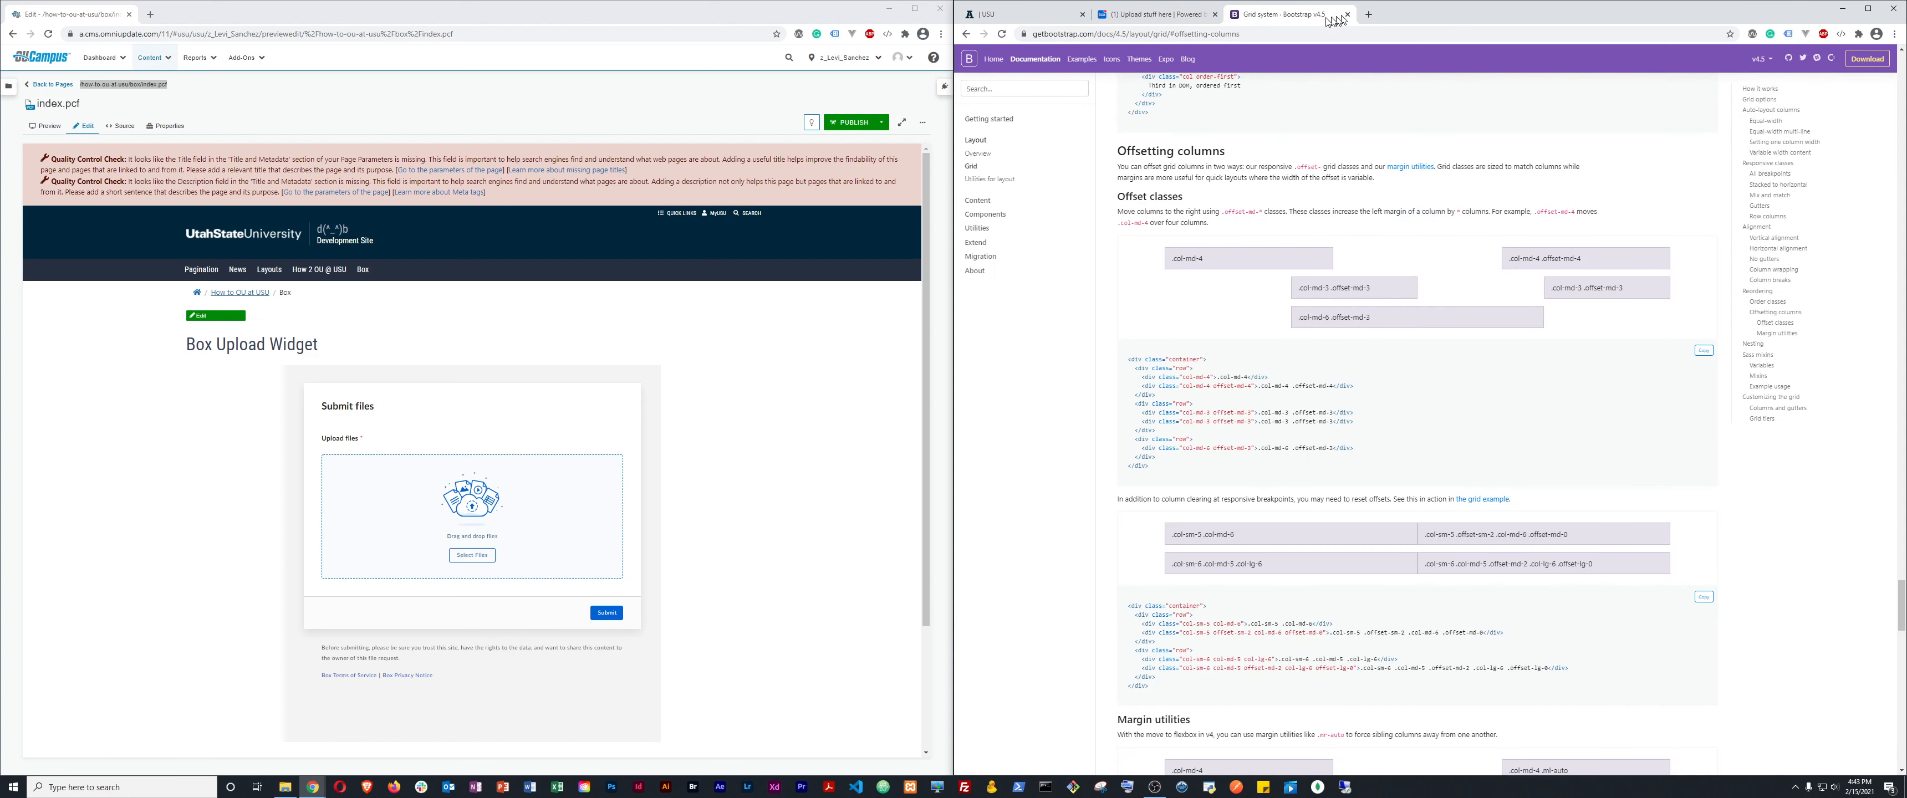
left_click(1185, 18)
key("ctrl+shift+t")
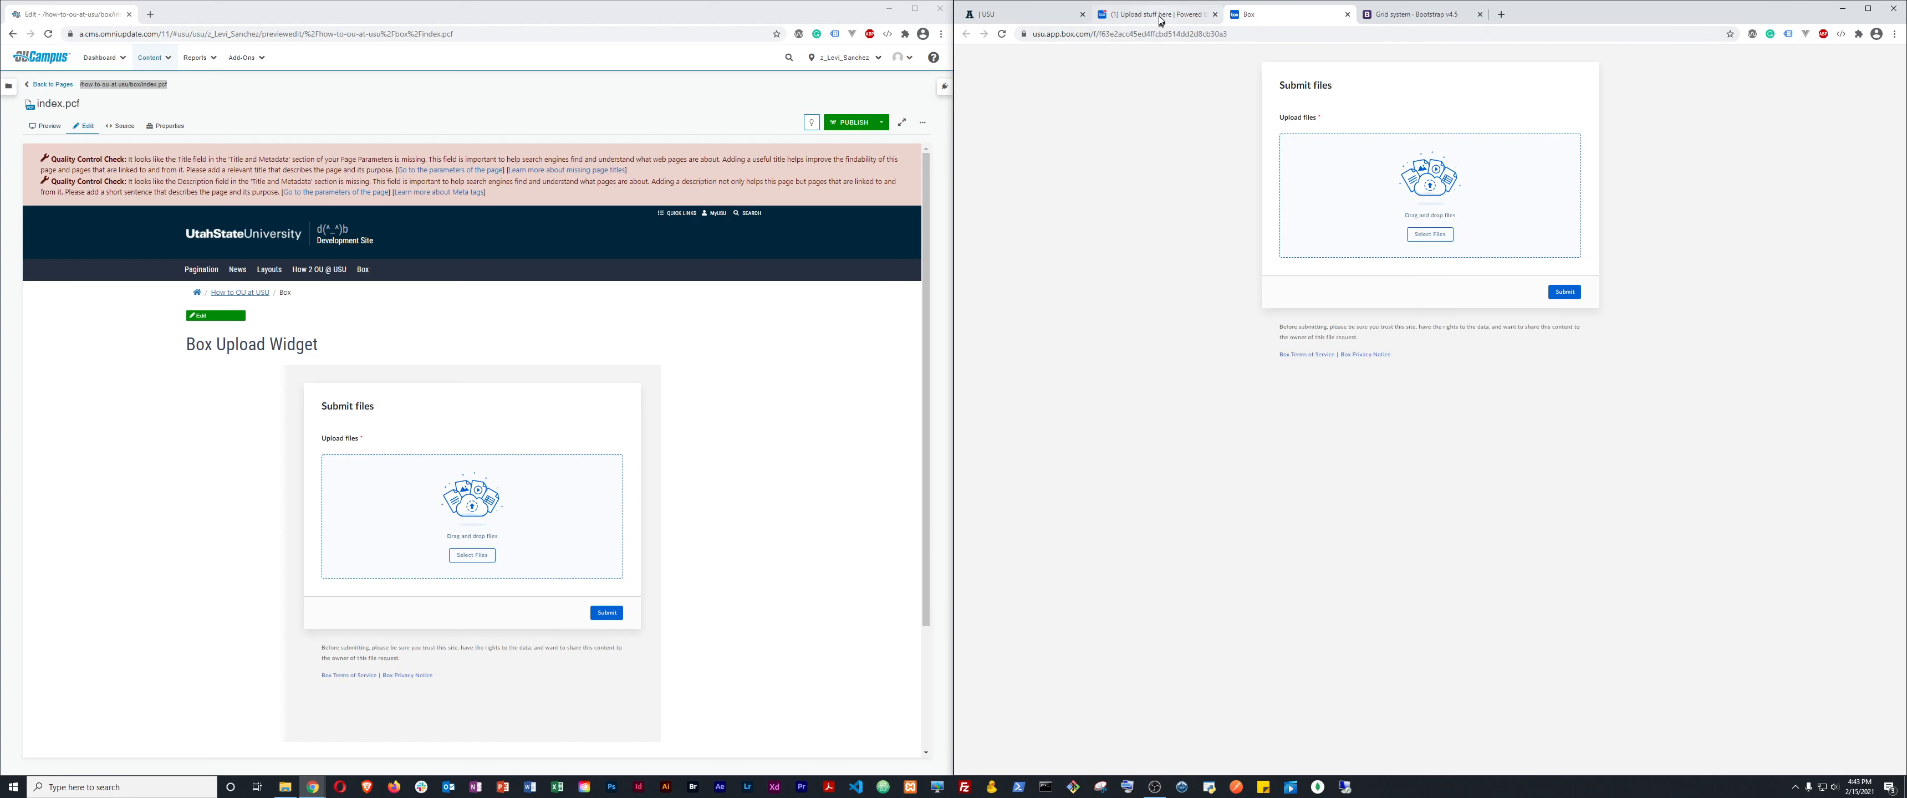
Reload the Upload stuff here folder, open the submitted TEST.pdf to check its content, and return to the folder.
left_click(1161, 17)
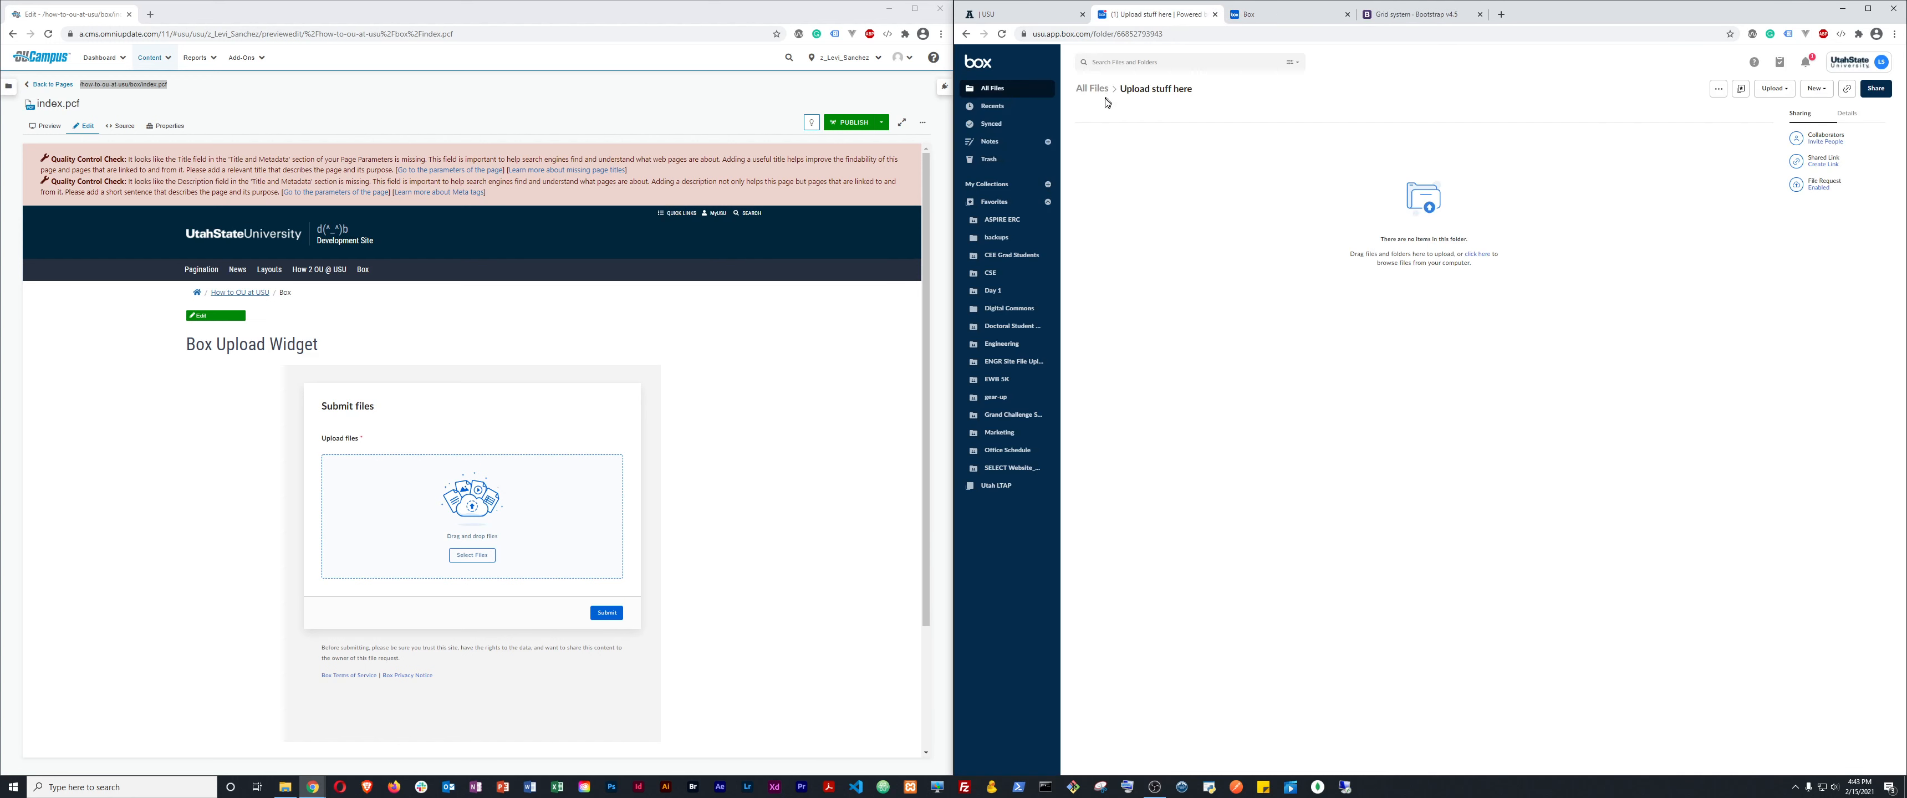
left_click(1003, 35)
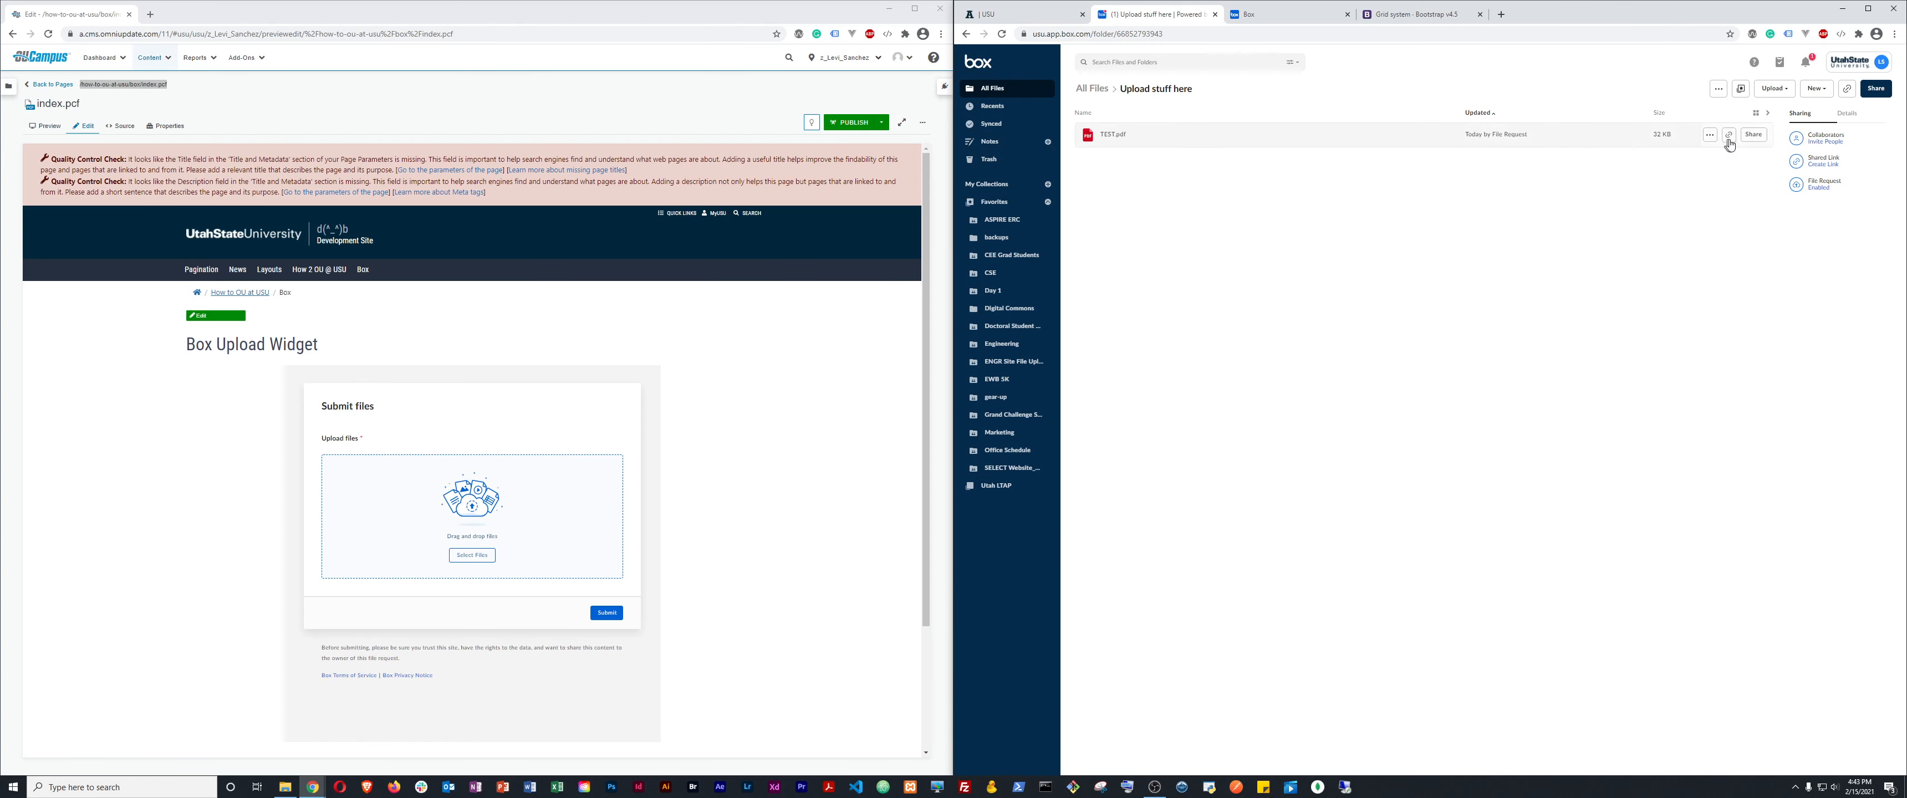
left_click(1113, 135)
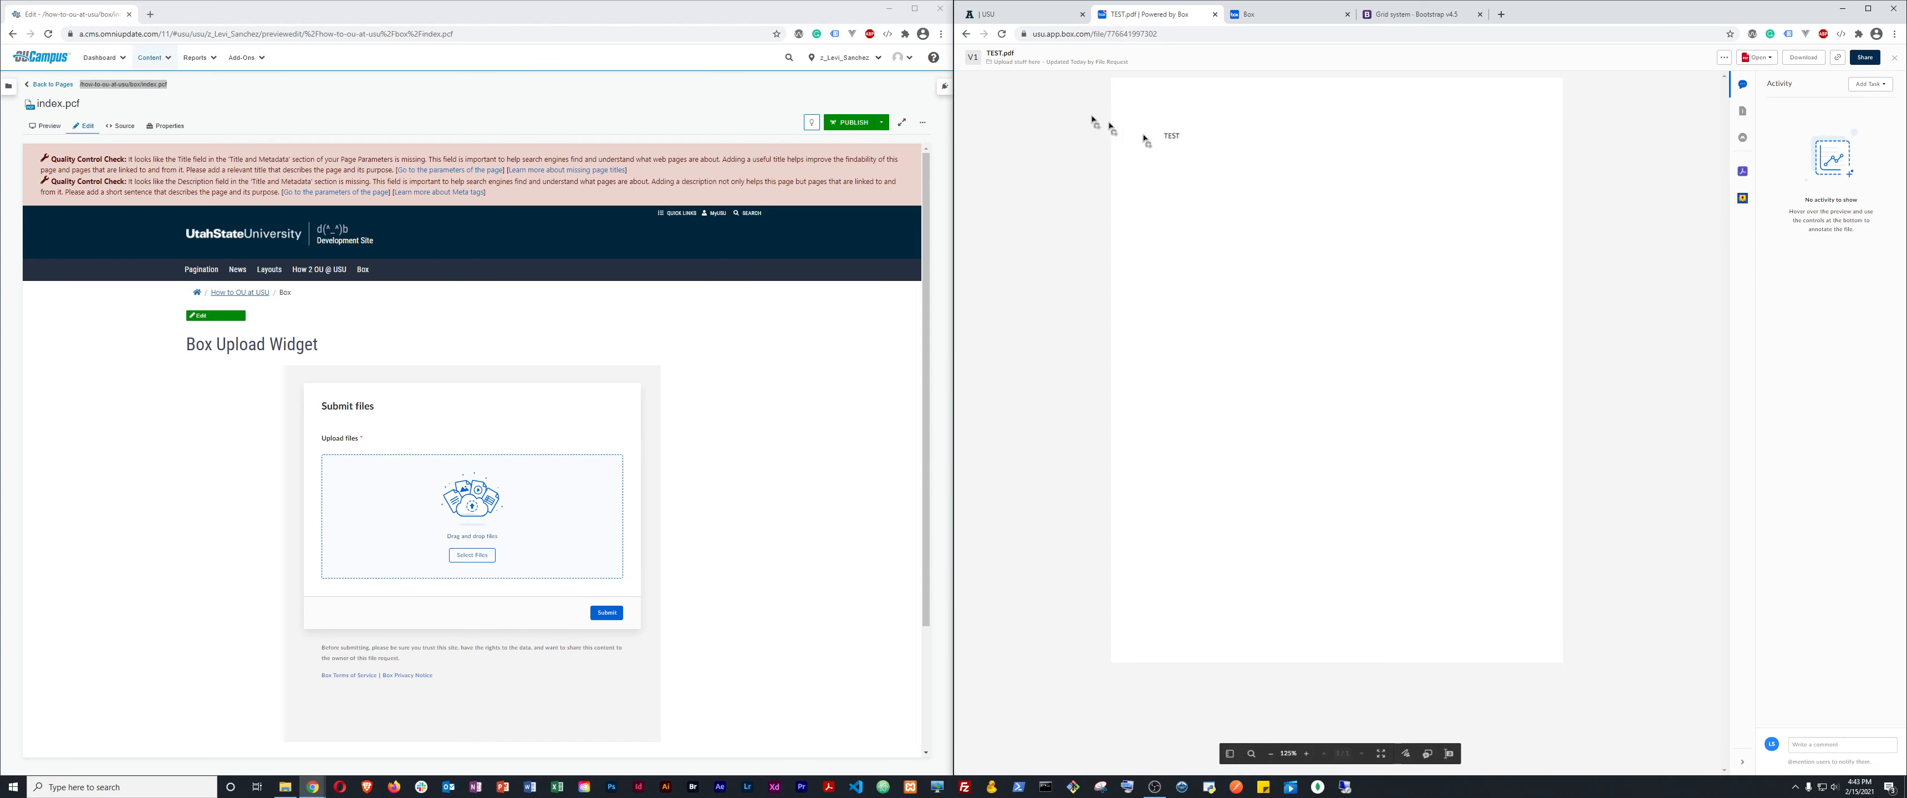
left_click(967, 34)
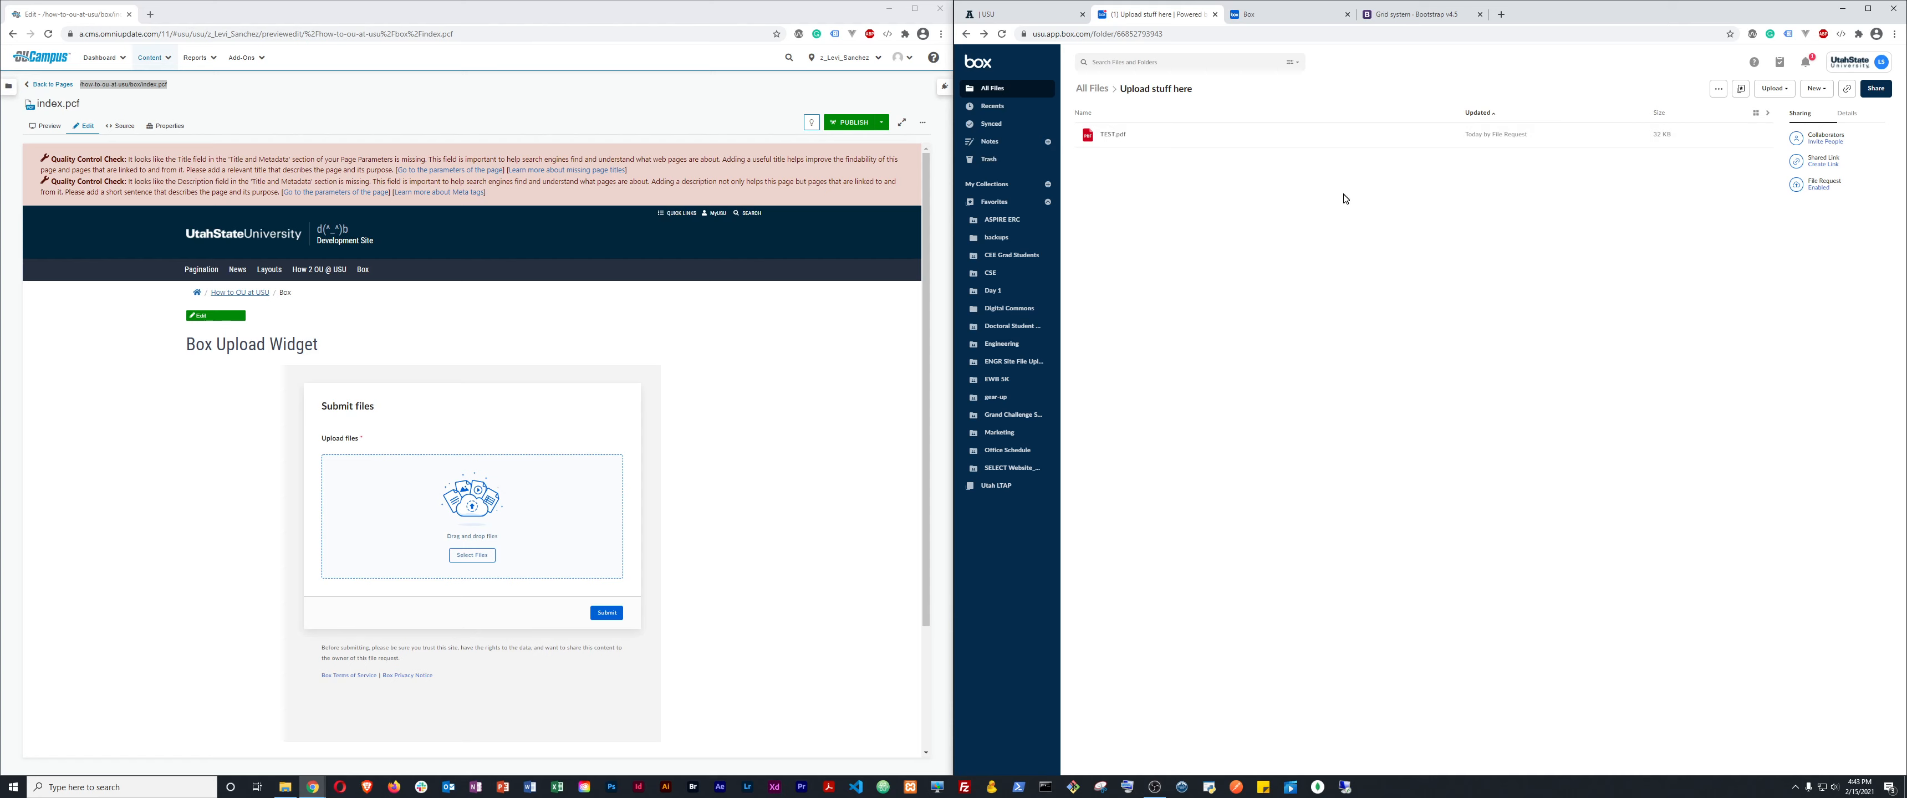
Reload the live Box Upload Widget page to reset its form, then close the standalone preview of the Box form.
left_click(978, 13)
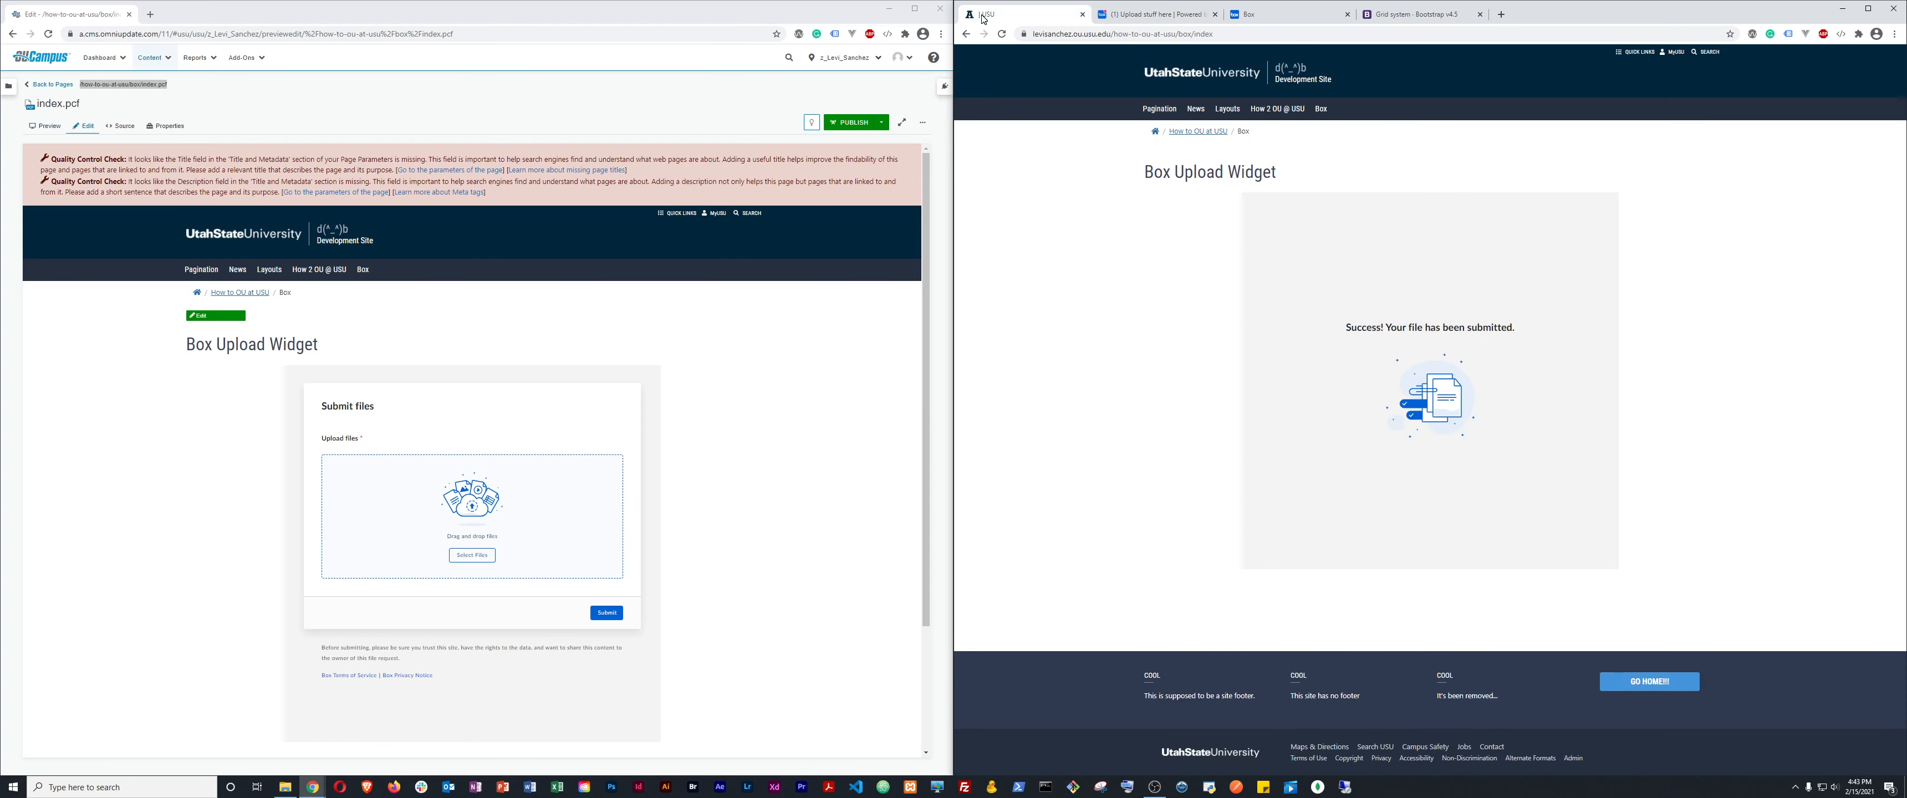
left_click(1004, 35)
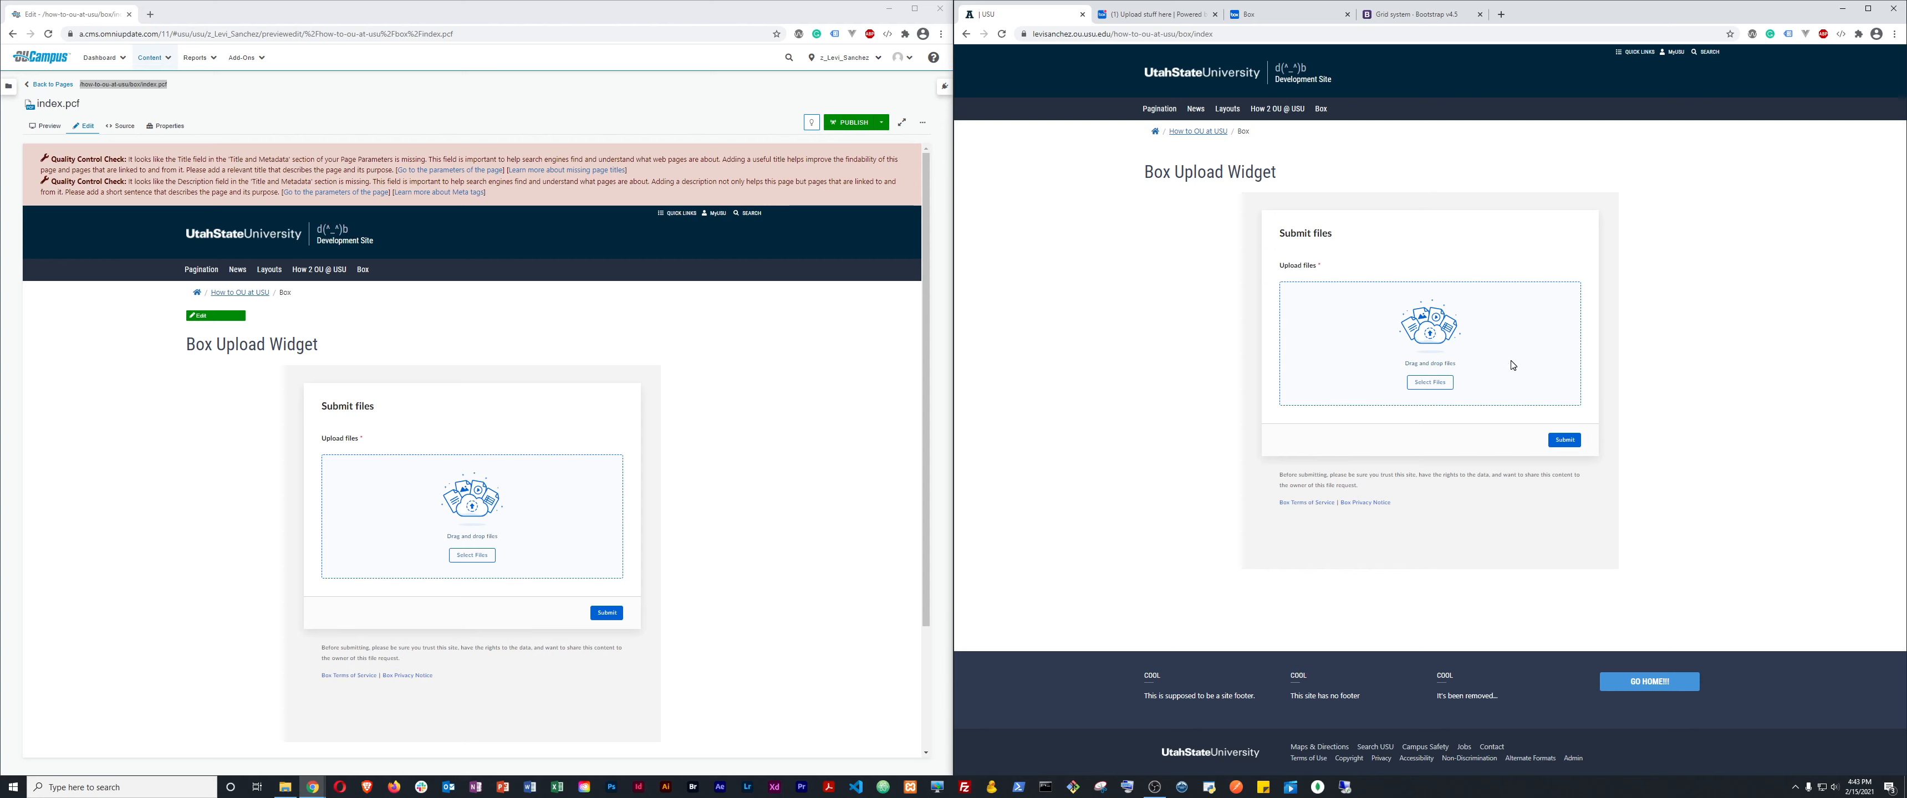
left_click(1167, 20)
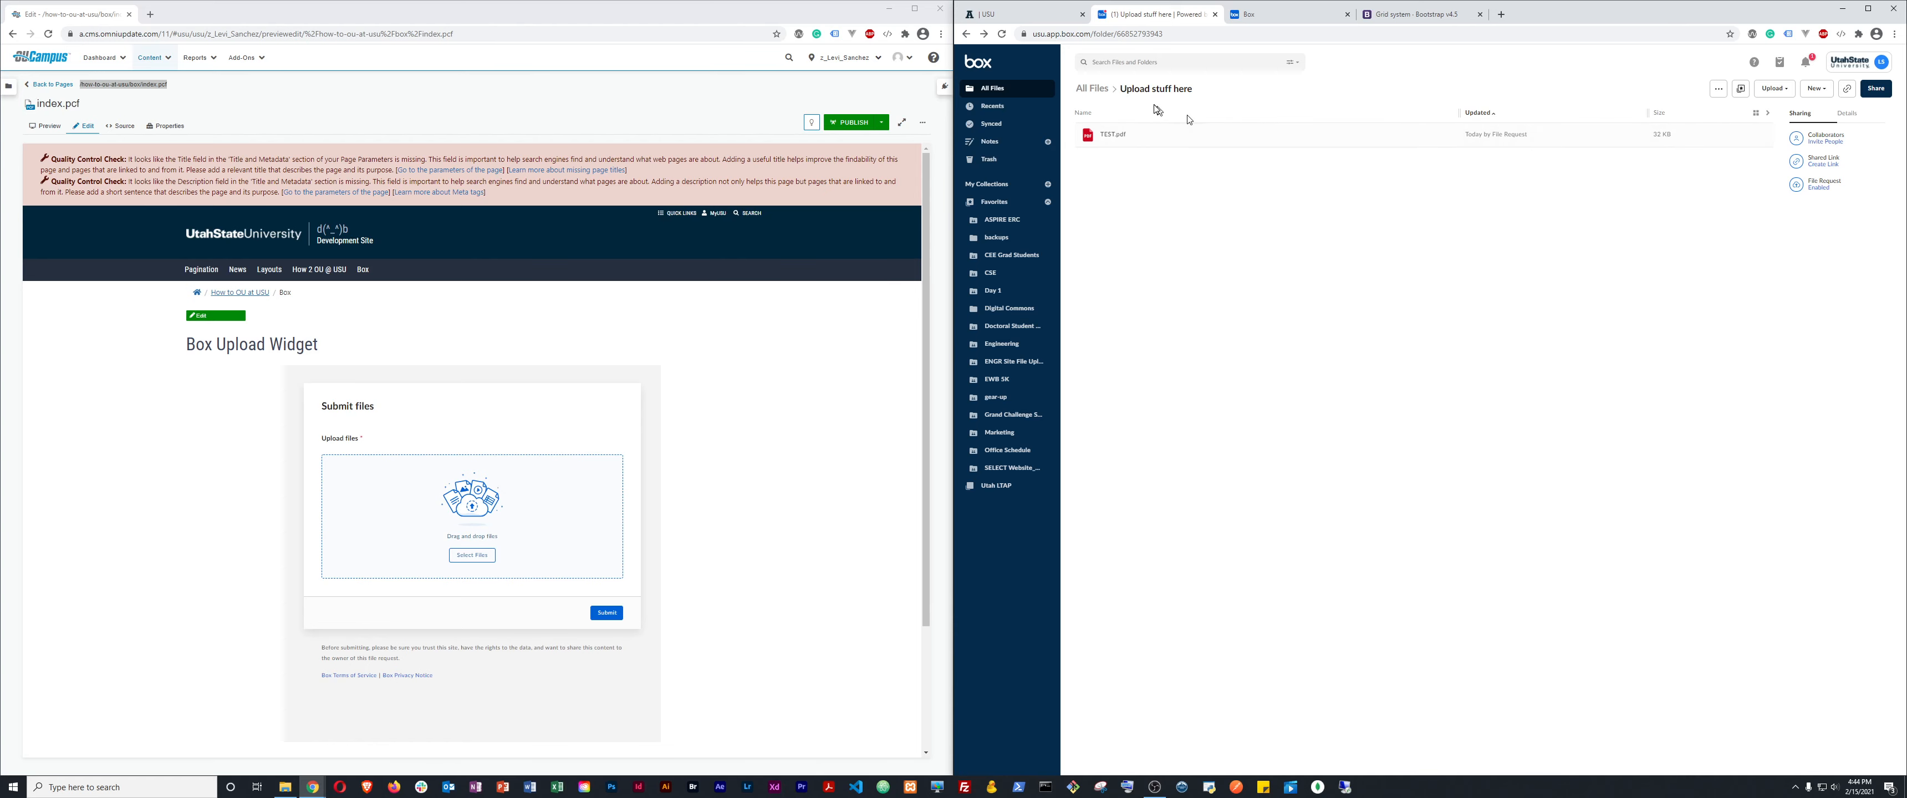
left_click(1253, 18)
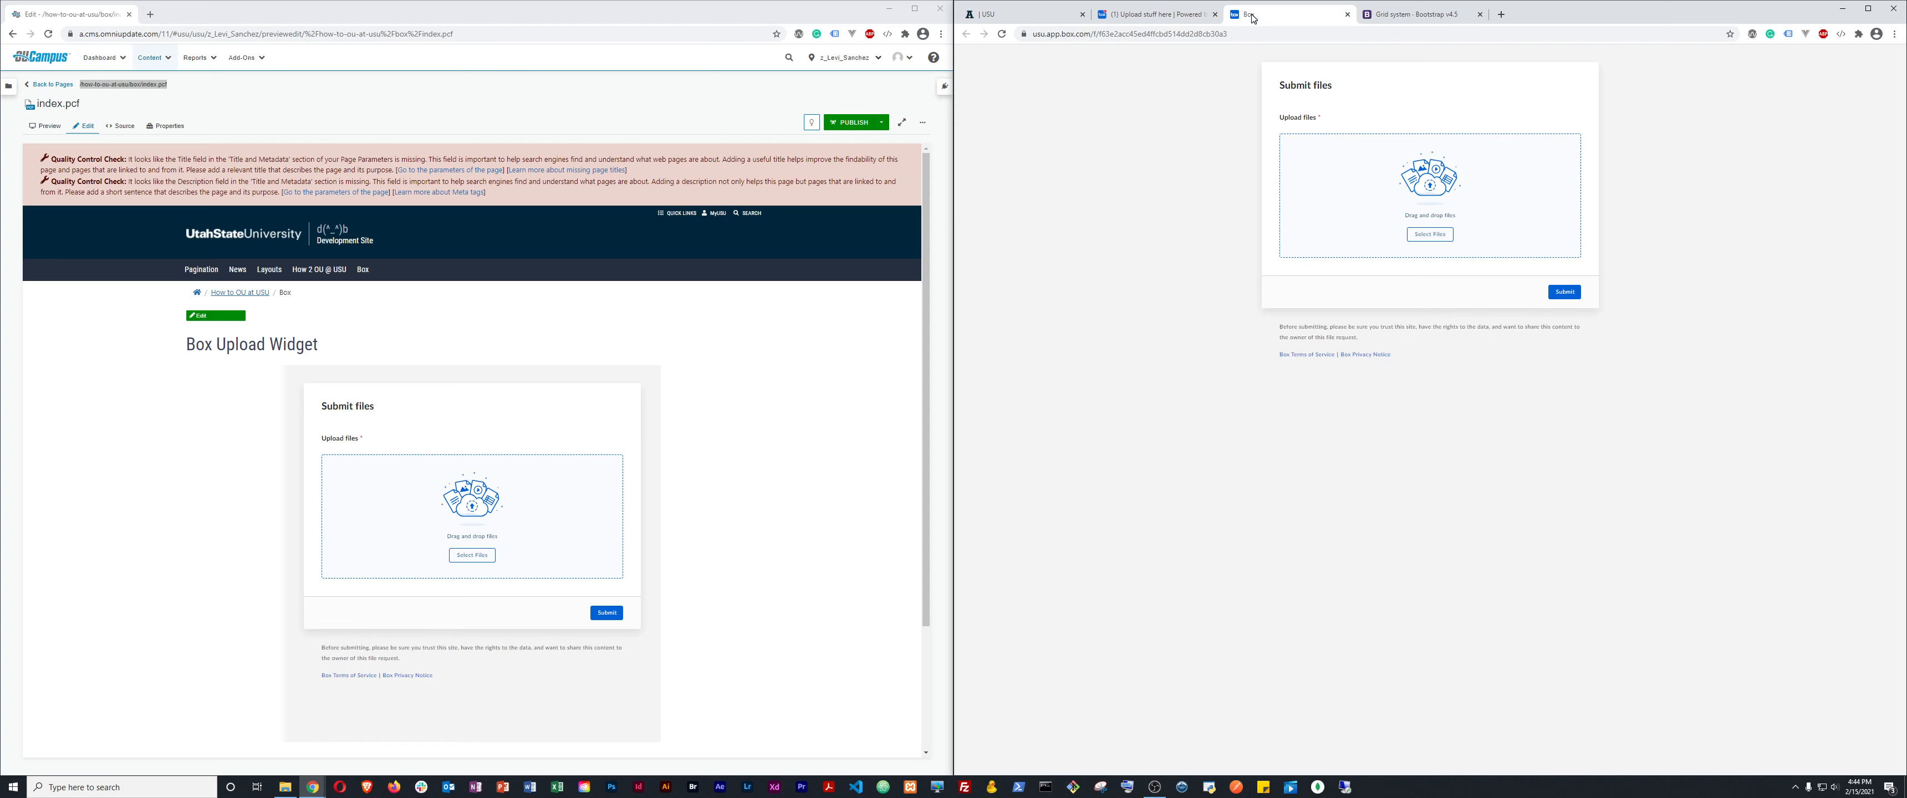
left_click(1348, 13)
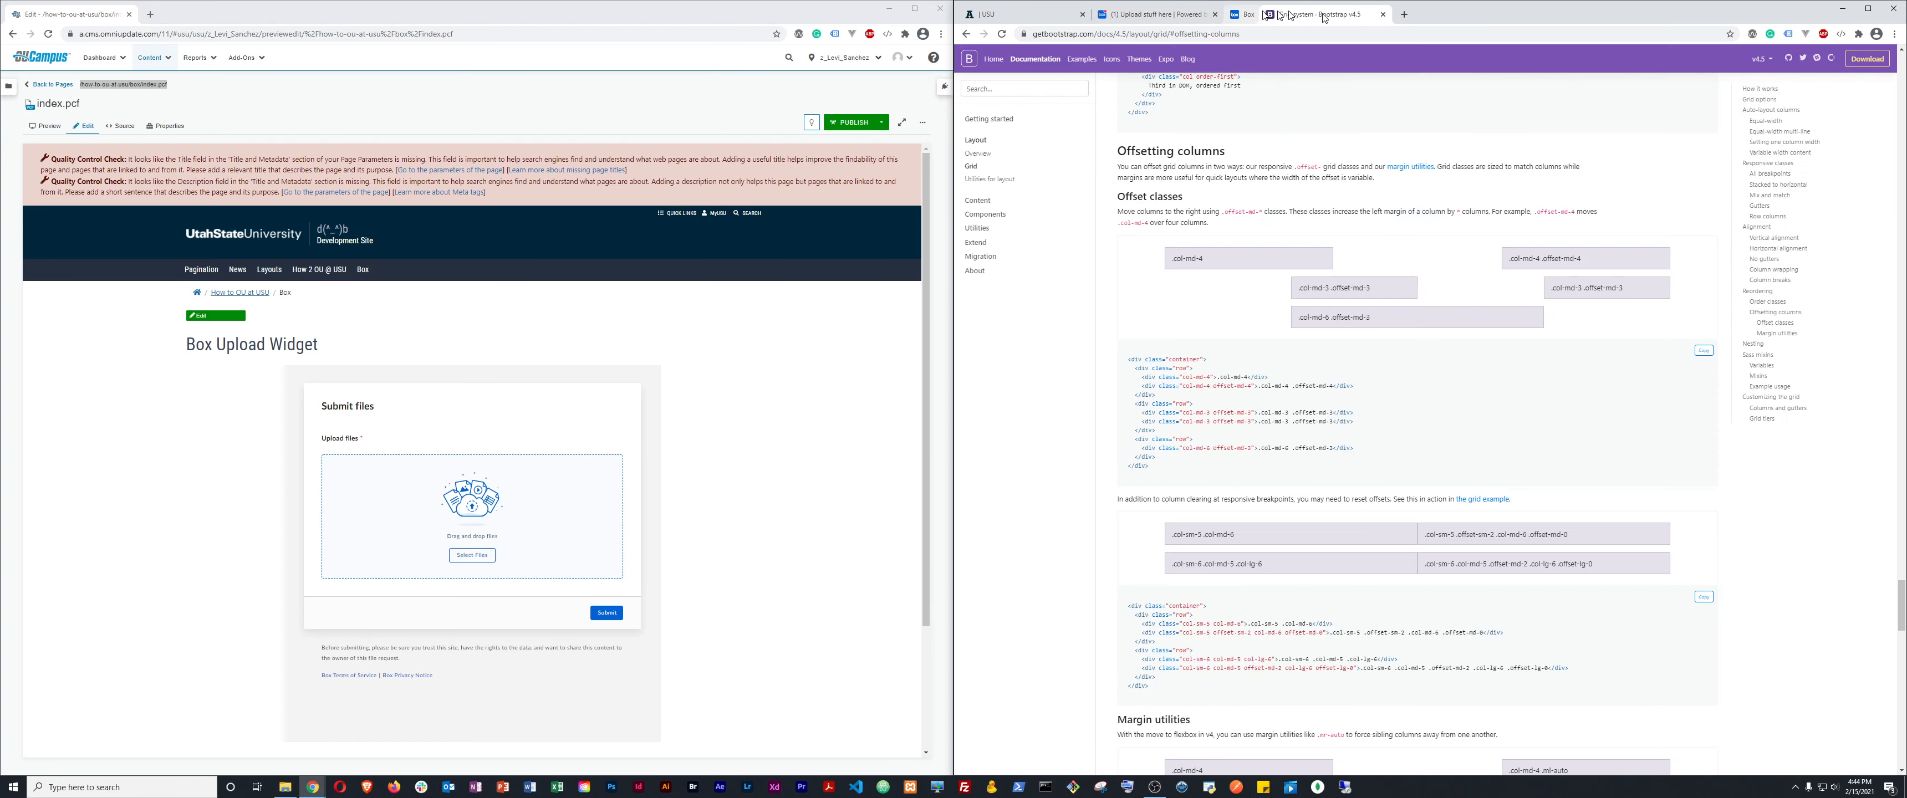
Open the file request of the Upload stuff here folder and review its login and link expiration settings.
left_click(1151, 18)
left_click(1718, 89)
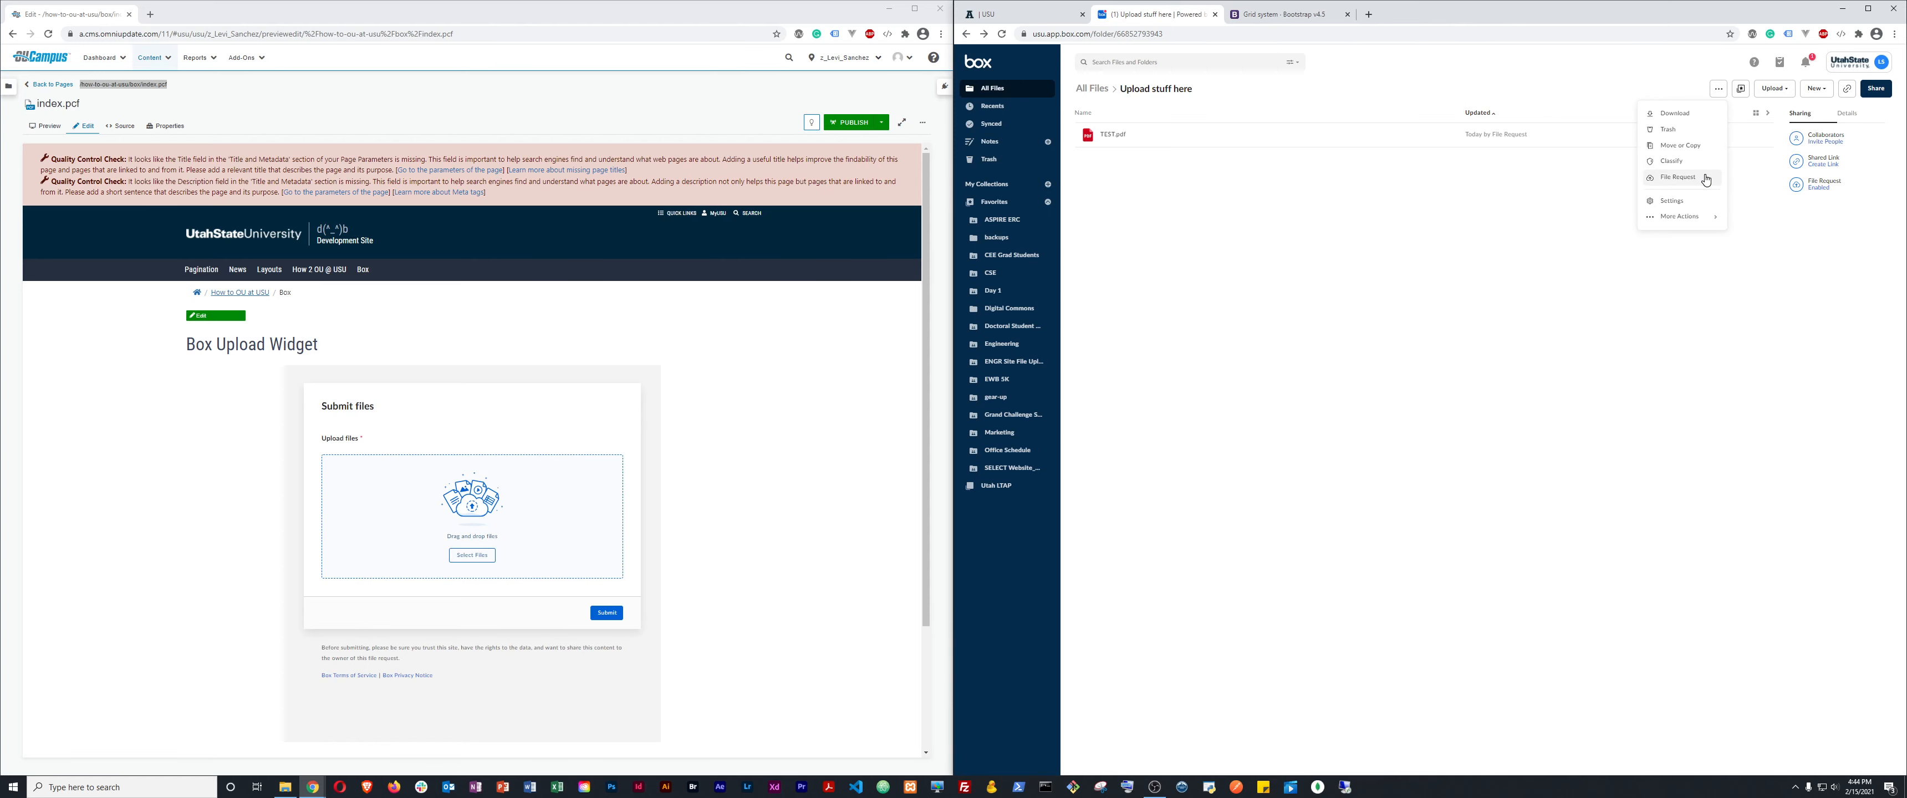
left_click(1693, 183)
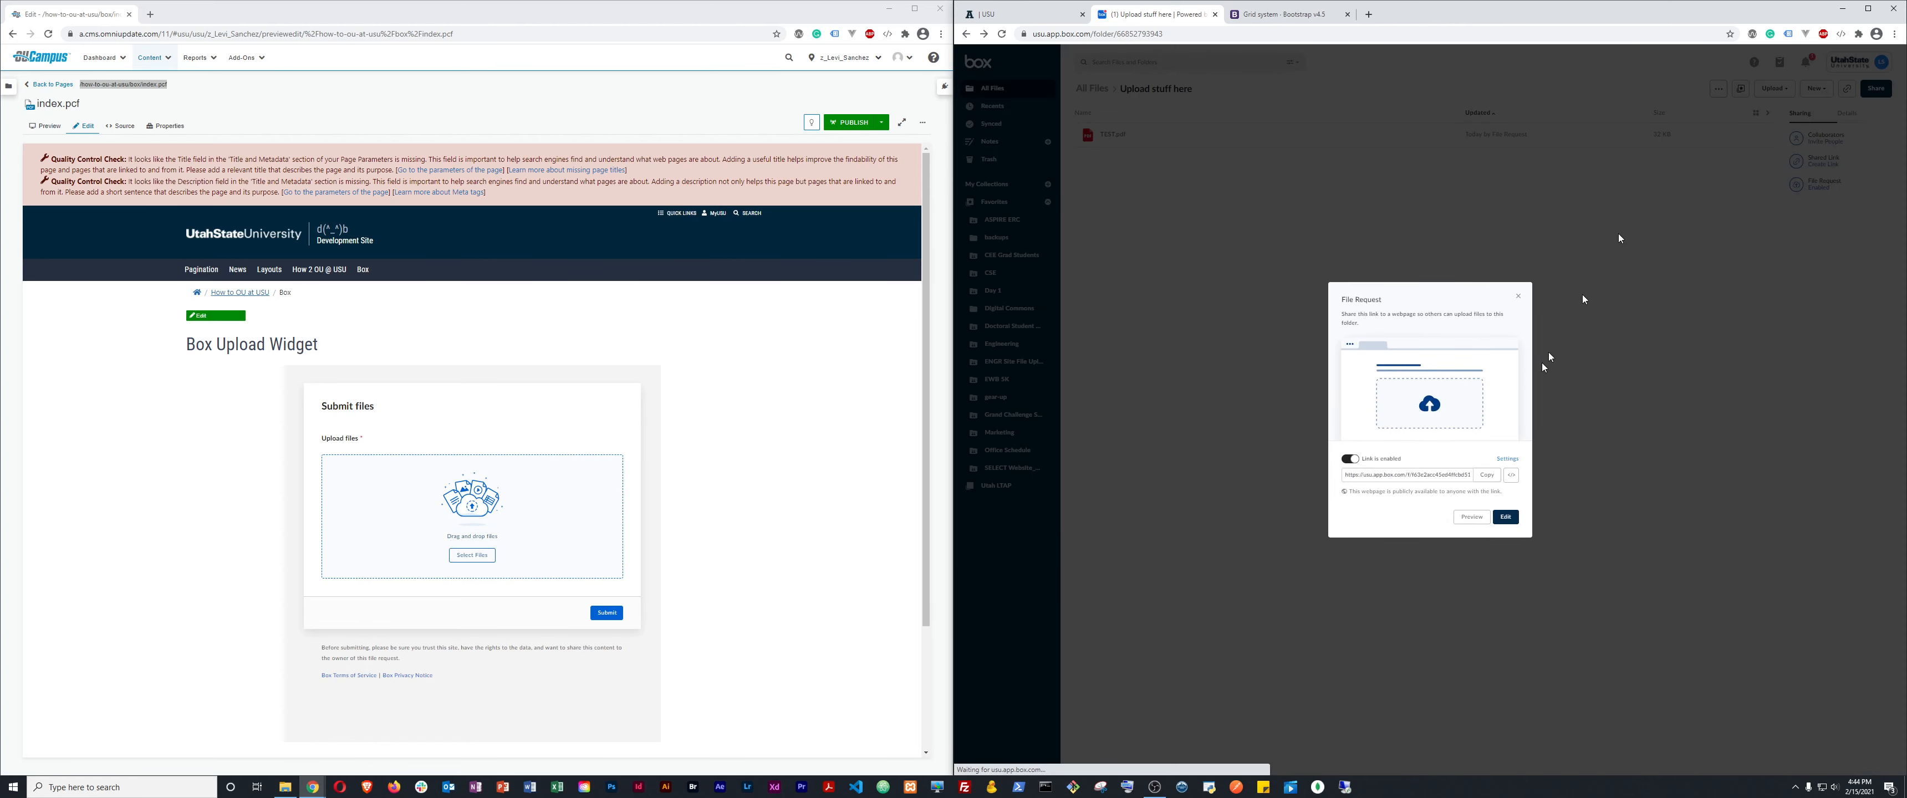
left_click(1508, 460)
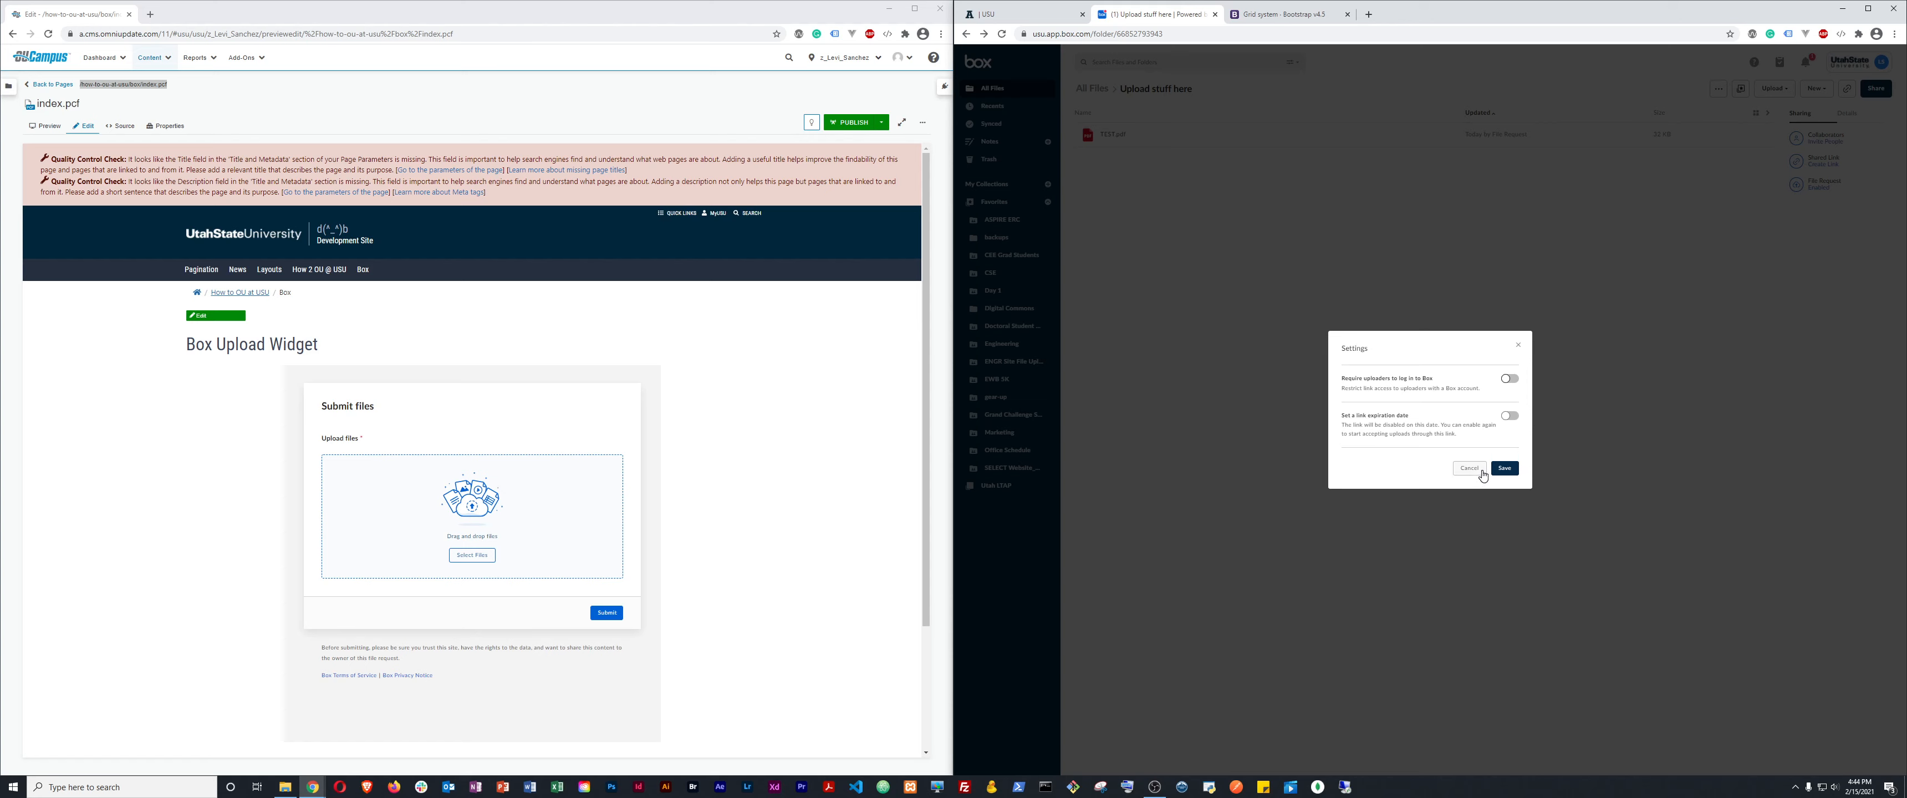
left_click(1512, 474)
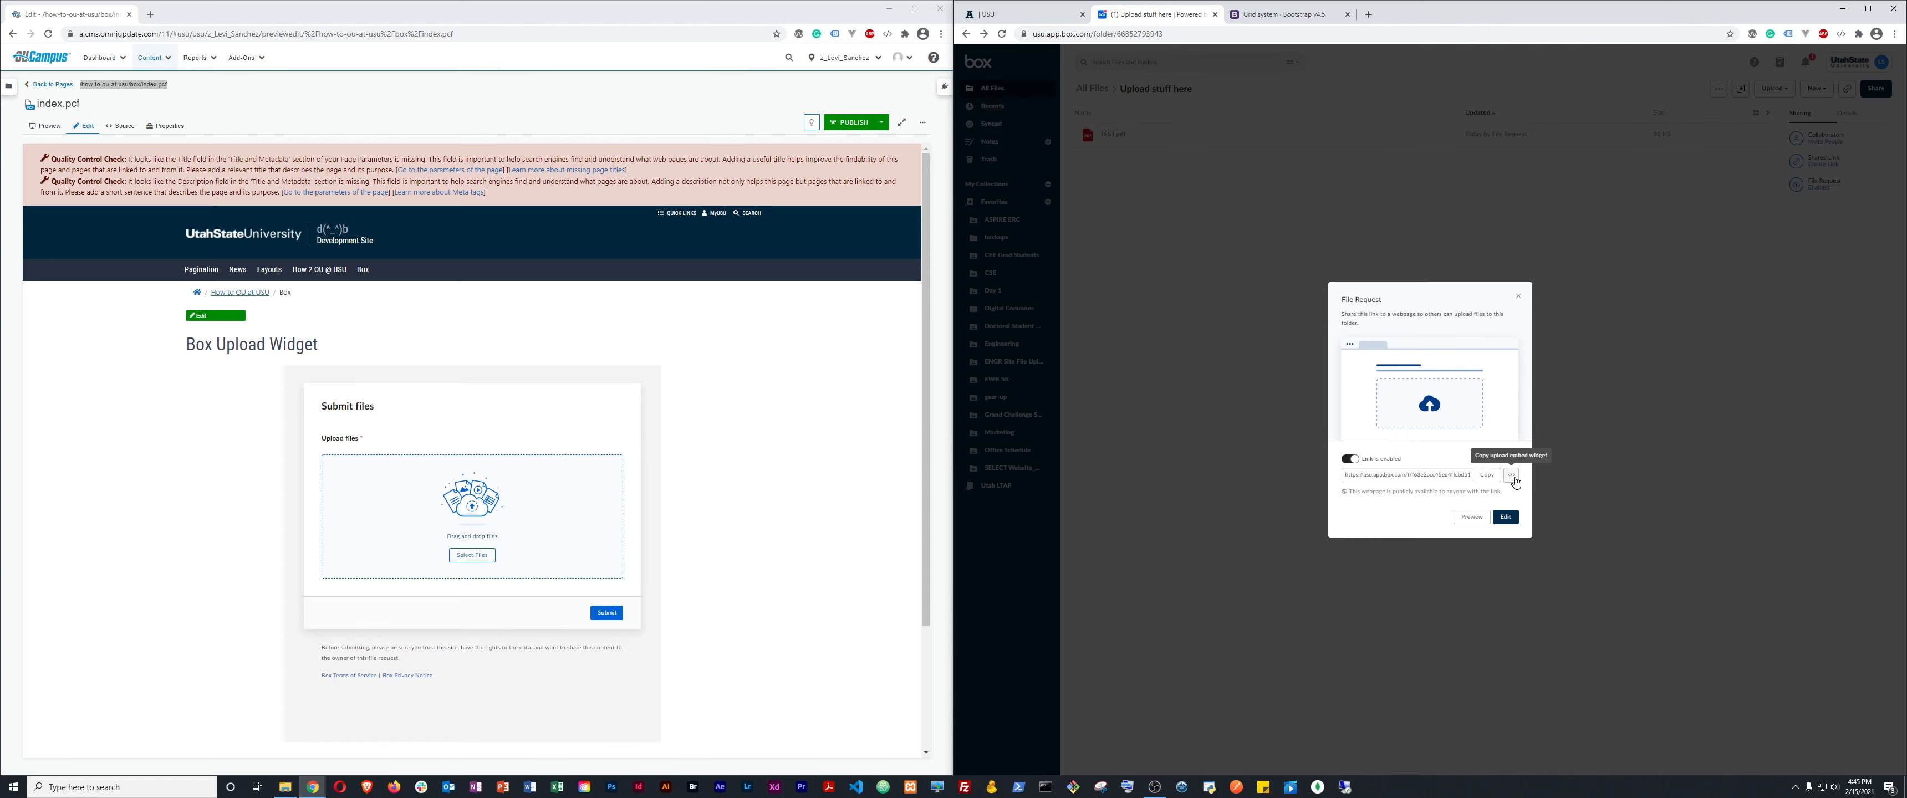
Preview the file request form, then look at the request's settings once more and leave them without changes.
left_click(1471, 518)
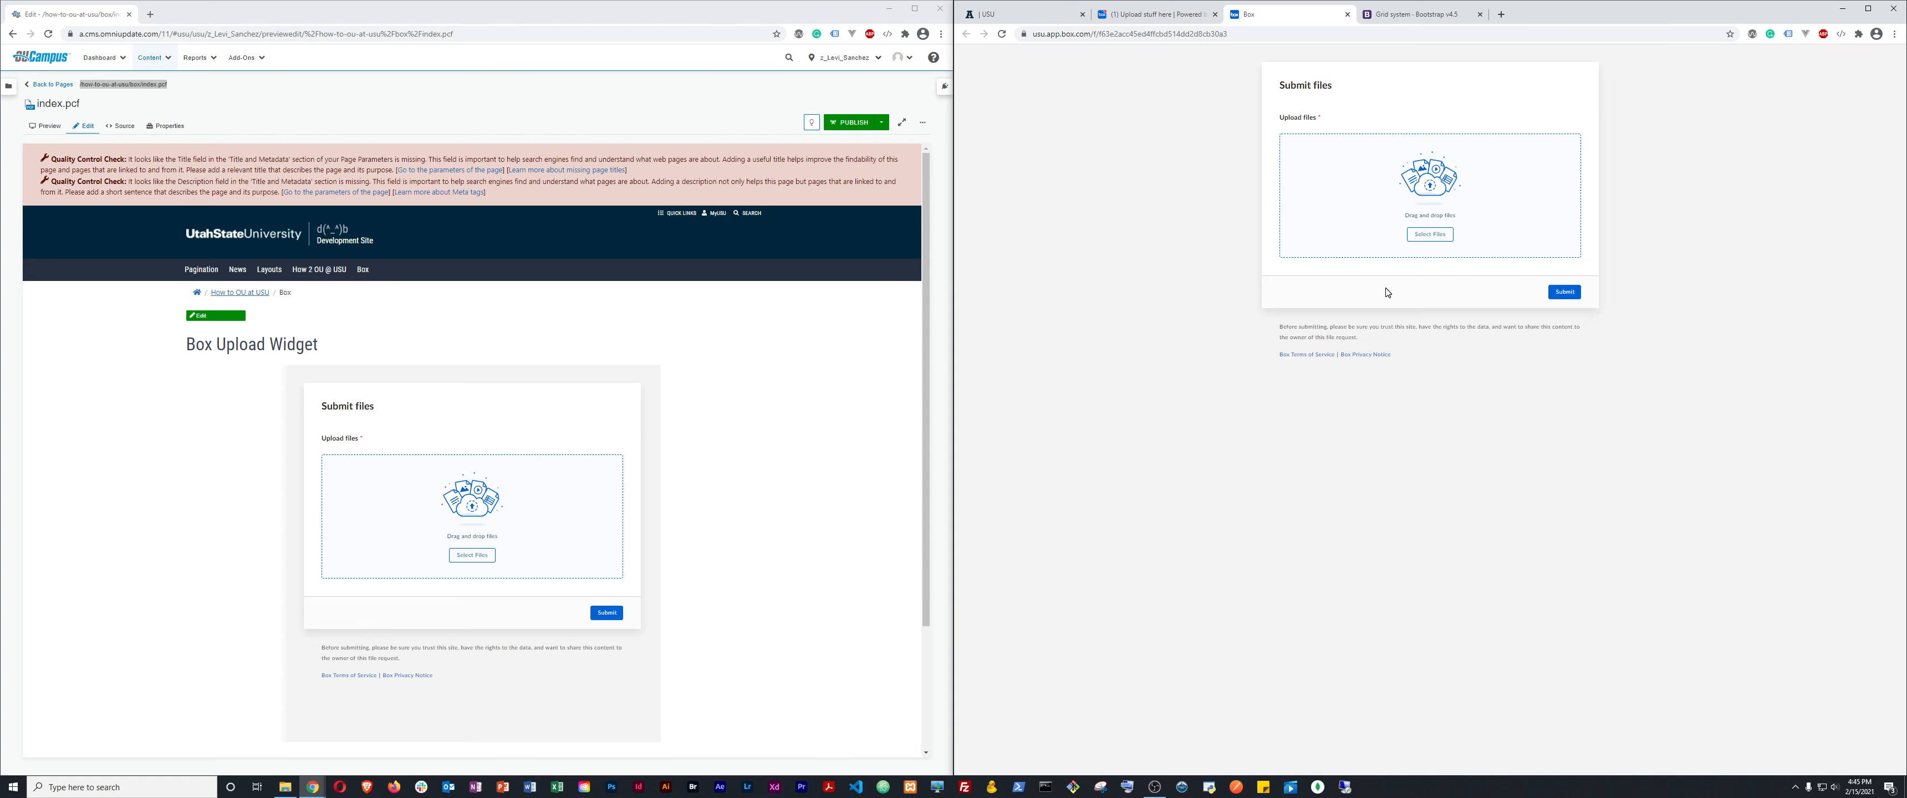
left_click(1186, 21)
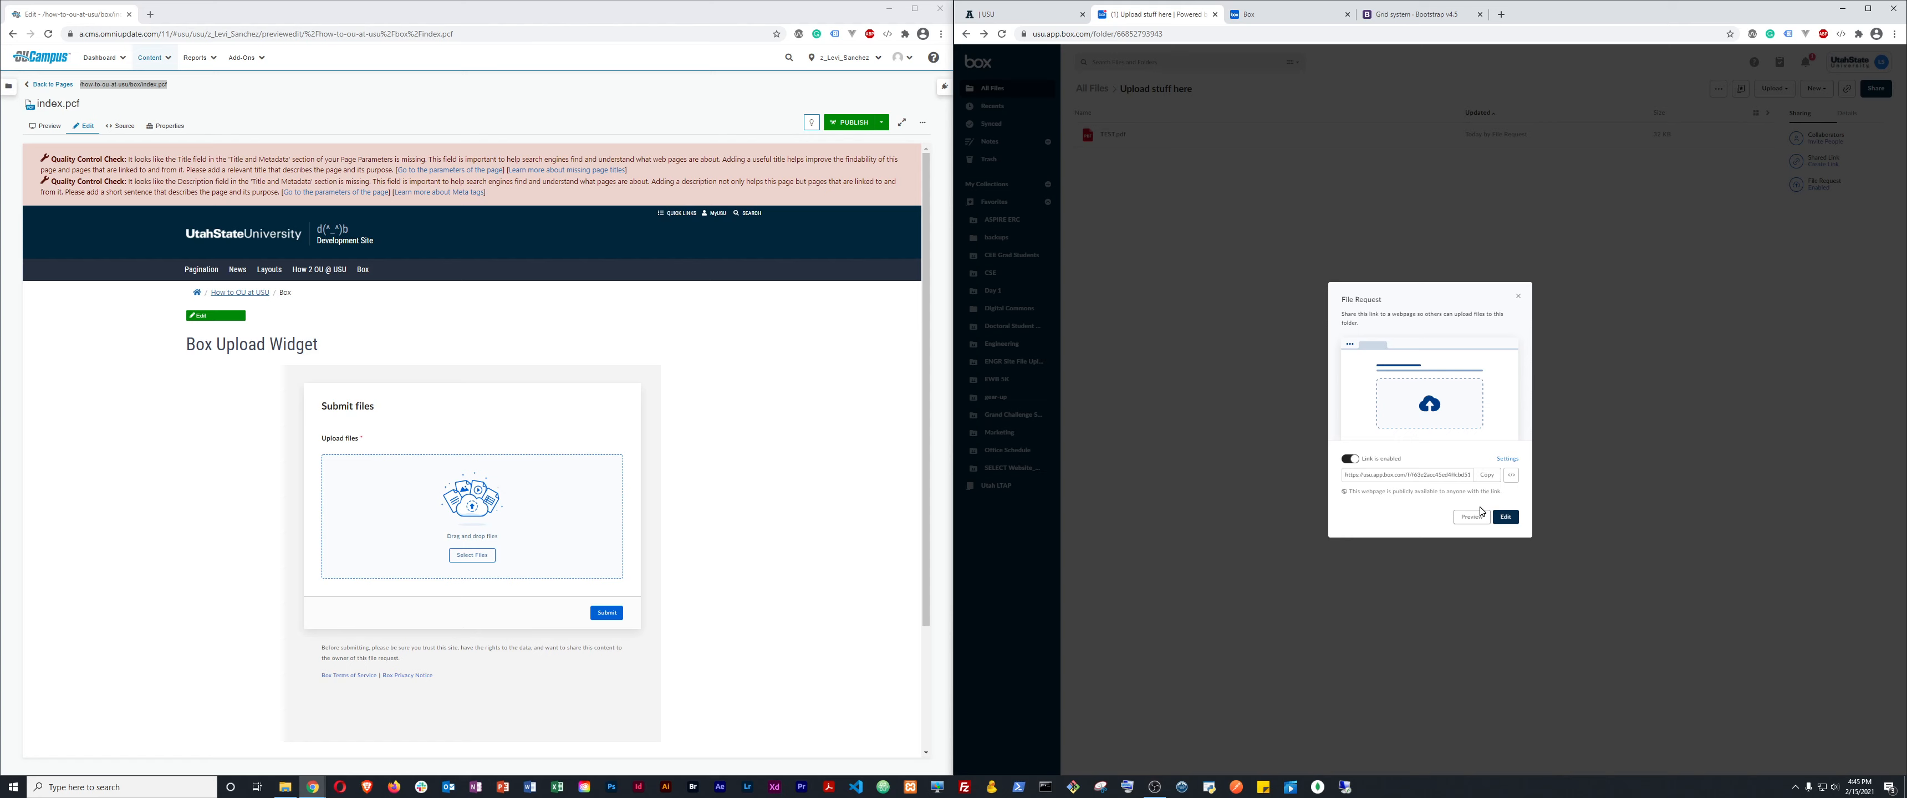
left_click(1503, 459)
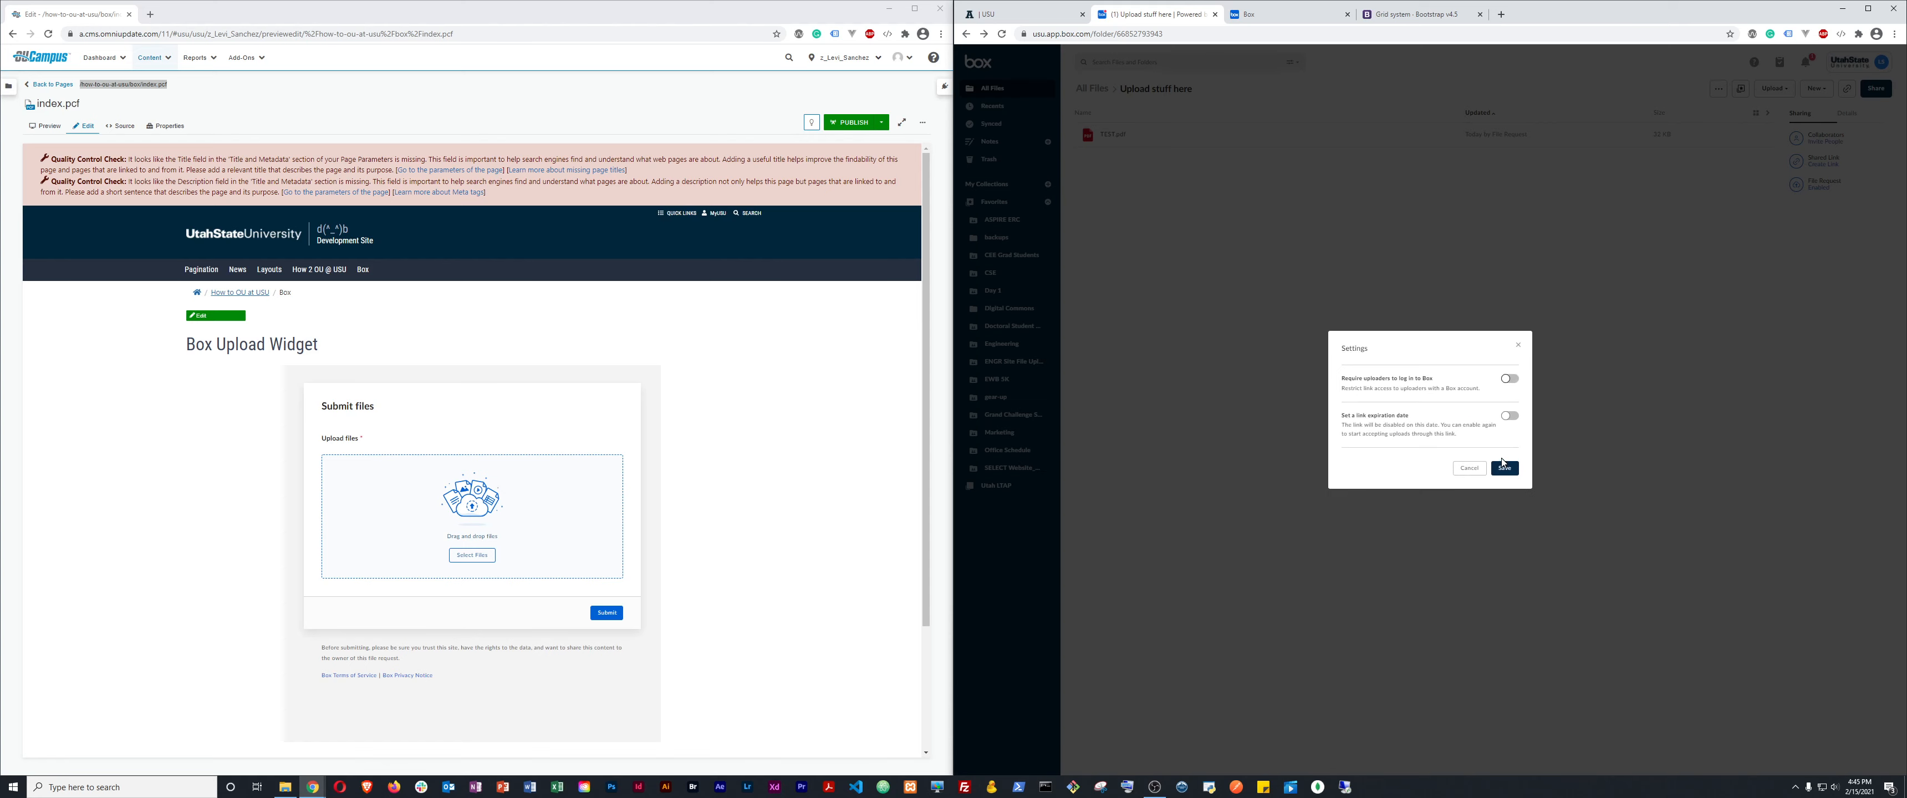
left_click(1472, 472)
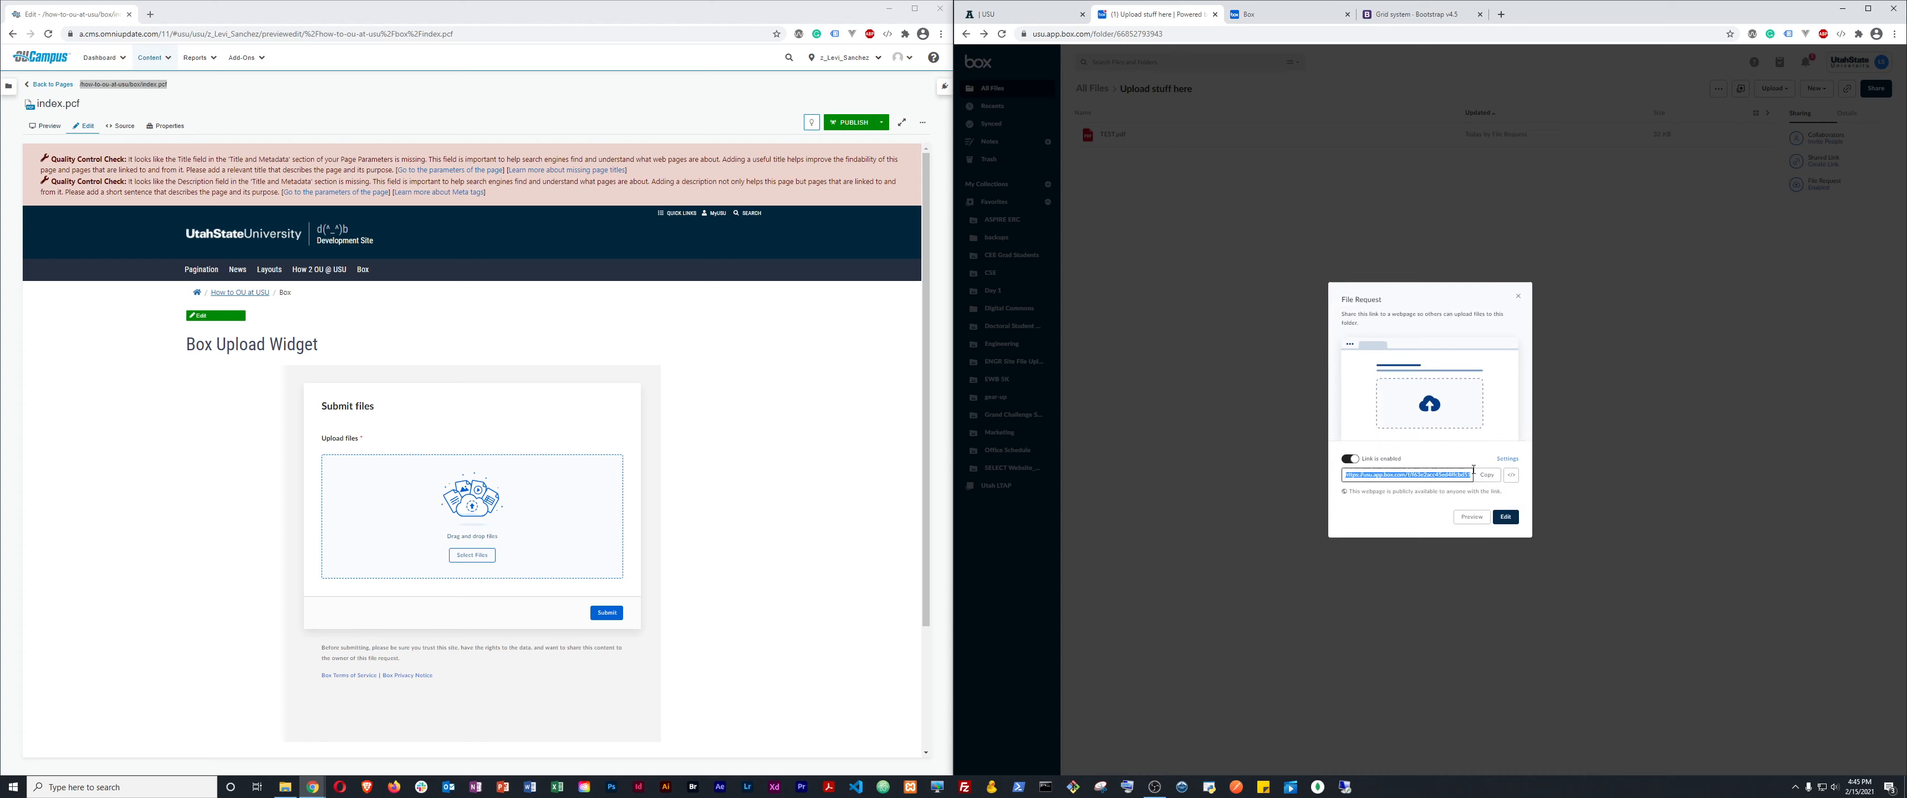
Open the file request for editing, move the live upload page to the OU Campus browser window, and highlight its form heading.
left_click(1507, 518)
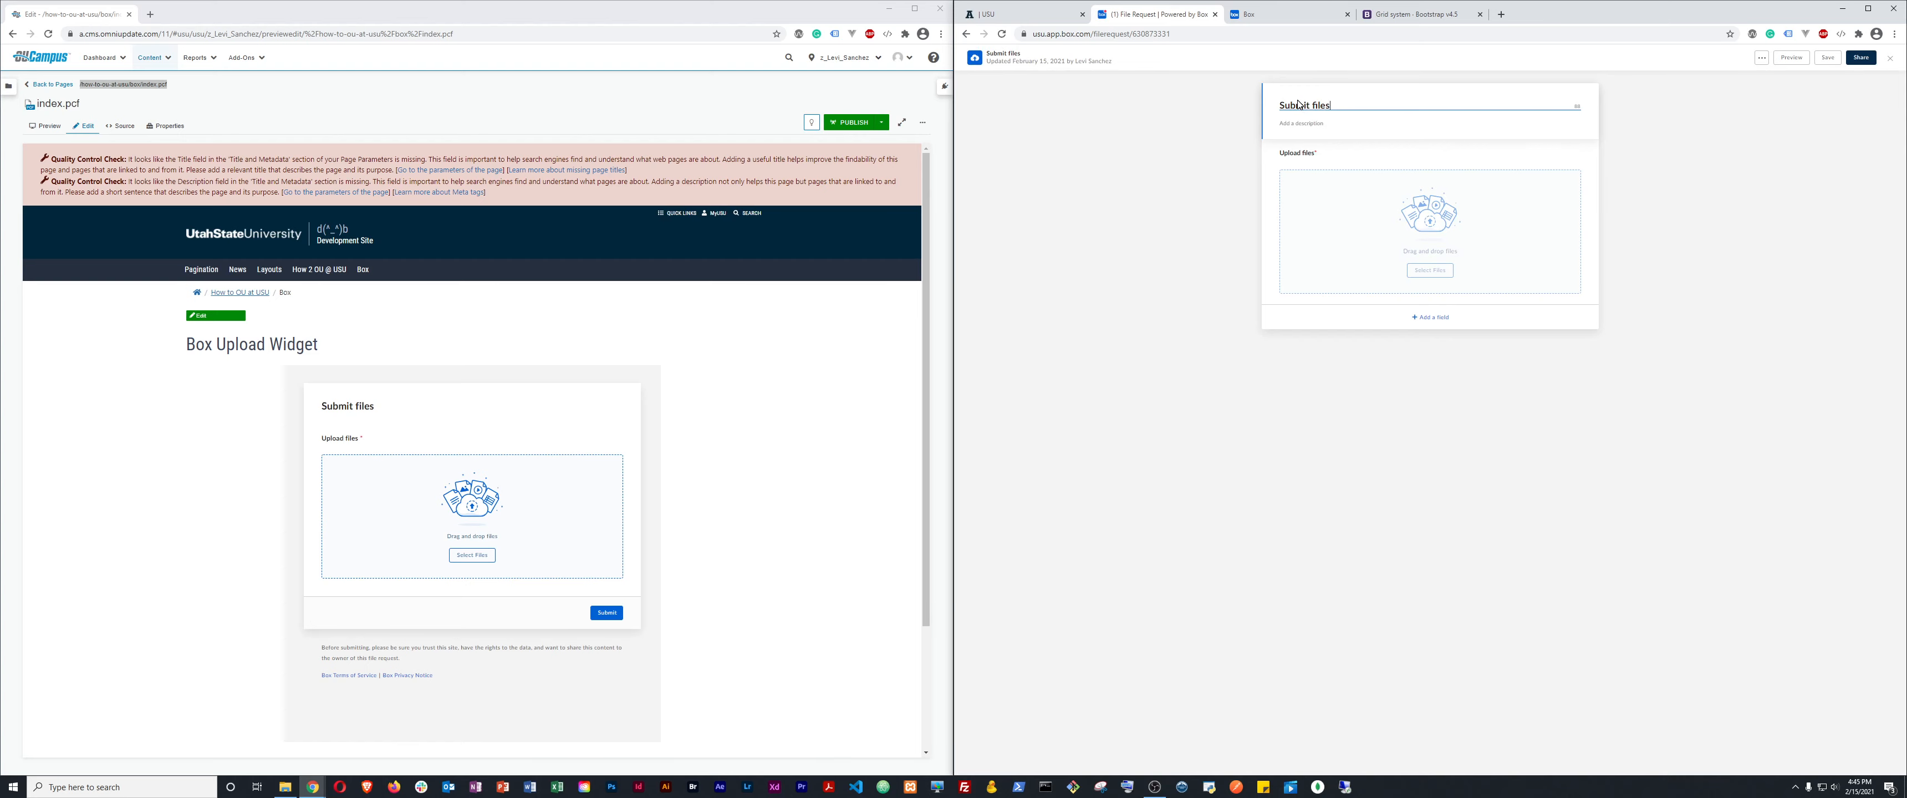
left_click_drag(1022, 14, 378, 15)
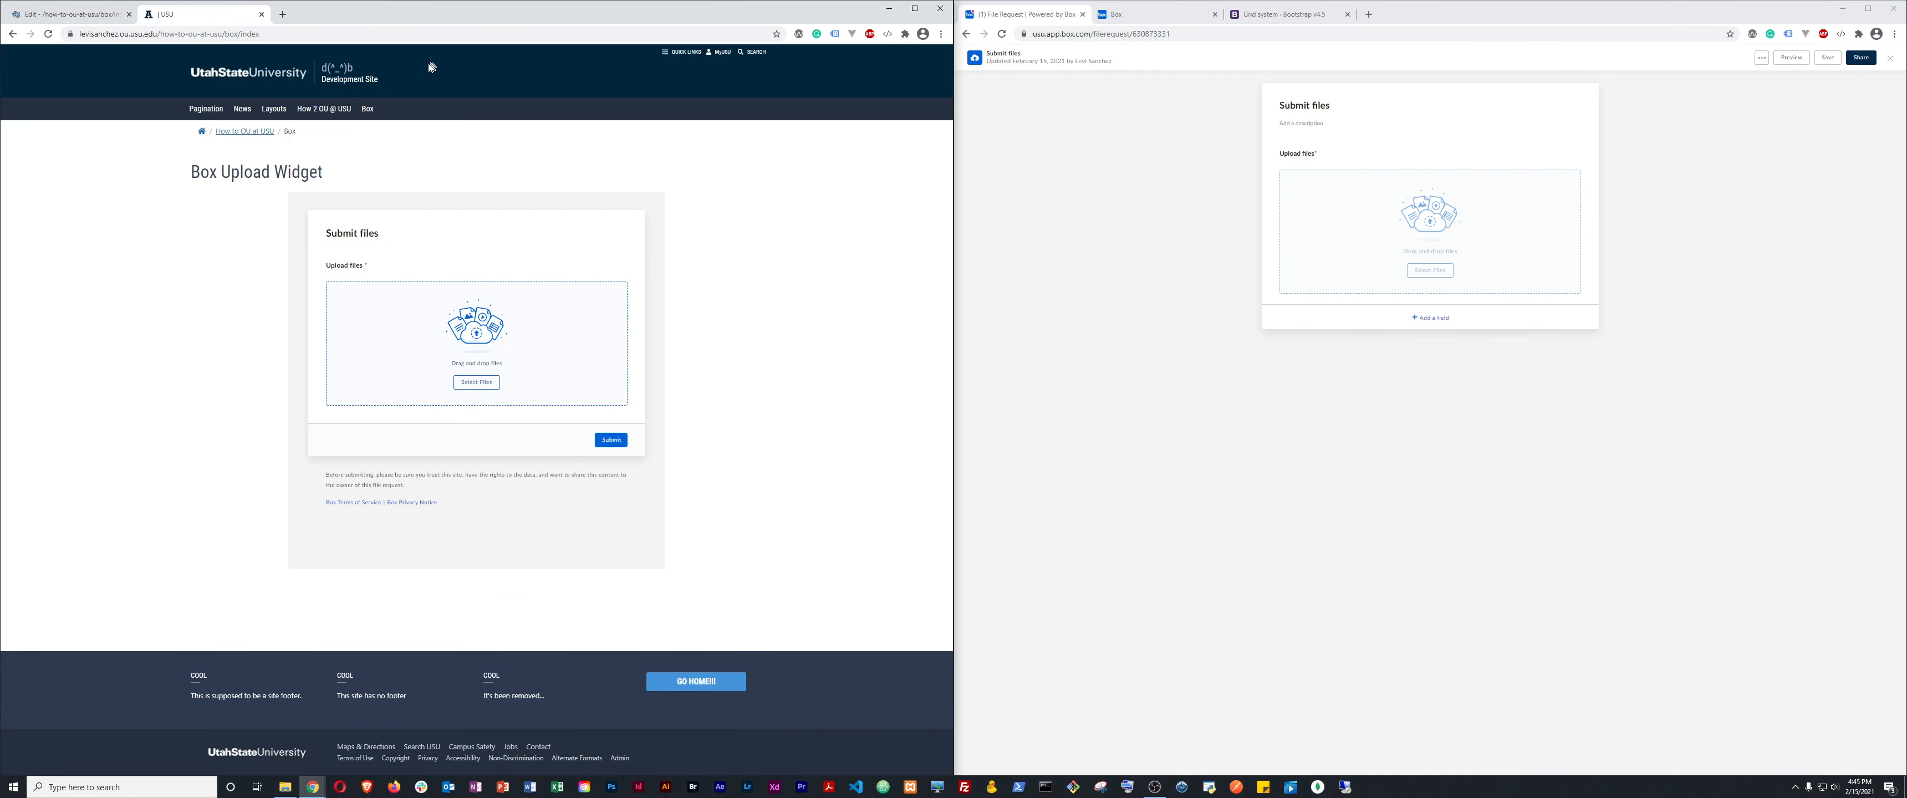
left_click_drag(333, 234, 385, 237)
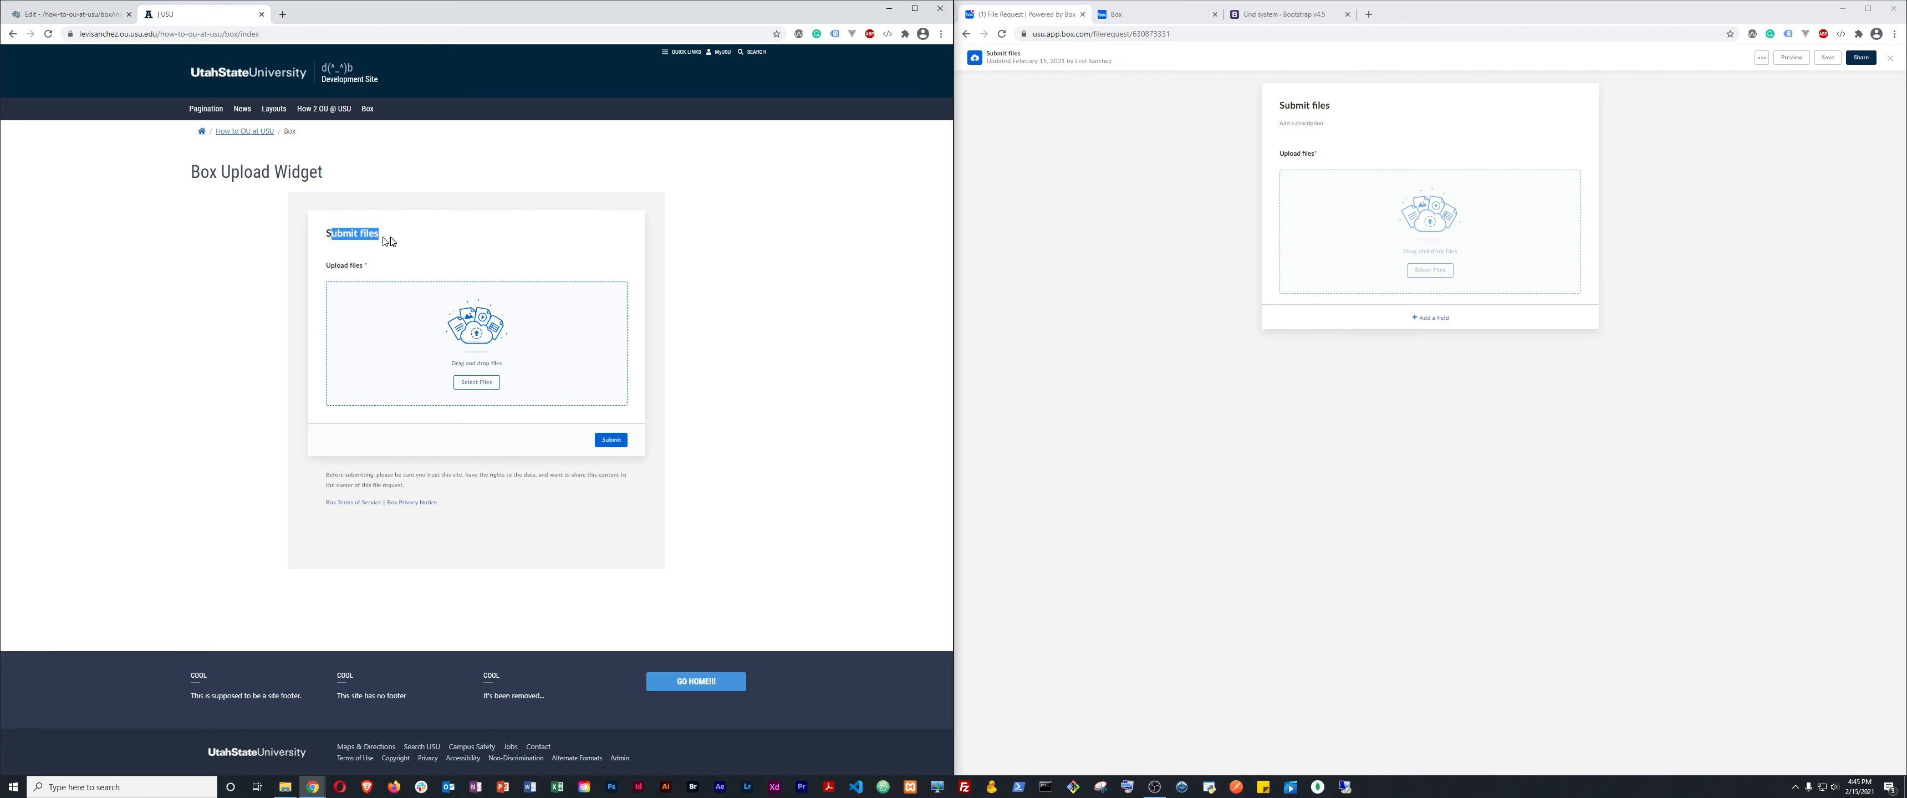
Change the file request form's title to "Upload Important Documents to Box".
left_click(1323, 104)
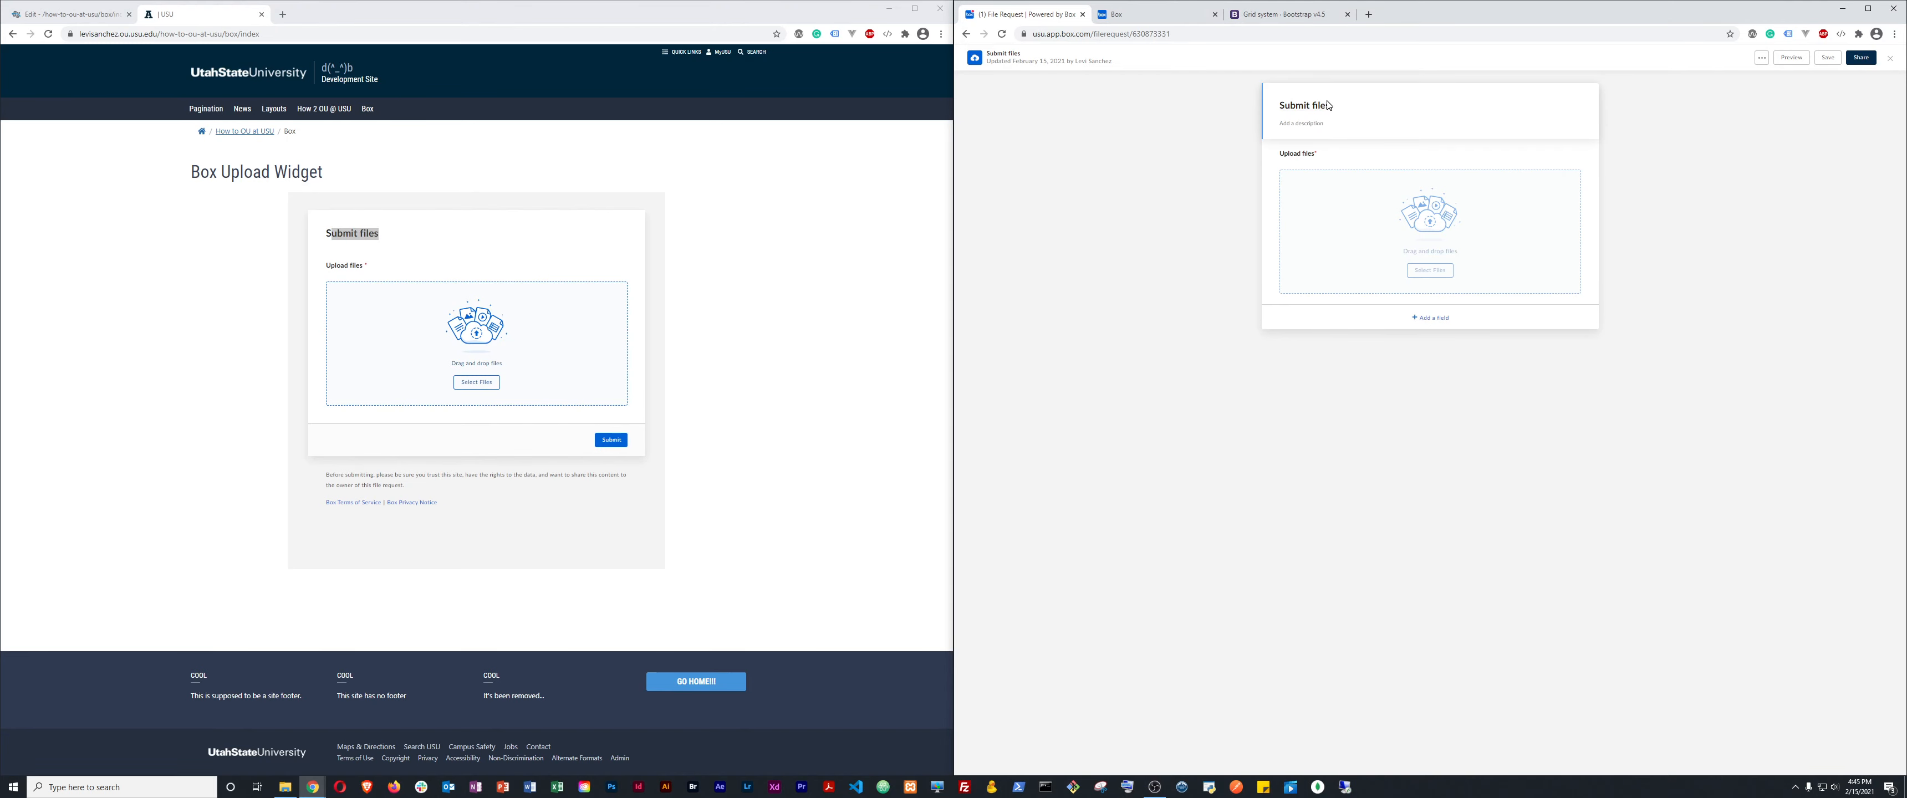
left_click(1329, 104)
key("ctrl+shift+Right")
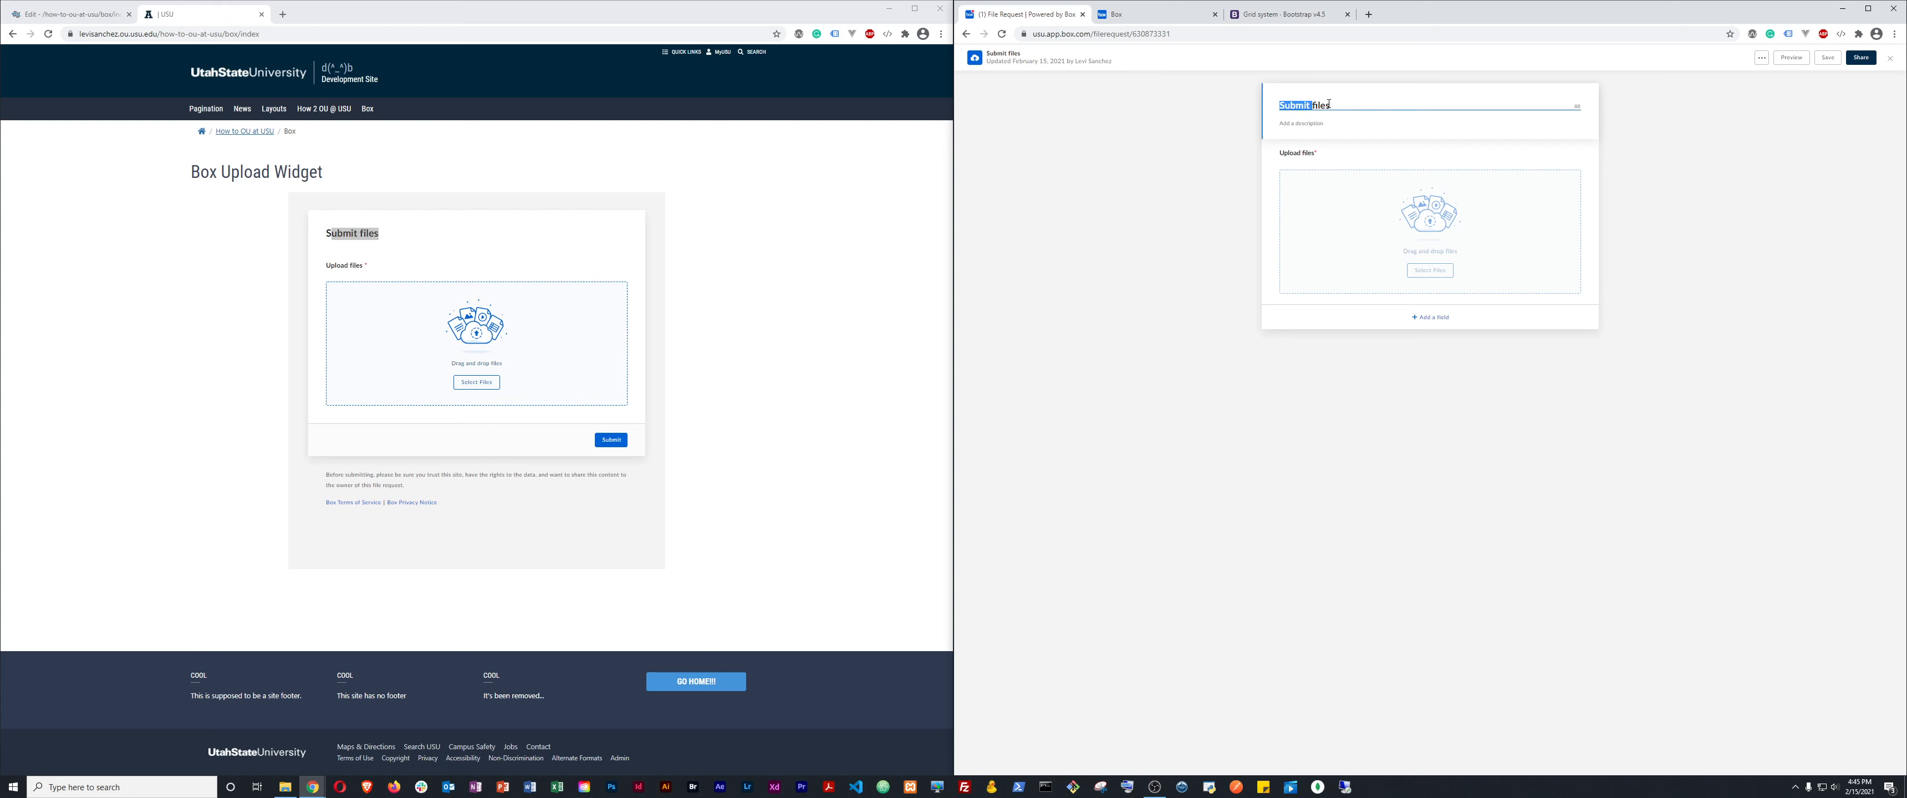
type("Upla")
key("BackSpace")
type("oad")
type(" Important Document")
type("s")
key("BackSpace")
type("ents to Box")
key("shift+End")
key("BackSpace")
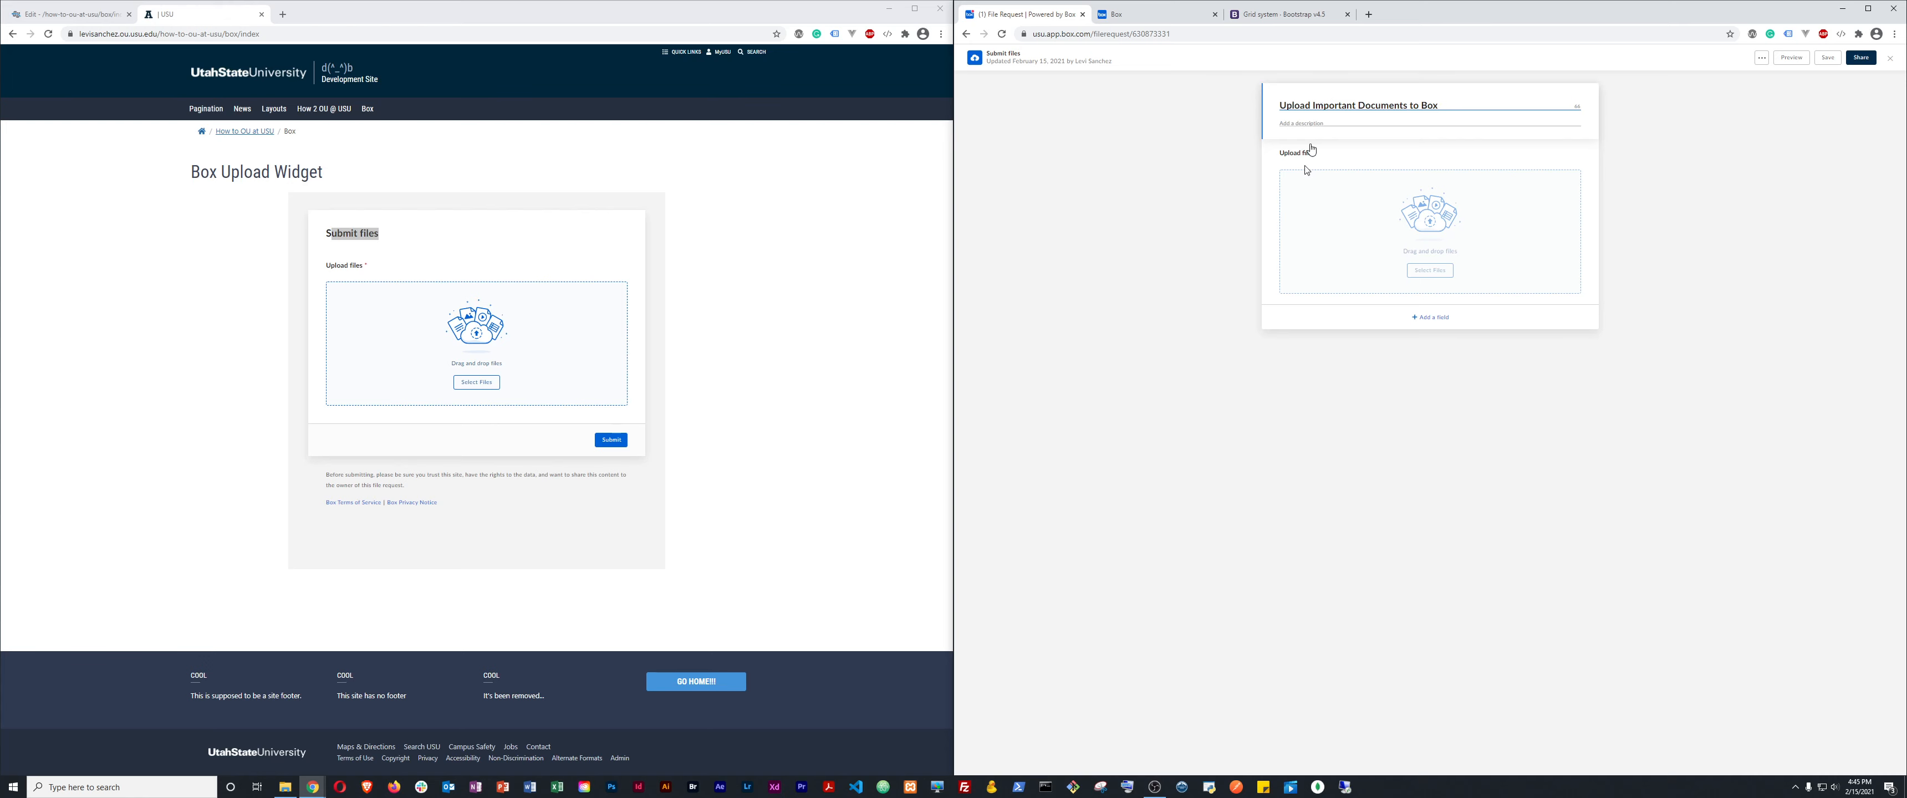
left_click(1172, 217)
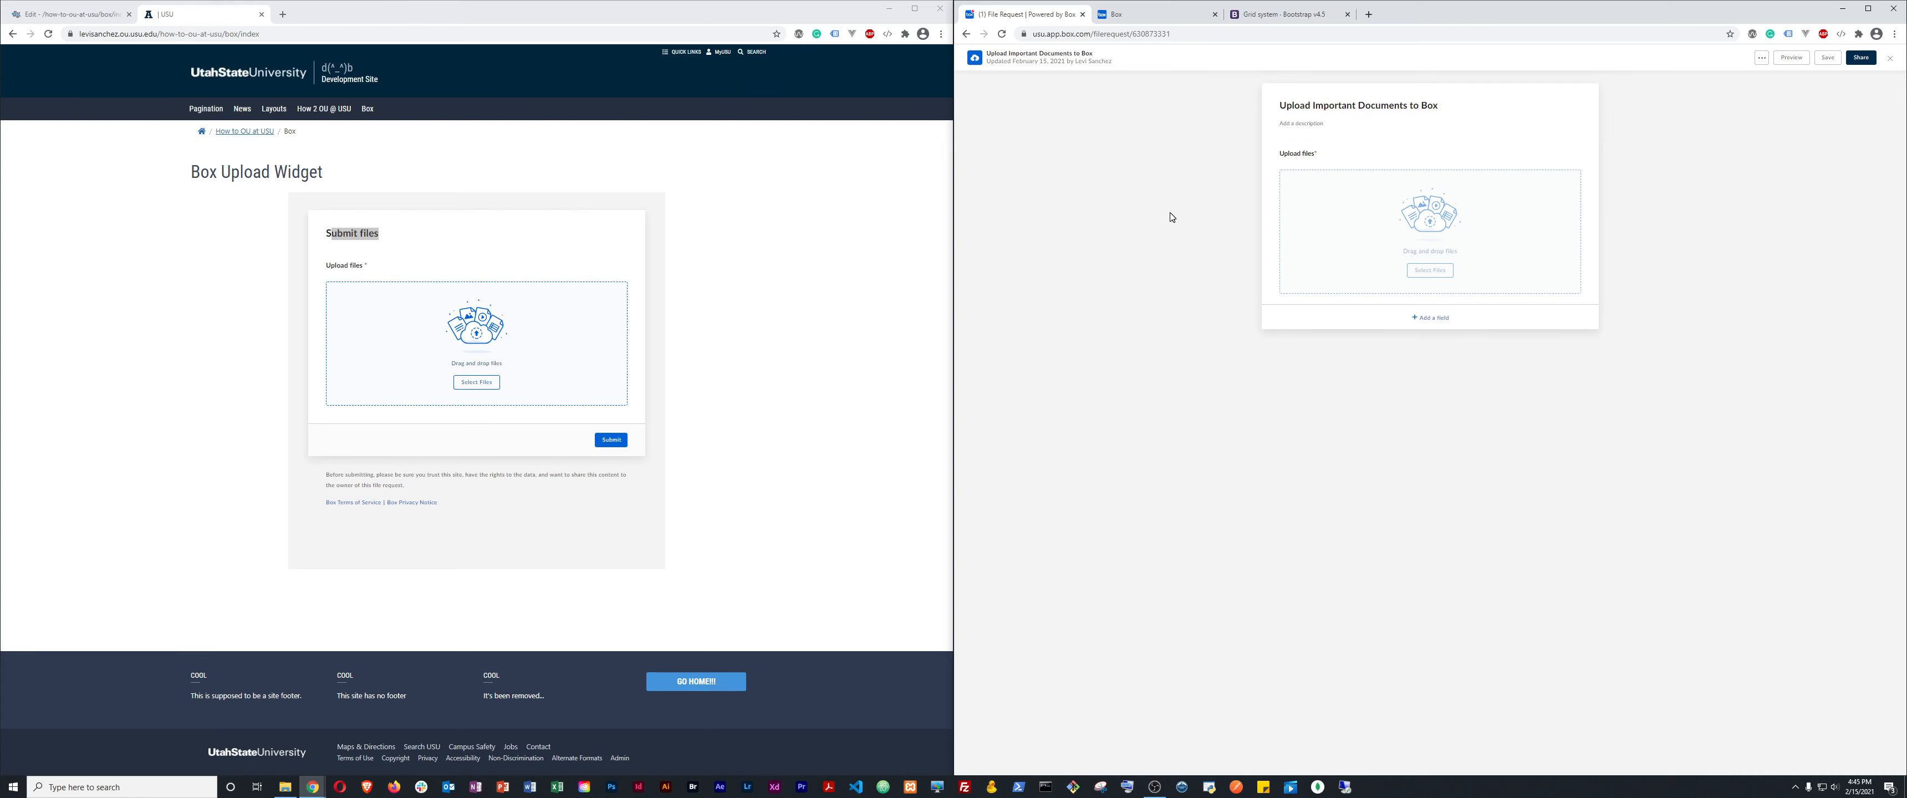
Add an Email address field and a File description field to the file request form.
left_click(1423, 327)
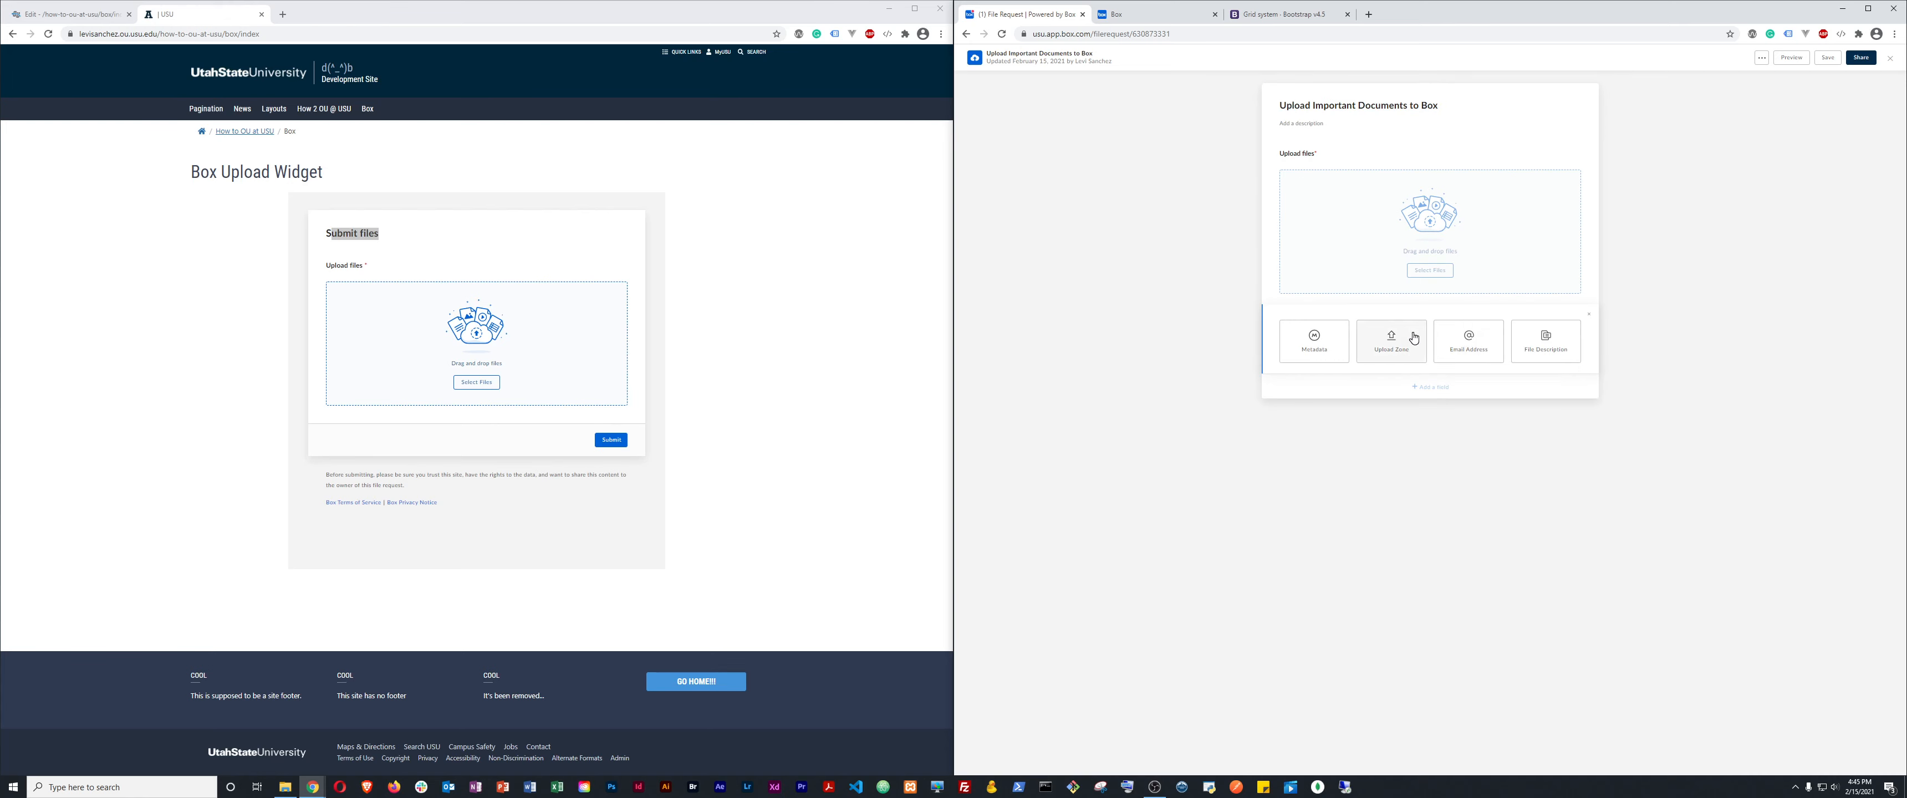
left_click(1458, 342)
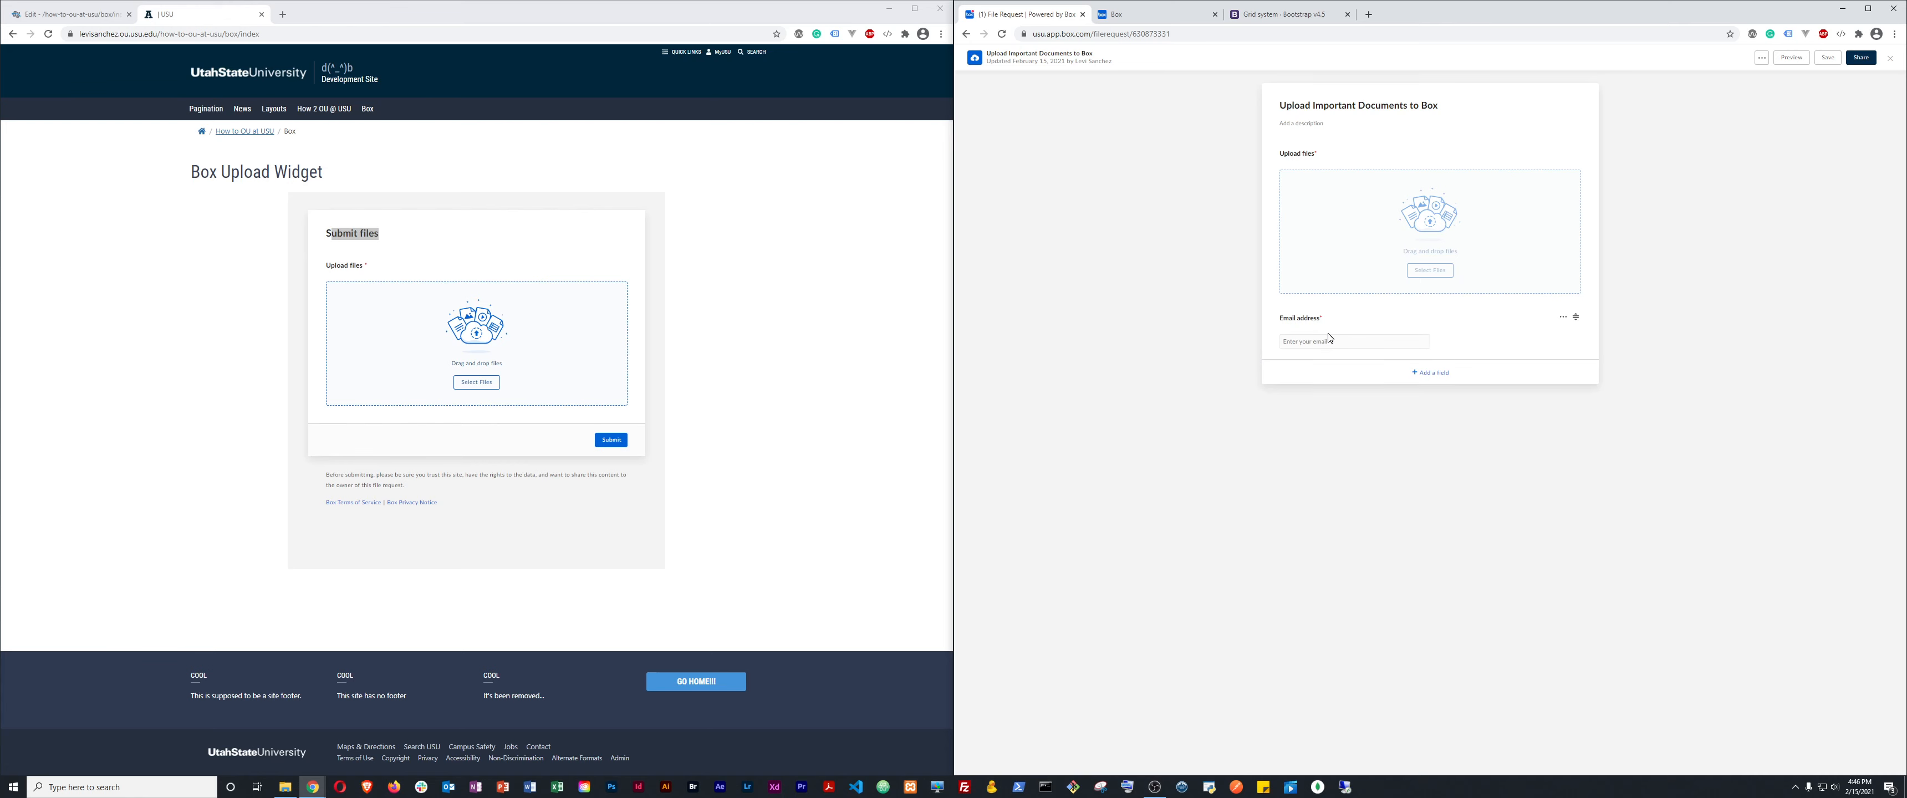
left_click(1429, 373)
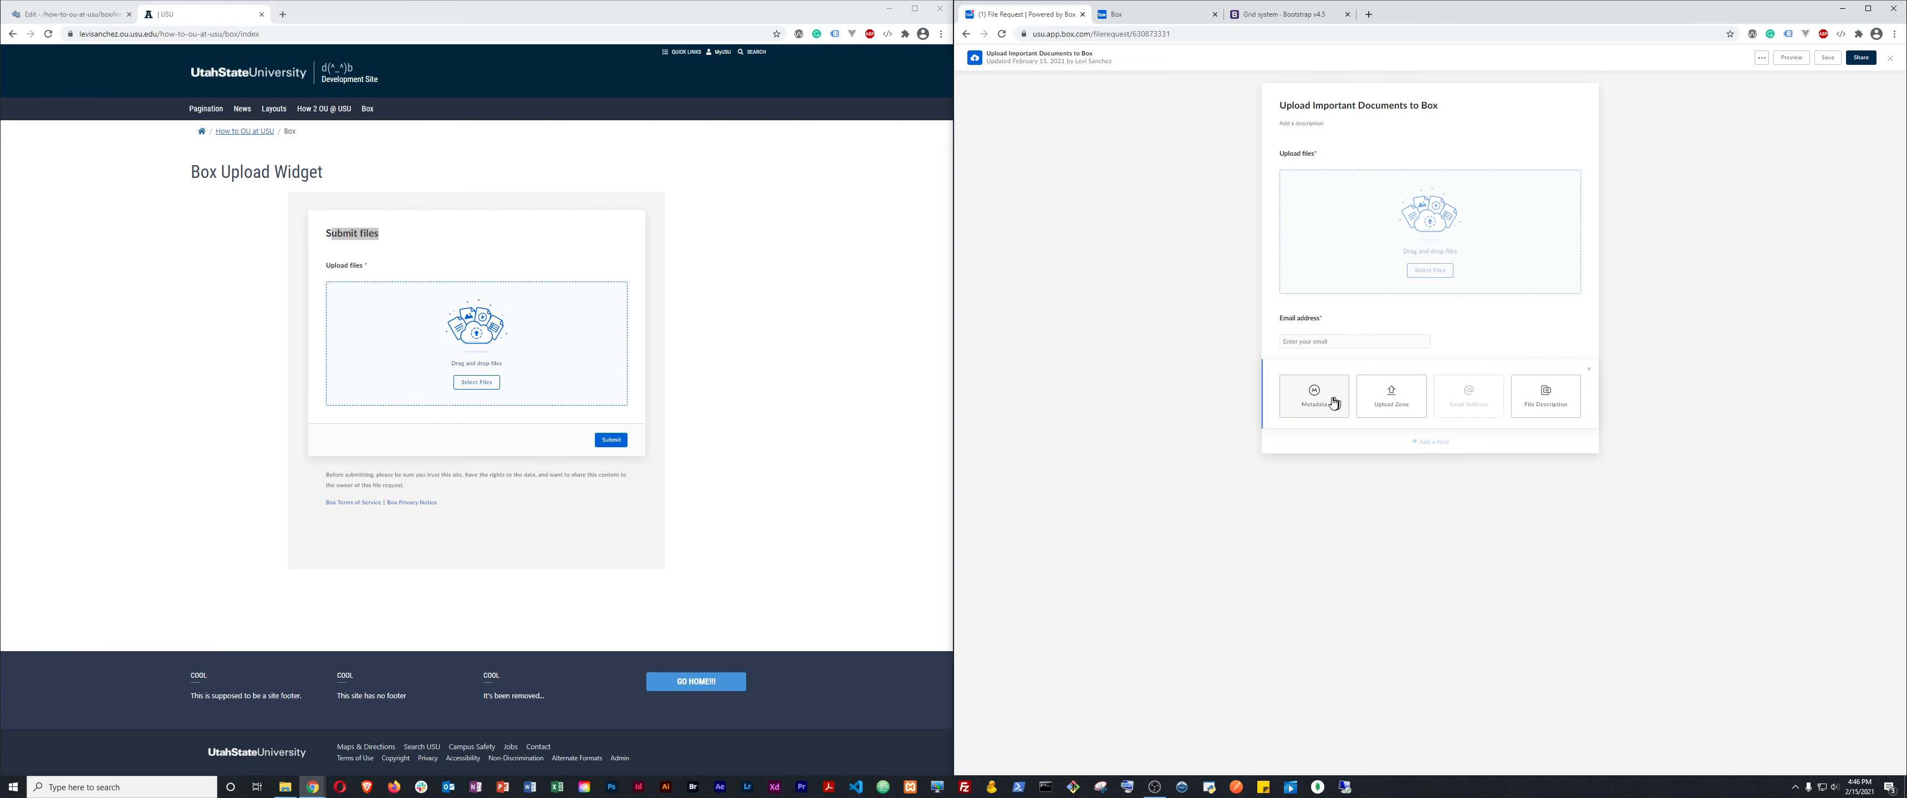
left_click(1539, 400)
left_click(1431, 456)
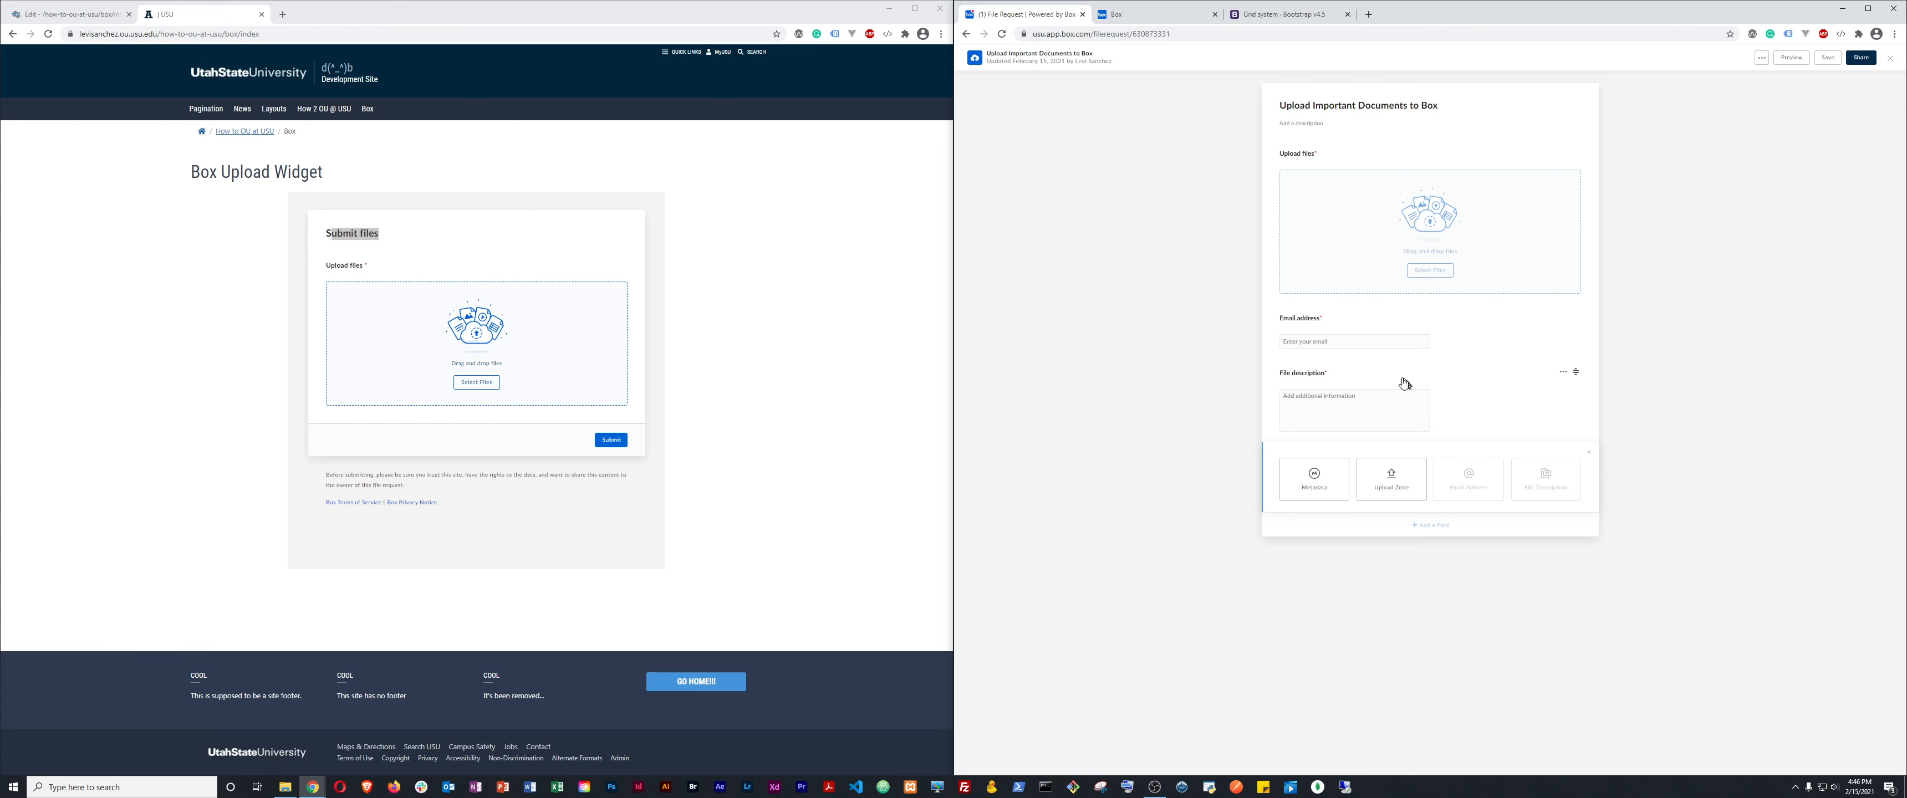
Relabel the file description field as "File description that is 200 words" and enable a description for it.
left_click(1305, 376)
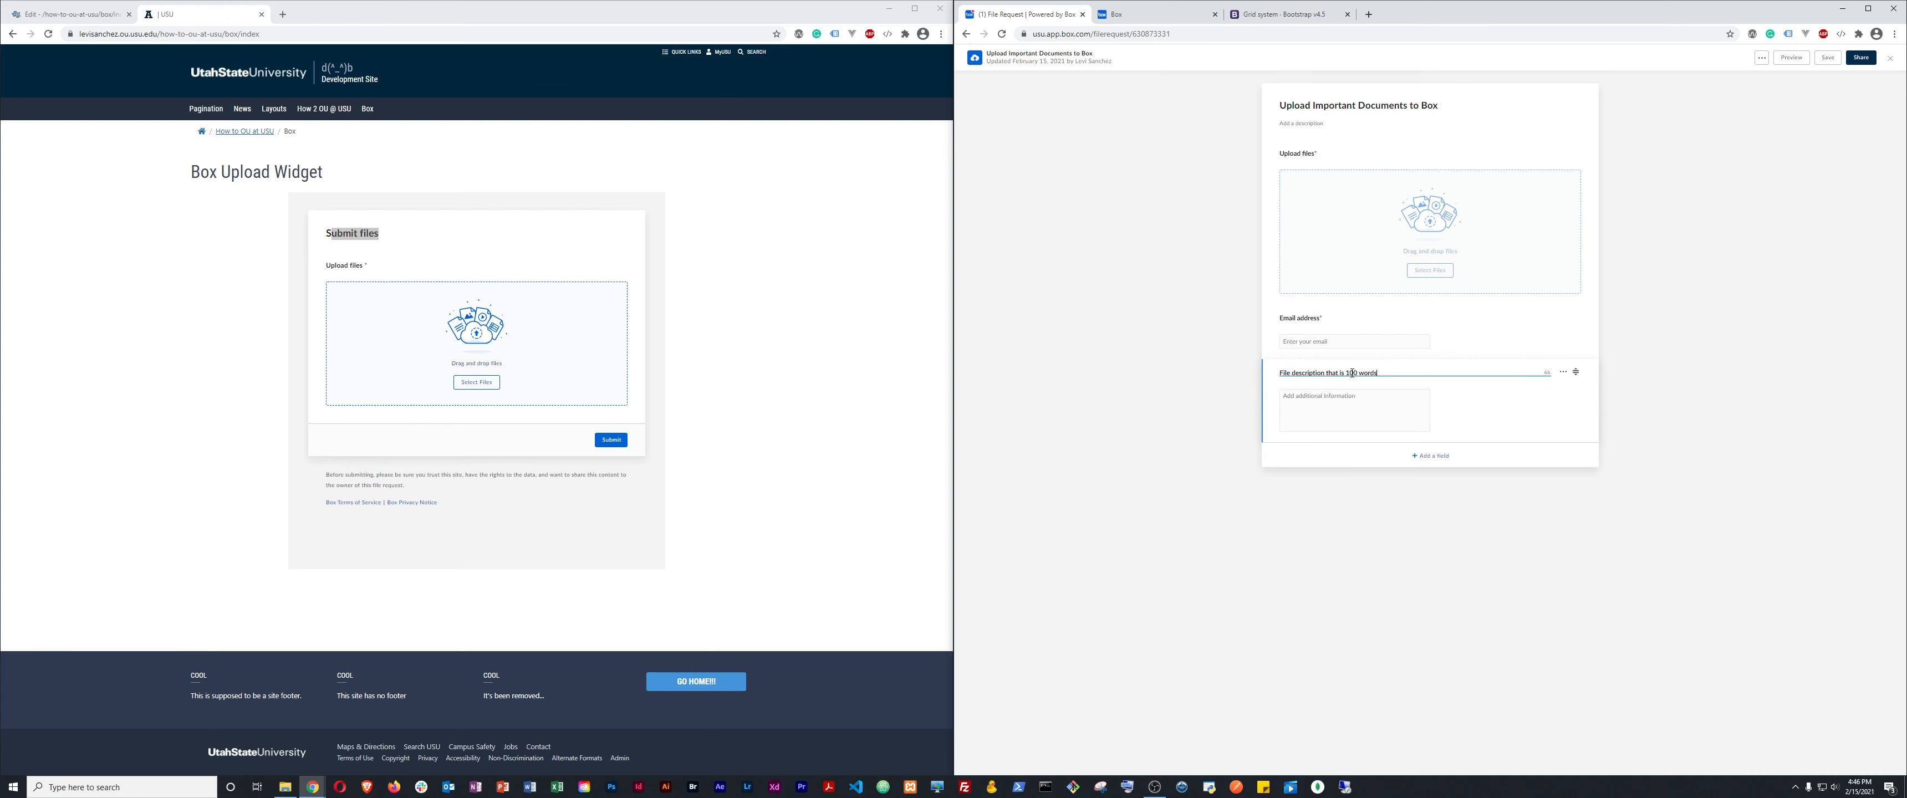
left_click(1563, 372)
left_click(1543, 399)
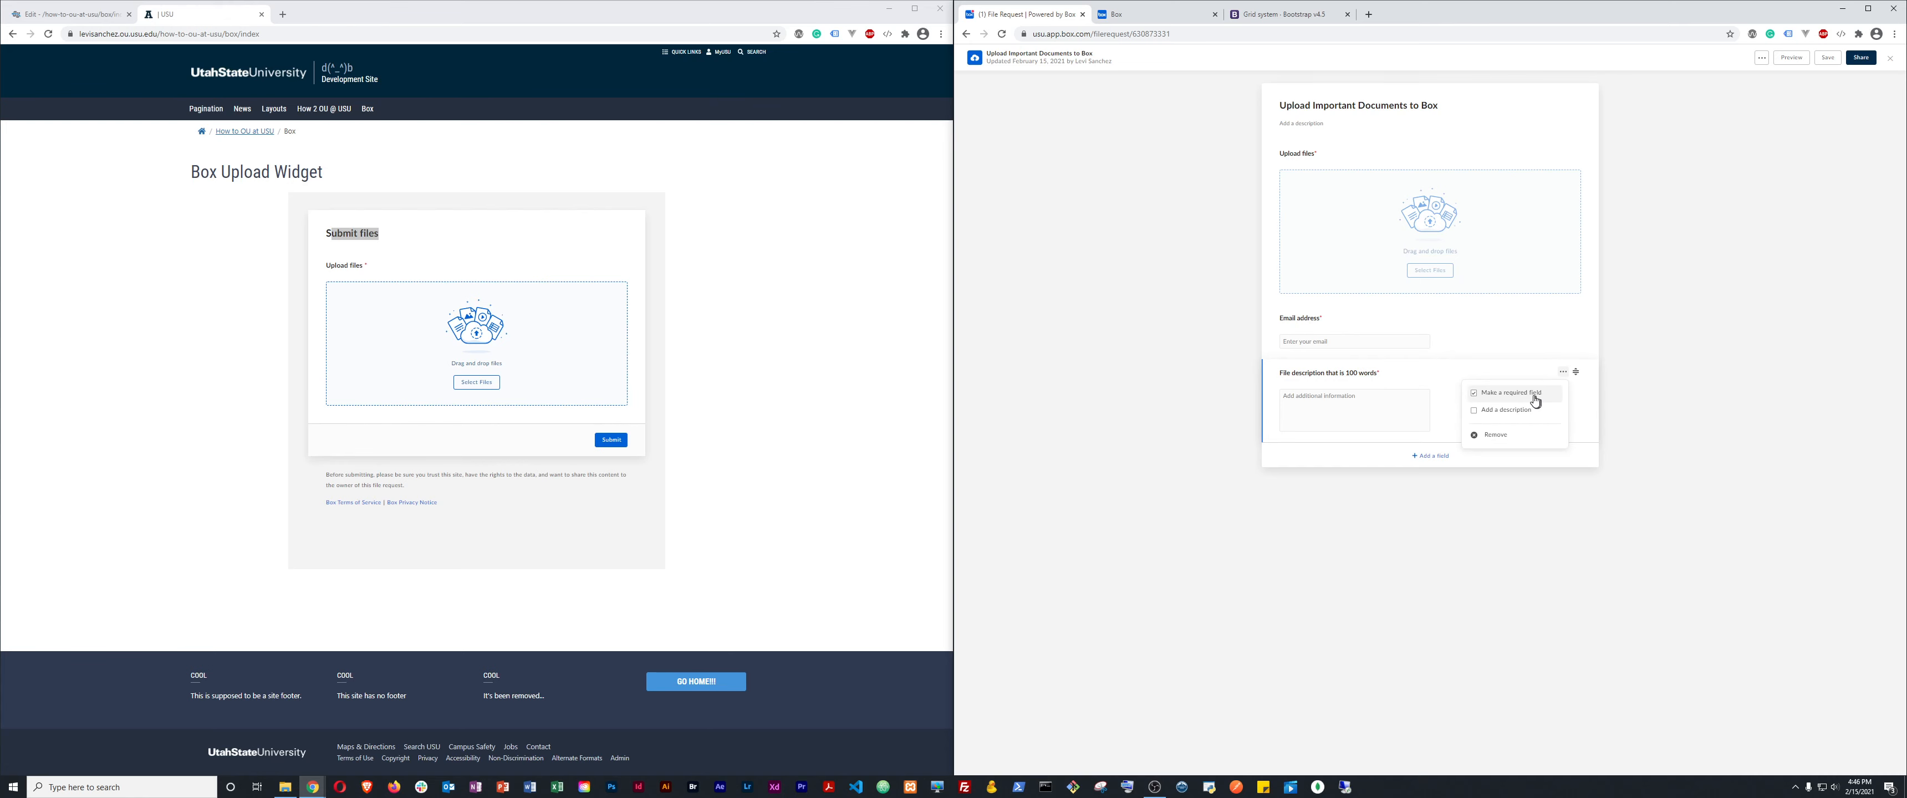
left_click(1475, 415)
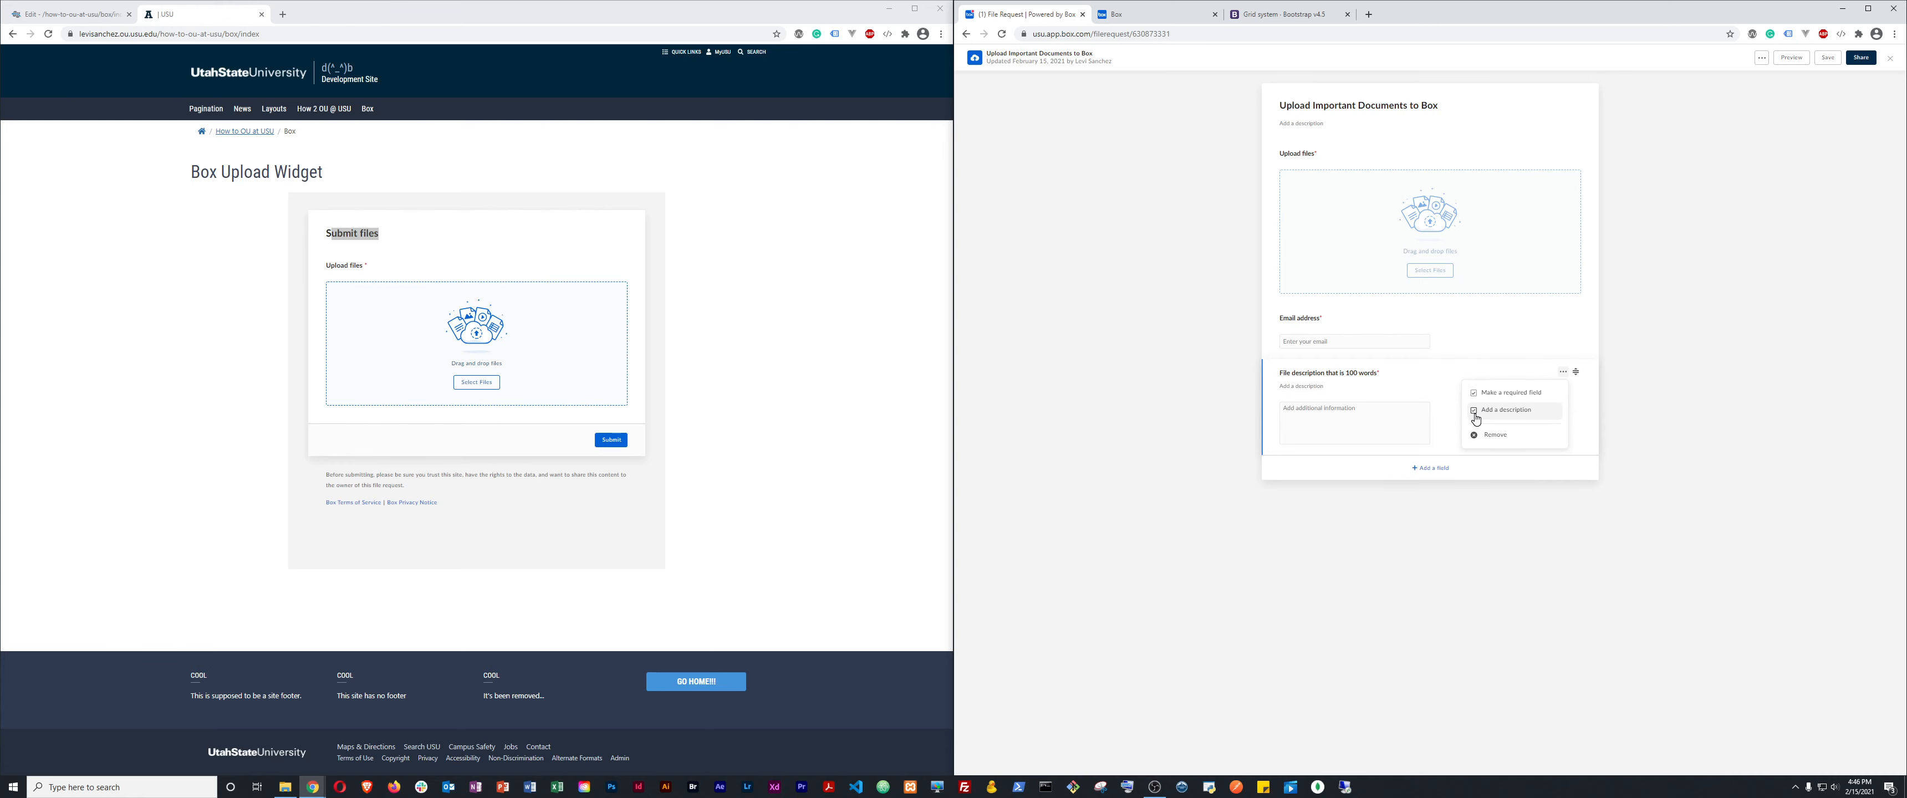
Shorten the label of the file description field to "Description".
left_click(1373, 374)
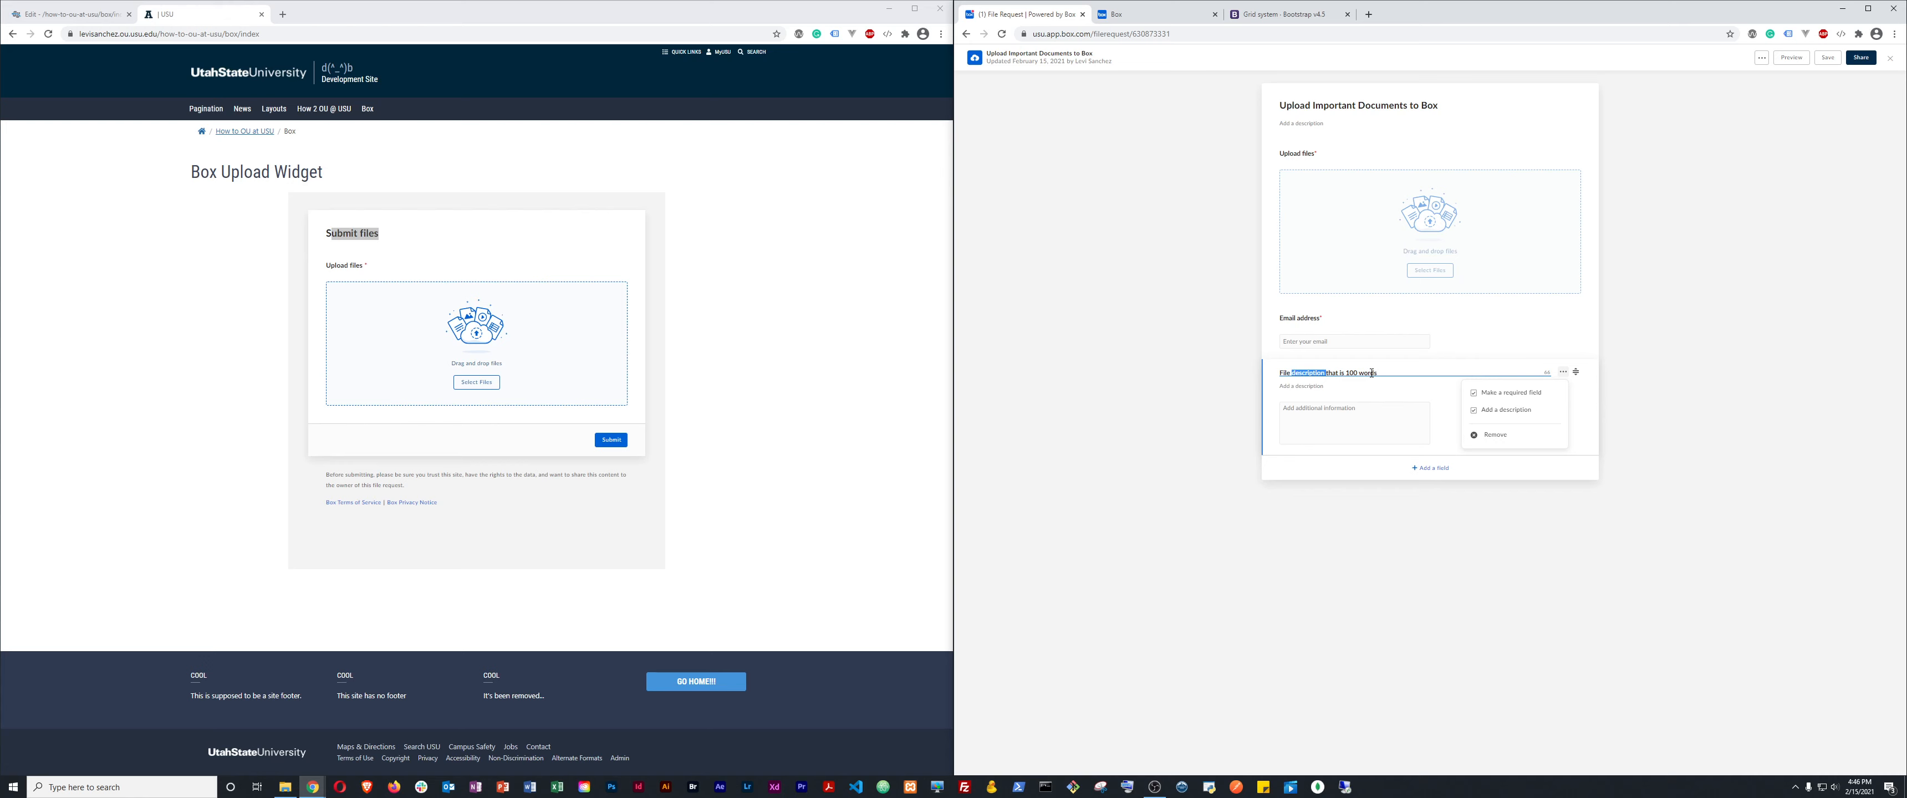
key("ctrl+shift+Left")
key("Delete")
type("D")
key("Delete")
key("ctrl+shift+Right")
key("Right")
key("shift+End")
key("Delete")
Set the Description field's help text to "Description needs to be 100 words or less." and save the file request.
left_click(1331, 387)
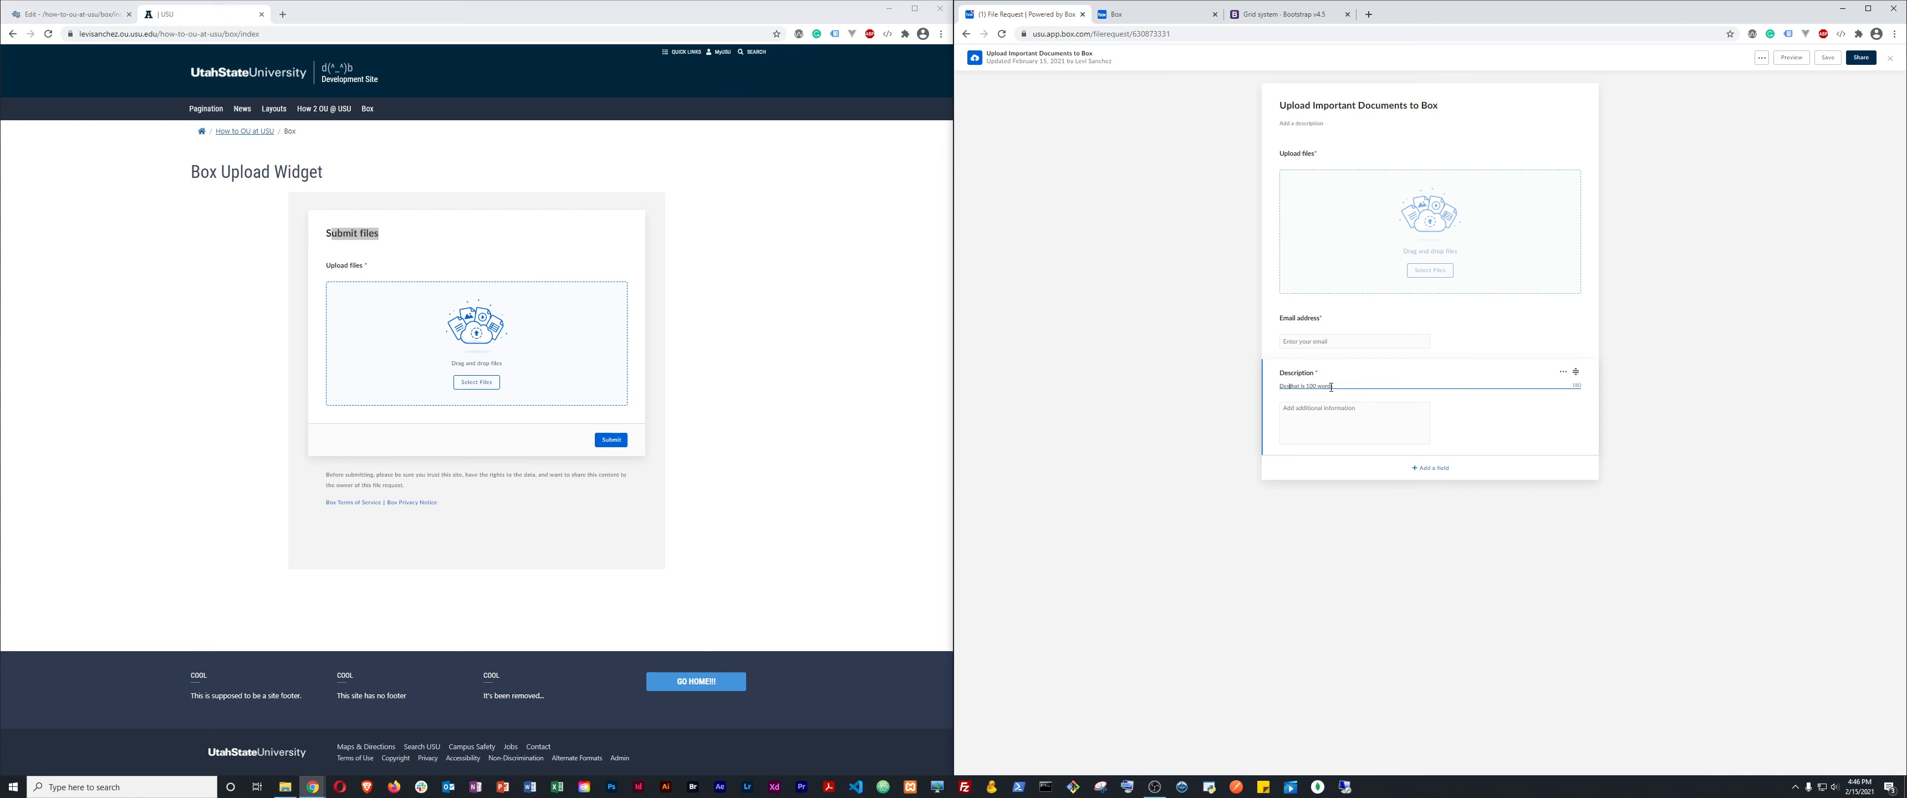
type("ip")
key("BackSpace")
left_click(1820, 59)
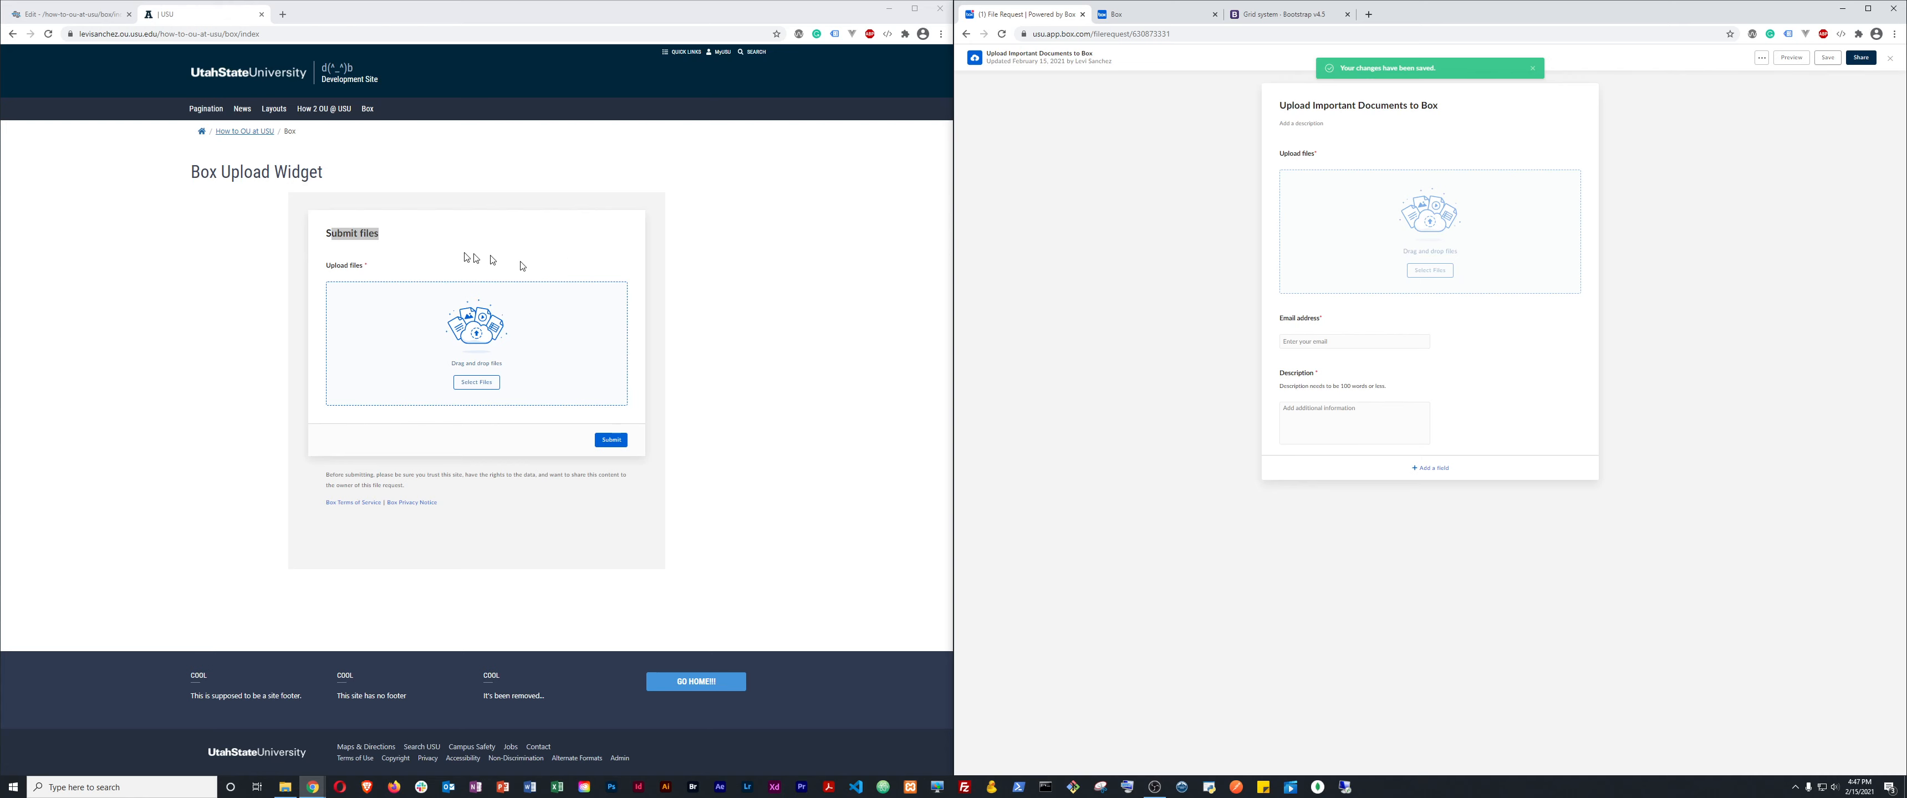
Deselect the form heading on the live Box Upload Widget page and reload the page.
left_click(720, 259)
left_click(569, 256)
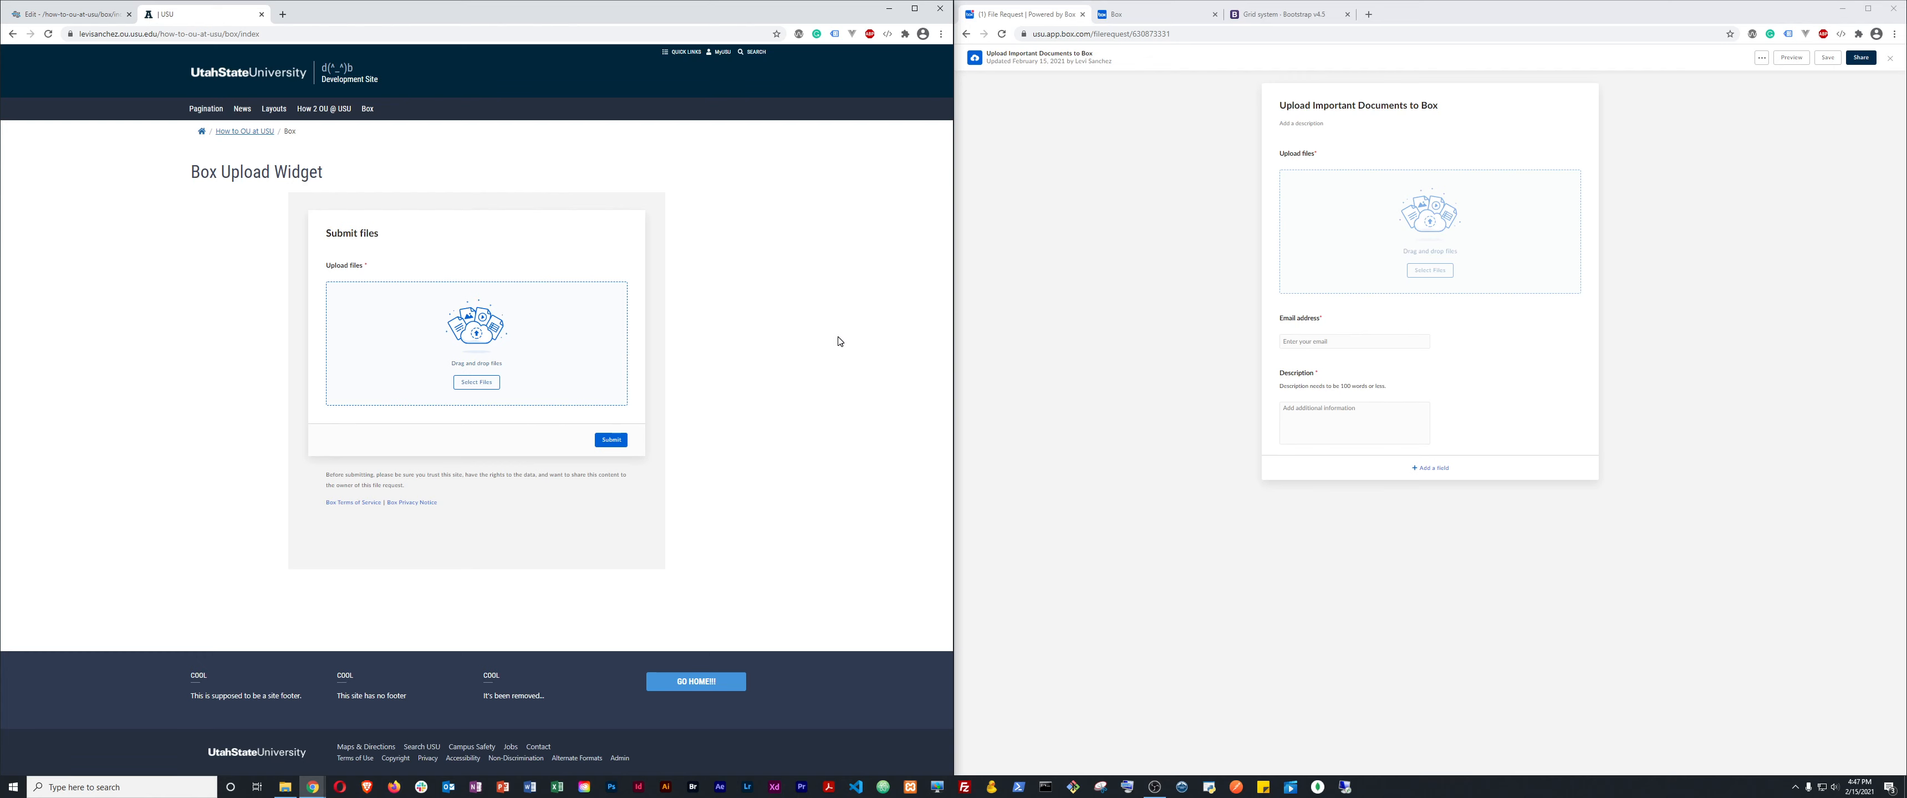
key("F5")
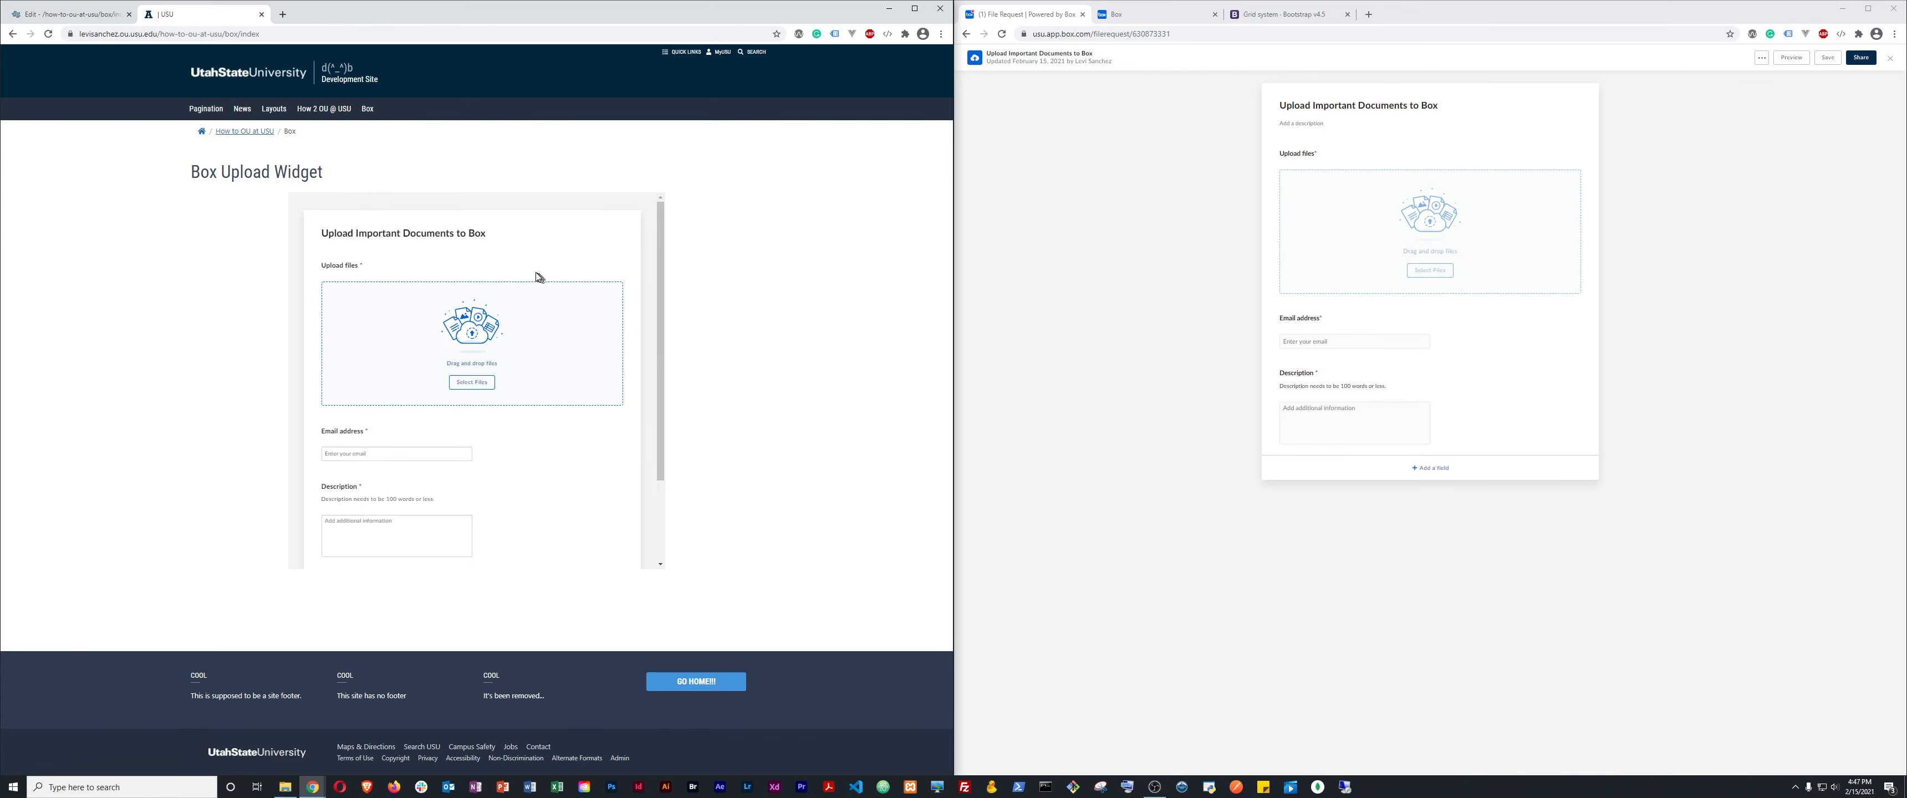
Examine the embedded form's title, upload area, Email address and Description fields, and submit area on the live page.
scroll(511, 452, "down", 1)
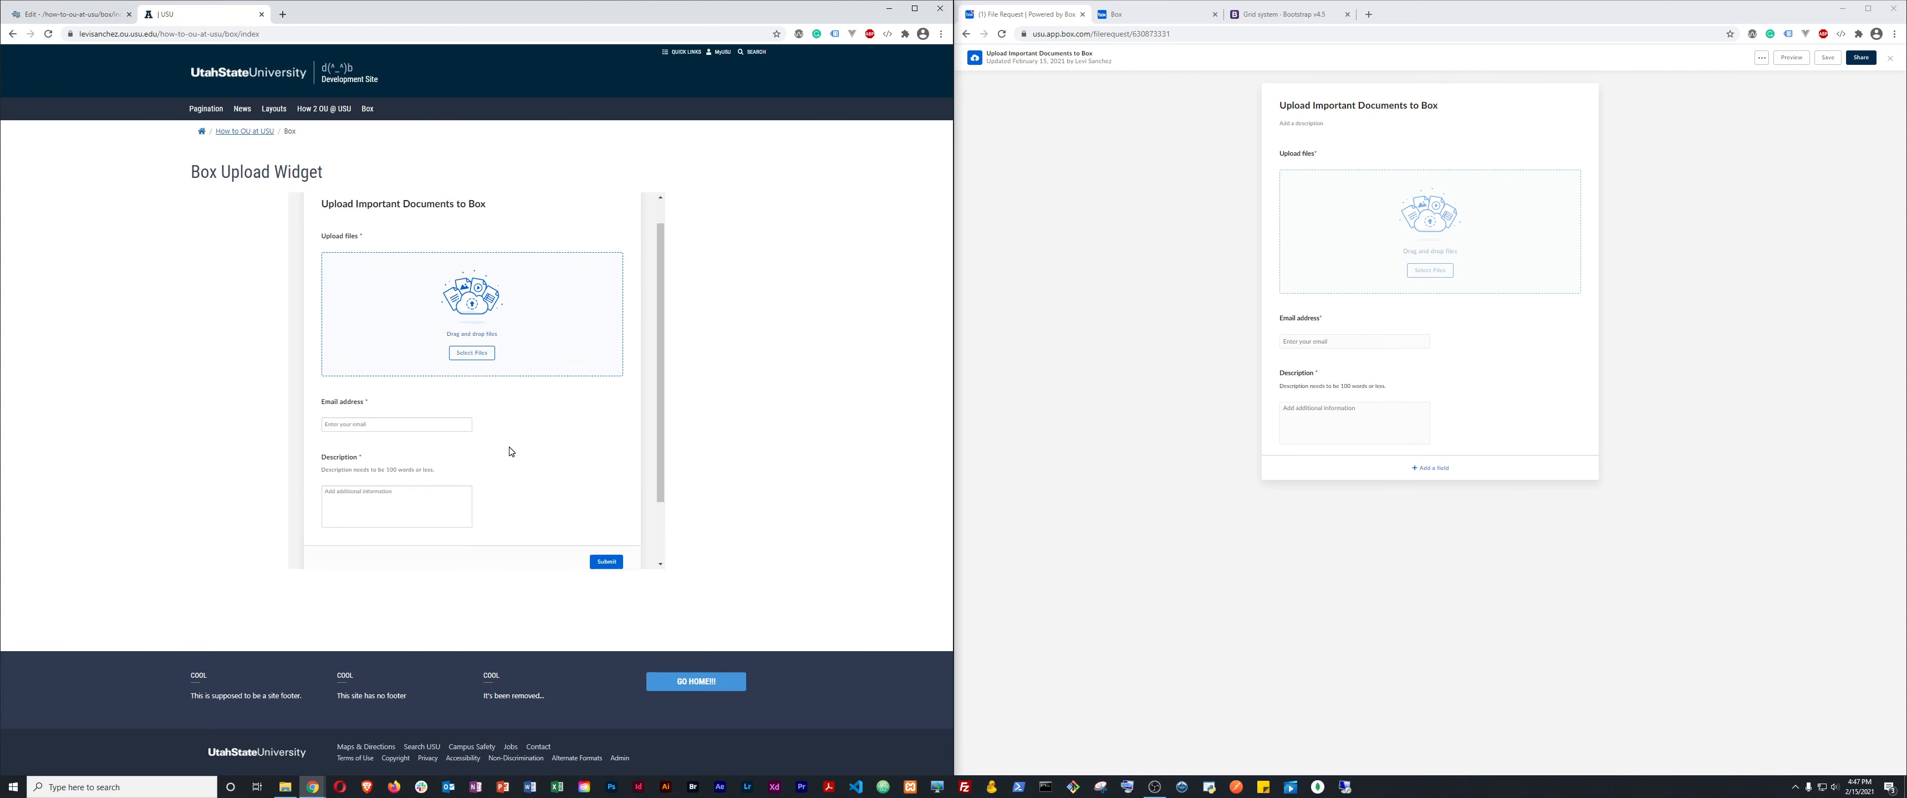
scroll(510, 452, "up", 1)
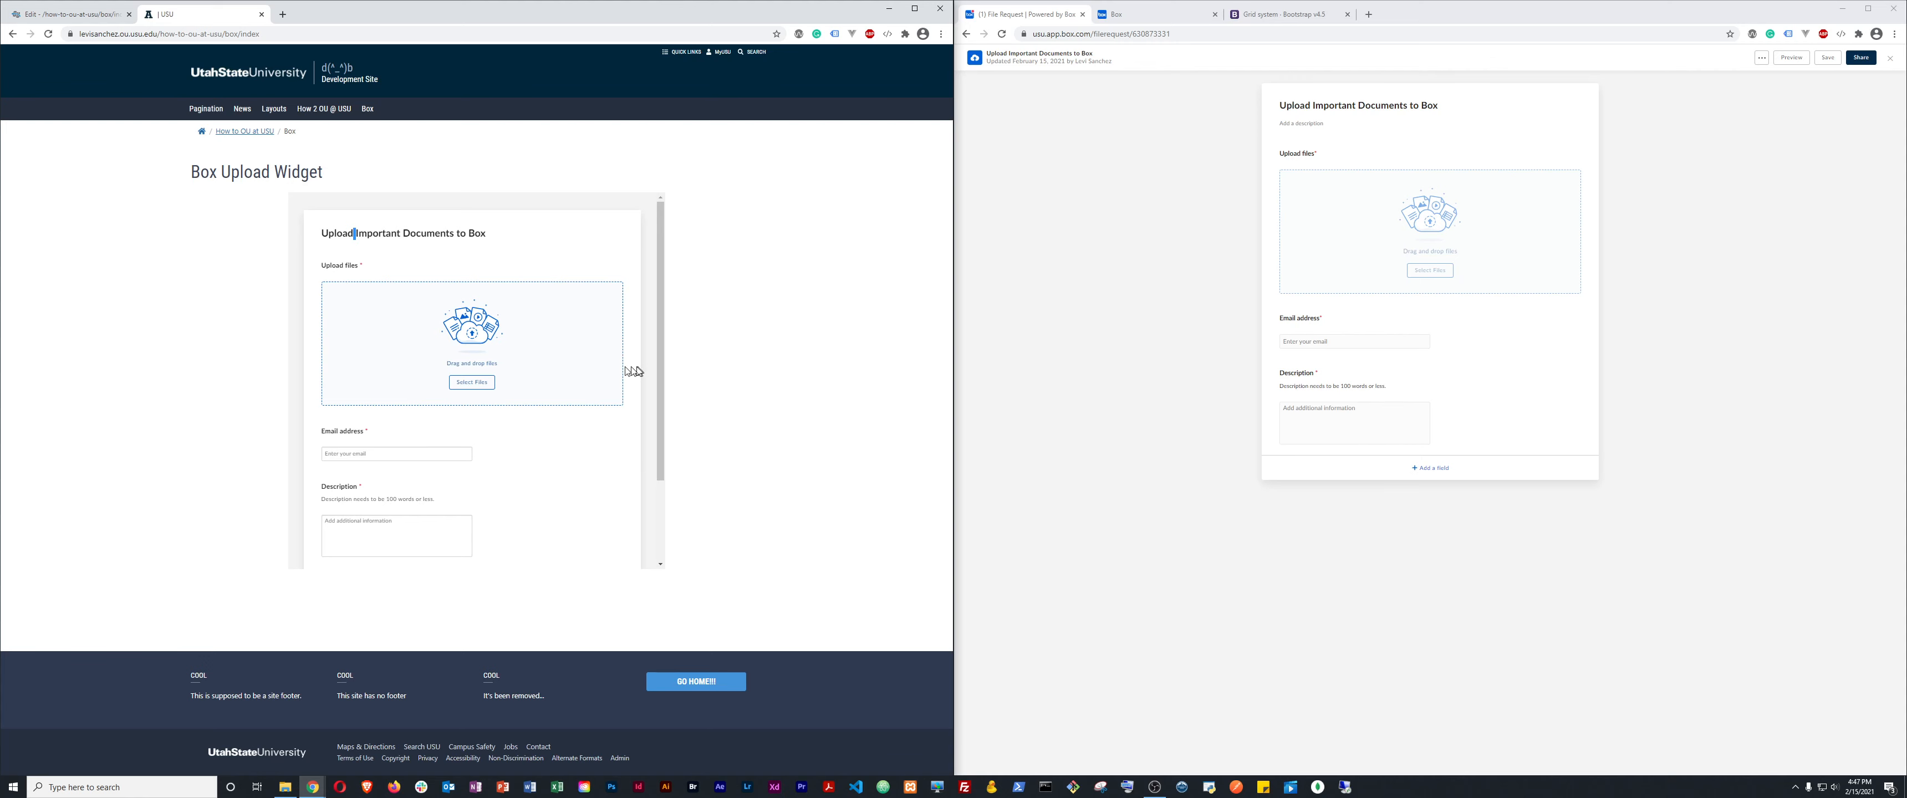
scroll(629, 374, "down", 3)
scroll(638, 300, "up", 3)
scroll(670, 371, "down", 3)
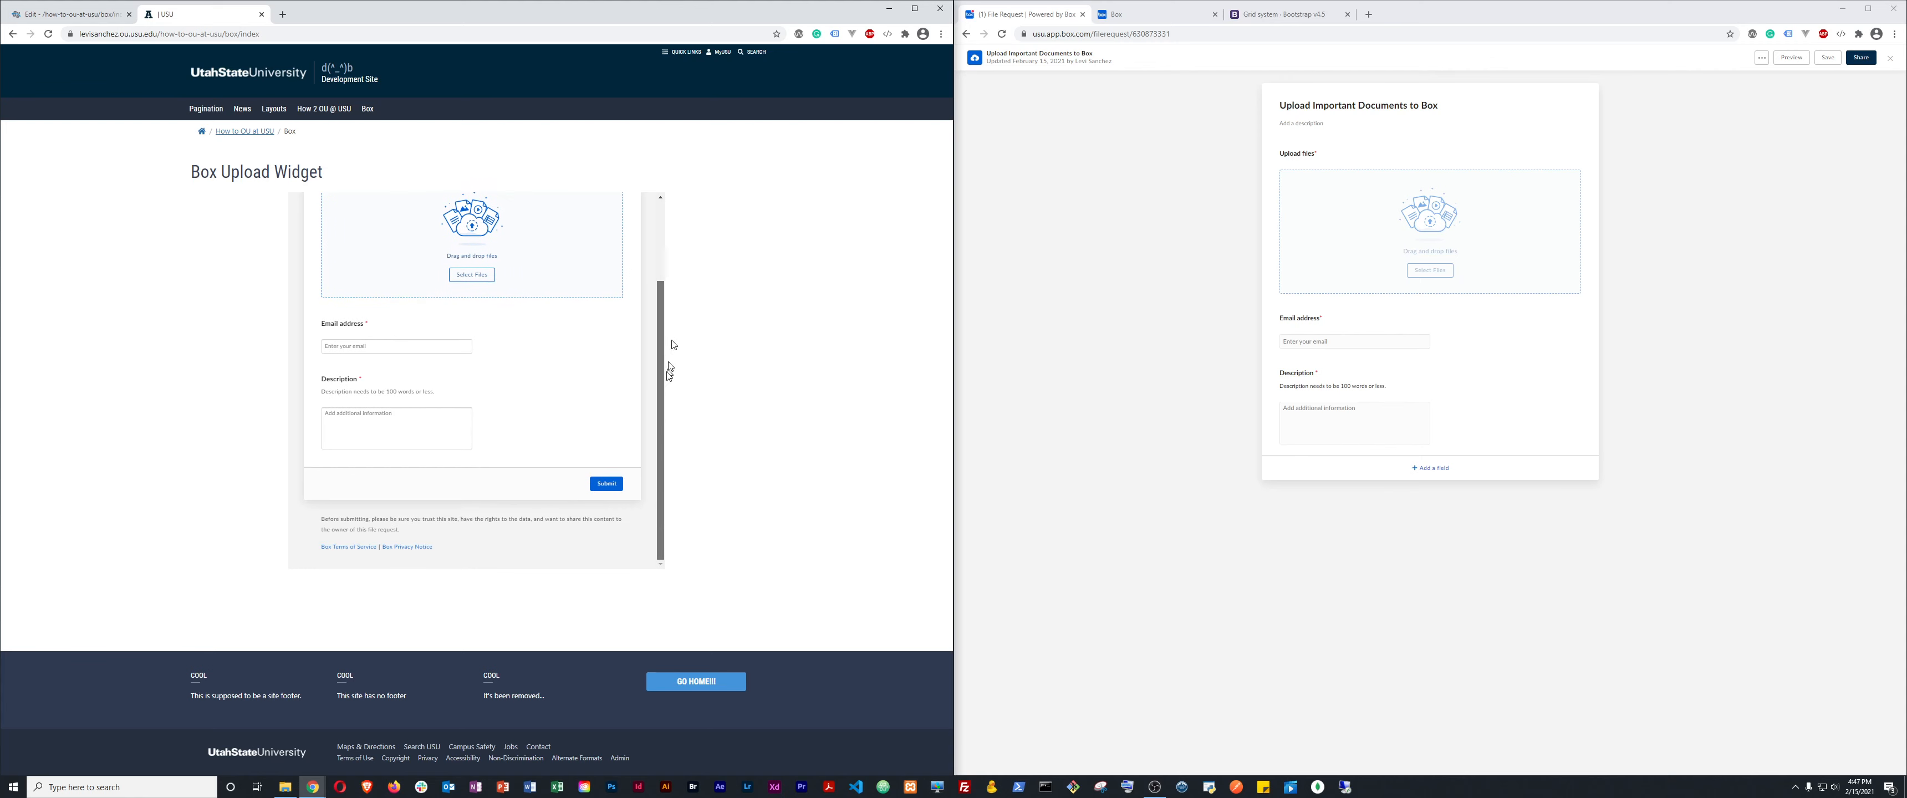
scroll(655, 311, "up", 2)
scroll(644, 267, "down", 2)
scroll(642, 243, "up", 2)
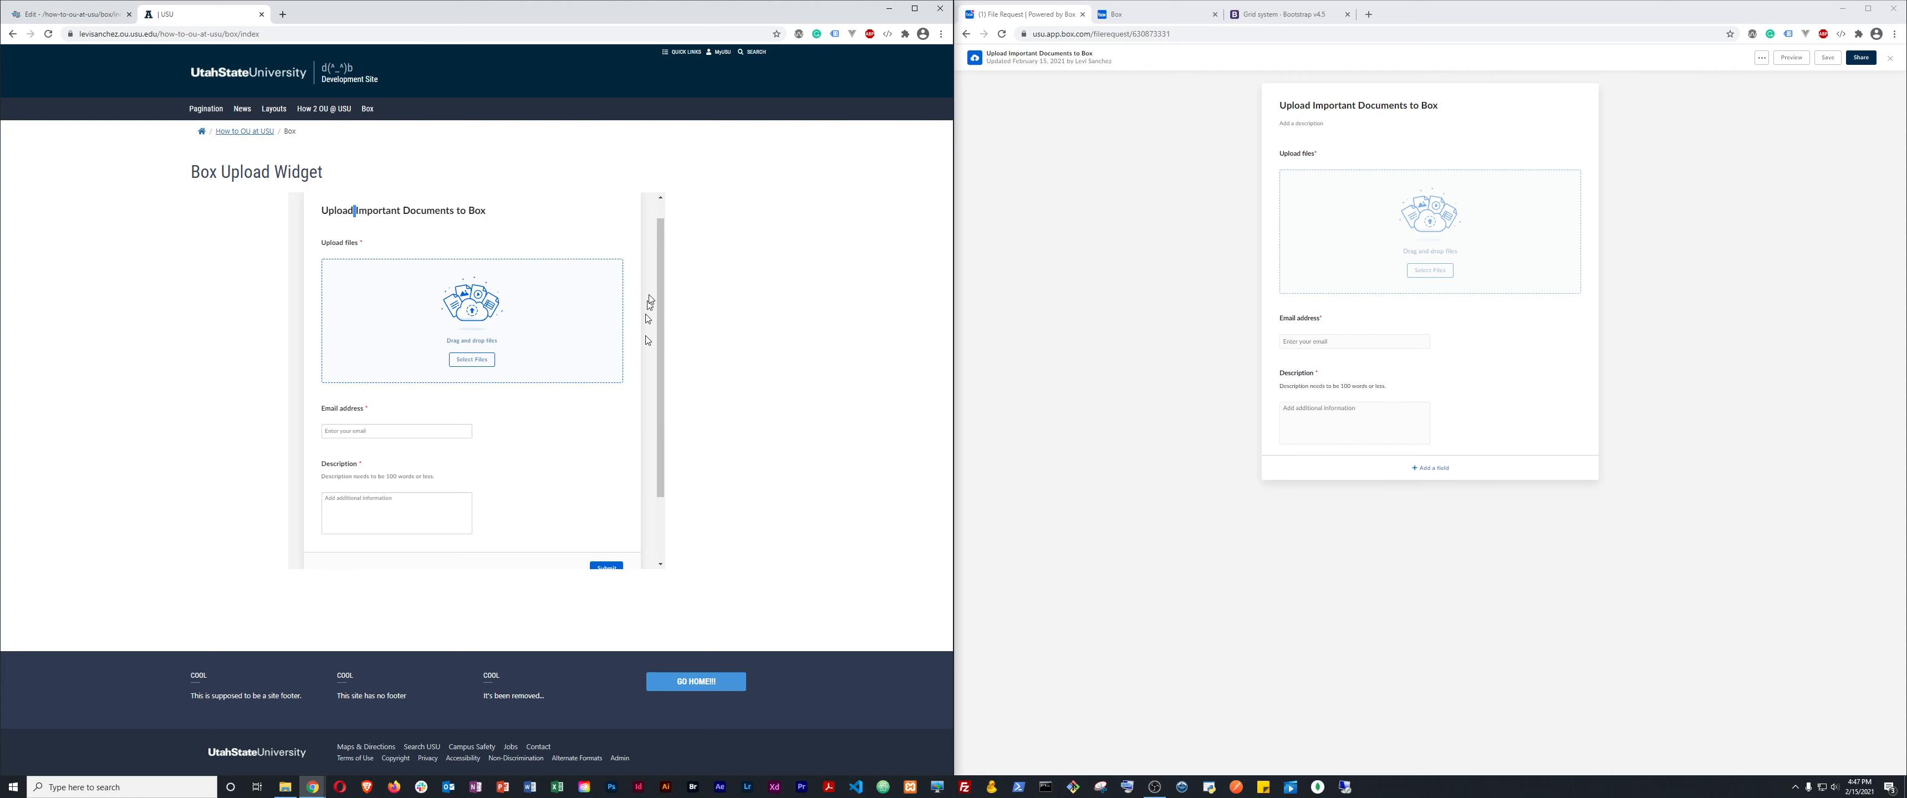
scroll(633, 371, "down", 1)
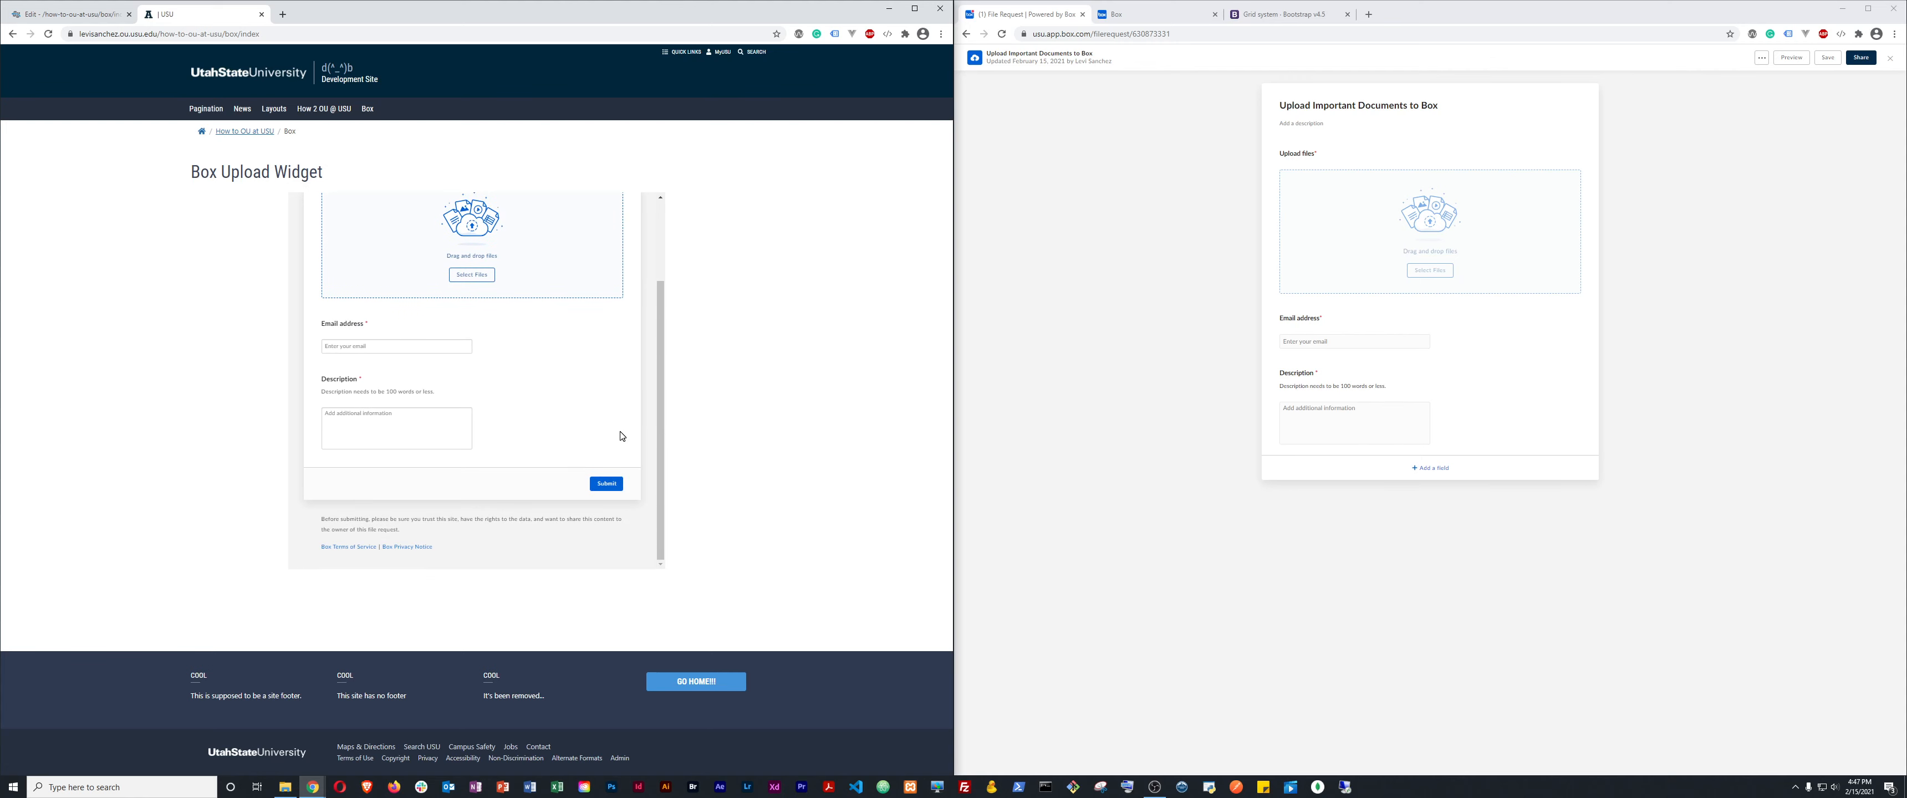
scroll(621, 437, "up", 2)
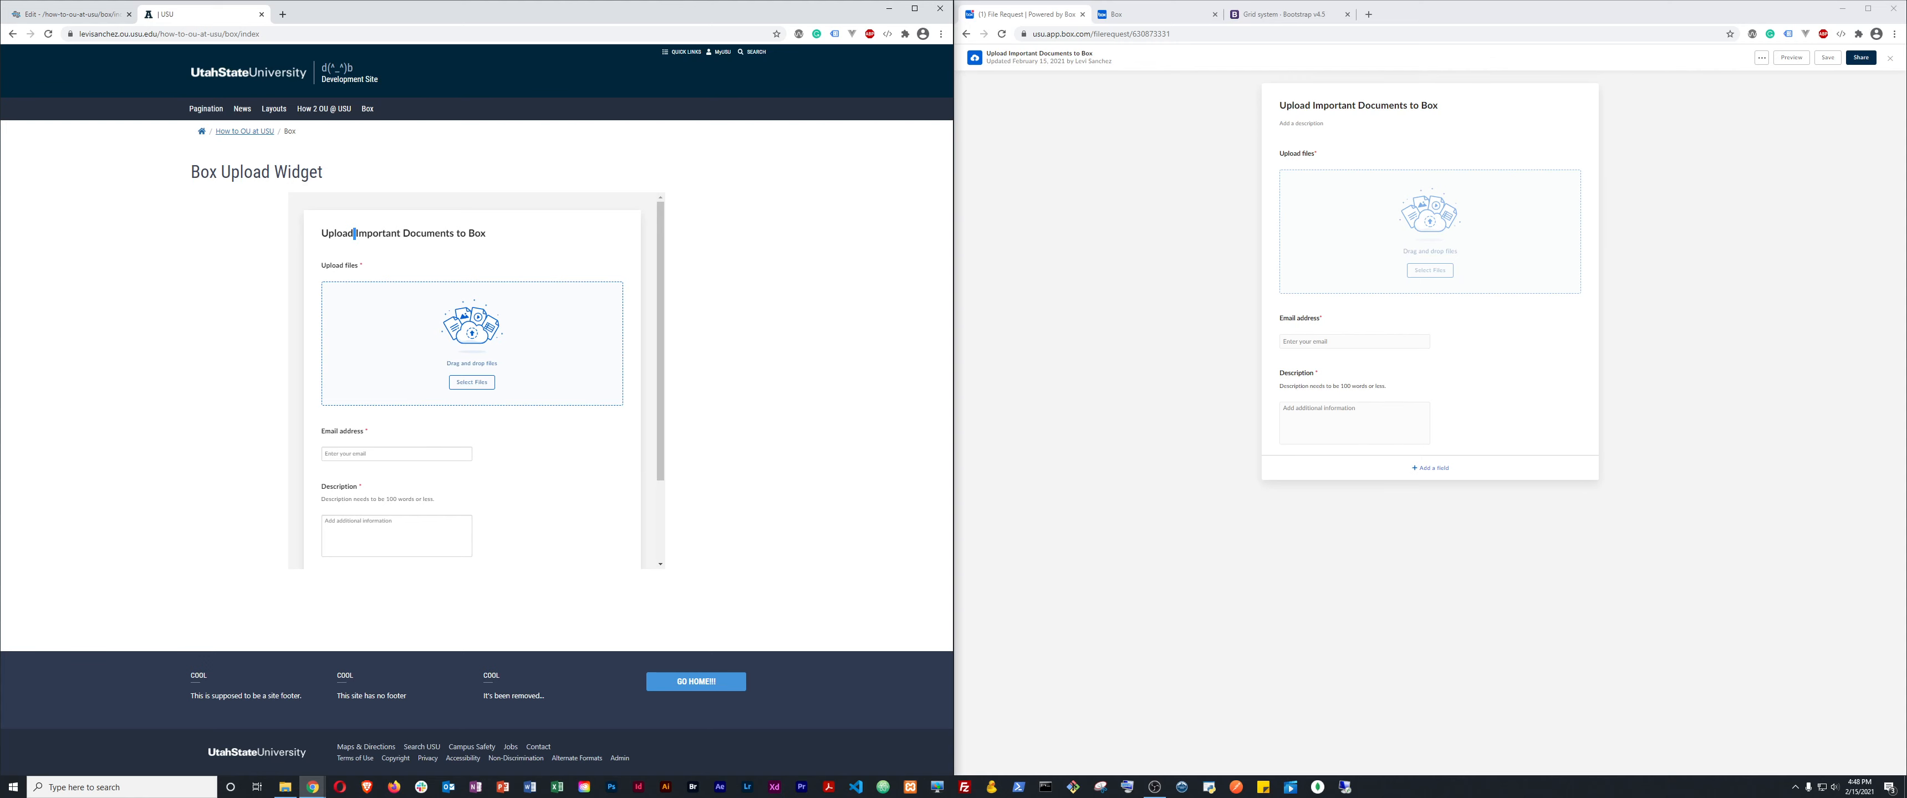
Close the file request editor and return to the "Upload stuff here" folder in Box.
left_click(1890, 58)
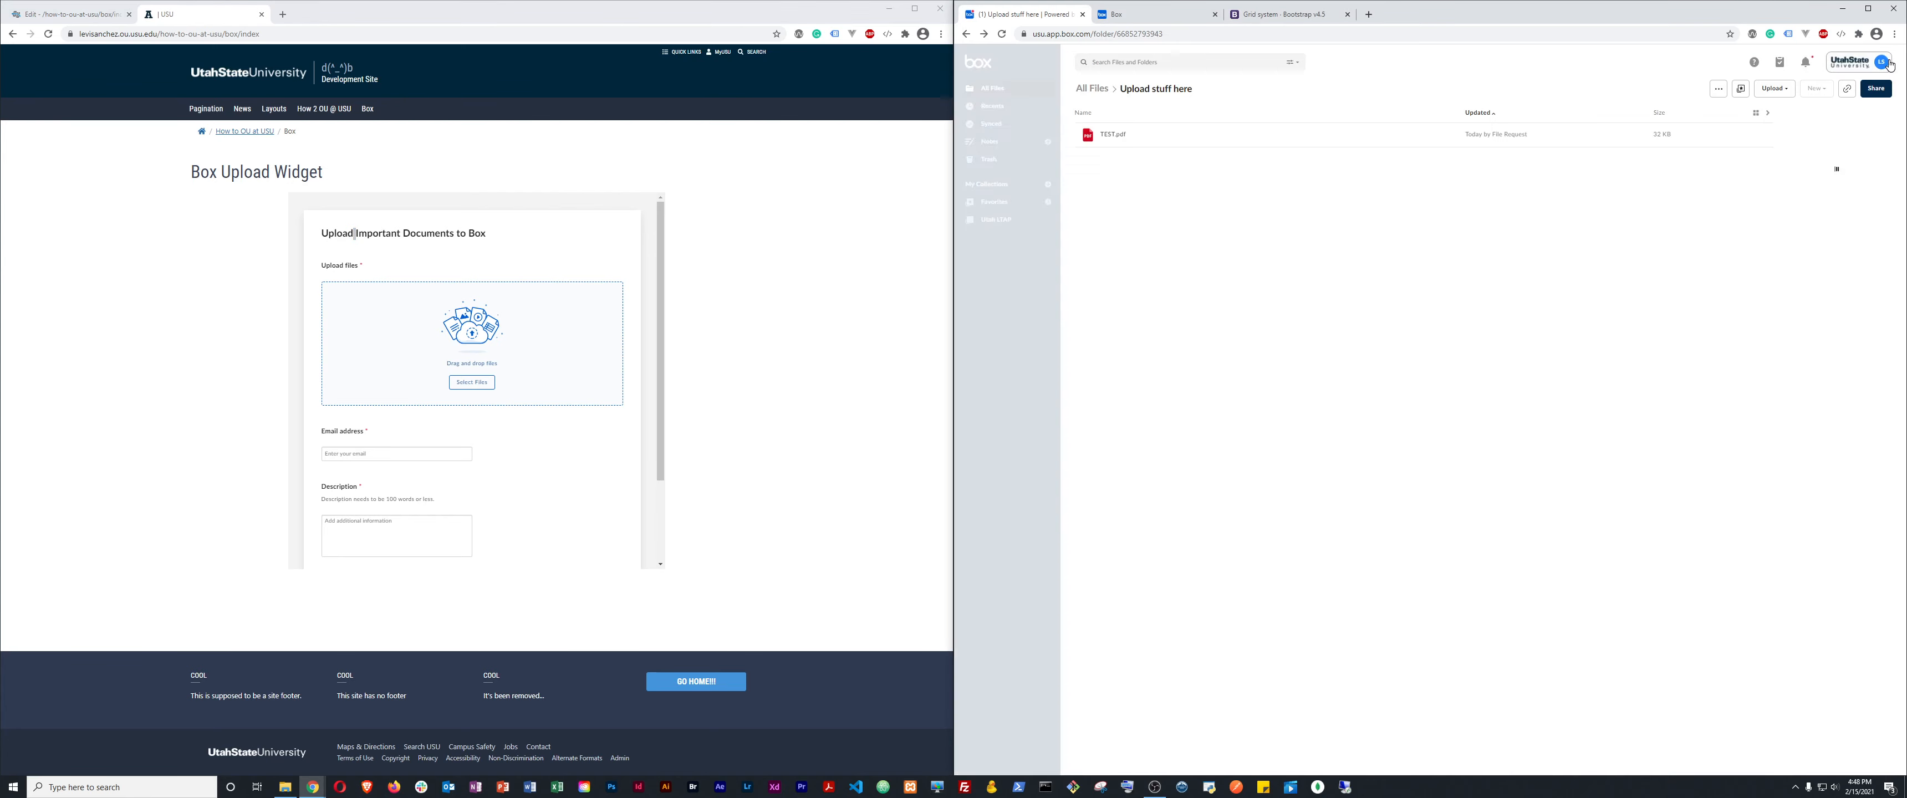